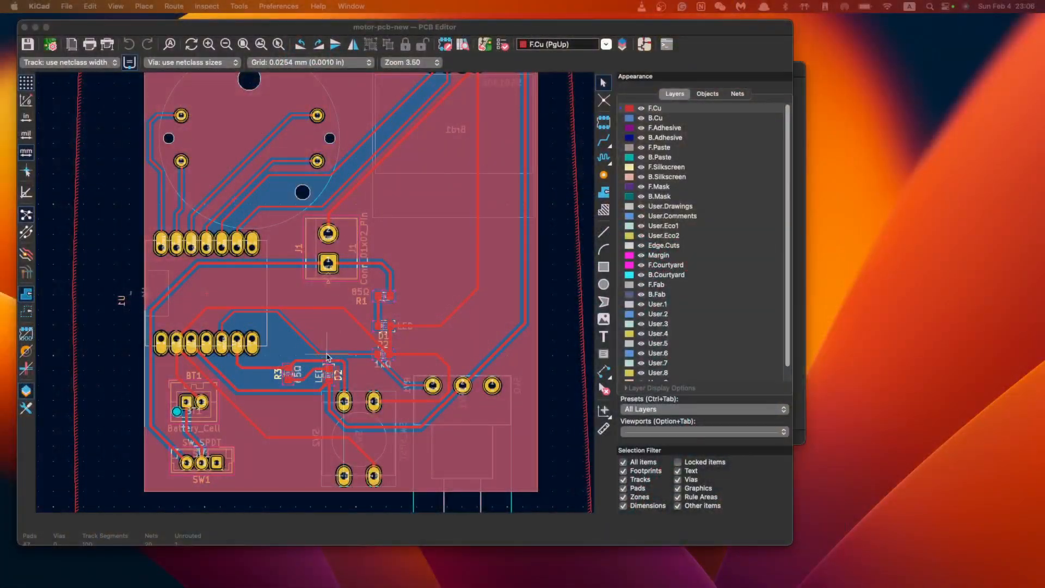
Flip the D1 LED footprint to the back copper side (B.Cu), then select D2
{"action": "middle_click_drag", "start_coordinate": [382, 357], "coordinate": [424, 323]}
{"action": "scroll", "coordinate": [424, 322], "scroll_direction": "up", "scroll_amount": 5}
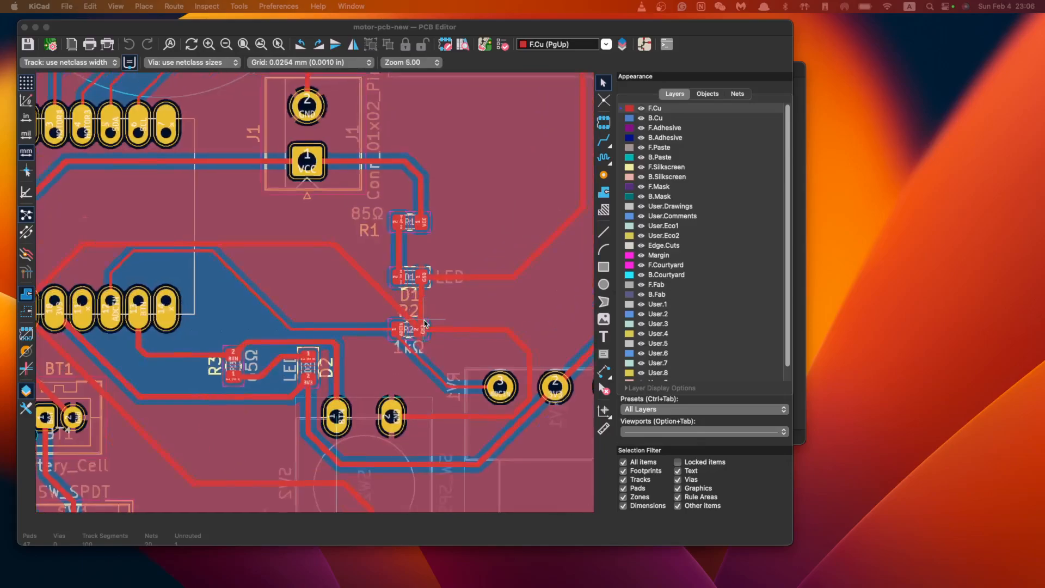
{"action": "left_click", "coordinate": [411, 273]}
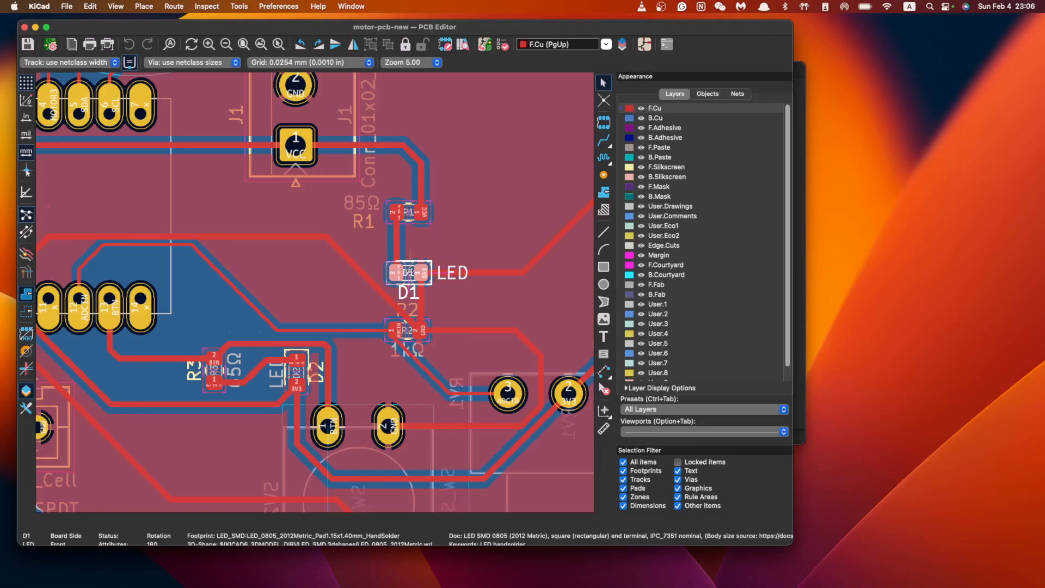
{"action": "key", "text": "ctrl+space"}
{"action": "key", "text": "f"}
{"action": "left_click", "coordinate": [298, 371]}
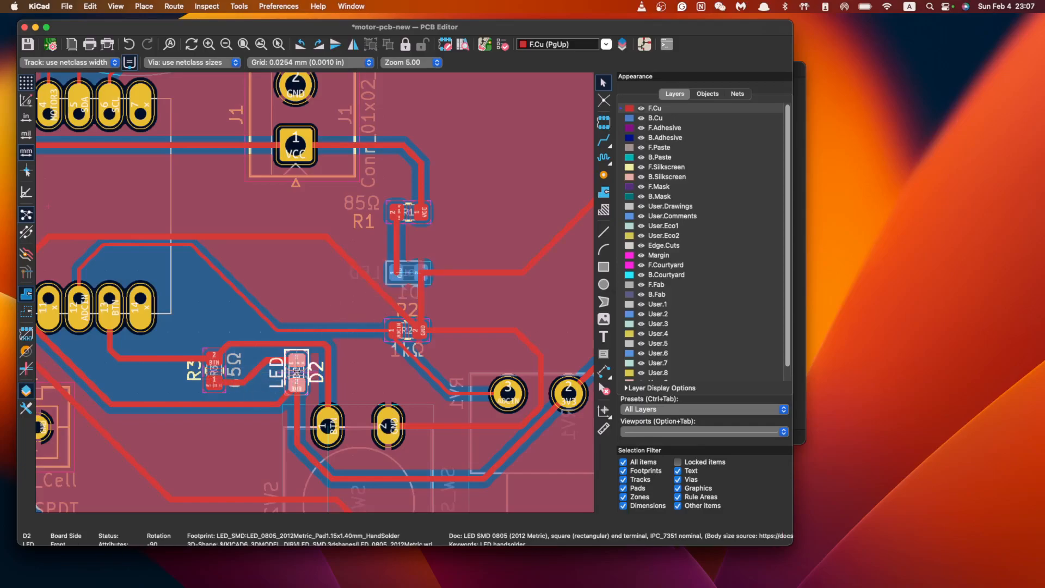
Flip D2 to the back side and inspect the track beside it
{"action": "key", "text": "f"}
{"action": "scroll", "coordinate": [489, 265], "scroll_direction": "down", "scroll_amount": 2}
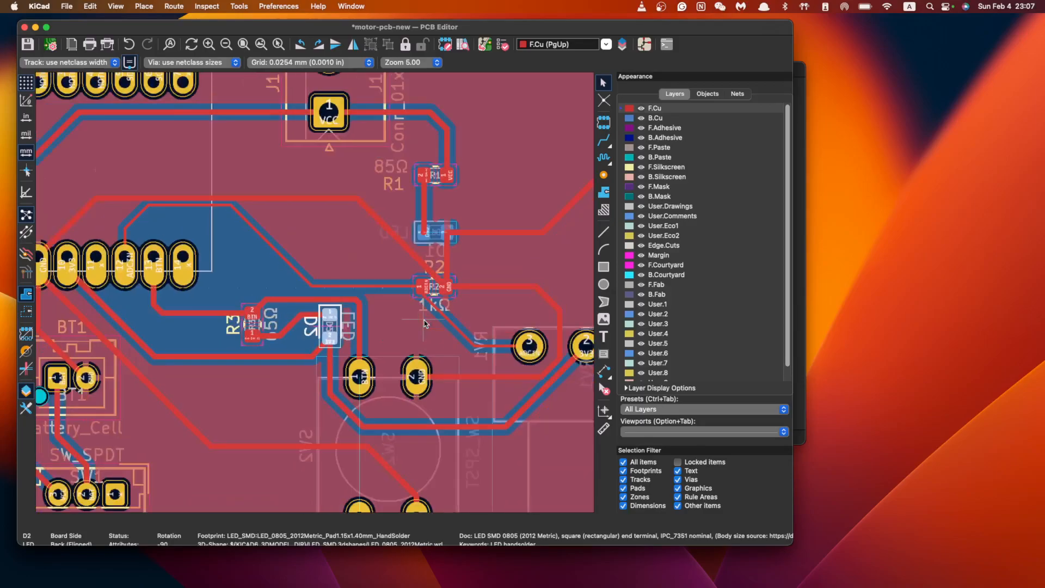
{"action": "scroll", "coordinate": [435, 326], "scroll_direction": "up", "scroll_amount": 5}
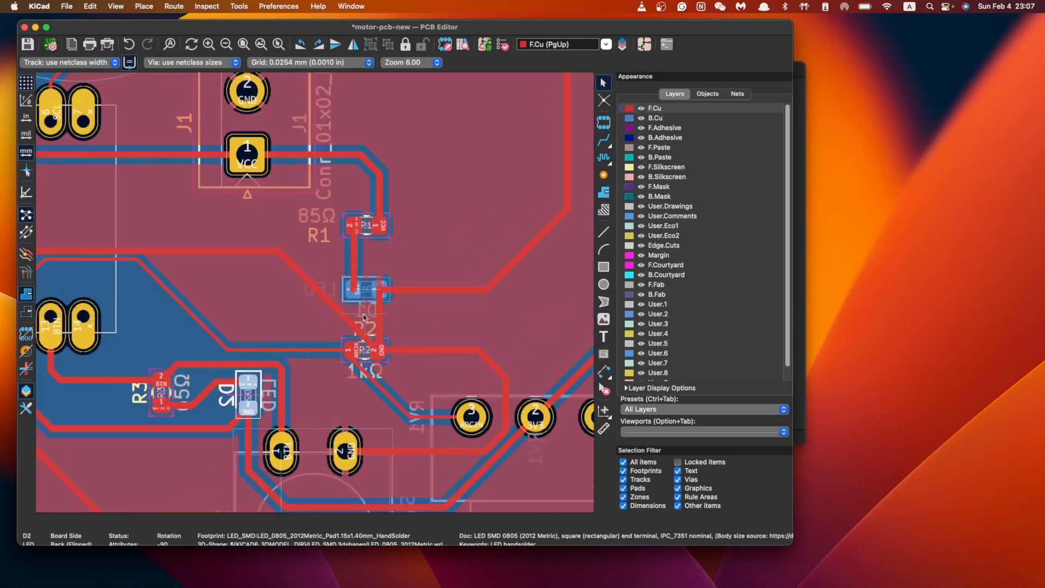
{"action": "scroll", "coordinate": [436, 339], "scroll_direction": "down", "scroll_amount": 2}
{"action": "scroll", "coordinate": [430, 322], "scroll_direction": "down", "scroll_amount": 2}
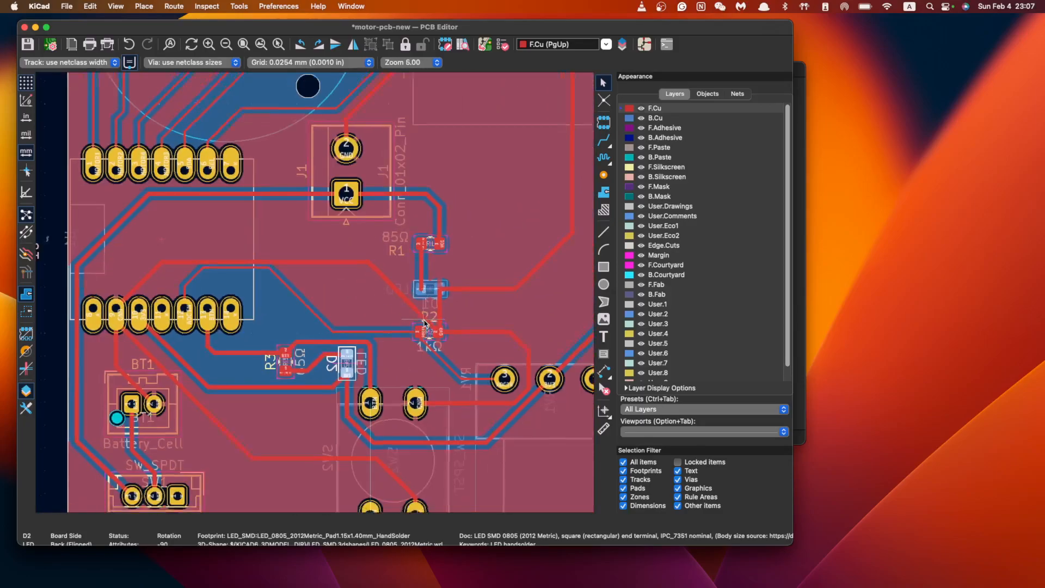
{"action": "scroll", "coordinate": [419, 337], "scroll_direction": "up", "scroll_amount": 2}
{"action": "left_click", "coordinate": [269, 381]}
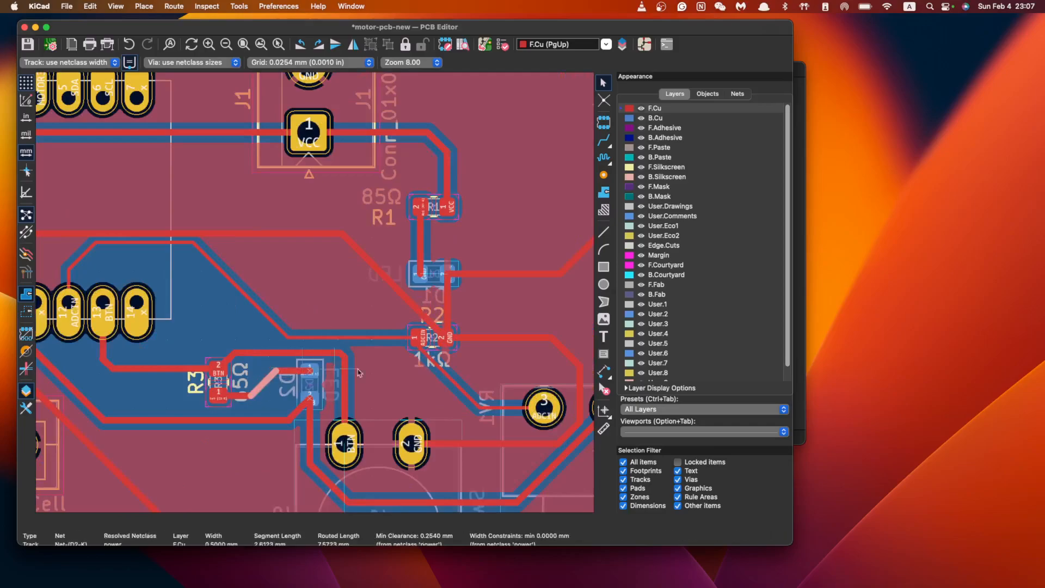
{"action": "scroll", "coordinate": [424, 323], "scroll_direction": "down", "scroll_amount": 4}
{"action": "scroll", "coordinate": [424, 323], "scroll_direction": "up", "scroll_amount": 1}
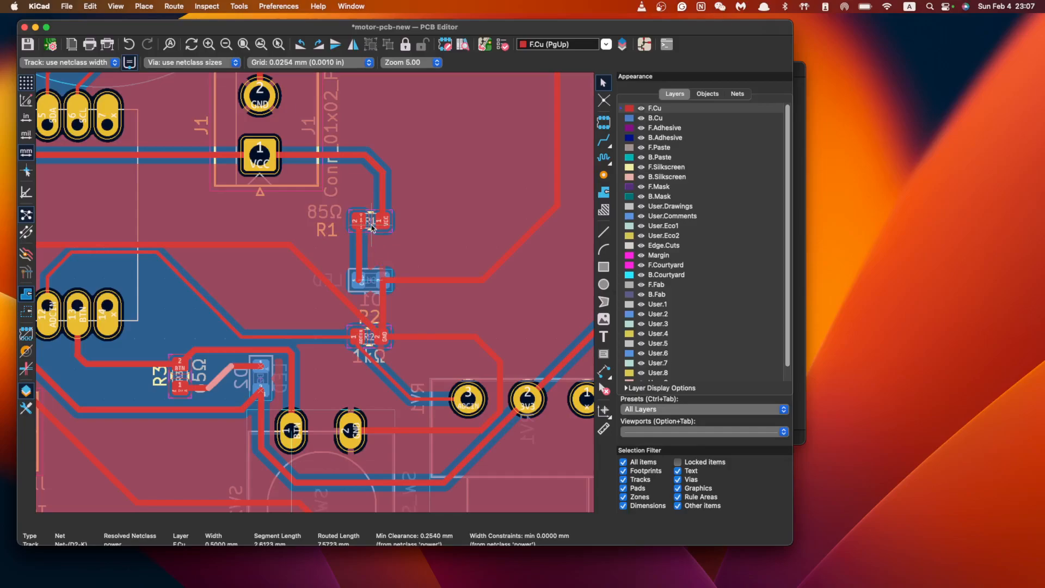
{"action": "scroll", "coordinate": [398, 355], "scroll_direction": "down", "scroll_amount": 1}
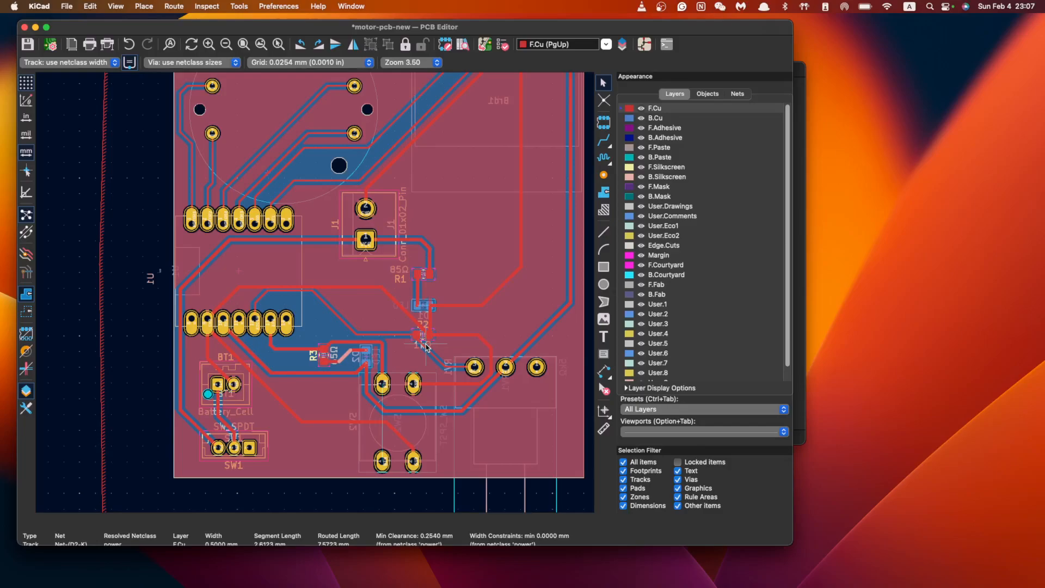
{"action": "scroll", "coordinate": [425, 343], "scroll_direction": "up", "scroll_amount": 2}
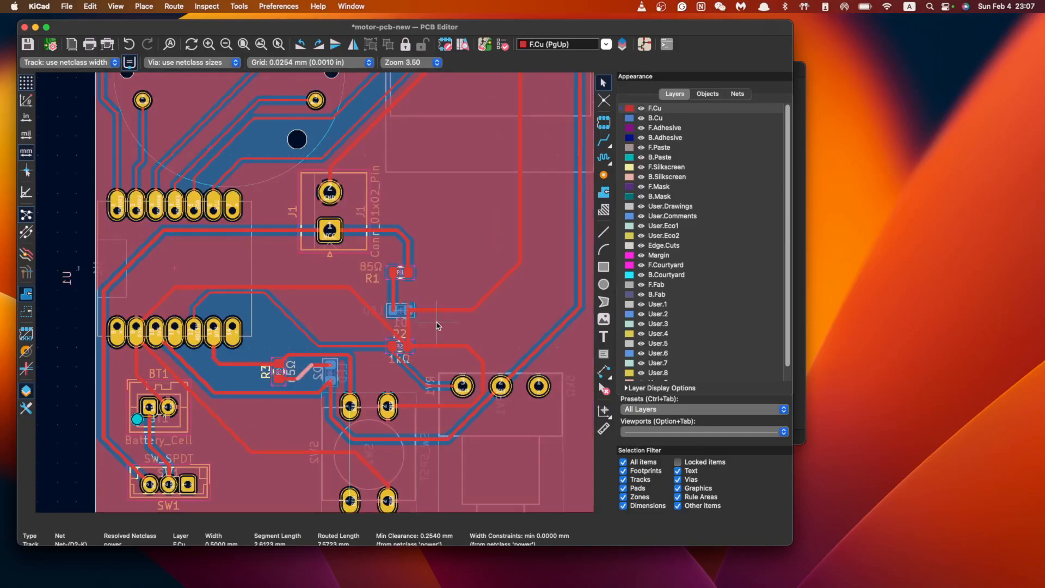
{"action": "scroll", "coordinate": [424, 324], "scroll_direction": "down", "scroll_amount": 1}
{"action": "scroll", "coordinate": [424, 324], "scroll_direction": "up", "scroll_amount": 3}
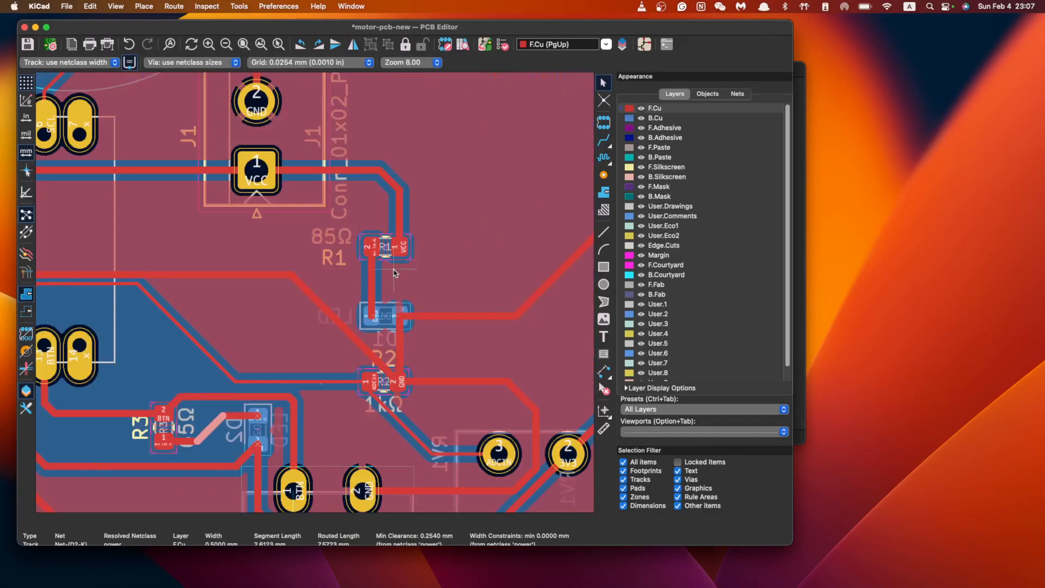
Delete the vertical GND track between D1 and R2 and the horizontal one from D1
{"action": "left_click", "coordinate": [377, 281]}
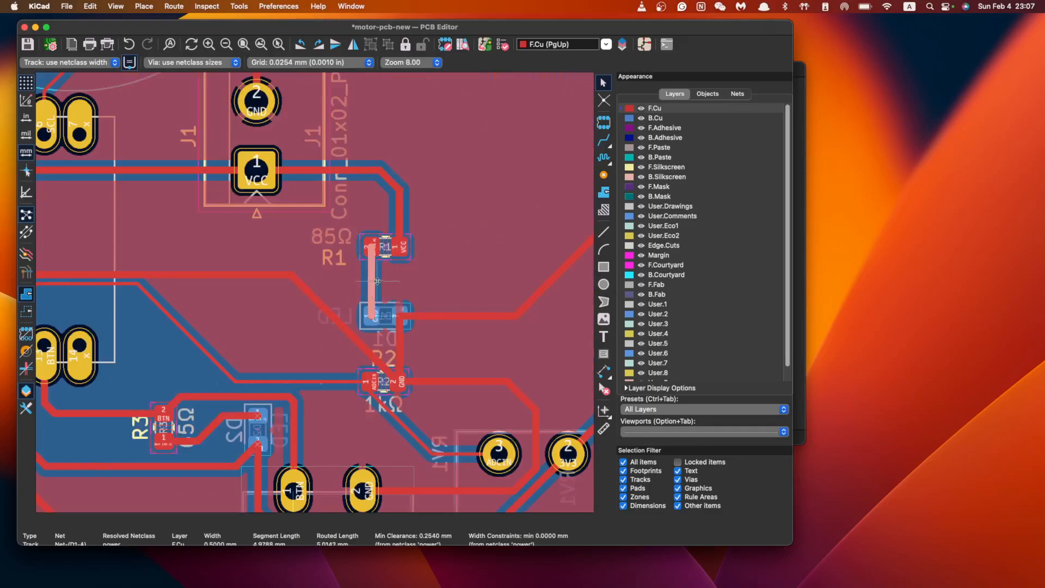
{"action": "left_click", "coordinate": [408, 339]}
{"action": "key", "text": "Delete"}
{"action": "left_click", "coordinate": [450, 316]}
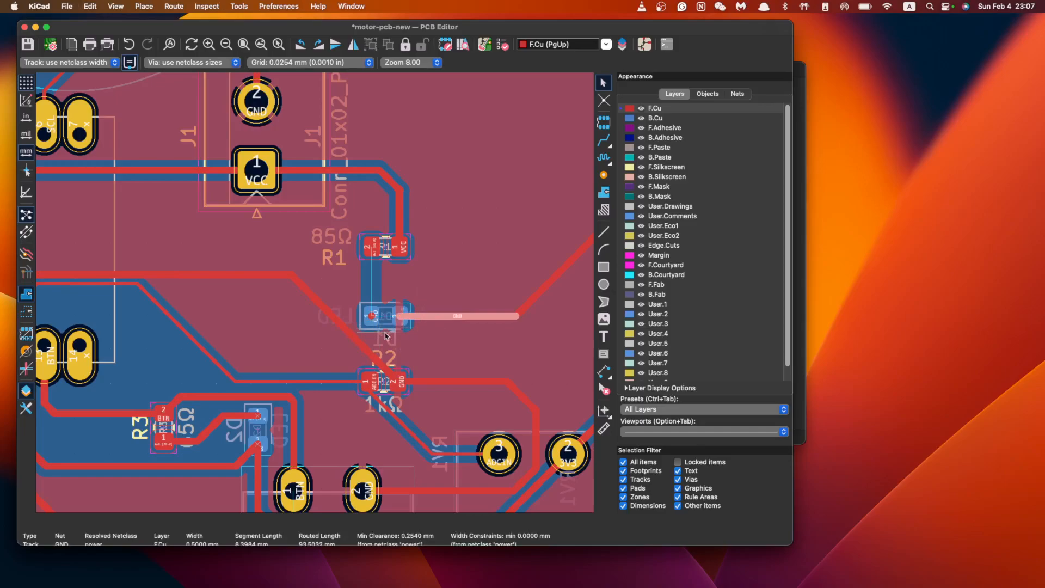
{"action": "key", "text": "Delete"}
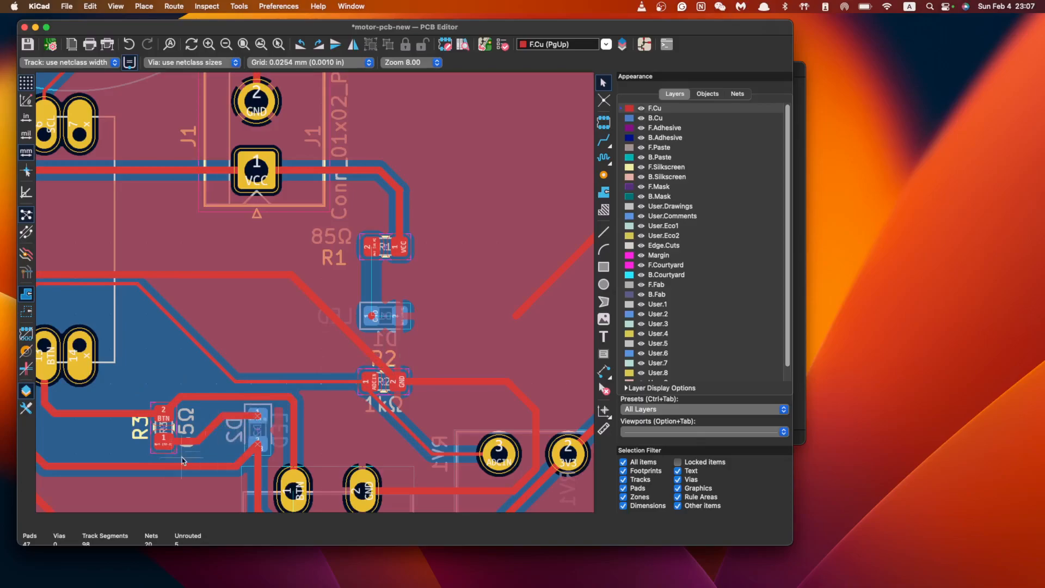
Delete the five 3V3 track segments linking R3 and D2
{"action": "scroll", "coordinate": [237, 441], "scroll_direction": "down", "scroll_amount": 2}
{"action": "middle_click_drag", "start_coordinate": [236, 442], "coordinate": [441, 294]}
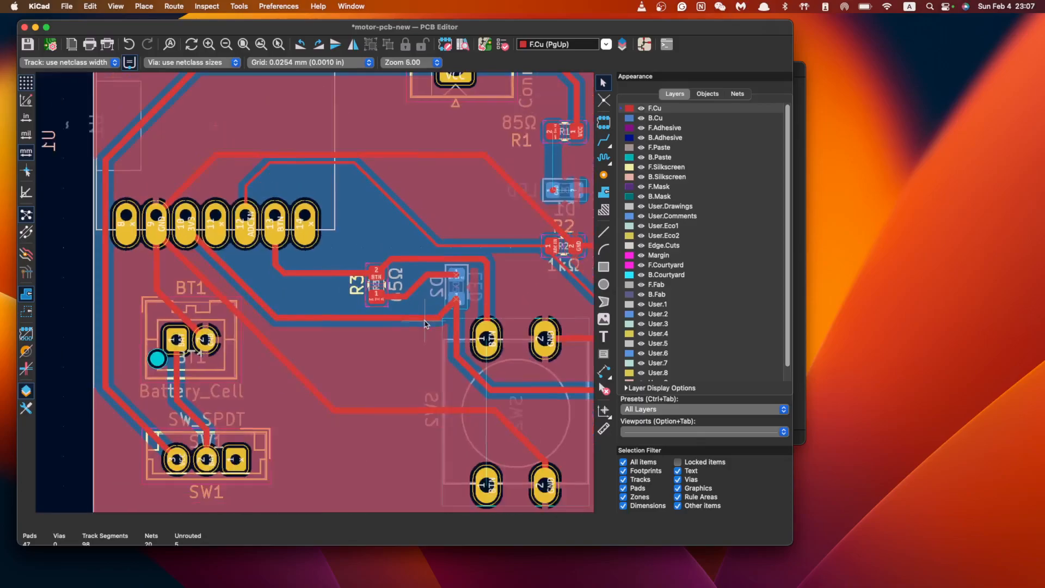
{"action": "scroll", "coordinate": [447, 312], "scroll_direction": "up", "scroll_amount": 3}
{"action": "left_click", "coordinate": [465, 338]}
{"action": "key", "text": "Delete"}
{"action": "left_click", "coordinate": [452, 300]}
{"action": "key", "text": "Delete"}
{"action": "left_click", "coordinate": [381, 313]}
{"action": "key", "text": "Delete"}
{"action": "left_click", "coordinate": [441, 250]}
{"action": "key", "text": "Delete"}
{"action": "left_click", "coordinate": [405, 266]}
{"action": "key", "text": "Delete"}
Recenter on R1, D1 and R2 and select the diagonal GND track on the right
{"action": "scroll", "coordinate": [426, 323], "scroll_direction": "down", "scroll_amount": 1}
{"action": "scroll", "coordinate": [425, 321], "scroll_direction": "up", "scroll_amount": 3}
{"action": "middle_click_drag", "start_coordinate": [541, 239], "coordinate": [423, 319]}
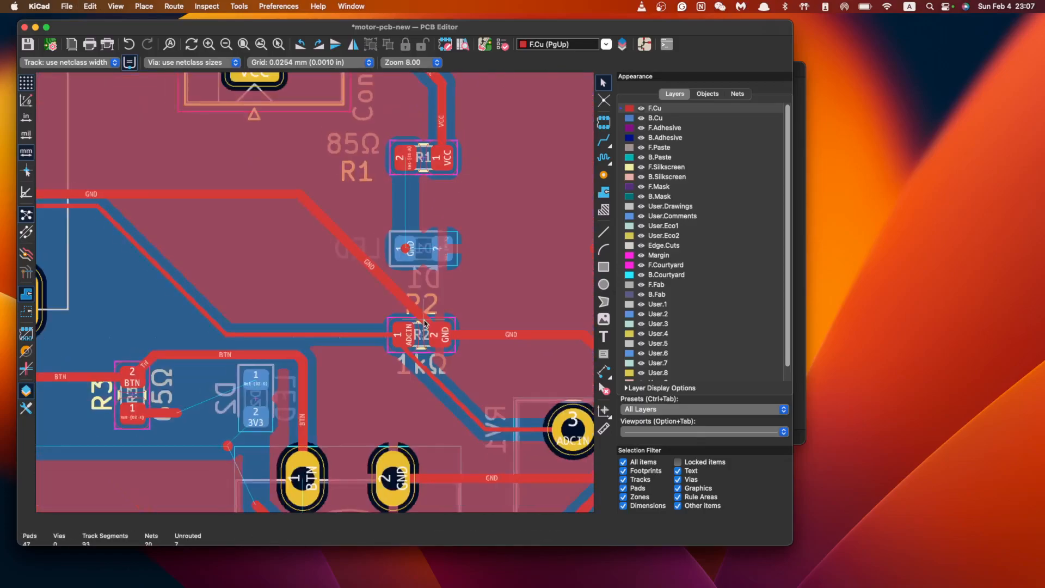
{"action": "middle_click_drag", "start_coordinate": [326, 391], "coordinate": [412, 335]}
{"action": "scroll", "coordinate": [412, 335], "scroll_direction": "down", "scroll_amount": 1}
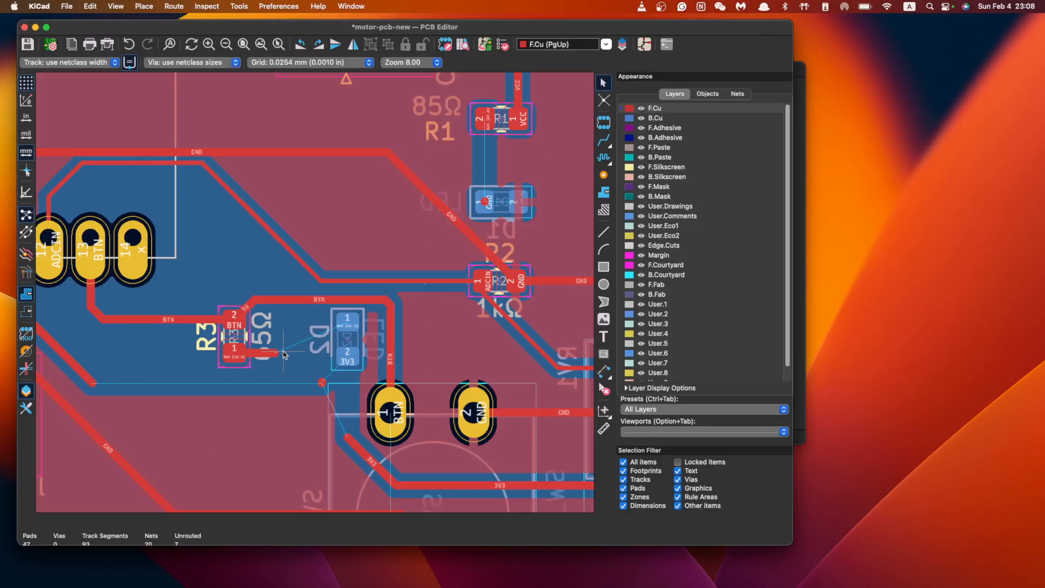
{"action": "scroll", "coordinate": [465, 353], "scroll_direction": "down", "scroll_amount": 3}
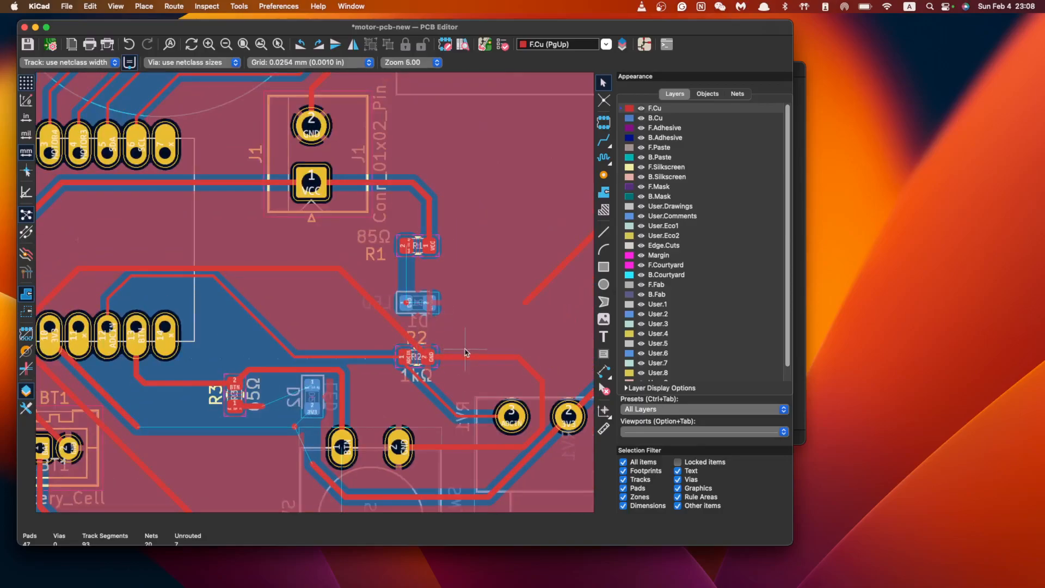
{"action": "left_click", "coordinate": [528, 299]}
{"action": "scroll", "coordinate": [482, 320], "scroll_direction": "right", "scroll_amount": 5}
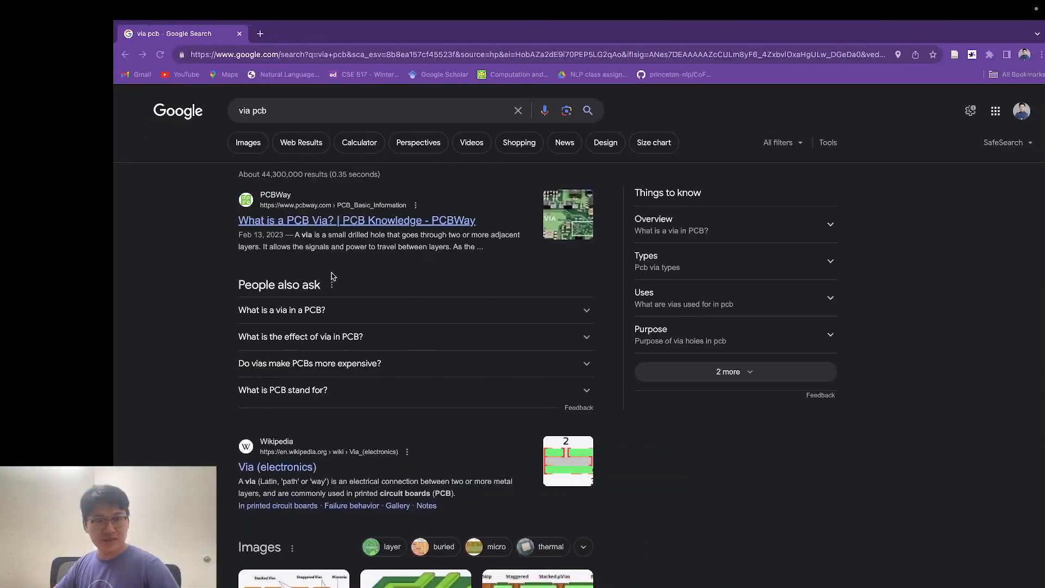
Open PCBWay's 'What is a PCB Via?' article and scroll through the via types
{"action": "left_click", "coordinate": [280, 220]}
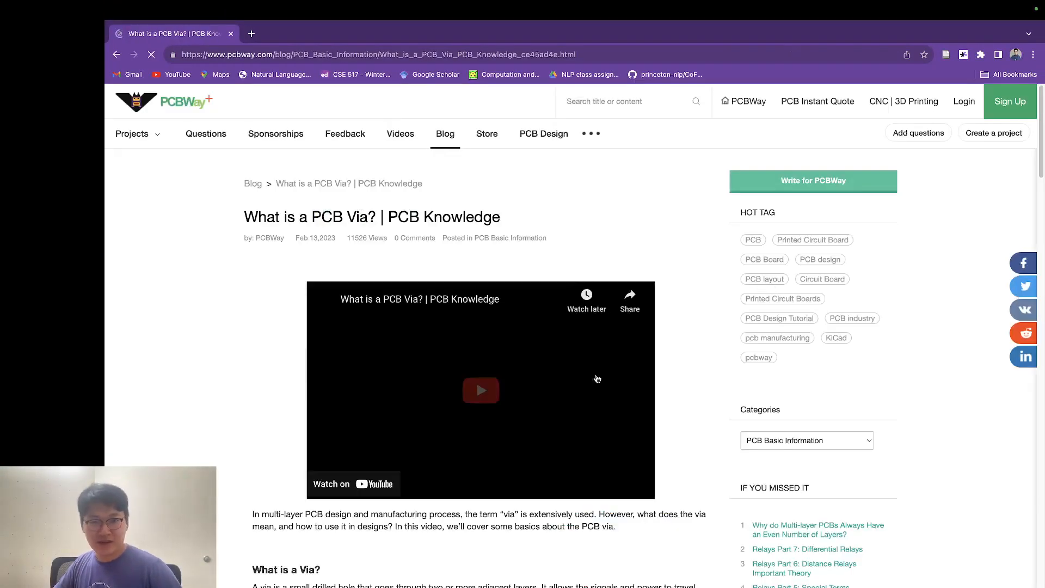
{"action": "scroll", "coordinate": [686, 370], "scroll_direction": "down", "scroll_amount": 3}
{"action": "scroll", "coordinate": [475, 448], "scroll_direction": "down", "scroll_amount": 4}
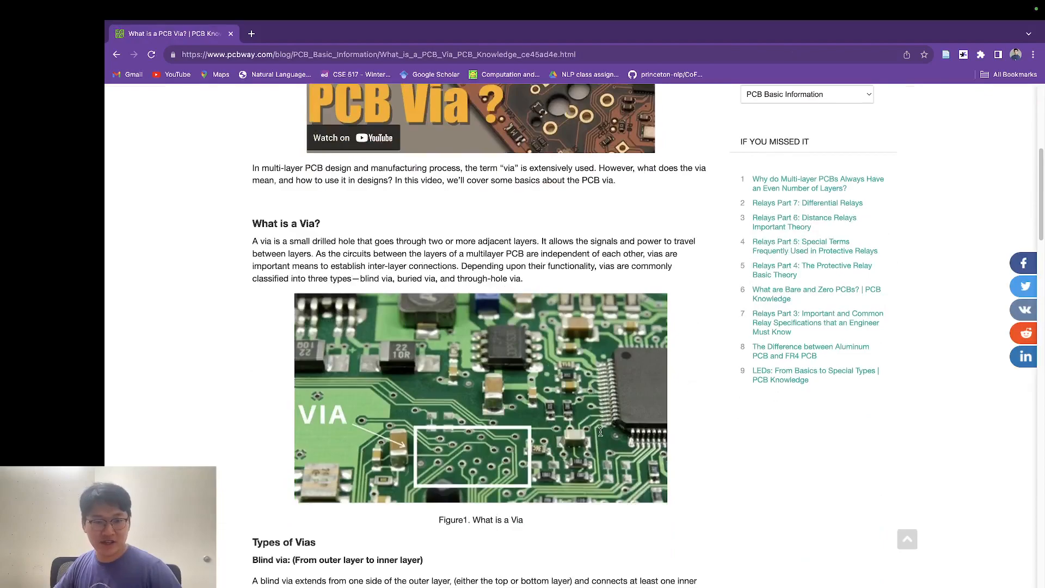
{"action": "scroll", "coordinate": [474, 448], "scroll_direction": "down", "scroll_amount": 1}
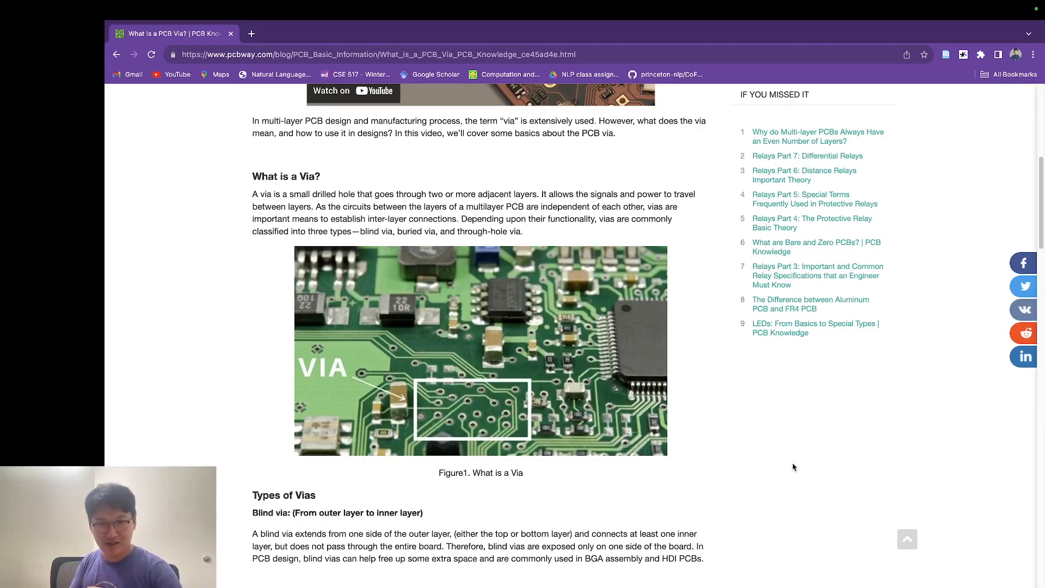
{"action": "scroll", "coordinate": [794, 467], "scroll_direction": "down", "scroll_amount": 3}
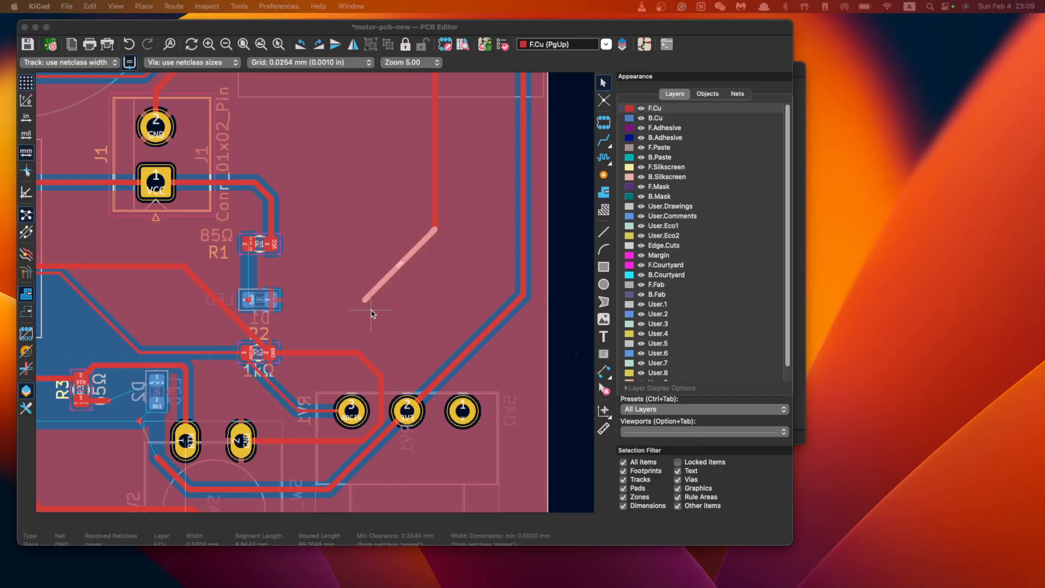
Delete the diagonal GND track and route from its end to a new GND via
{"action": "left_click", "coordinate": [371, 288]}
{"action": "key", "text": "Delete"}
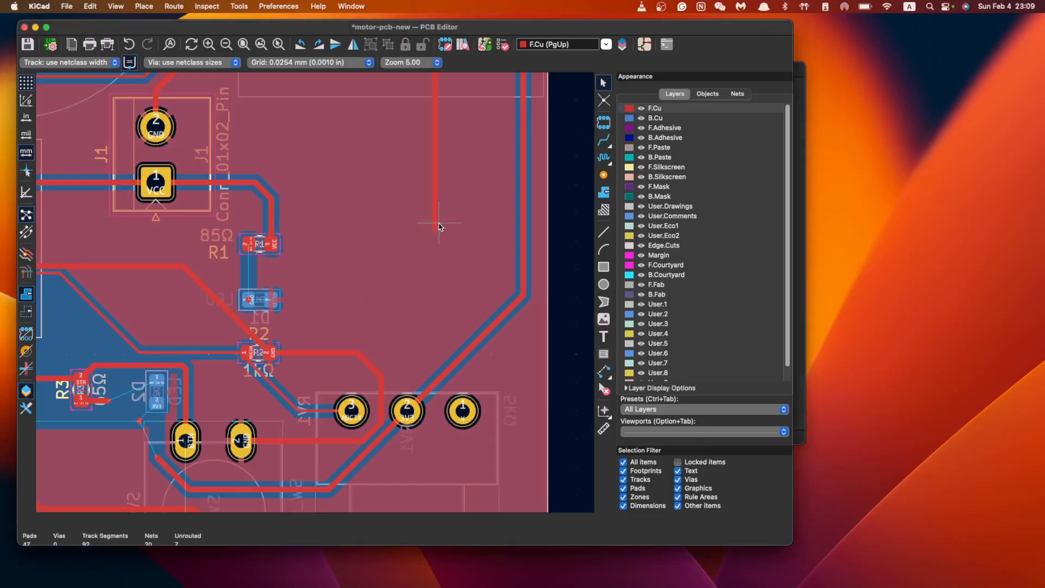
{"action": "left_click", "coordinate": [604, 140]}
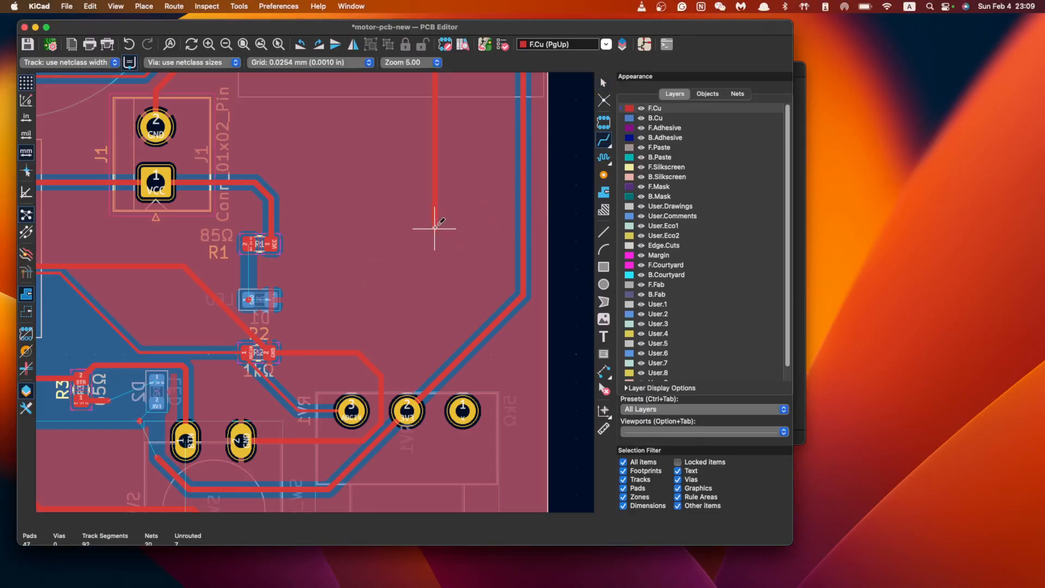
{"action": "left_click", "coordinate": [435, 229]}
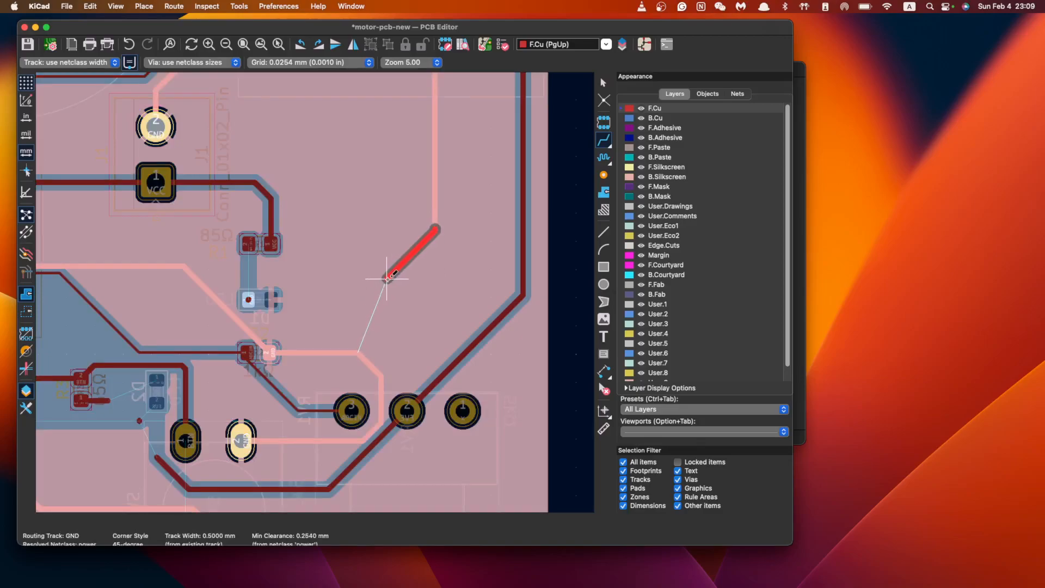
{"action": "key", "text": "v"}
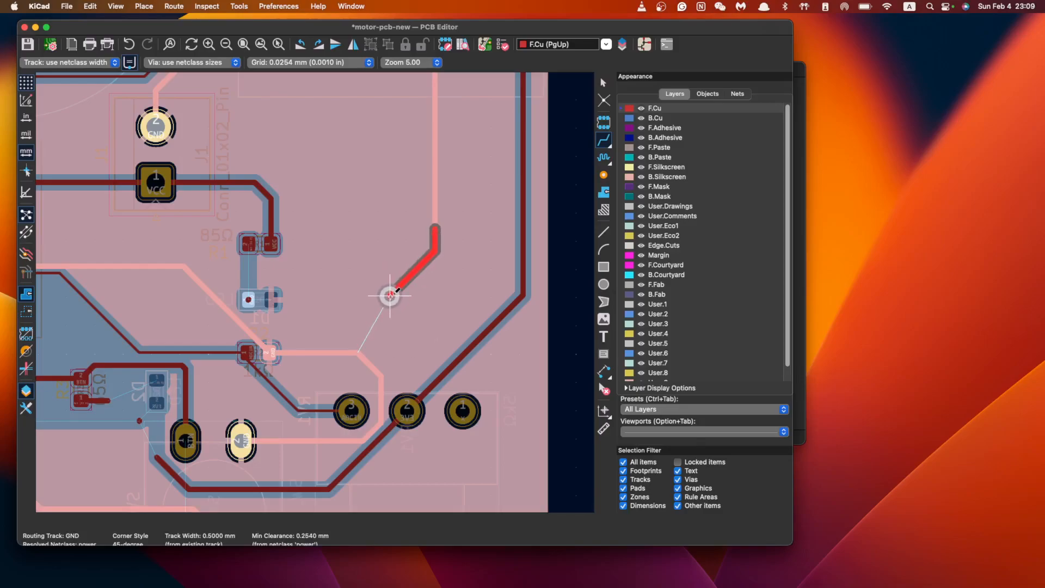
{"action": "left_click", "coordinate": [382, 296]}
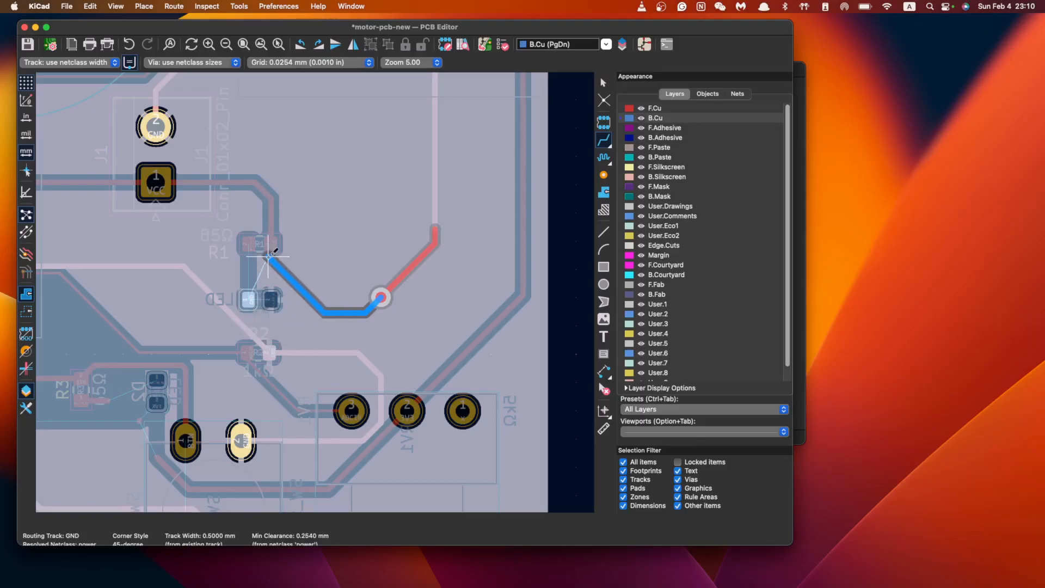
{"action": "key", "text": "Escape"}
{"action": "key", "text": "Escape"}
Pan and zoom the view up the board to the area above J1
{"action": "middle_click_drag", "start_coordinate": [292, 297], "coordinate": [426, 319]}
{"action": "scroll", "coordinate": [429, 320], "scroll_direction": "up", "scroll_amount": 2}
{"action": "scroll", "coordinate": [432, 322], "scroll_direction": "down", "scroll_amount": 2}
{"action": "scroll", "coordinate": [462, 248], "scroll_direction": "down", "scroll_amount": 2}
{"action": "middle_click_drag", "start_coordinate": [462, 248], "coordinate": [424, 319]}
{"action": "scroll", "coordinate": [430, 205], "scroll_direction": "up", "scroll_amount": 3}
{"action": "middle_click_drag", "start_coordinate": [444, 156], "coordinate": [431, 284]}
{"action": "middle_click_drag", "start_coordinate": [306, 465], "coordinate": [425, 322]}
{"action": "scroll", "coordinate": [425, 323], "scroll_direction": "down", "scroll_amount": 2}
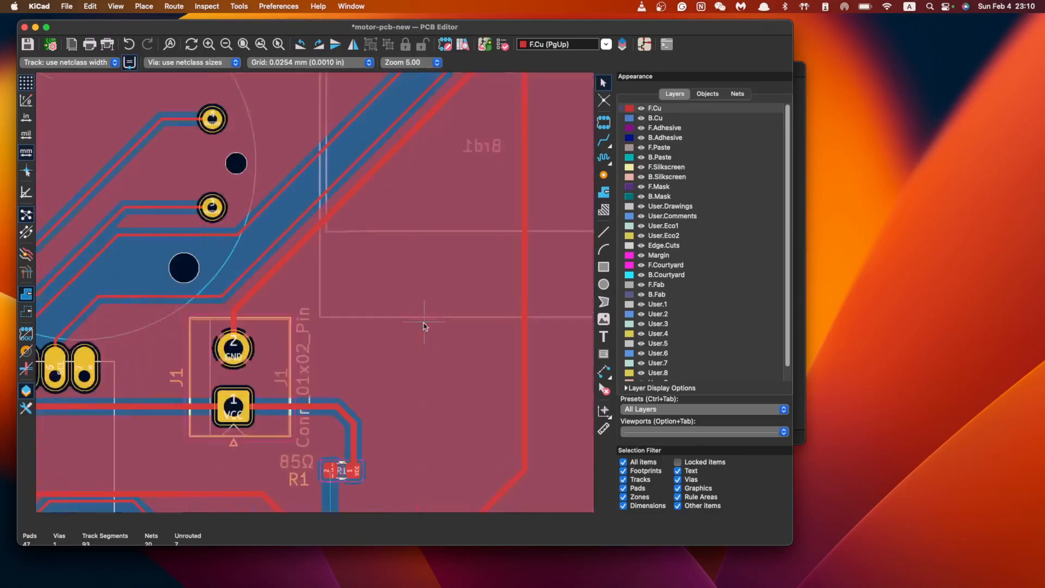
{"action": "scroll", "coordinate": [430, 342], "scroll_direction": "up", "scroll_amount": 3}
Rotate D1 by 180° so its pads face the GND via
{"action": "scroll", "coordinate": [460, 398], "scroll_direction": "up", "scroll_amount": 1}
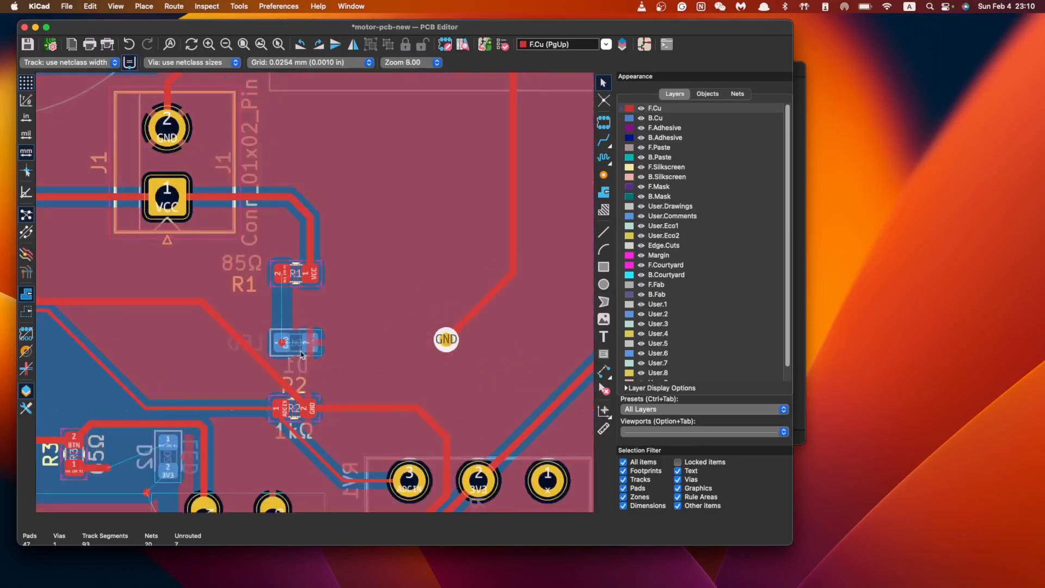
{"action": "scroll", "coordinate": [300, 356], "scroll_direction": "up", "scroll_amount": 1}
{"action": "scroll", "coordinate": [518, 313], "scroll_direction": "down", "scroll_amount": 1}
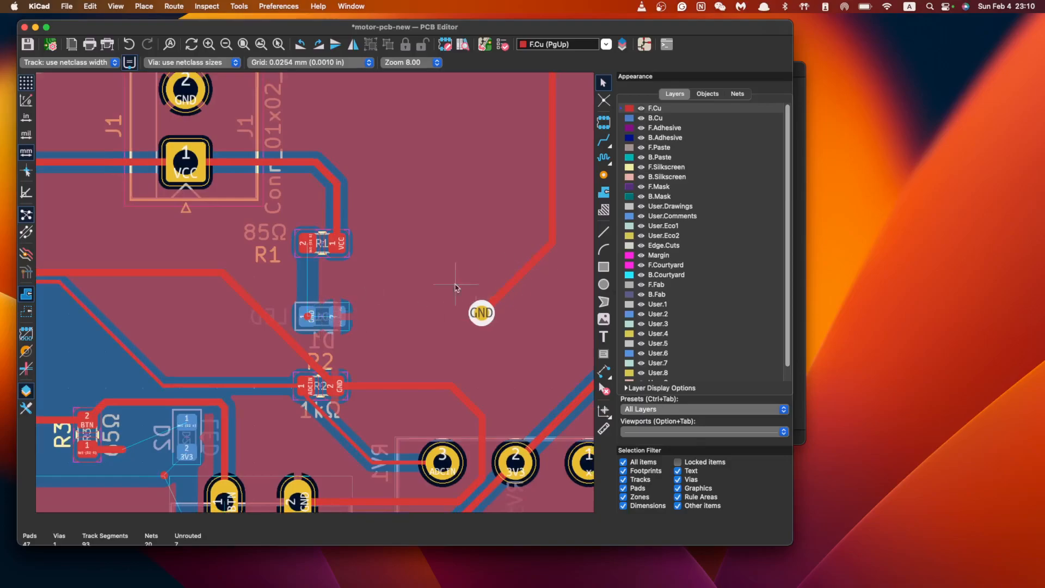
{"action": "left_click", "coordinate": [322, 317]}
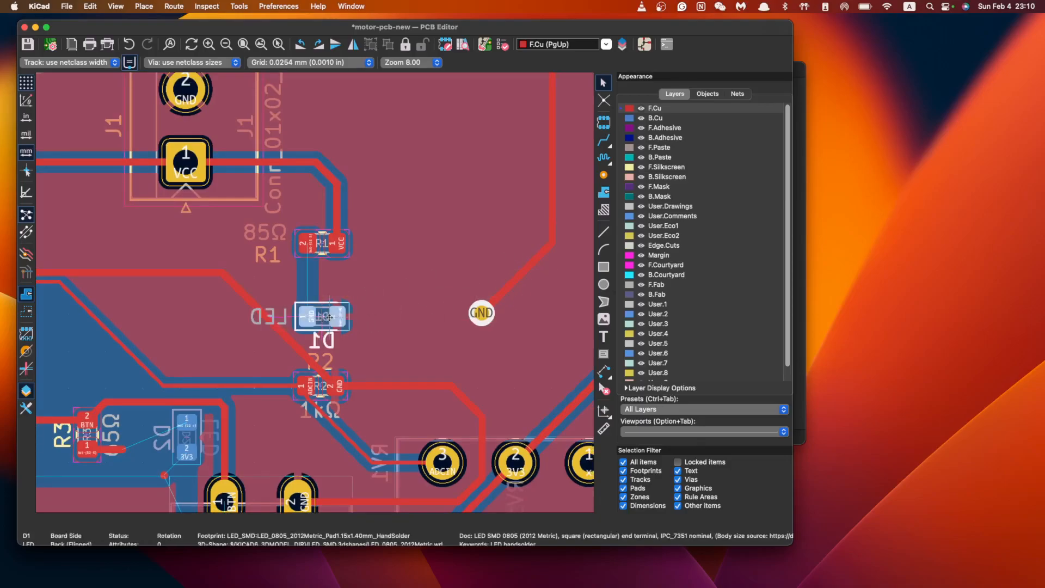
{"action": "key", "text": "r"}
{"action": "key", "text": "r"}
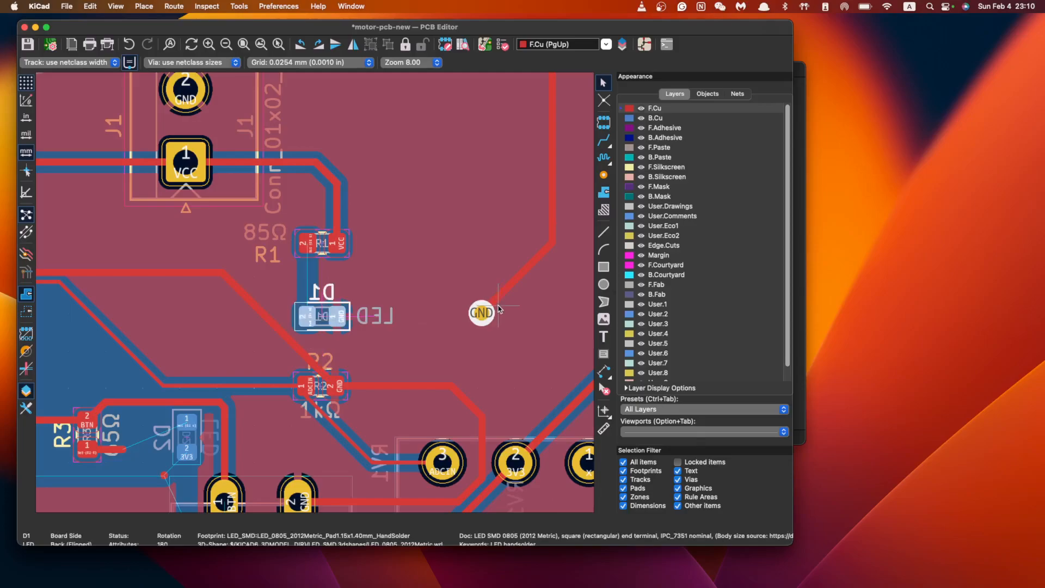
{"action": "key", "text": "Escape"}
Start a GND track from the via twice and cancel both attempts
{"action": "left_click", "coordinate": [604, 140]}
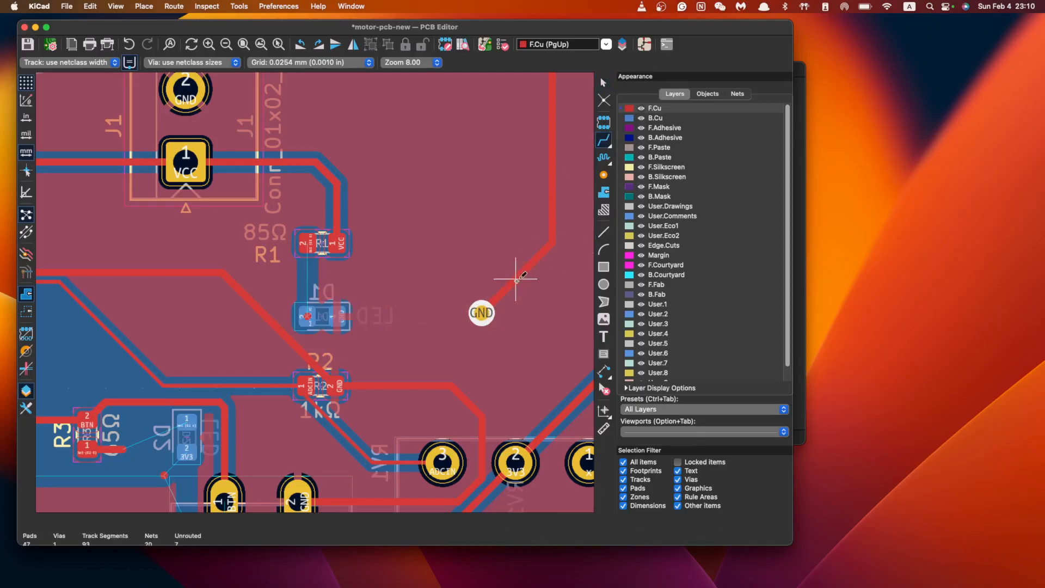
{"action": "left_click", "coordinate": [482, 313]}
{"action": "key", "text": "Escape"}
{"action": "left_click", "coordinate": [482, 313]}
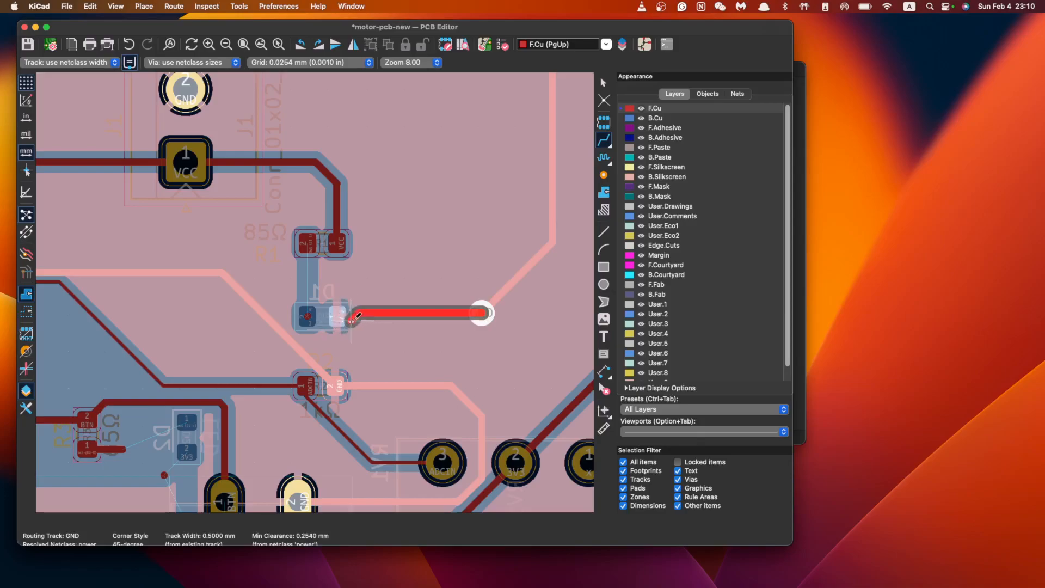
{"action": "key", "text": "Escape"}
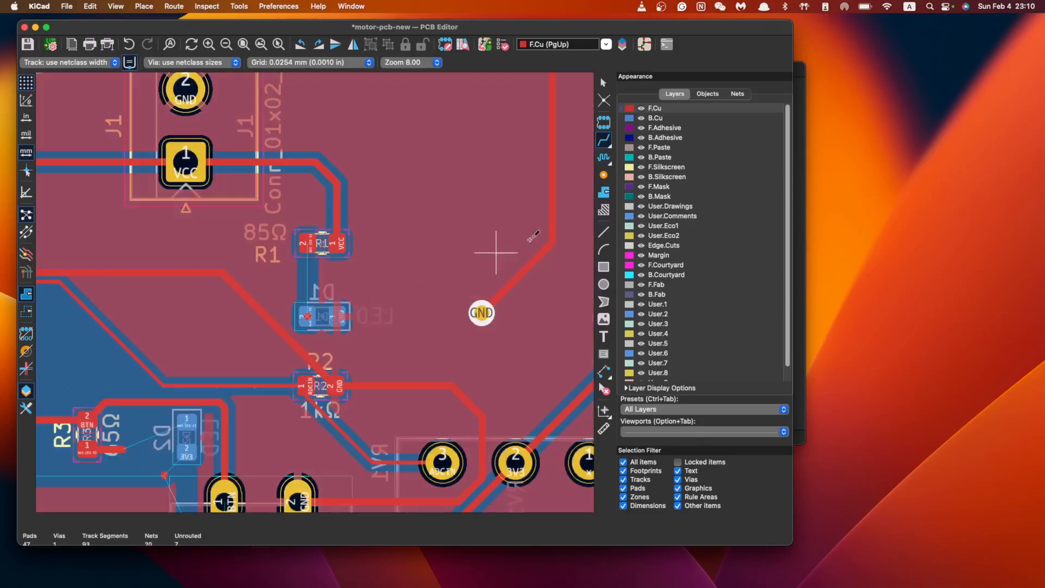
On back copper, route a GND track from the via to D1's pad
{"action": "left_click", "coordinate": [655, 118]}
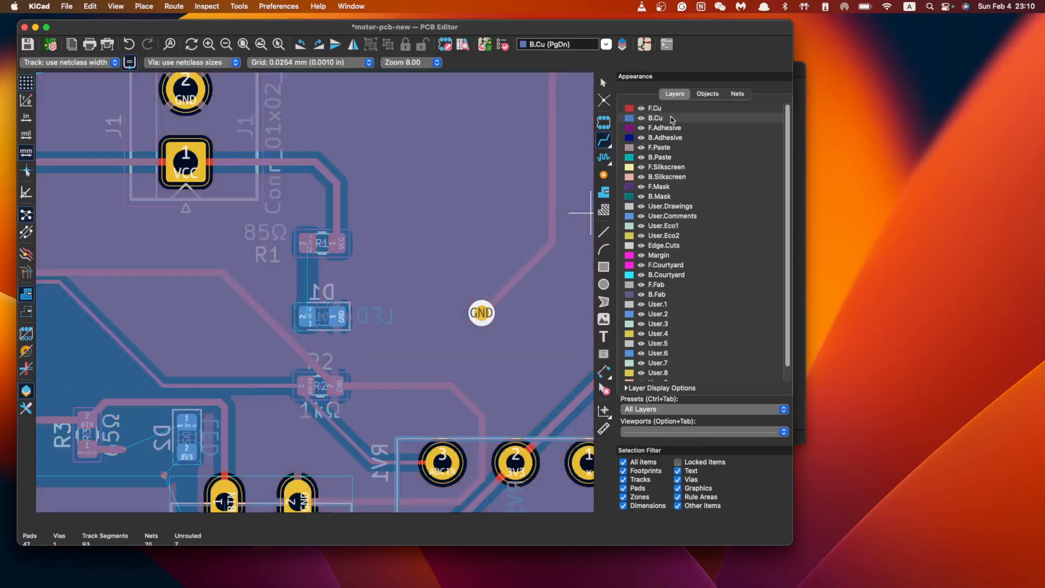
{"action": "left_click", "coordinate": [481, 313]}
{"action": "left_click", "coordinate": [341, 316]}
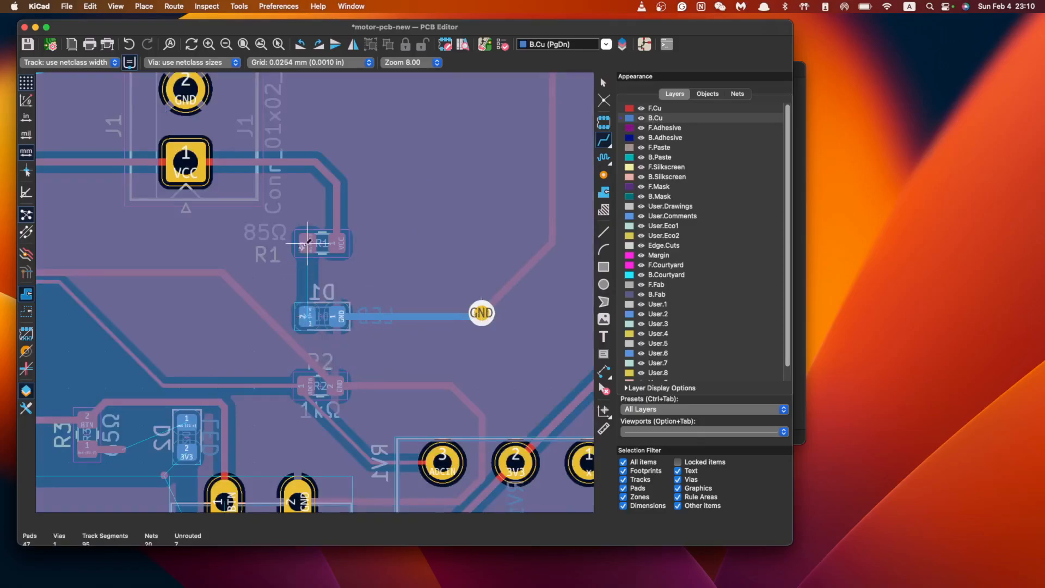
Route D1's second pad through a new via to R1's pad
{"action": "left_click", "coordinate": [307, 315]}
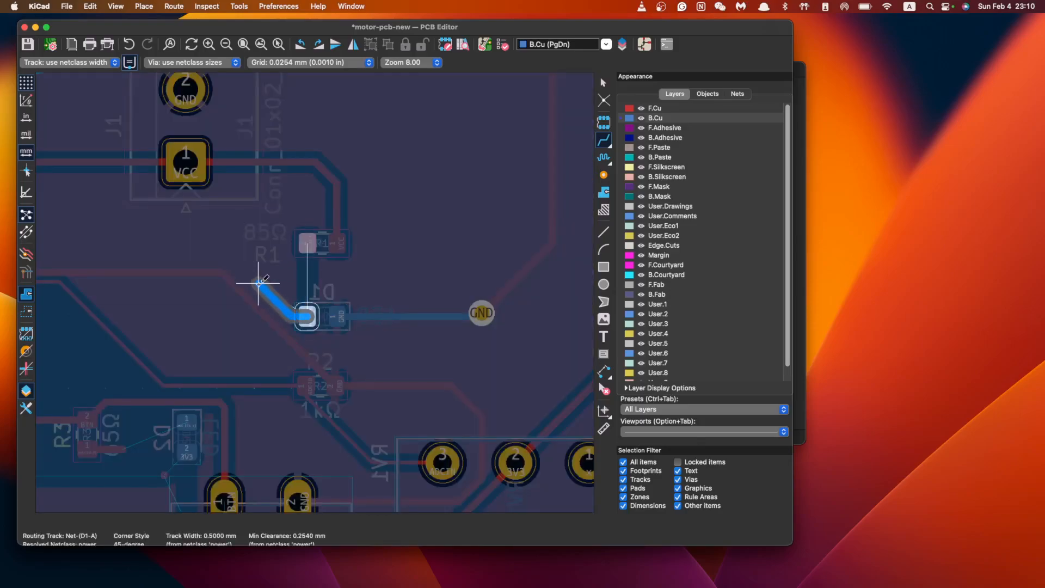
{"action": "key", "text": "v"}
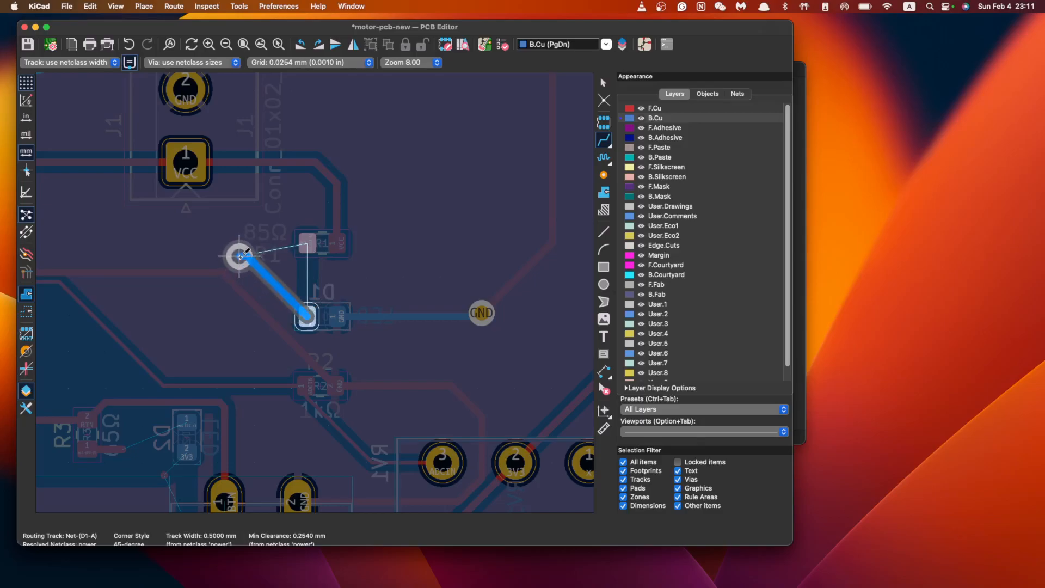
{"action": "left_click", "coordinate": [241, 252]}
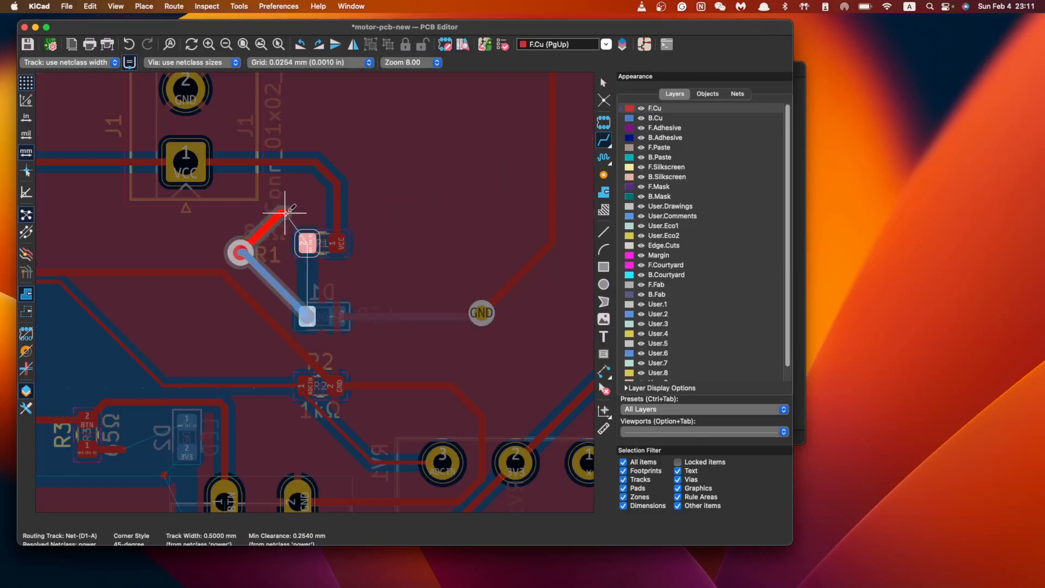
{"action": "left_click", "coordinate": [308, 243]}
{"action": "middle_click_drag", "start_coordinate": [354, 261], "coordinate": [416, 329]}
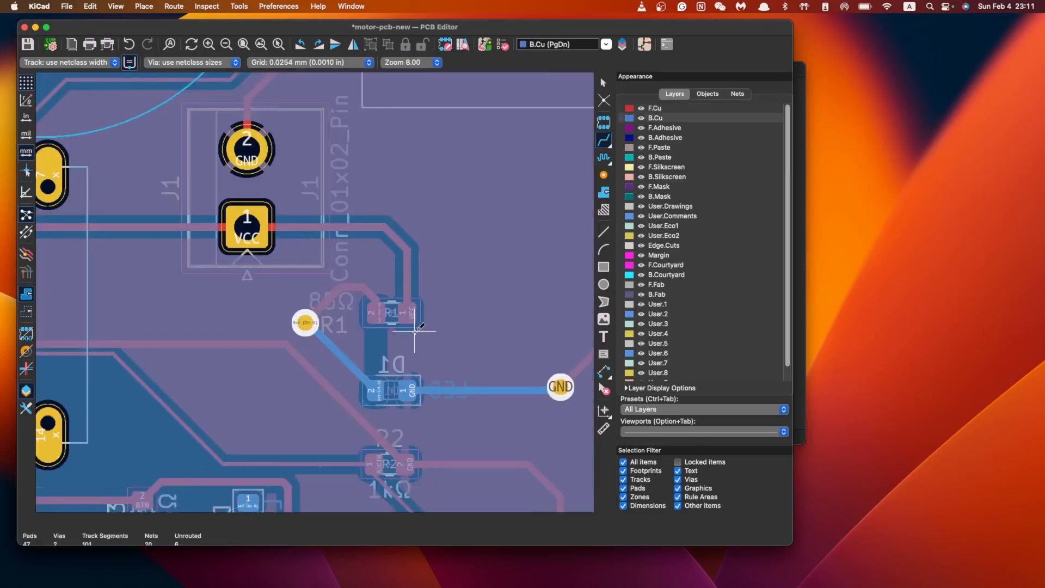
{"action": "scroll", "coordinate": [430, 326], "scroll_direction": "down", "scroll_amount": 3}
{"action": "scroll", "coordinate": [424, 316], "scroll_direction": "down", "scroll_amount": 2}
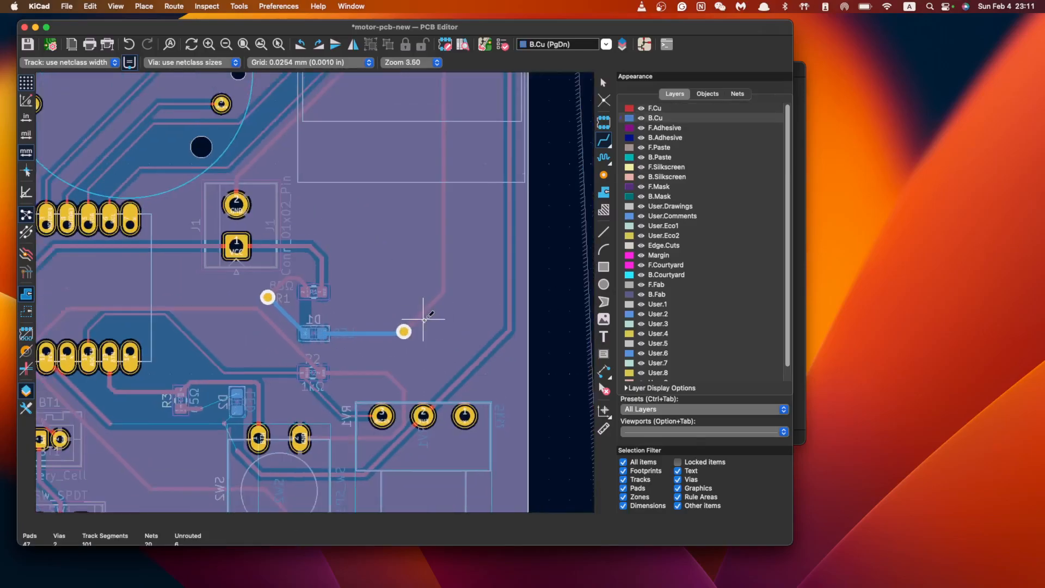
{"action": "scroll", "coordinate": [419, 321], "scroll_direction": "up", "scroll_amount": 2}
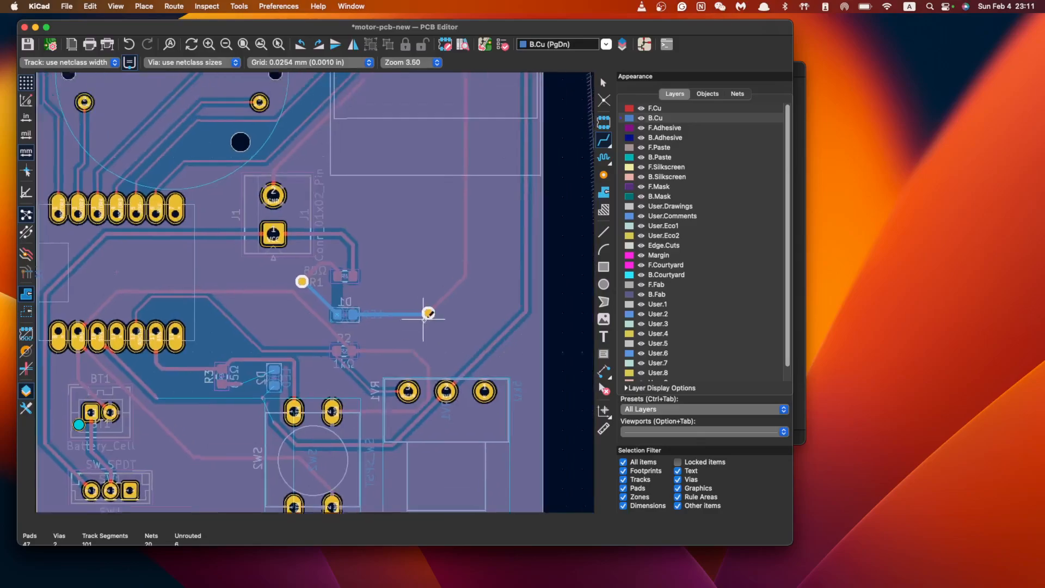
{"action": "scroll", "coordinate": [370, 323], "scroll_direction": "up", "scroll_amount": 2}
{"action": "scroll", "coordinate": [423, 317], "scroll_direction": "down", "scroll_amount": 5}
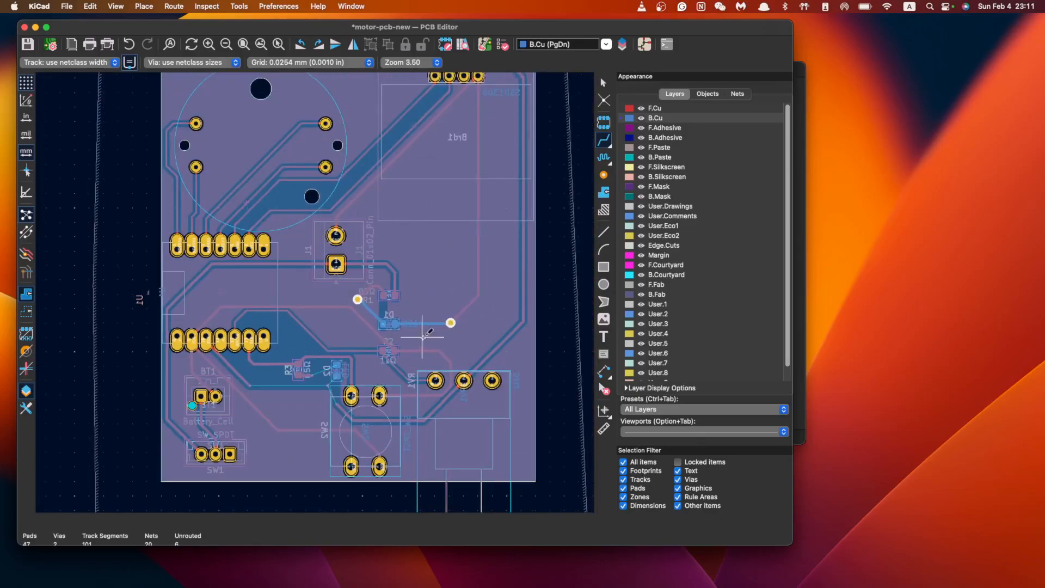
Route a track from R3's pad through a via to D2's pad
{"action": "scroll", "coordinate": [422, 337], "scroll_direction": "up", "scroll_amount": 3}
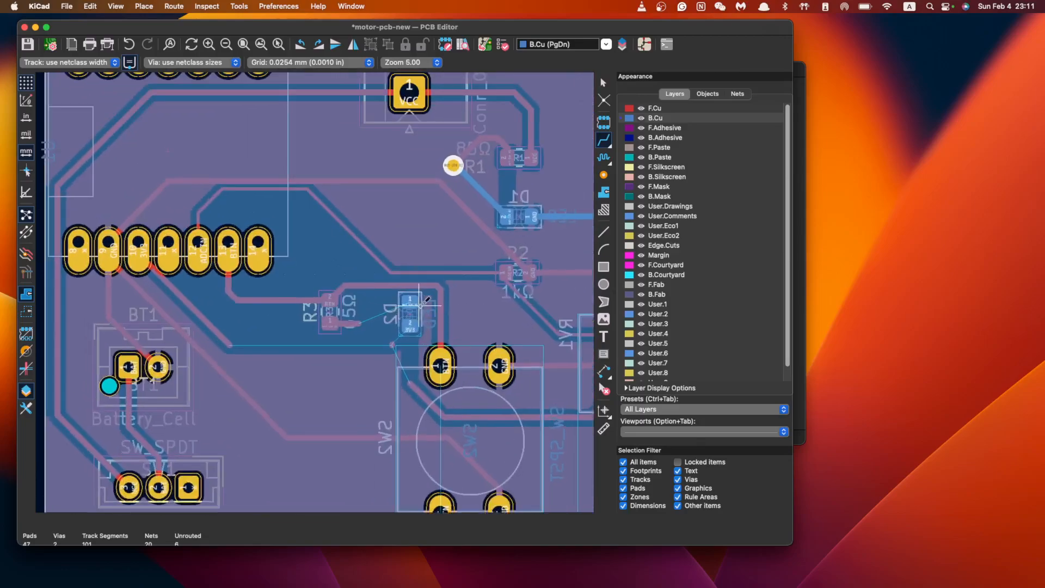
{"action": "key", "text": "Escape"}
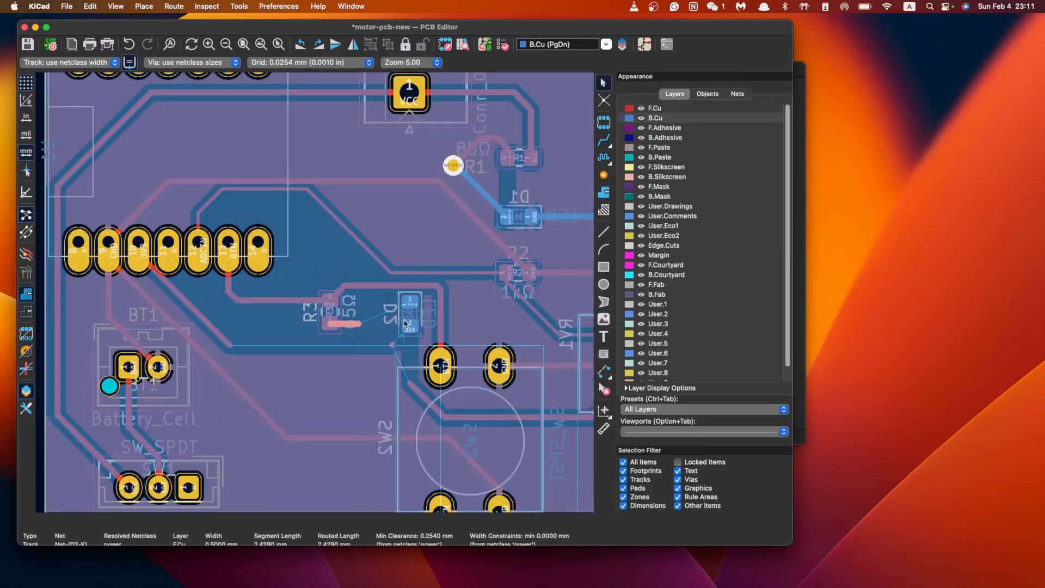
{"action": "left_click", "coordinate": [604, 140]}
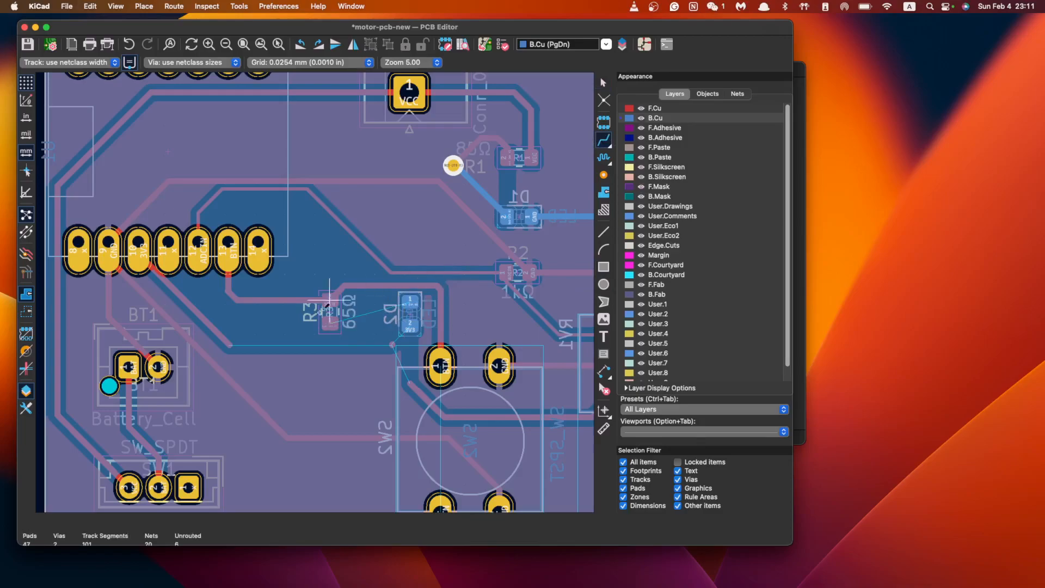
{"action": "left_click", "coordinate": [329, 323]}
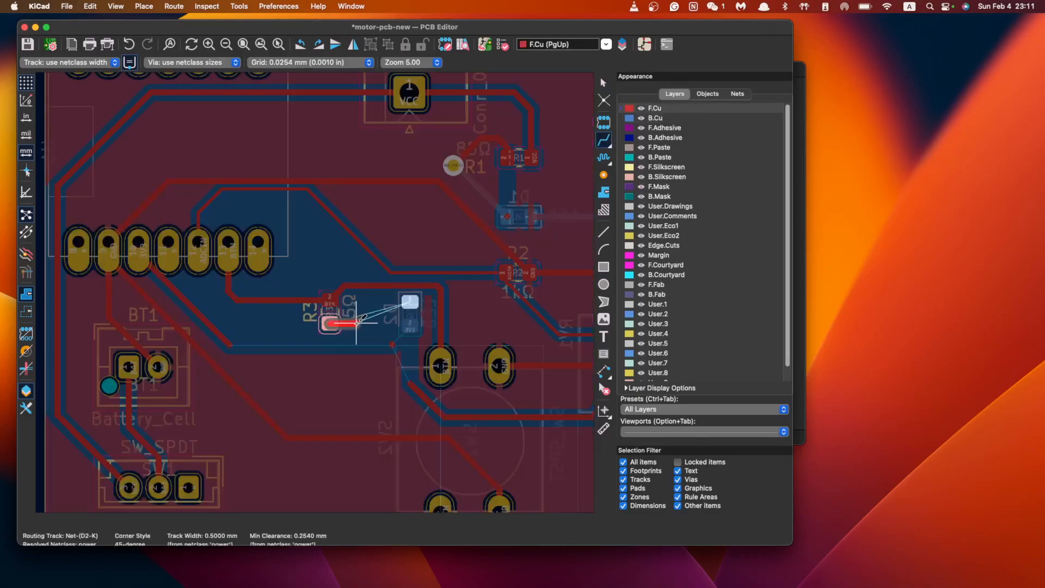
{"action": "key", "text": "v"}
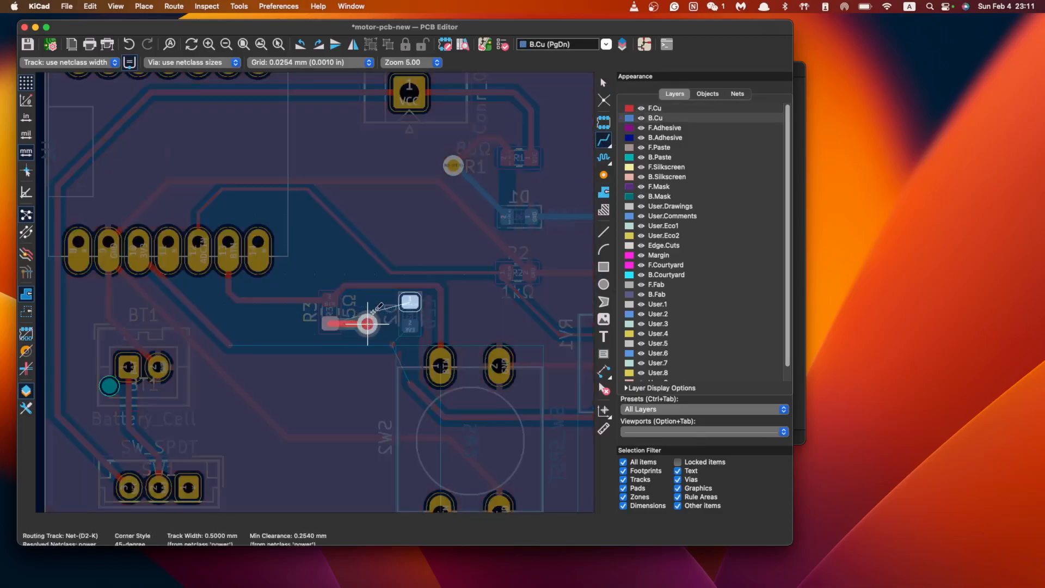
{"action": "left_click", "coordinate": [410, 301]}
Place a 3V3 via below D2 and delete the stray front-copper 3V3 segment
{"action": "left_click", "coordinate": [410, 325]}
{"action": "key", "text": "v"}
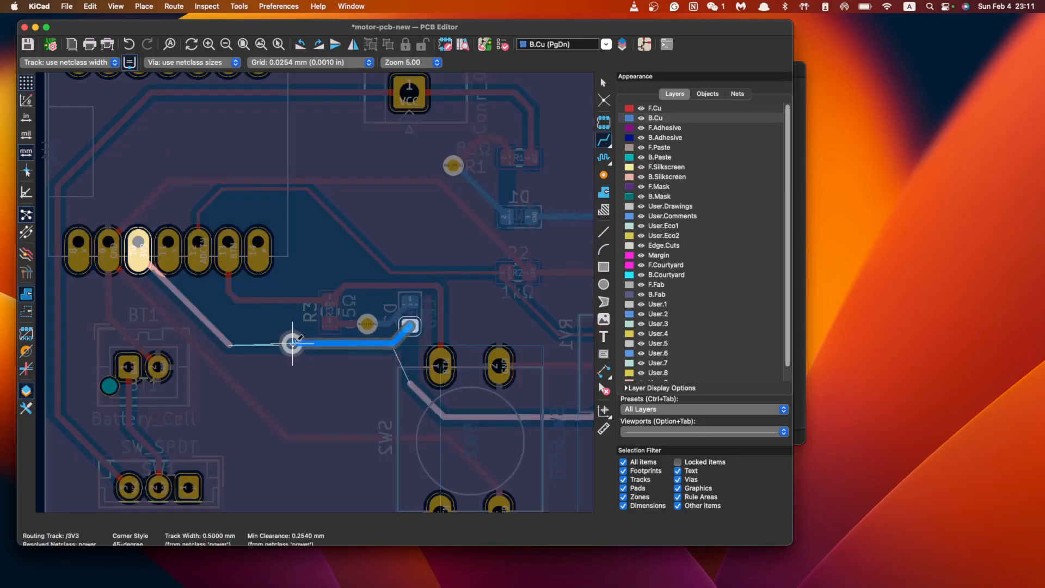
{"action": "left_click", "coordinate": [292, 345]}
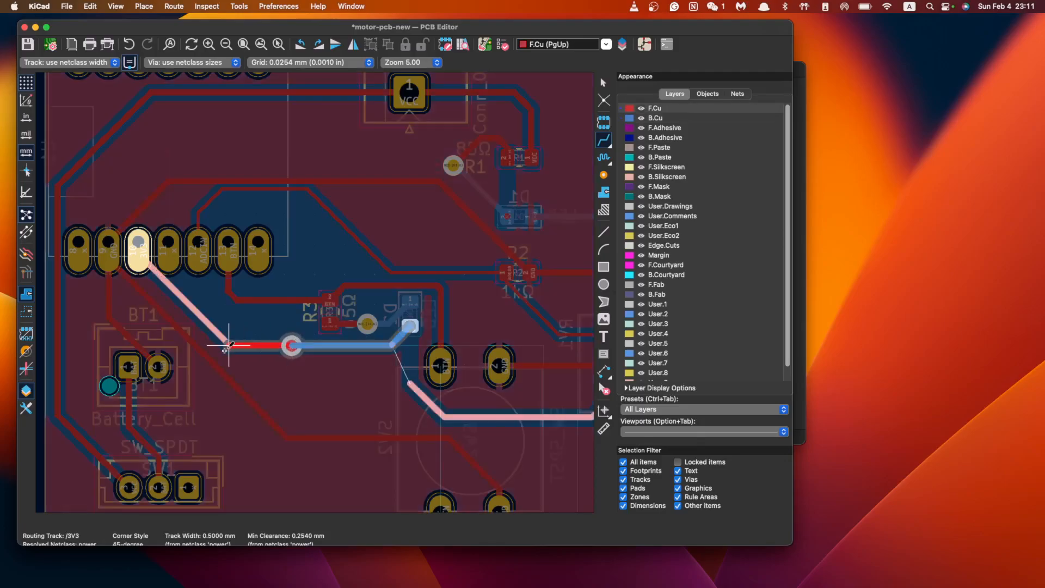
{"action": "key", "text": "Escape"}
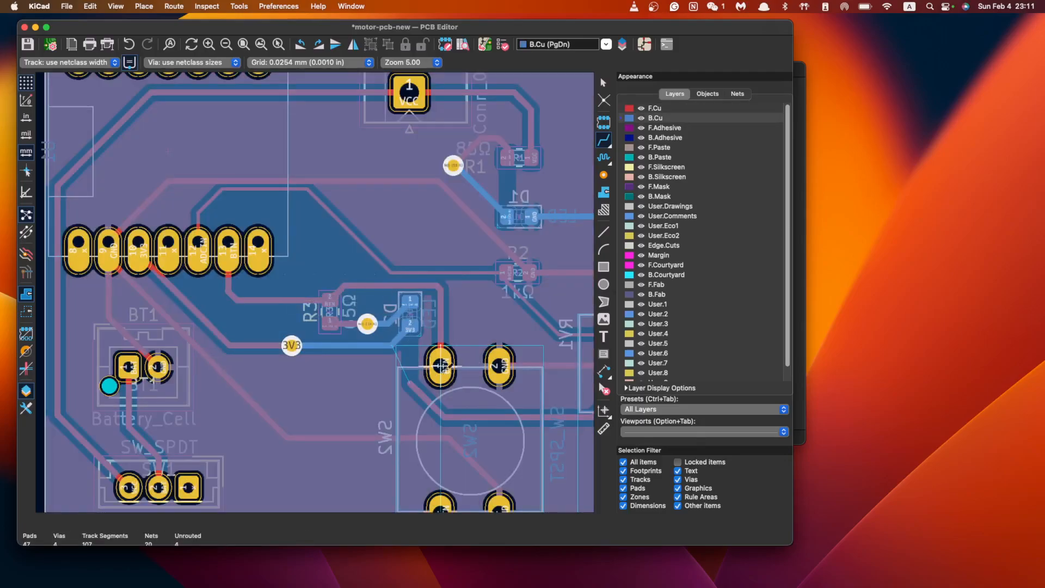
{"action": "key", "text": "Escape"}
{"action": "left_click", "coordinate": [418, 392]}
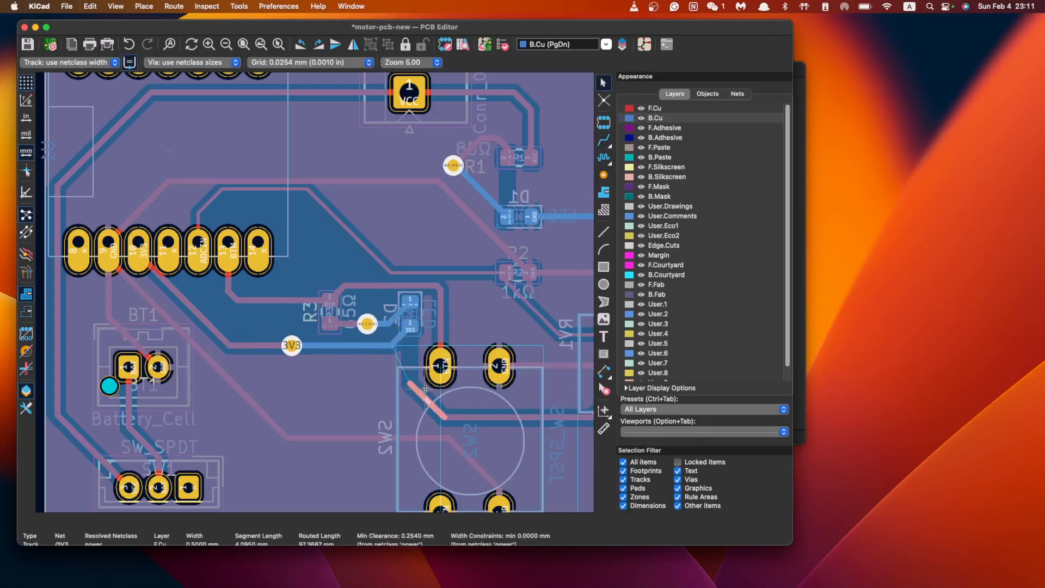
{"action": "key", "text": "Delete"}
Reroute 3V3 from front copper through a via to D2's pad on back copper
{"action": "left_click", "coordinate": [656, 108]}
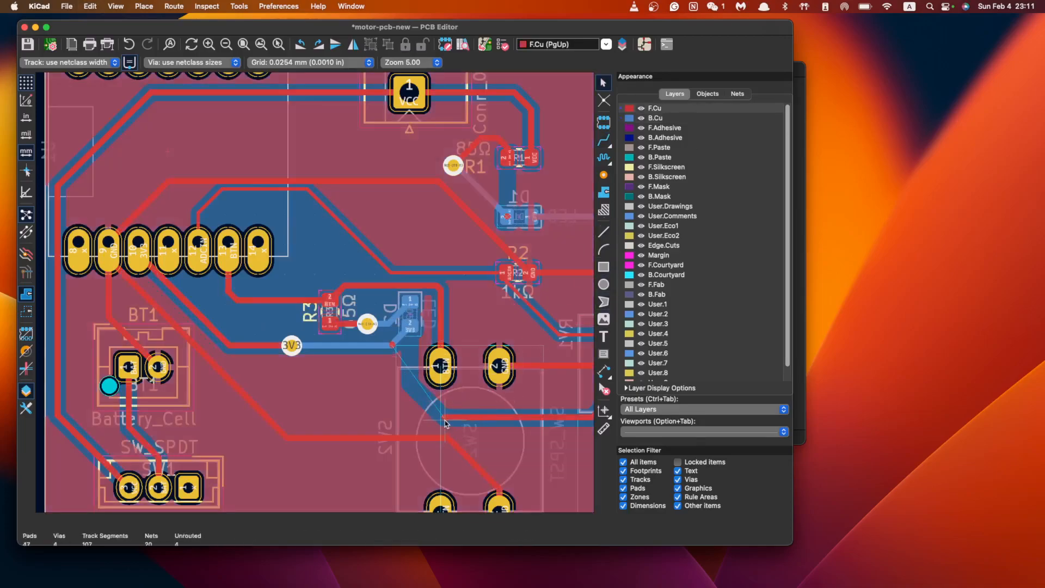
{"action": "left_click", "coordinate": [605, 140]}
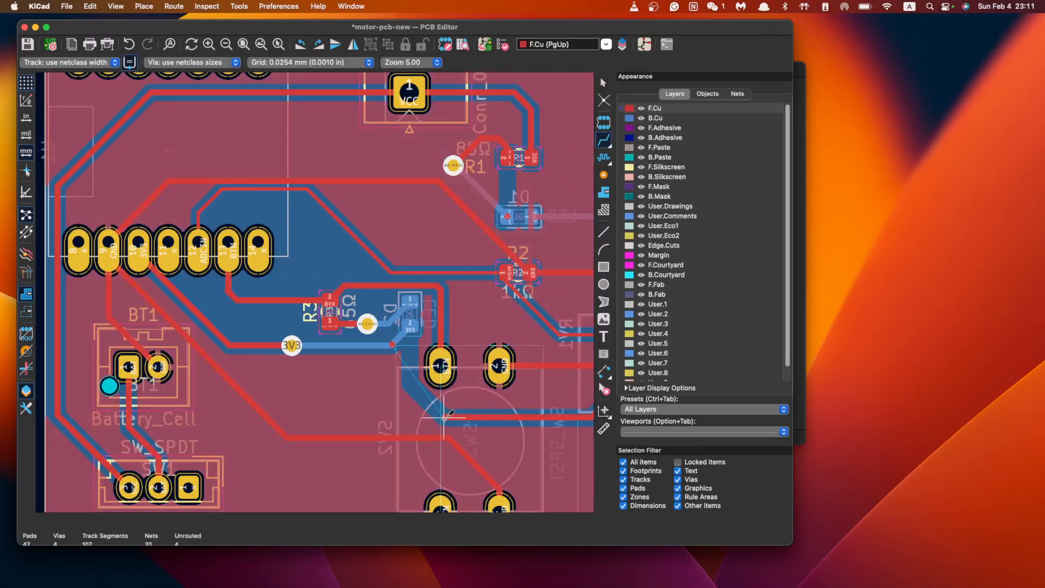
{"action": "left_click", "coordinate": [445, 418]}
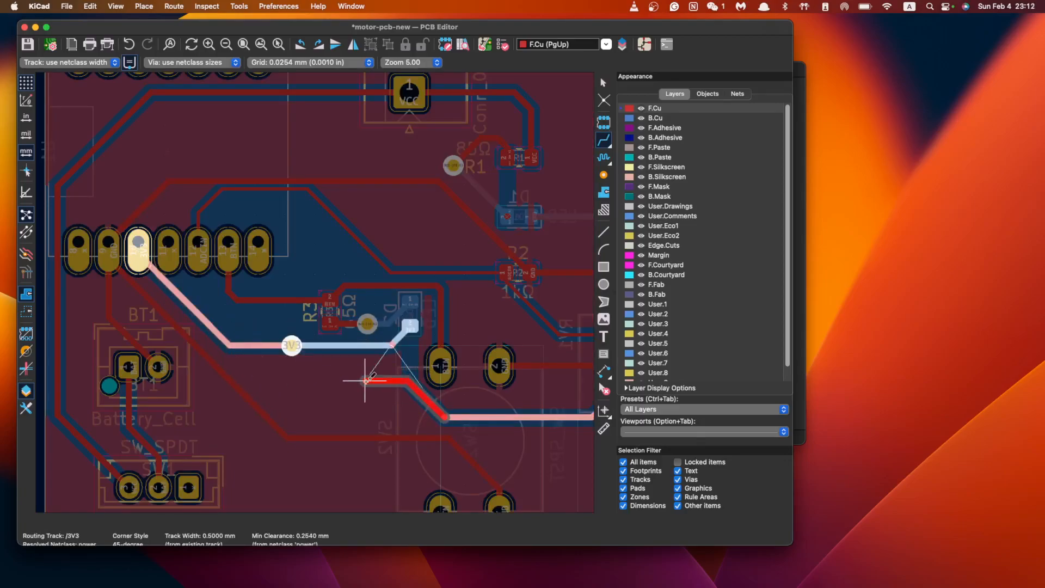
{"action": "key", "text": "Escape"}
{"action": "left_click", "coordinate": [443, 417]}
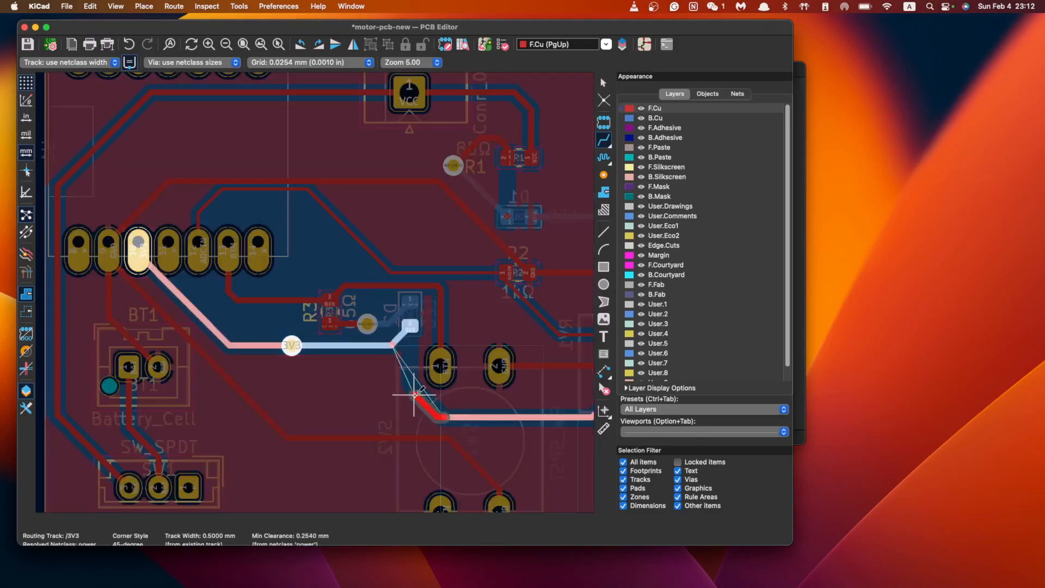
{"action": "key", "text": "v"}
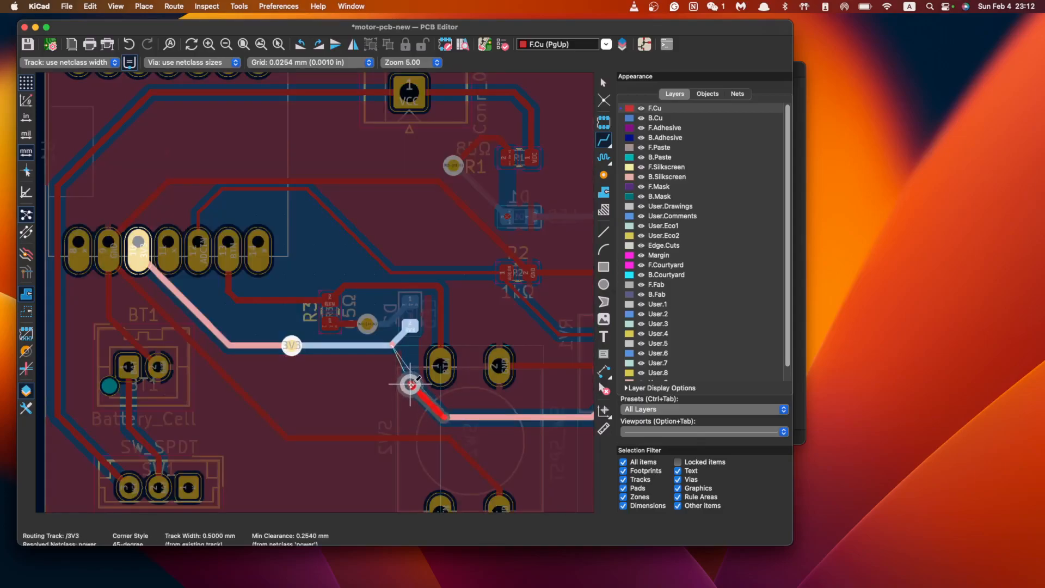
{"action": "left_click", "coordinate": [412, 384]}
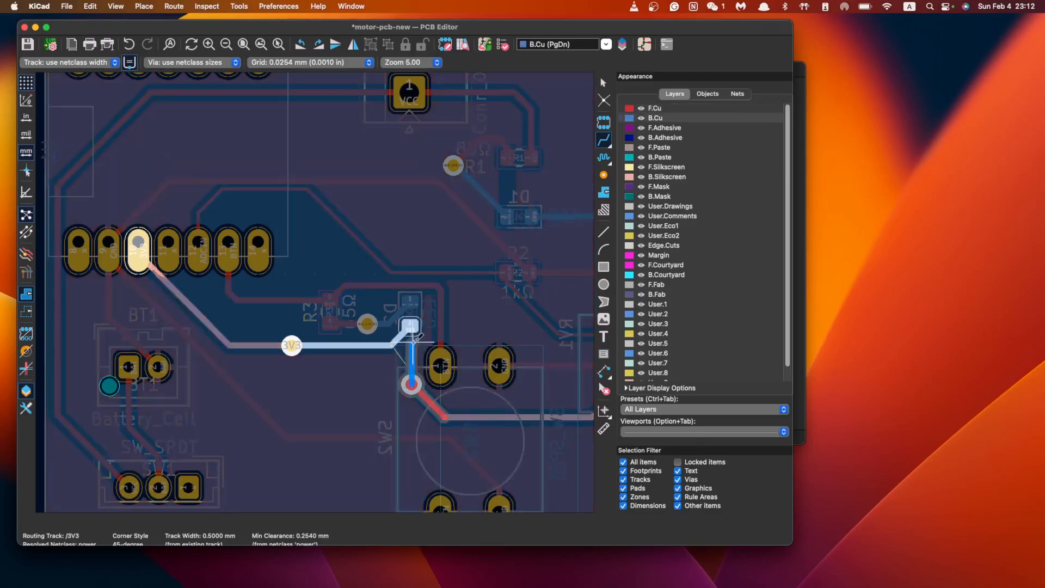
{"action": "left_click", "coordinate": [412, 327]}
{"action": "scroll", "coordinate": [412, 327], "scroll_direction": "down", "scroll_amount": 2}
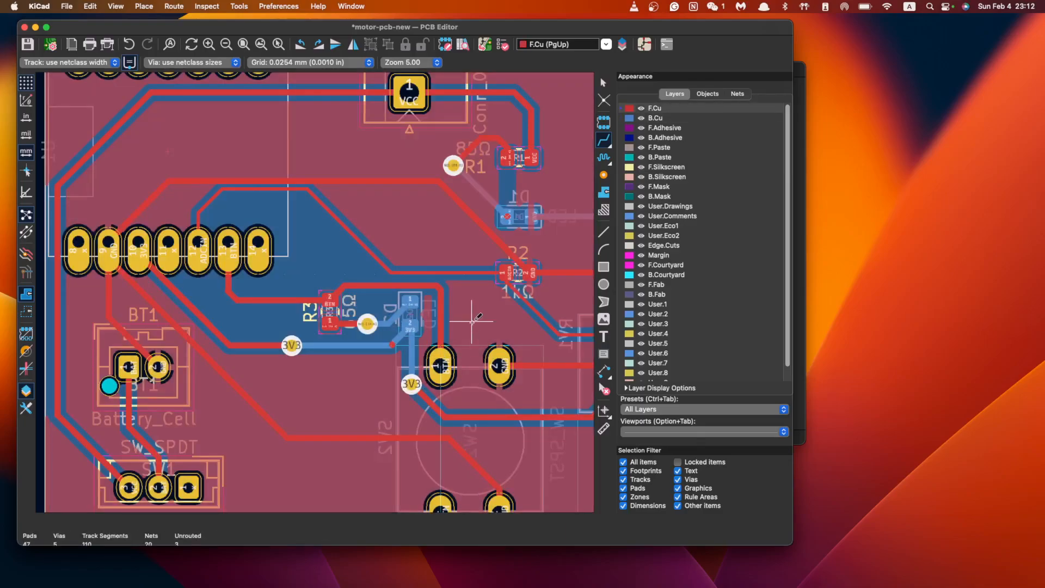
{"action": "scroll", "coordinate": [422, 321], "scroll_direction": "down", "scroll_amount": 4}
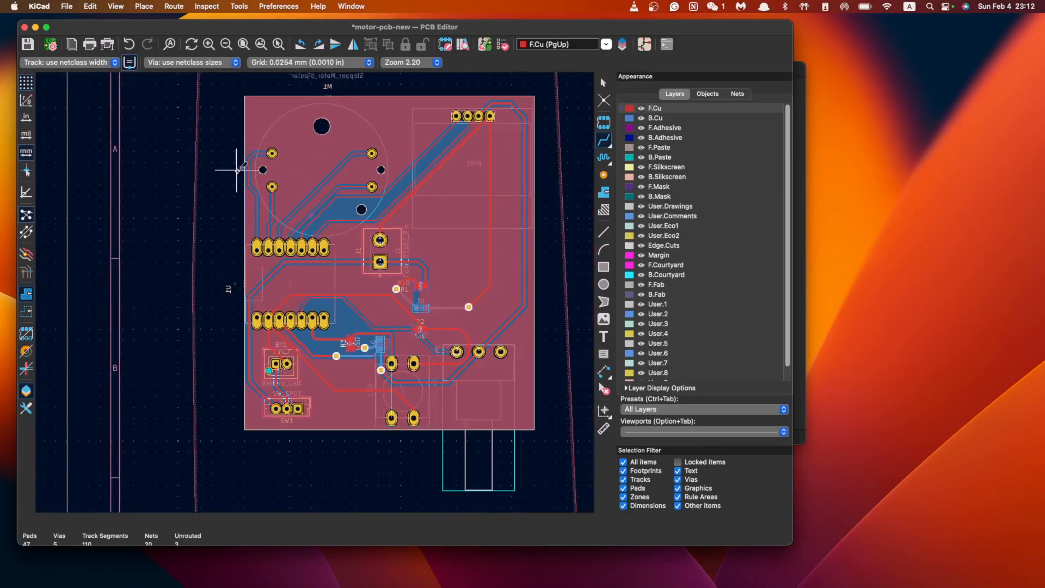
Run the Design Rules Checker and review the unconnected Net-(D1-A) violation
{"action": "key", "text": "Escape"}
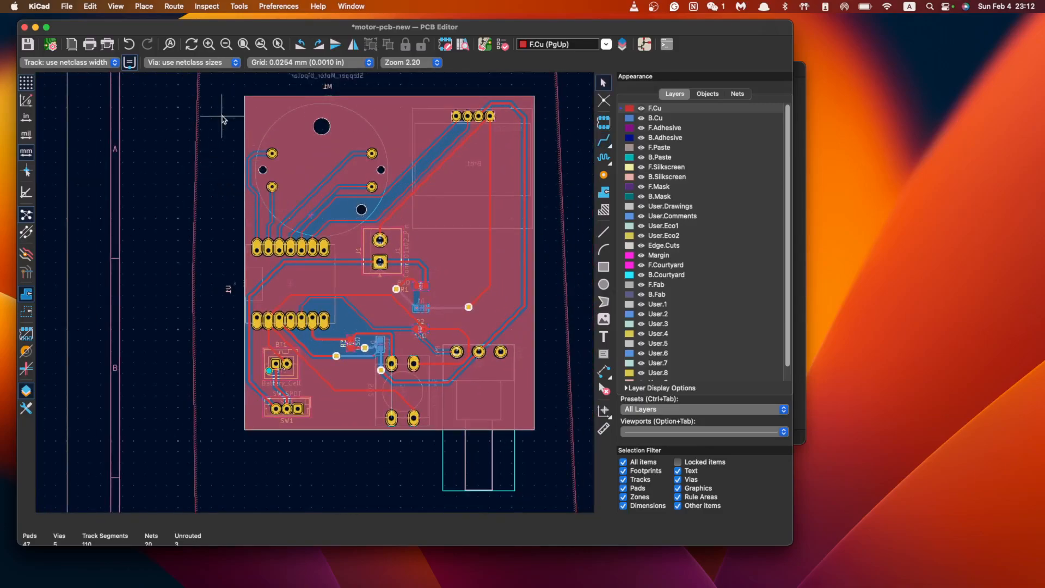
{"action": "left_click", "coordinate": [215, 5]}
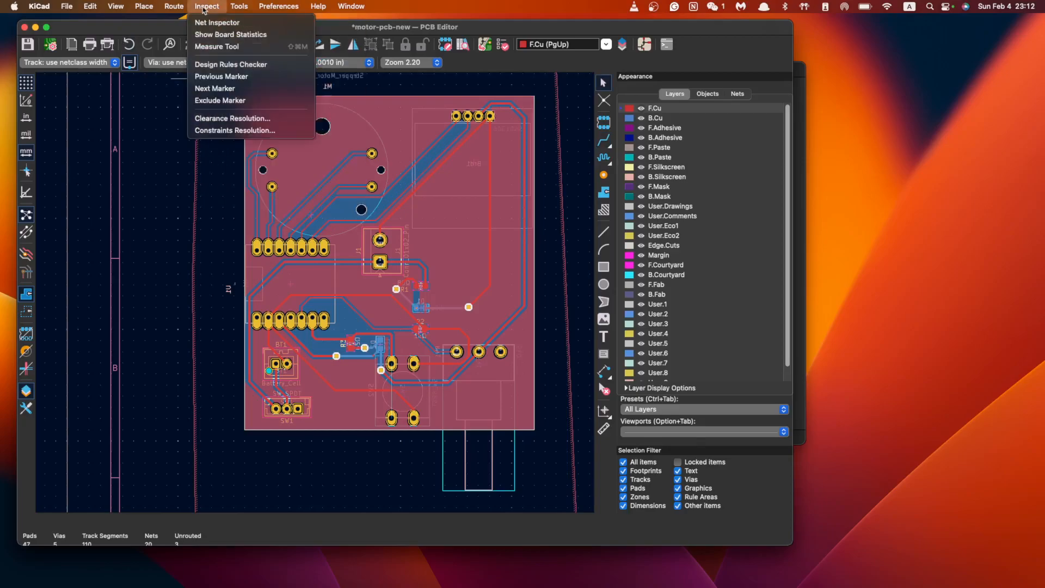
{"action": "left_click", "coordinate": [218, 65]}
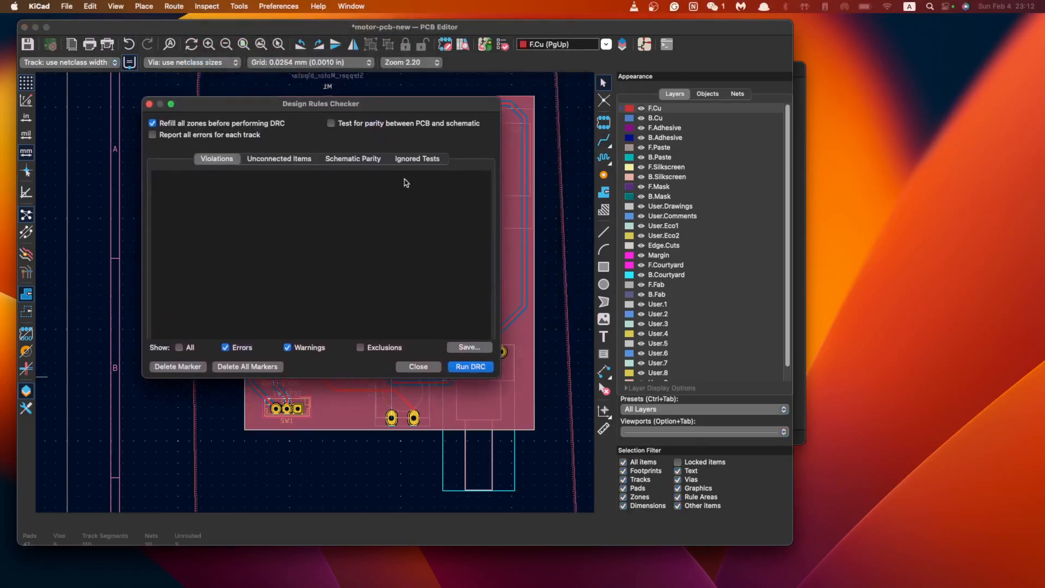
{"action": "left_click", "coordinate": [471, 368]}
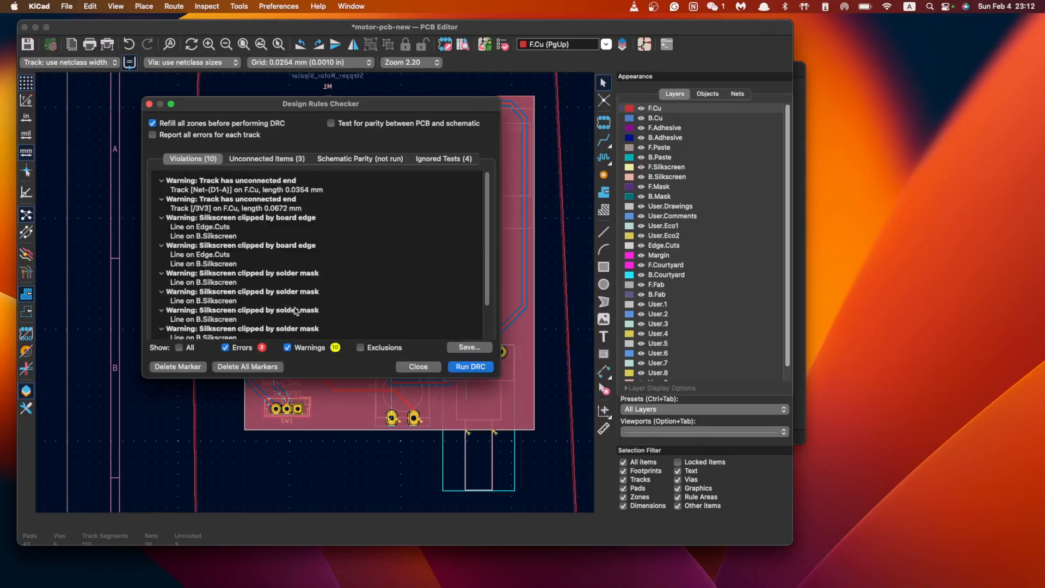
{"action": "left_click", "coordinate": [264, 190]}
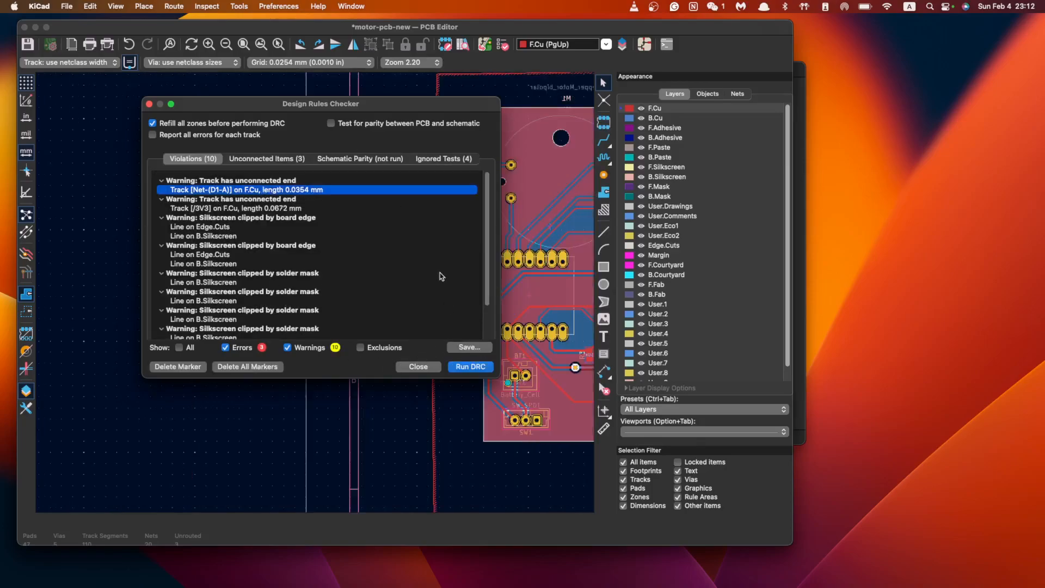
{"action": "left_click", "coordinate": [429, 368]}
Pan to the board's lower and right edges and browse the Route menu
{"action": "scroll", "coordinate": [426, 326], "scroll_direction": "up", "scroll_amount": 5}
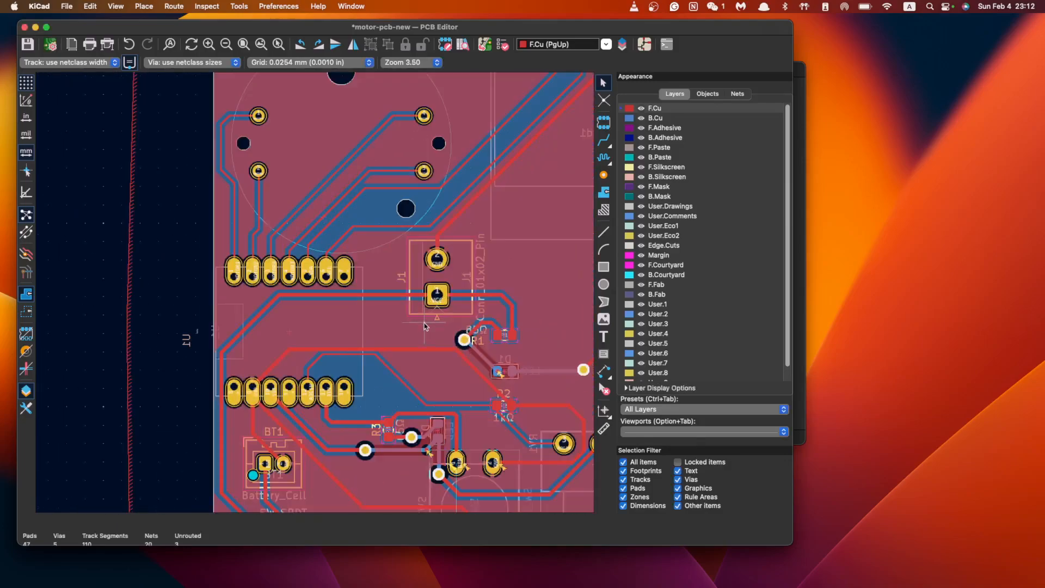
{"action": "scroll", "coordinate": [353, 424], "scroll_direction": "down", "scroll_amount": 2}
{"action": "middle_click_drag", "start_coordinate": [360, 431], "coordinate": [426, 321]}
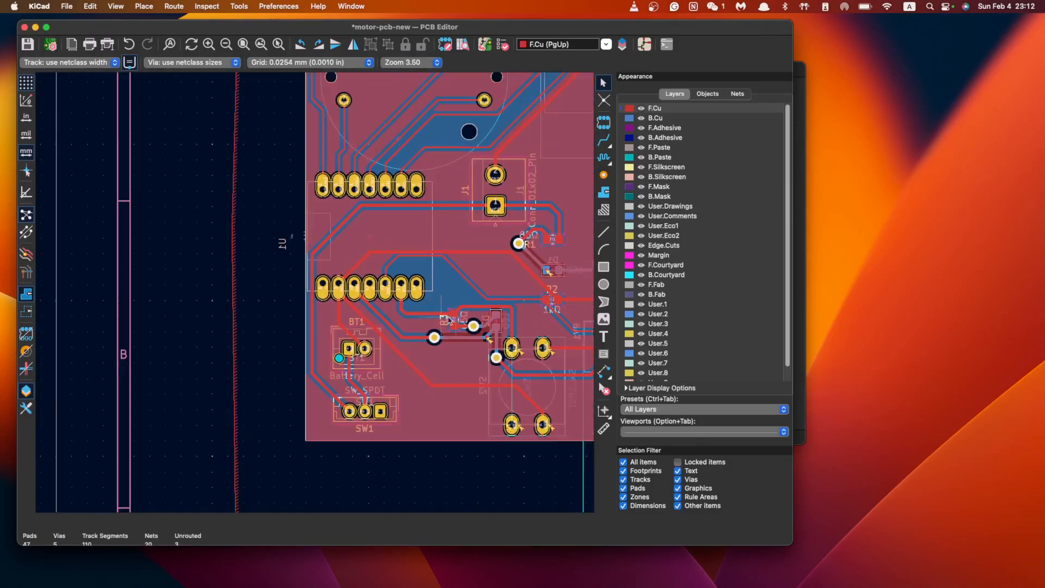
{"action": "middle_click_drag", "start_coordinate": [553, 316], "coordinate": [425, 323]}
{"action": "scroll", "coordinate": [425, 323], "scroll_direction": "up", "scroll_amount": 5}
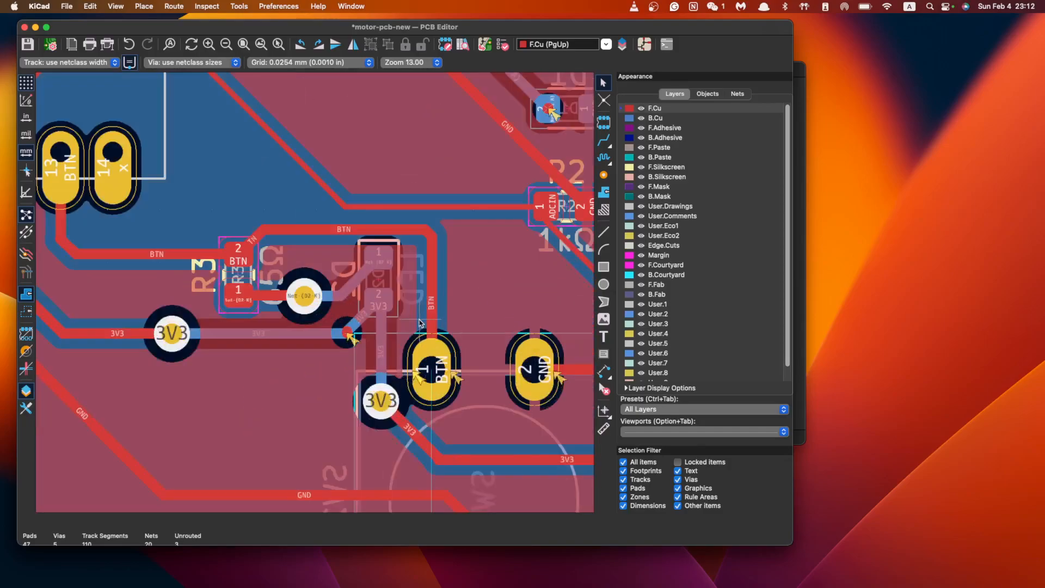
{"action": "scroll", "coordinate": [397, 322], "scroll_direction": "down", "scroll_amount": 3}
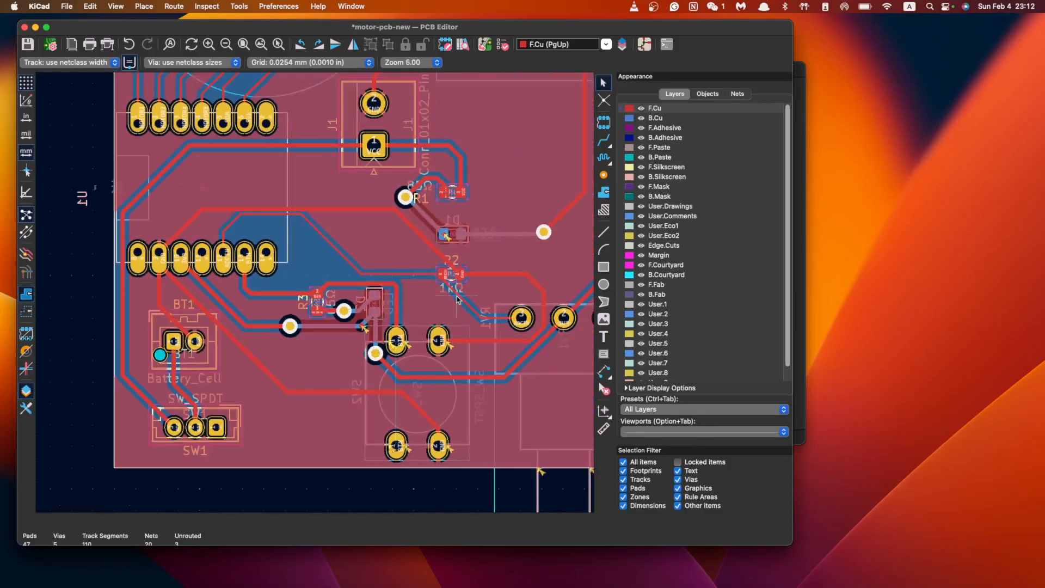
{"action": "left_click", "coordinate": [173, 6]}
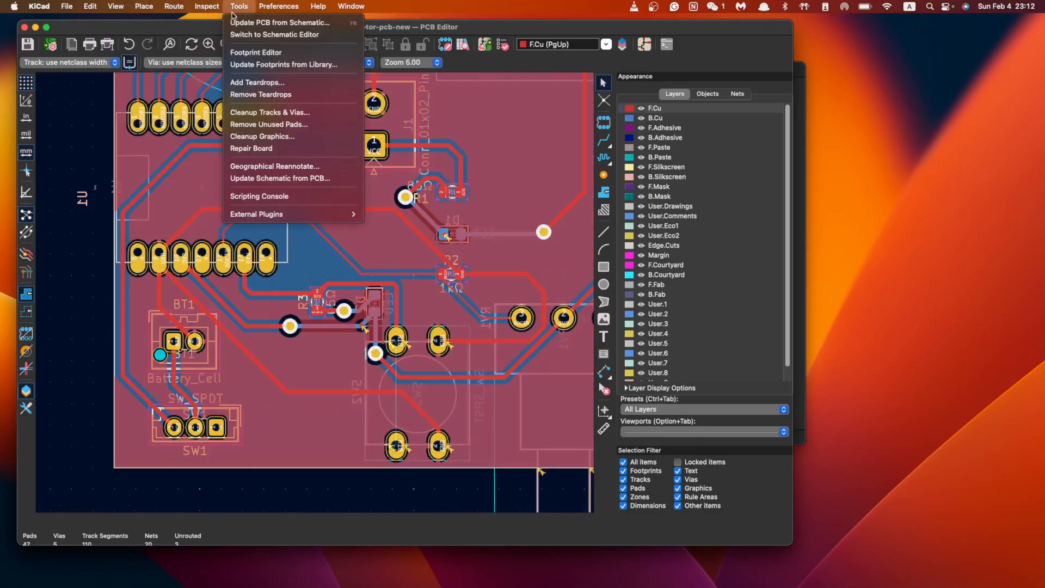
{"action": "mouse_move", "coordinate": [207, 6]}
{"action": "left_click", "coordinate": [234, 65]}
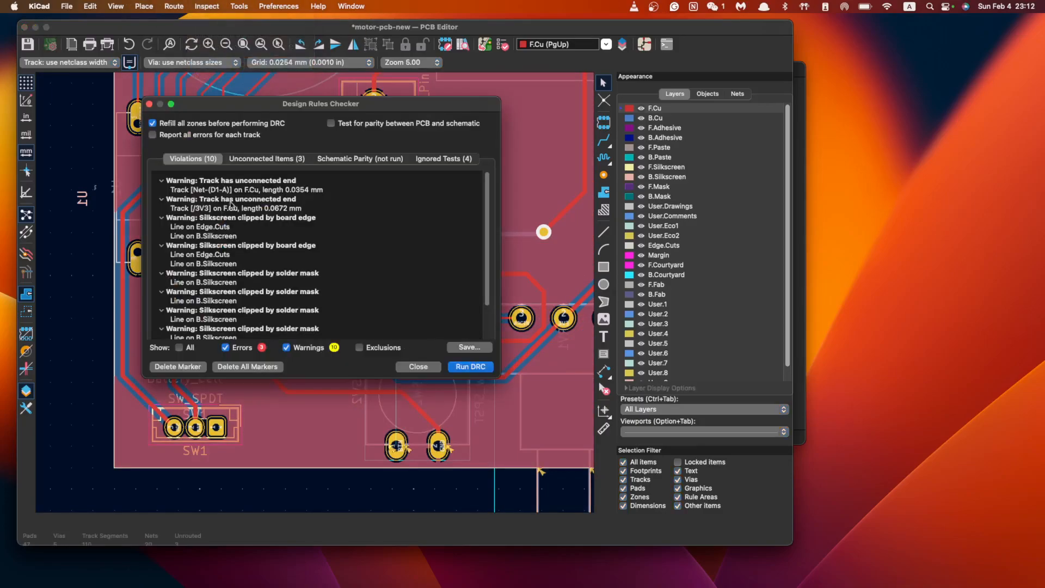
{"action": "left_click", "coordinate": [248, 180]}
{"action": "left_click", "coordinate": [250, 189]}
{"action": "left_click_drag", "start_coordinate": [298, 105], "coordinate": [816, 122]}
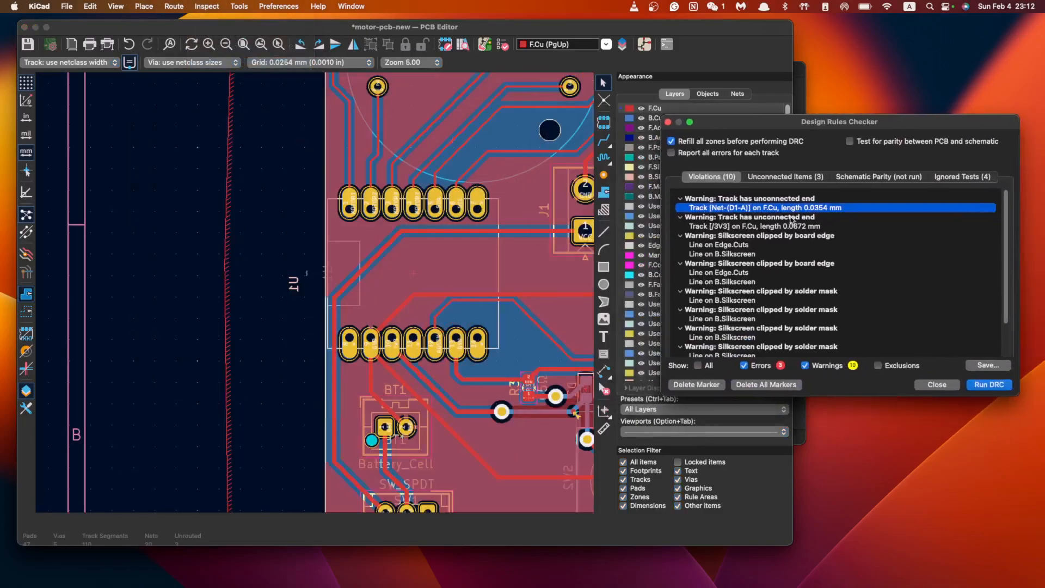
{"action": "scroll", "coordinate": [446, 321], "scroll_direction": "up", "scroll_amount": 5}
{"action": "left_click", "coordinate": [748, 217]}
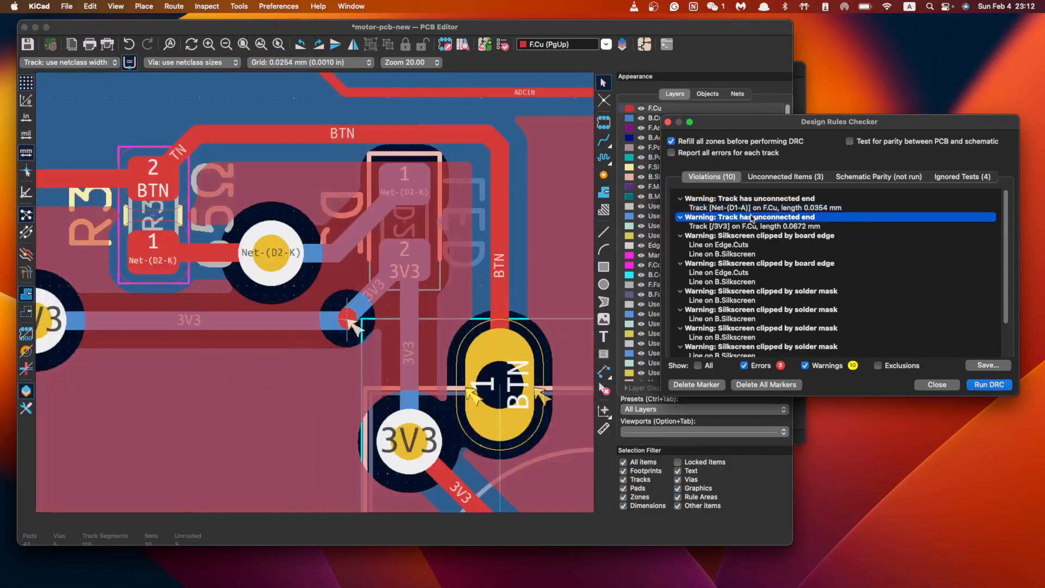
{"action": "left_click", "coordinate": [747, 210]}
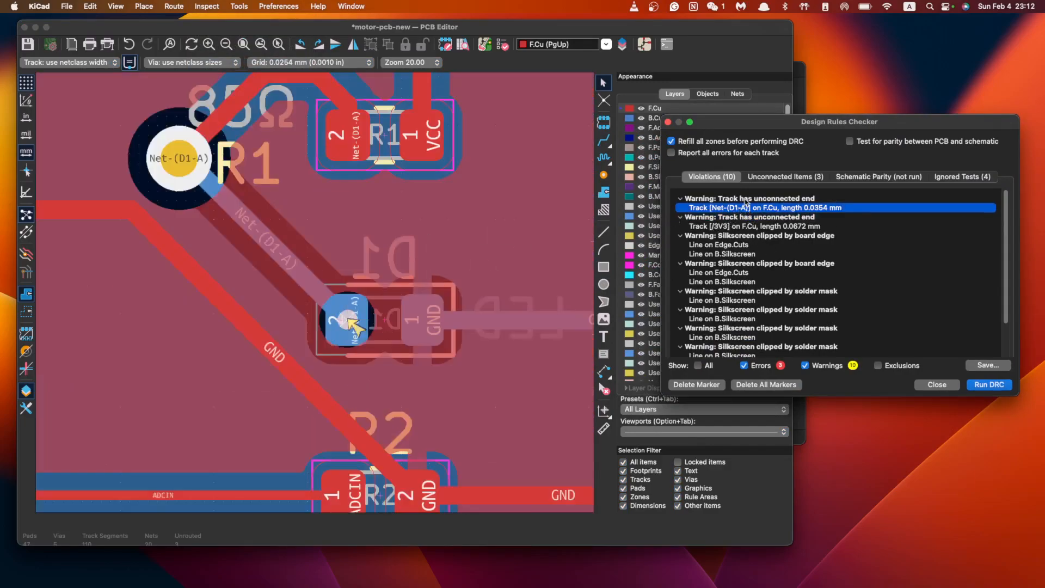
{"action": "scroll", "coordinate": [725, 294], "scroll_direction": "down", "scroll_amount": 1}
{"action": "left_click", "coordinate": [804, 366]}
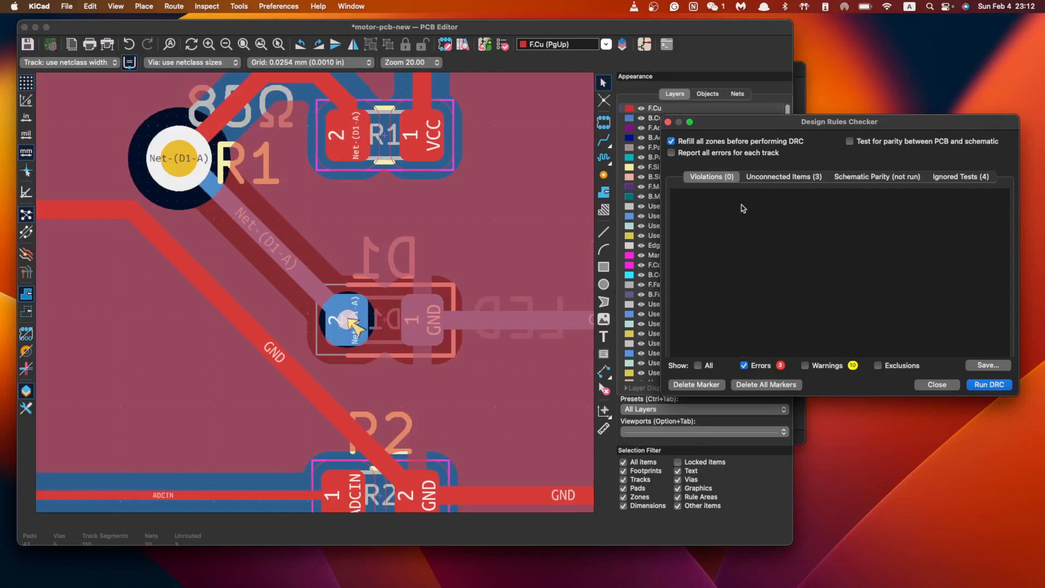
{"action": "left_click", "coordinate": [801, 176]}
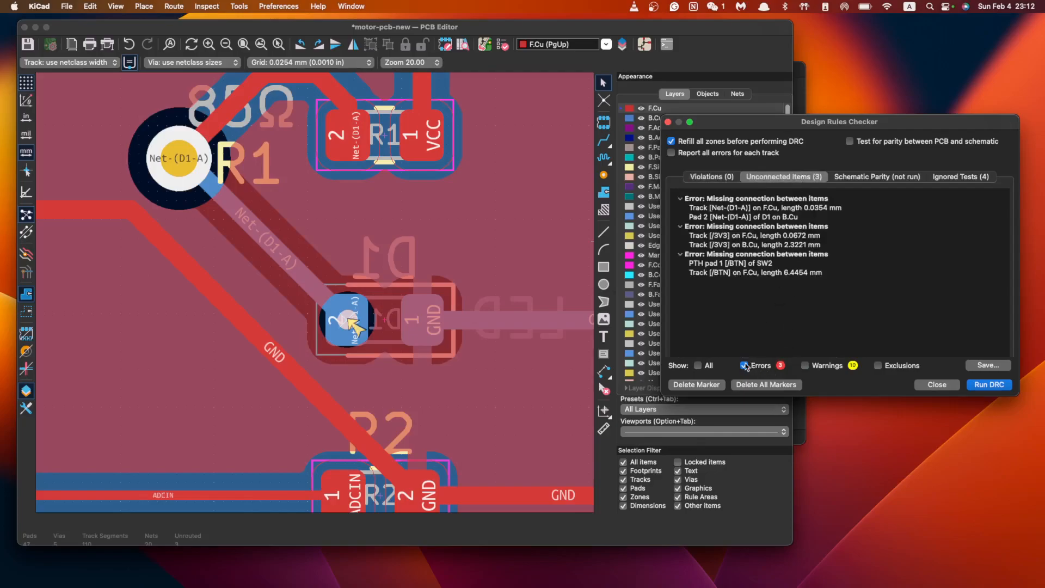
{"action": "left_click", "coordinate": [755, 208]}
{"action": "left_click", "coordinate": [753, 217]}
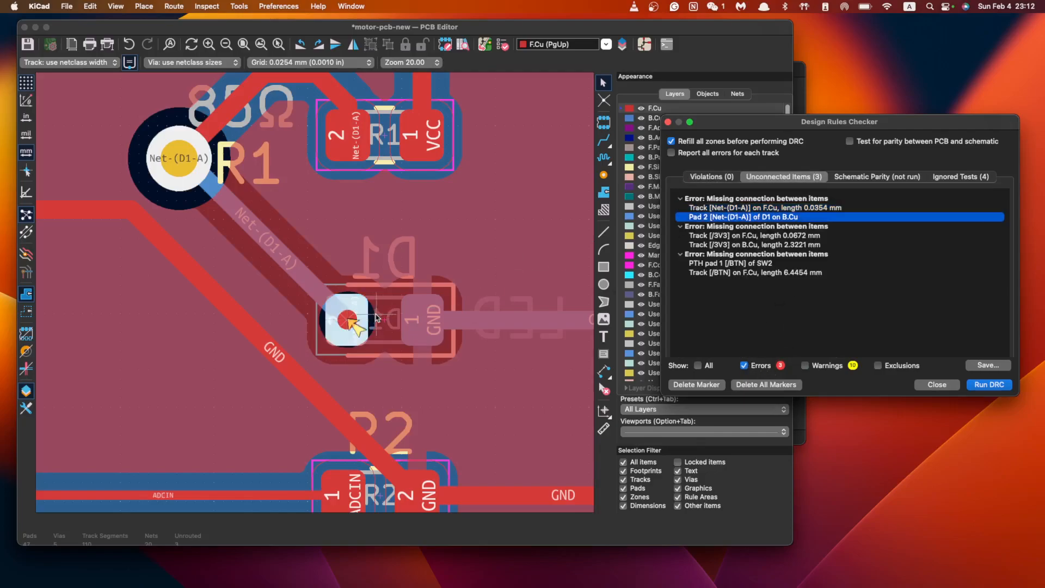
{"action": "scroll", "coordinate": [425, 323], "scroll_direction": "up", "scroll_amount": 5}
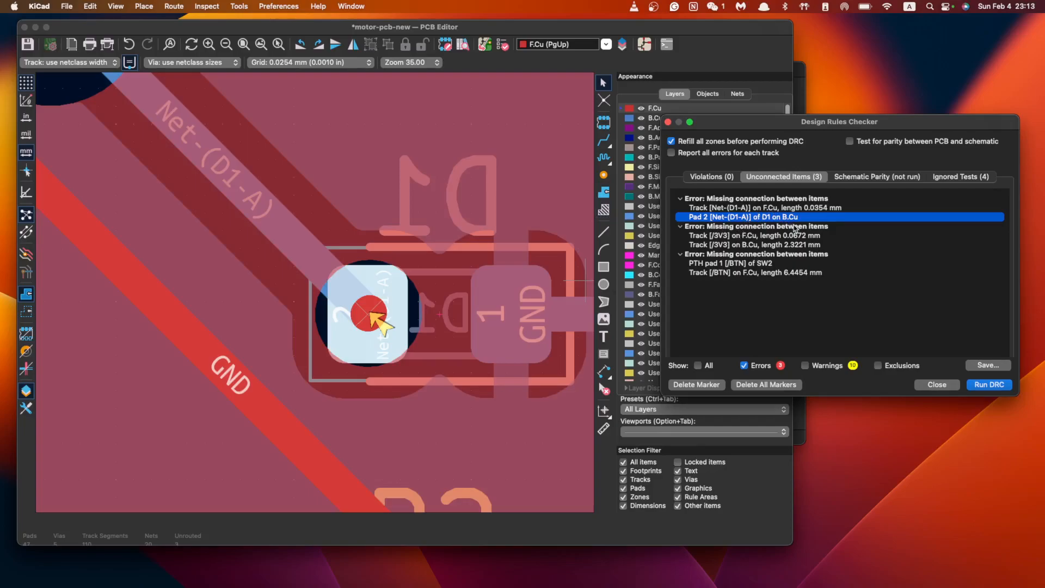
{"action": "scroll", "coordinate": [393, 325], "scroll_direction": "down", "scroll_amount": 5}
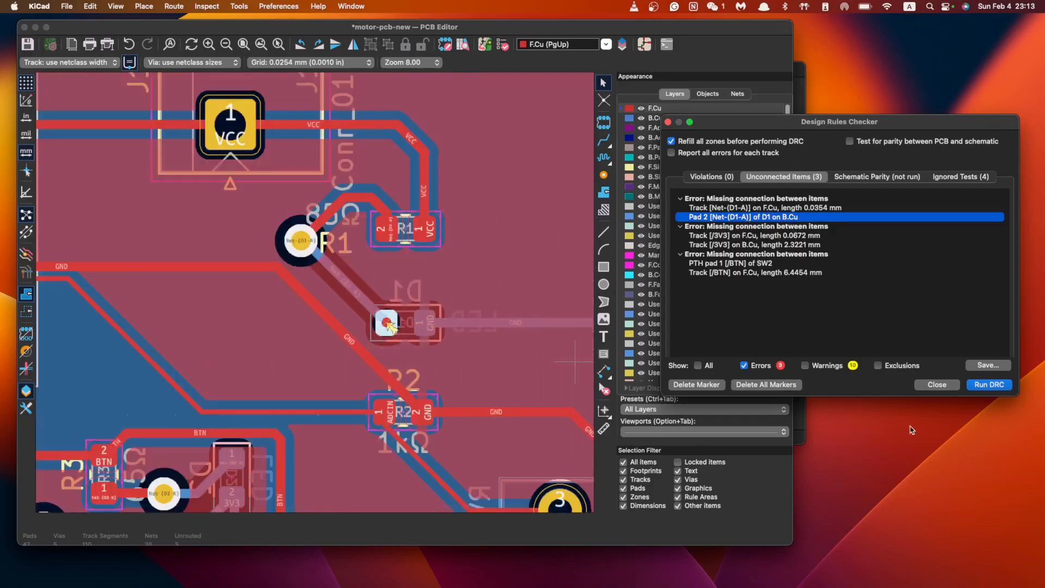
{"action": "left_click", "coordinate": [937, 389]}
{"action": "middle_click_drag", "start_coordinate": [403, 357], "coordinate": [424, 326]}
{"action": "left_click", "coordinate": [434, 308]}
{"action": "scroll", "coordinate": [426, 322], "scroll_direction": "down", "scroll_amount": 1}
{"action": "scroll", "coordinate": [426, 321], "scroll_direction": "up", "scroll_amount": 3}
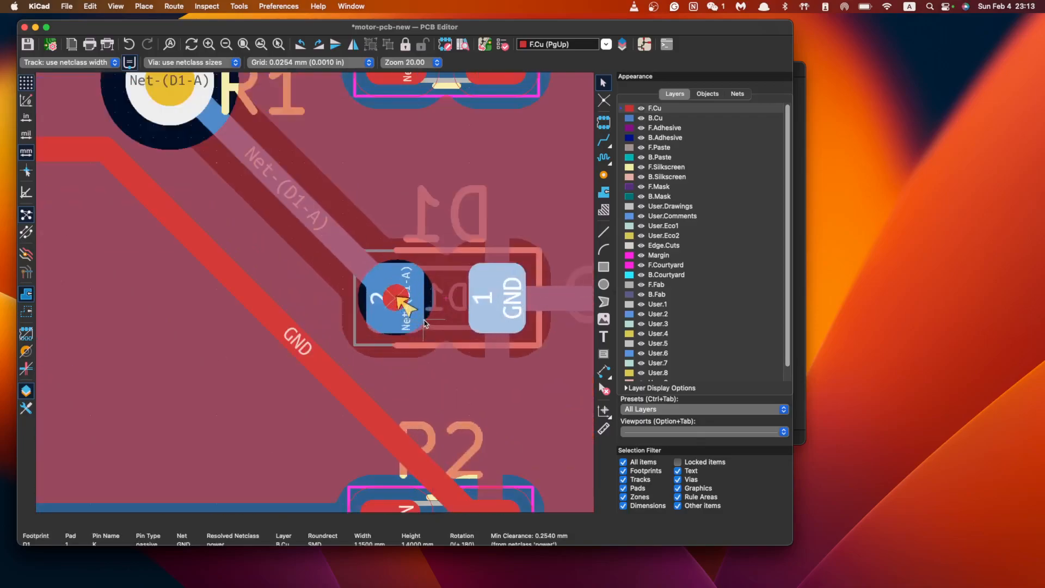
{"action": "scroll", "coordinate": [424, 320], "scroll_direction": "down", "scroll_amount": 5}
{"action": "scroll", "coordinate": [427, 319], "scroll_direction": "right", "scroll_amount": 1}
{"action": "middle_click_drag", "start_coordinate": [557, 227], "coordinate": [427, 319]}
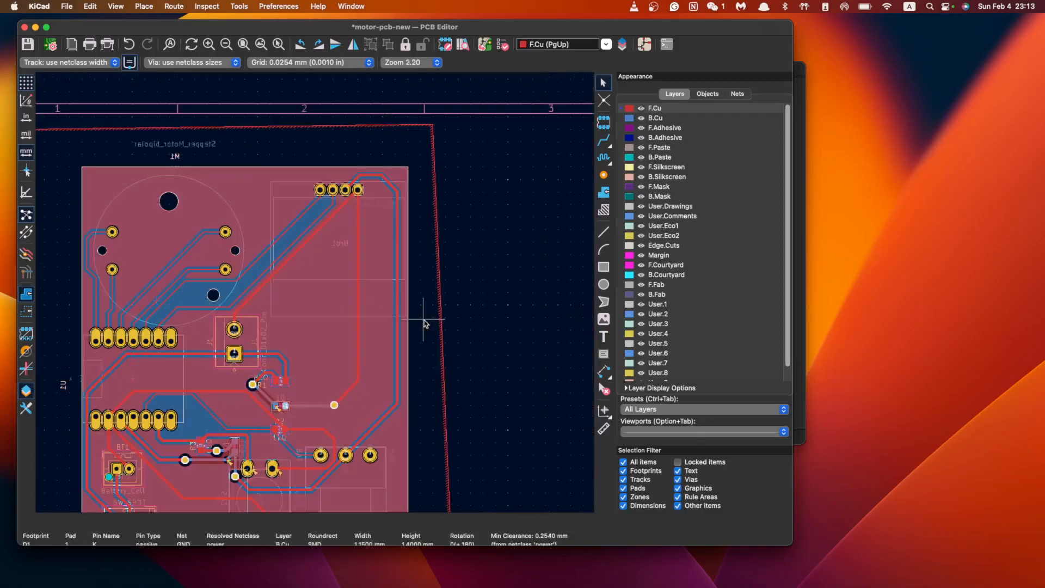
{"action": "middle_click_drag", "start_coordinate": [226, 456], "coordinate": [426, 323]}
{"action": "middle_click_drag", "start_coordinate": [506, 195], "coordinate": [424, 320]}
{"action": "scroll", "coordinate": [424, 320], "scroll_direction": "up", "scroll_amount": 1}
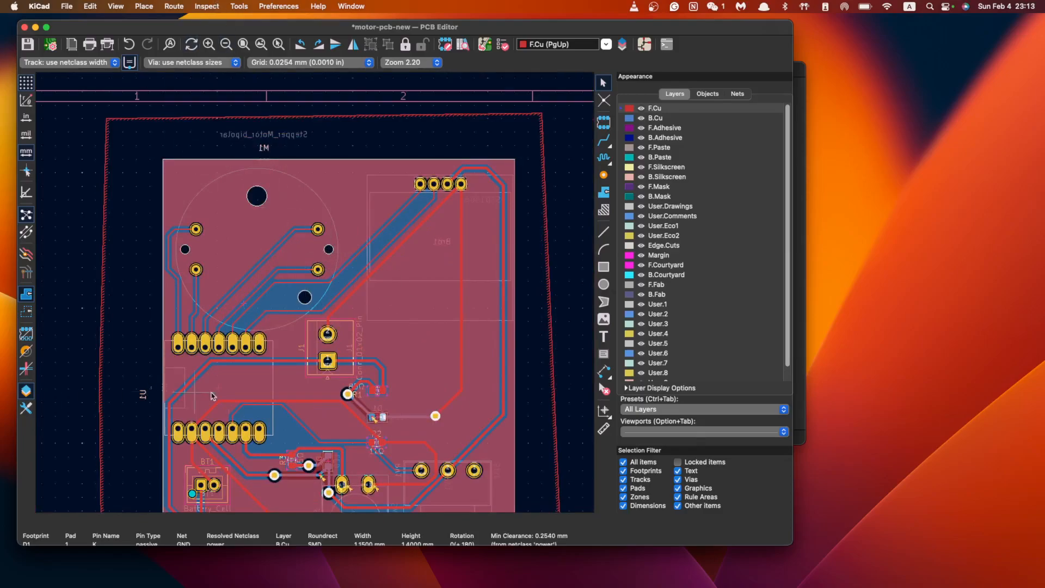
{"action": "key", "text": "alt+3"}
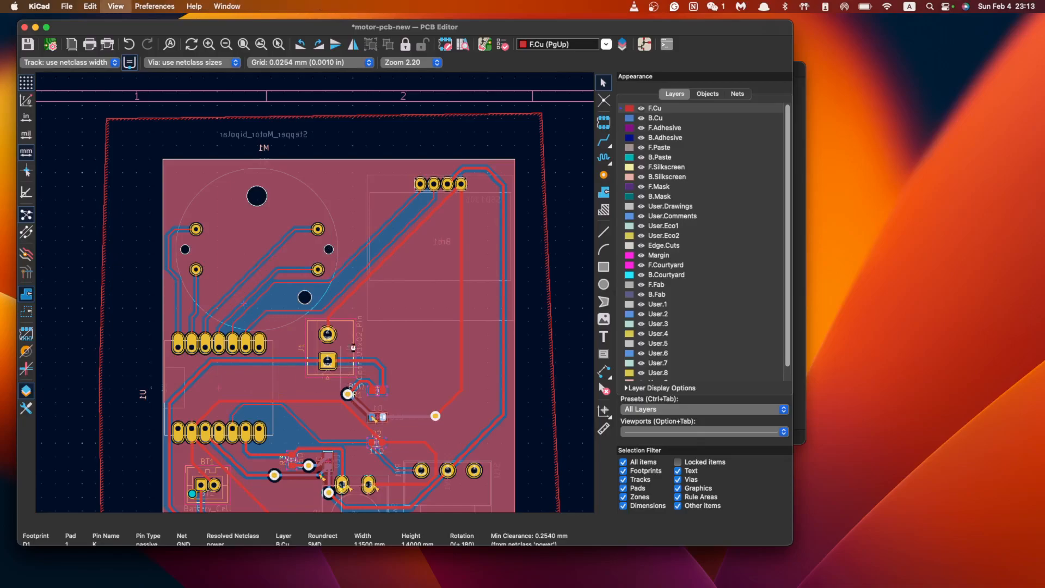
{"action": "scroll", "coordinate": [469, 348], "scroll_direction": "up", "scroll_amount": 10}
{"action": "scroll", "coordinate": [468, 348], "scroll_direction": "down", "scroll_amount": 4}
{"action": "scroll", "coordinate": [469, 348], "scroll_direction": "up", "scroll_amount": 4}
{"action": "left_click_drag", "start_coordinate": [469, 347], "coordinate": [626, 366]}
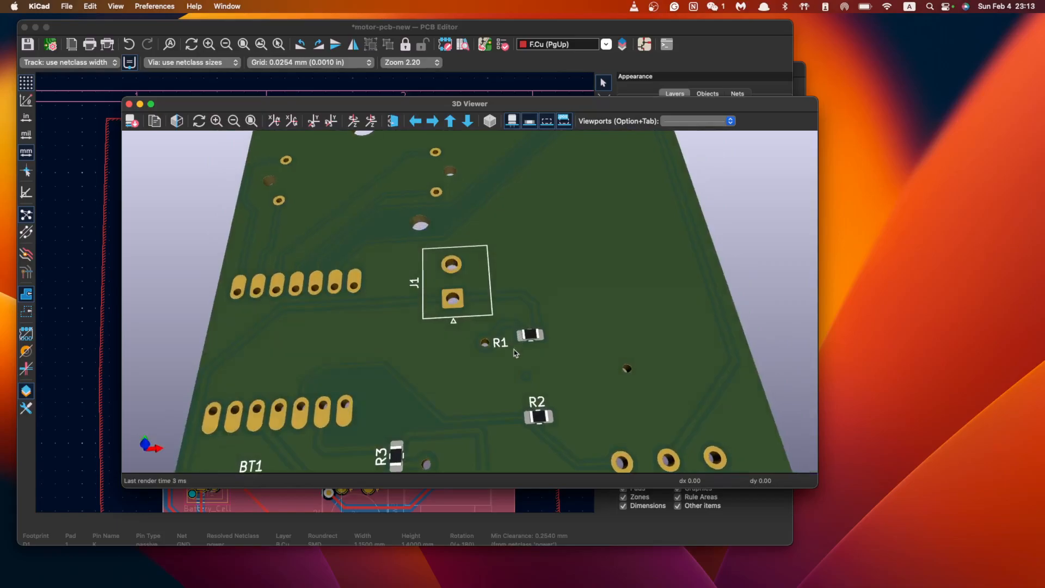
{"action": "scroll", "coordinate": [526, 357], "scroll_direction": "down", "scroll_amount": 5}
{"action": "scroll", "coordinate": [526, 357], "scroll_direction": "up", "scroll_amount": 4}
{"action": "scroll", "coordinate": [525, 357], "scroll_direction": "up", "scroll_amount": 5}
{"action": "scroll", "coordinate": [526, 365], "scroll_direction": "down", "scroll_amount": 6}
{"action": "scroll", "coordinate": [527, 366], "scroll_direction": "up", "scroll_amount": 3}
{"action": "left_click_drag", "start_coordinate": [527, 366], "coordinate": [419, 157]}
{"action": "scroll", "coordinate": [476, 388], "scroll_direction": "up", "scroll_amount": 6}
{"action": "left_click_drag", "start_coordinate": [473, 251], "coordinate": [471, 240]}
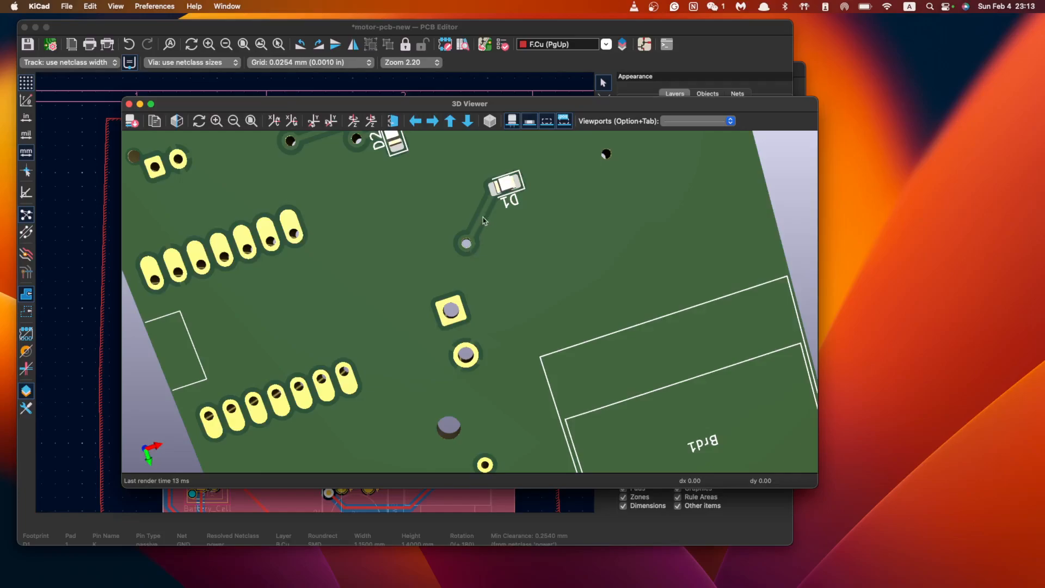
{"action": "left_click_drag", "start_coordinate": [500, 191], "coordinate": [476, 259]}
{"action": "left_click_drag", "start_coordinate": [534, 181], "coordinate": [427, 105]}
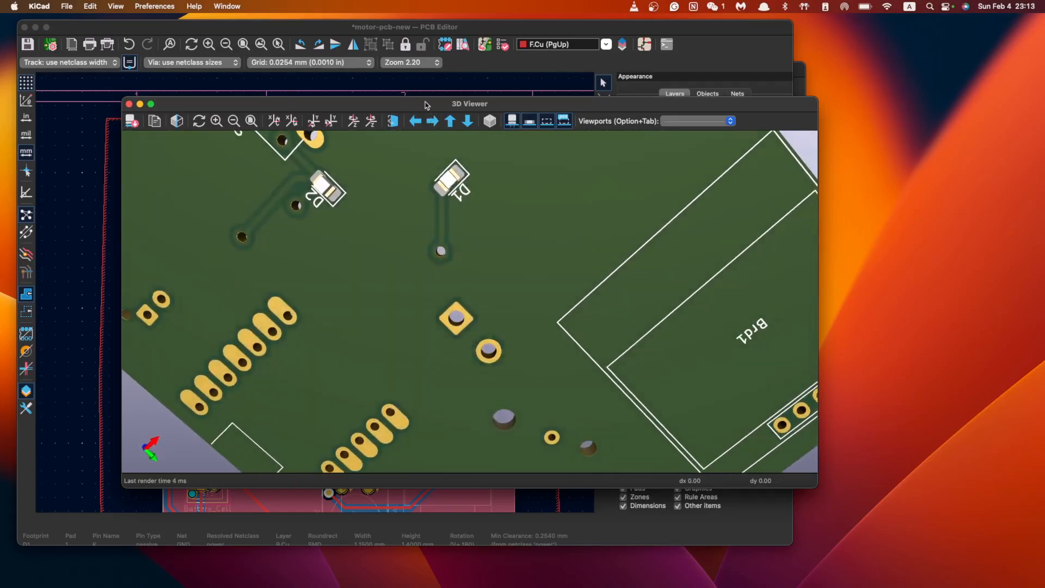
{"action": "left_click_drag", "start_coordinate": [467, 166], "coordinate": [478, 225]}
{"action": "left_click", "coordinate": [129, 103]}
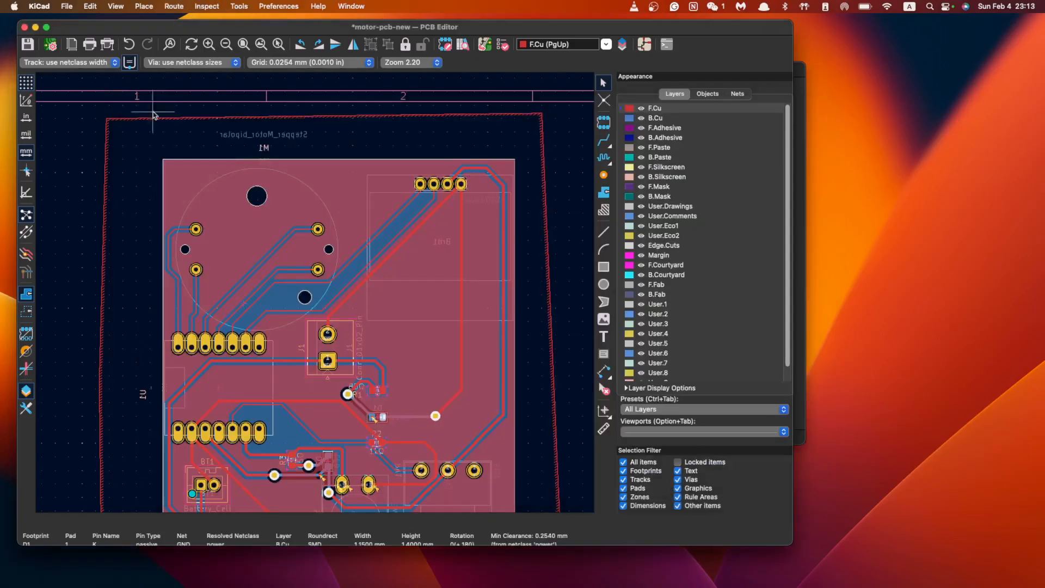
{"action": "scroll", "coordinate": [417, 333], "scroll_direction": "up", "scroll_amount": 2}
Select the Net-(D1-A) track and back-side D1 footprint, then open the 3D viewer
{"action": "scroll", "coordinate": [417, 333], "scroll_direction": "up", "scroll_amount": 8}
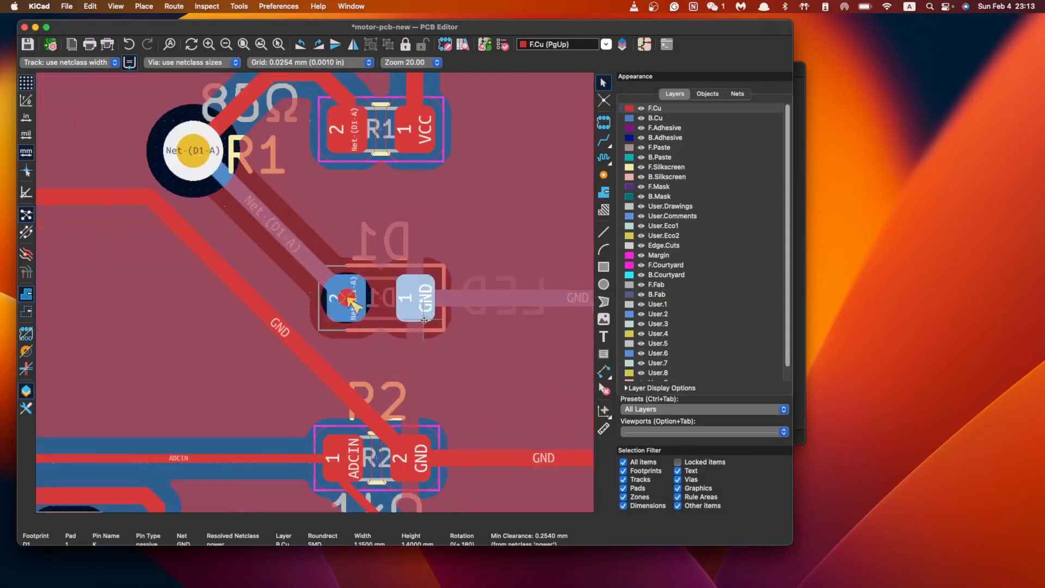
{"action": "scroll", "coordinate": [460, 312], "scroll_direction": "down", "scroll_amount": 3}
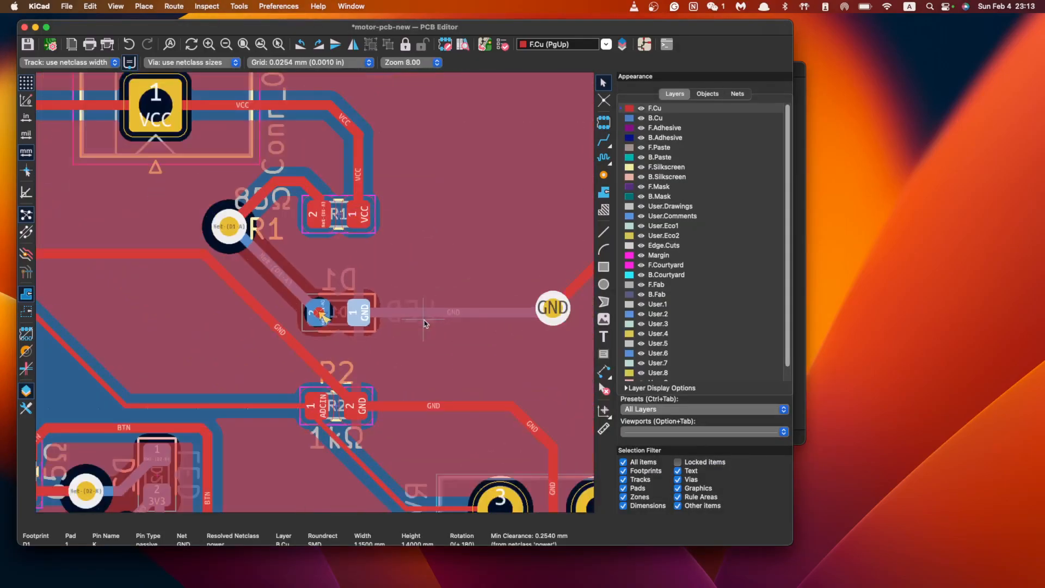
{"action": "scroll", "coordinate": [425, 322], "scroll_direction": "up", "scroll_amount": 4}
{"action": "scroll", "coordinate": [419, 324], "scroll_direction": "left", "scroll_amount": 2}
{"action": "middle_click_drag", "start_coordinate": [250, 296], "coordinate": [422, 320]}
{"action": "scroll", "coordinate": [422, 320], "scroll_direction": "down", "scroll_amount": 1}
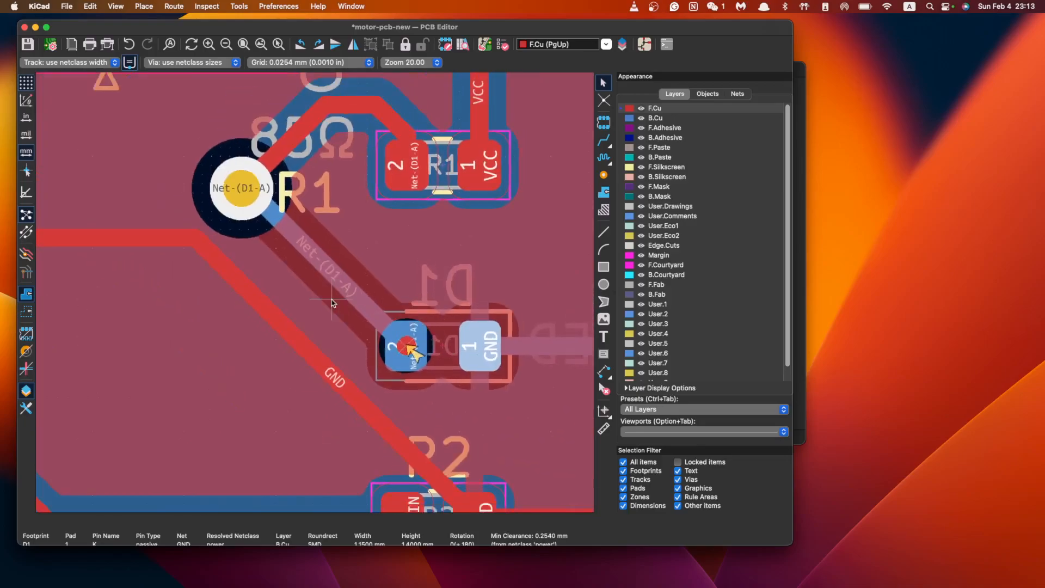
{"action": "left_click", "coordinate": [338, 277]}
{"action": "left_click", "coordinate": [414, 356]}
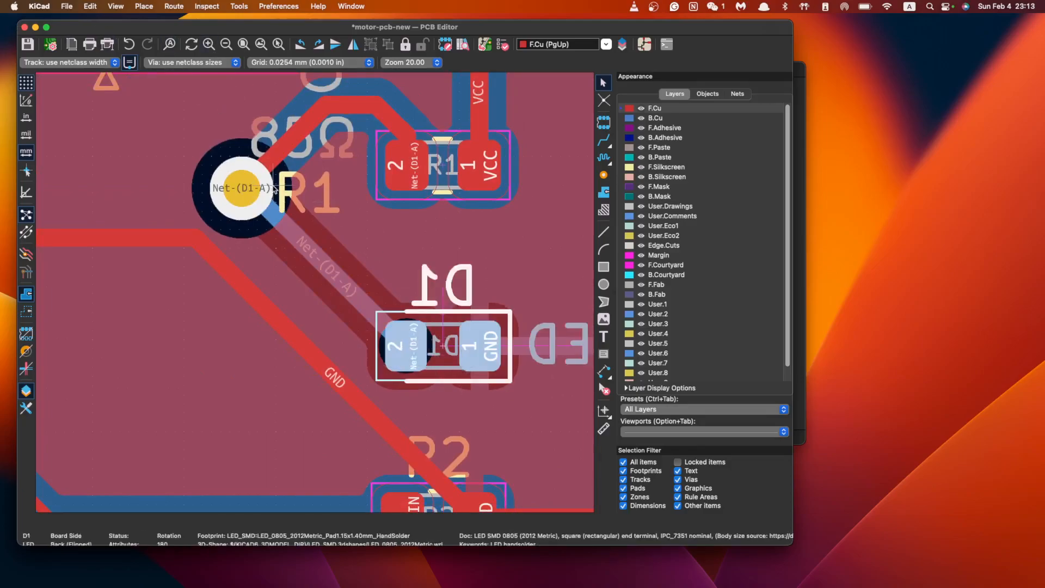
{"action": "key", "text": "alt+3"}
Orbit, pan and zoom the 3D board to inspect LED D1 up close
{"action": "scroll", "coordinate": [554, 334], "scroll_direction": "up", "scroll_amount": 3}
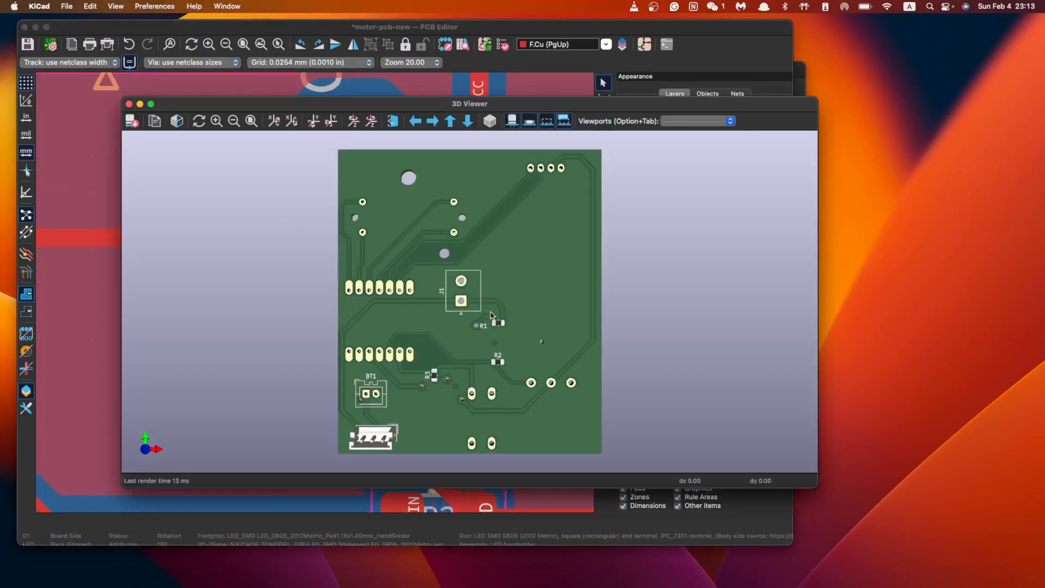
{"action": "left_click_drag", "start_coordinate": [554, 335], "coordinate": [529, 248]}
{"action": "left_click_drag", "start_coordinate": [537, 162], "coordinate": [466, 253]}
{"action": "right_click", "coordinate": [527, 233]}
{"action": "left_click", "coordinate": [537, 189]}
{"action": "right_click", "coordinate": [521, 212]}
{"action": "left_click", "coordinate": [522, 198]}
{"action": "middle_click_drag", "start_coordinate": [465, 250], "coordinate": [458, 249]}
{"action": "middle_click_drag", "start_coordinate": [443, 298], "coordinate": [476, 304]}
{"action": "scroll", "coordinate": [484, 296], "scroll_direction": "up", "scroll_amount": 4}
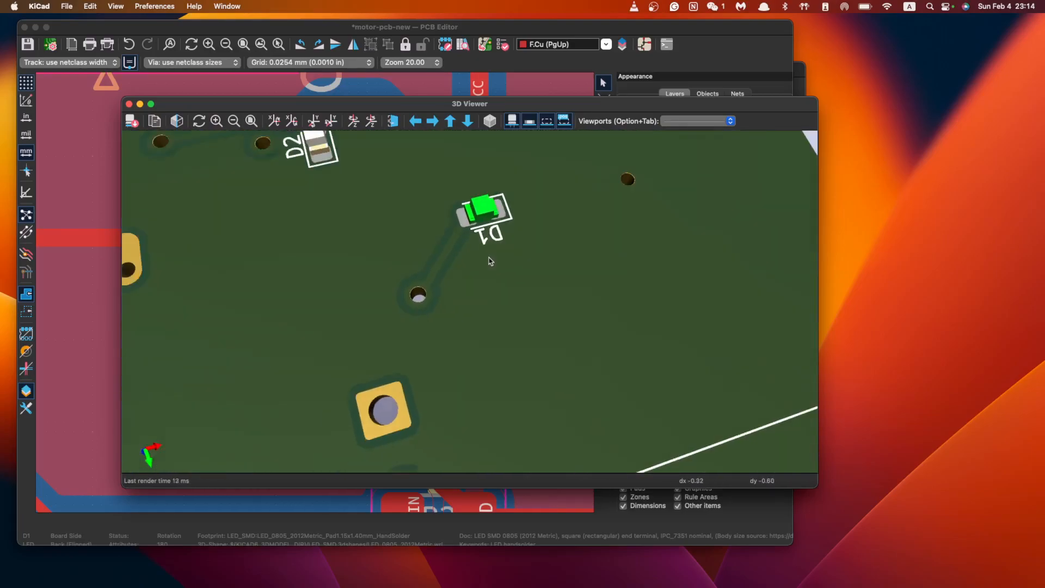
{"action": "scroll", "coordinate": [491, 263], "scroll_direction": "down", "scroll_amount": 2}
{"action": "scroll", "coordinate": [490, 262], "scroll_direction": "up", "scroll_amount": 3}
{"action": "middle_click_drag", "start_coordinate": [521, 240], "coordinate": [519, 314]}
Turn the 3D board to view D1 and D2 beside SW2 and RV1, then close the 3D Viewer
{"action": "mouse_move", "coordinate": [507, 332]}
{"action": "left_mouse_down"}
{"action": "mouse_move", "coordinate": [529, 328]}
{"action": "mouse_move", "coordinate": [513, 310]}
{"action": "mouse_move", "coordinate": [525, 322]}
{"action": "left_mouse_up"}
{"action": "middle_click_drag", "start_coordinate": [523, 303], "coordinate": [618, 293]}
{"action": "scroll", "coordinate": [618, 299], "scroll_direction": "down", "scroll_amount": 5}
{"action": "scroll", "coordinate": [625, 303], "scroll_direction": "up", "scroll_amount": 5}
{"action": "scroll", "coordinate": [552, 335], "scroll_direction": "up", "scroll_amount": 1}
{"action": "left_click_drag", "start_coordinate": [551, 335], "coordinate": [561, 386]}
{"action": "scroll", "coordinate": [549, 357], "scroll_direction": "up", "scroll_amount": 1}
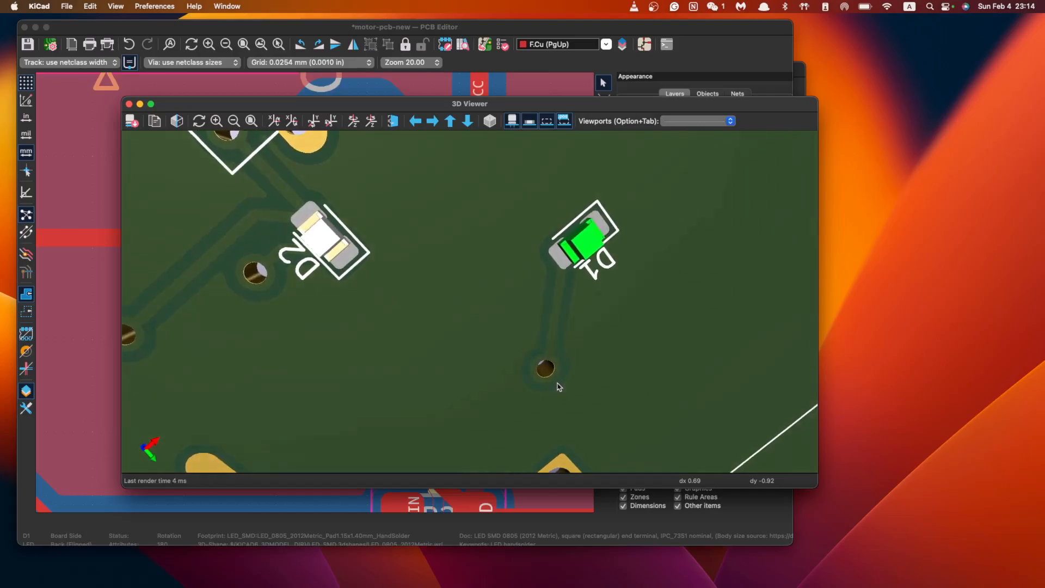
{"action": "left_click_drag", "start_coordinate": [248, 309], "coordinate": [351, 306]}
{"action": "scroll", "coordinate": [388, 282], "scroll_direction": "up", "scroll_amount": 2}
{"action": "scroll", "coordinate": [389, 284], "scroll_direction": "down", "scroll_amount": 4}
{"action": "left_click_drag", "start_coordinate": [630, 290], "coordinate": [506, 323]}
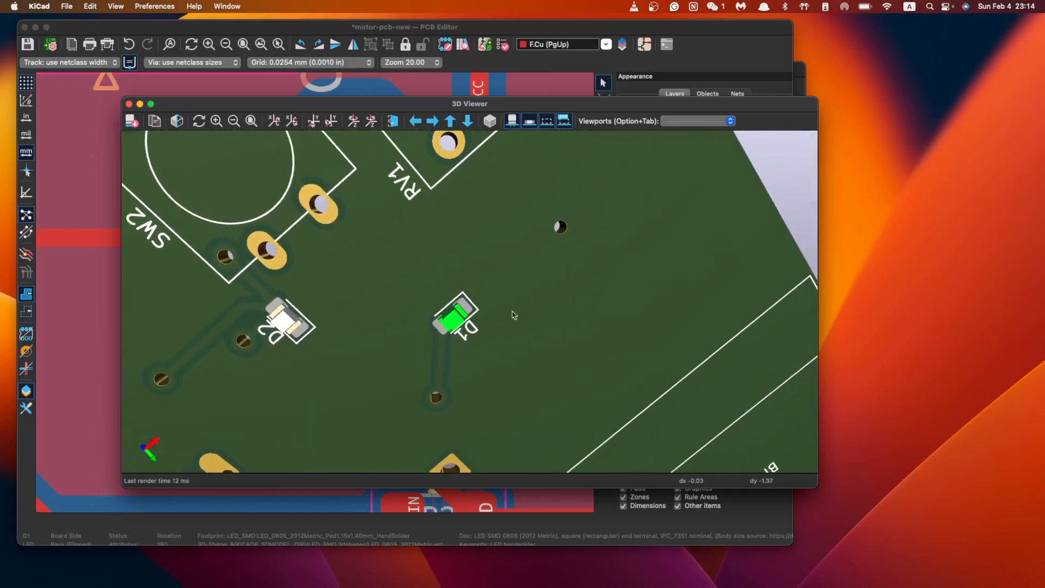
{"action": "left_click", "coordinate": [129, 103]}
Delete the GND via right of D1 and its connecting GND tracks, including the diagonal segment
{"action": "scroll", "coordinate": [426, 325], "scroll_direction": "down", "scroll_amount": 3}
{"action": "scroll", "coordinate": [426, 325], "scroll_direction": "up", "scroll_amount": 2}
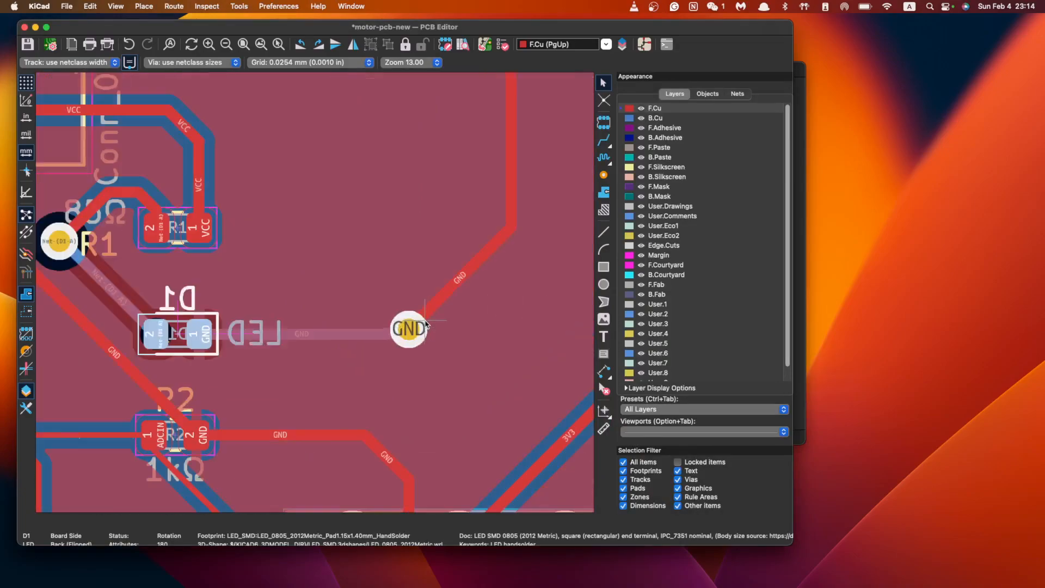
{"action": "left_click", "coordinate": [394, 340]}
{"action": "left_click", "coordinate": [417, 339]}
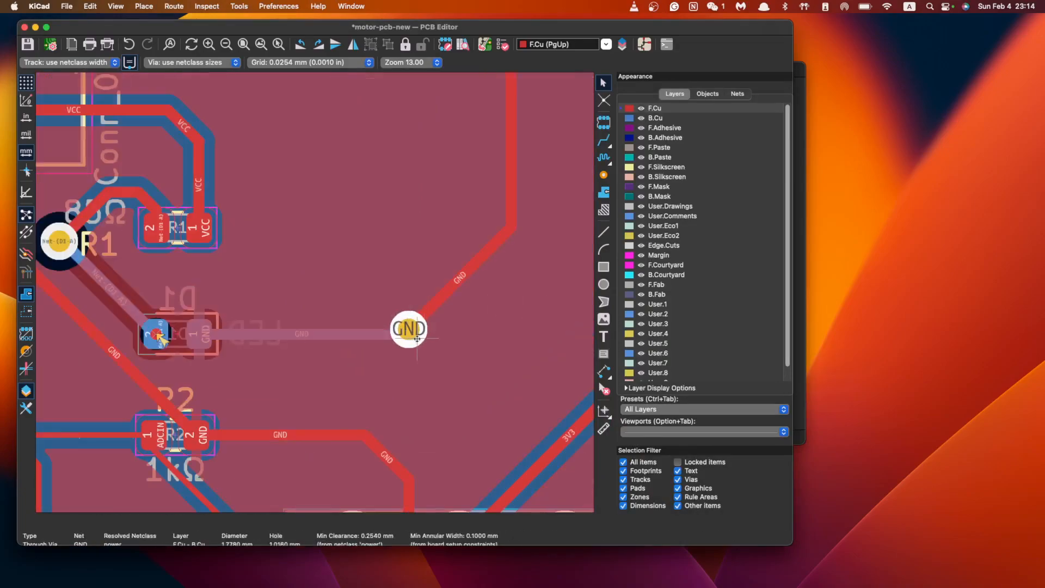
{"action": "key", "text": "Delete"}
{"action": "left_click", "coordinate": [359, 334]}
{"action": "key", "text": "Delete"}
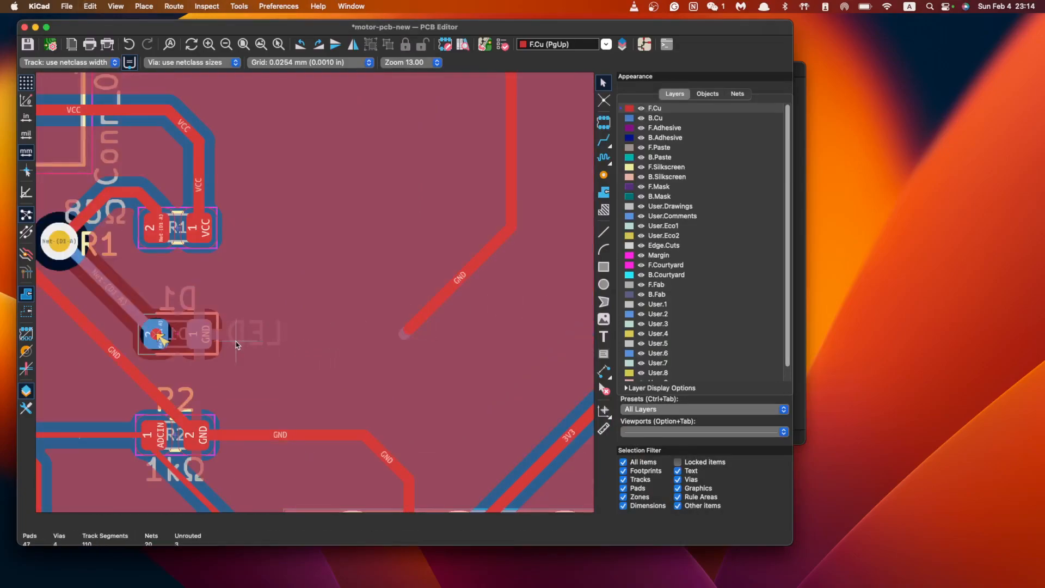
{"action": "left_click", "coordinate": [459, 298]}
{"action": "key", "text": "Delete"}
Route a new GND track through a back-copper via to D1's GND pad, and save the board
{"action": "key", "text": "x"}
{"action": "left_click", "coordinate": [512, 226]}
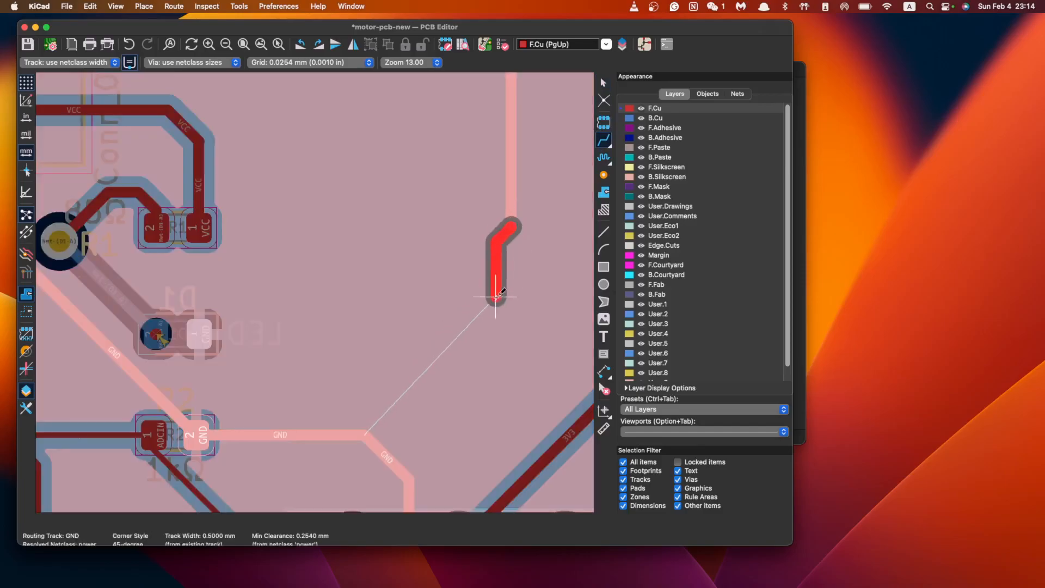
{"action": "key", "text": "v"}
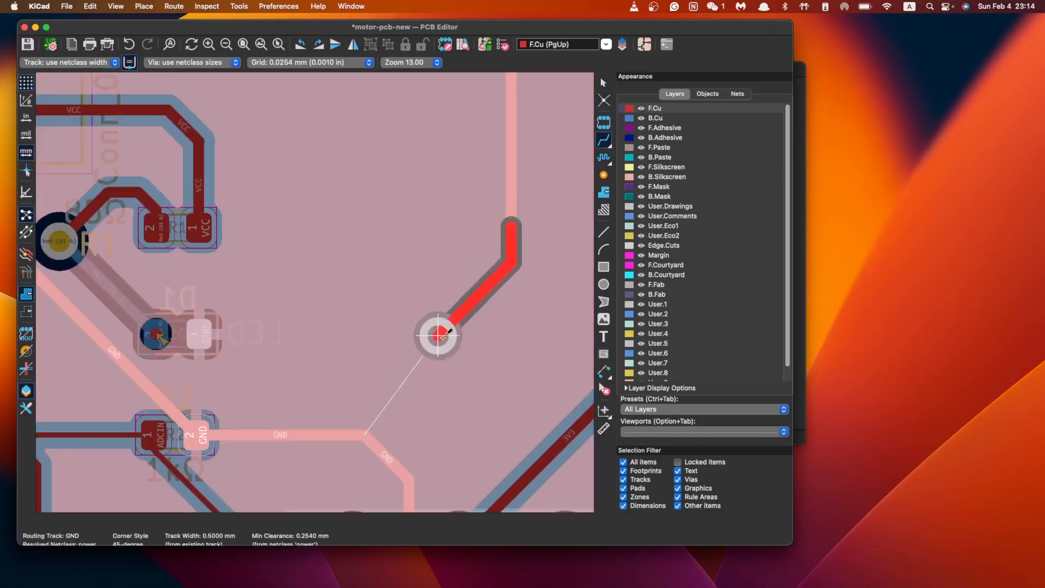
{"action": "left_click", "coordinate": [435, 331]}
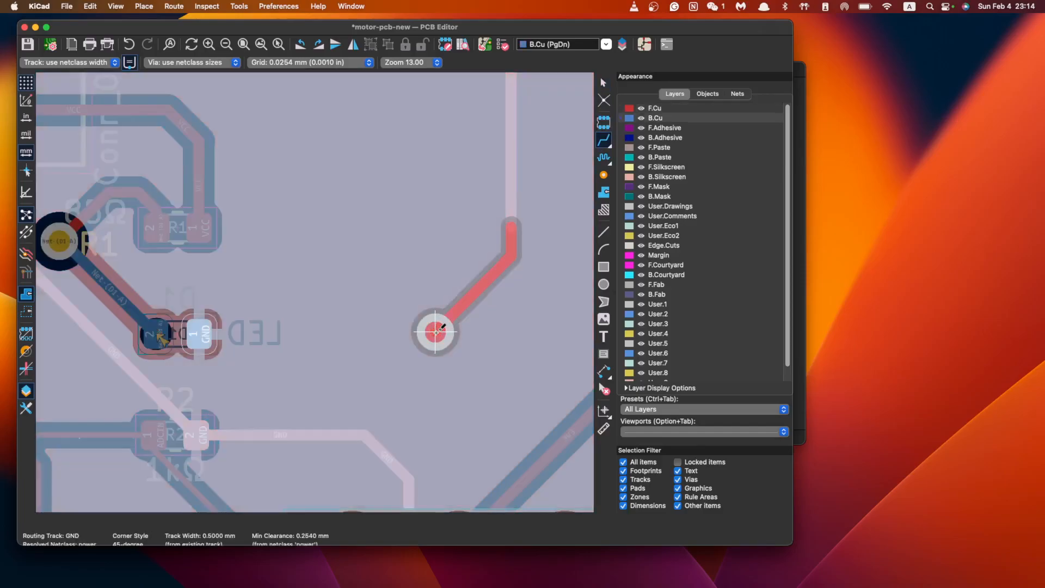
{"action": "left_click", "coordinate": [199, 334]}
{"action": "key", "text": "Escape"}
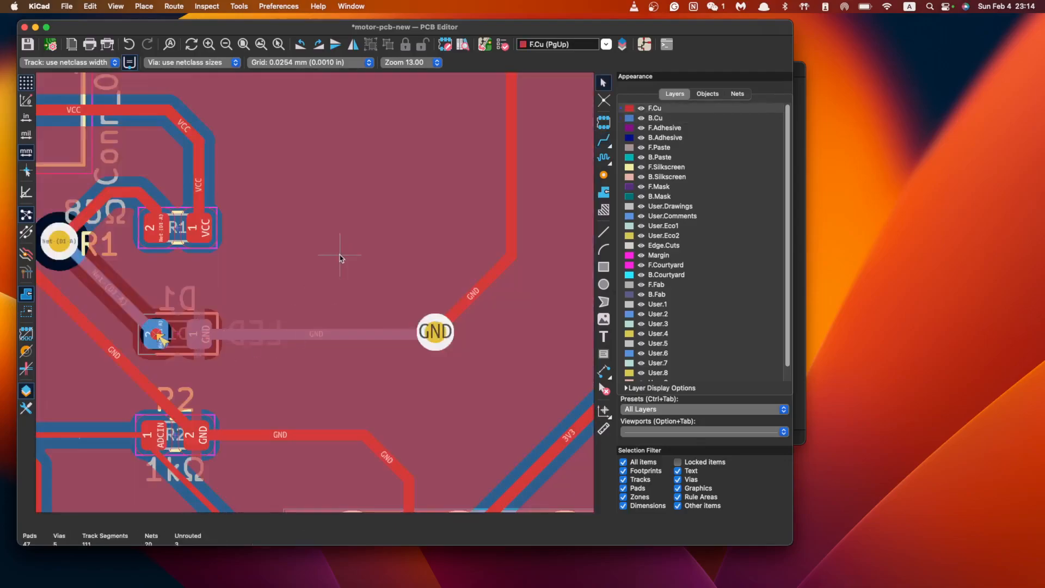
{"action": "key", "text": "super+s"}
Run the Design Rules Checker from the Inspect menu
{"action": "scroll", "coordinate": [424, 323], "scroll_direction": "down", "scroll_amount": 3}
{"action": "scroll", "coordinate": [425, 322], "scroll_direction": "down", "scroll_amount": 3}
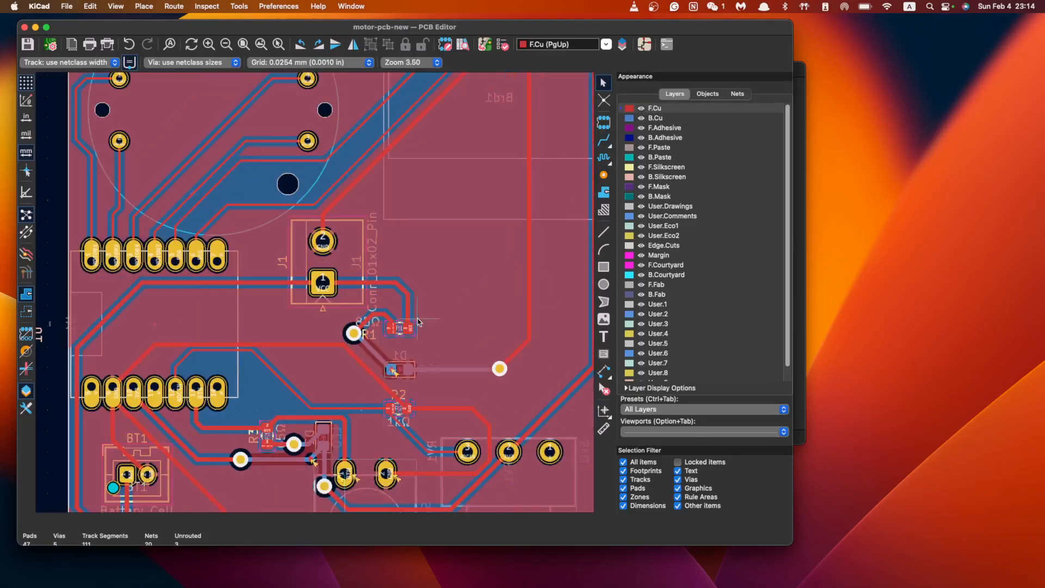
{"action": "left_click", "coordinate": [207, 6]}
{"action": "left_click", "coordinate": [228, 63]}
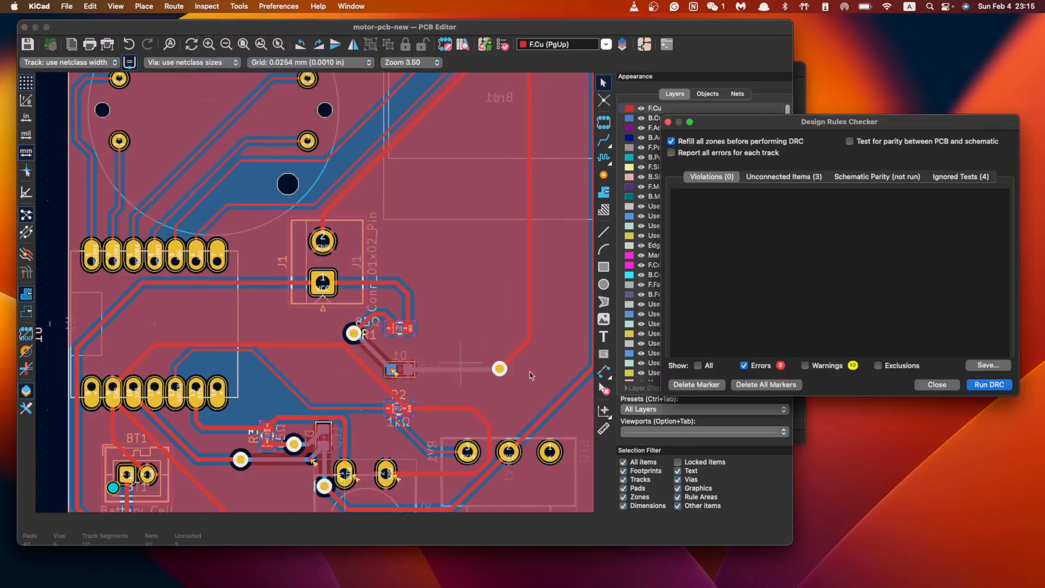
{"action": "left_click_drag", "start_coordinate": [808, 123], "coordinate": [304, 135]}
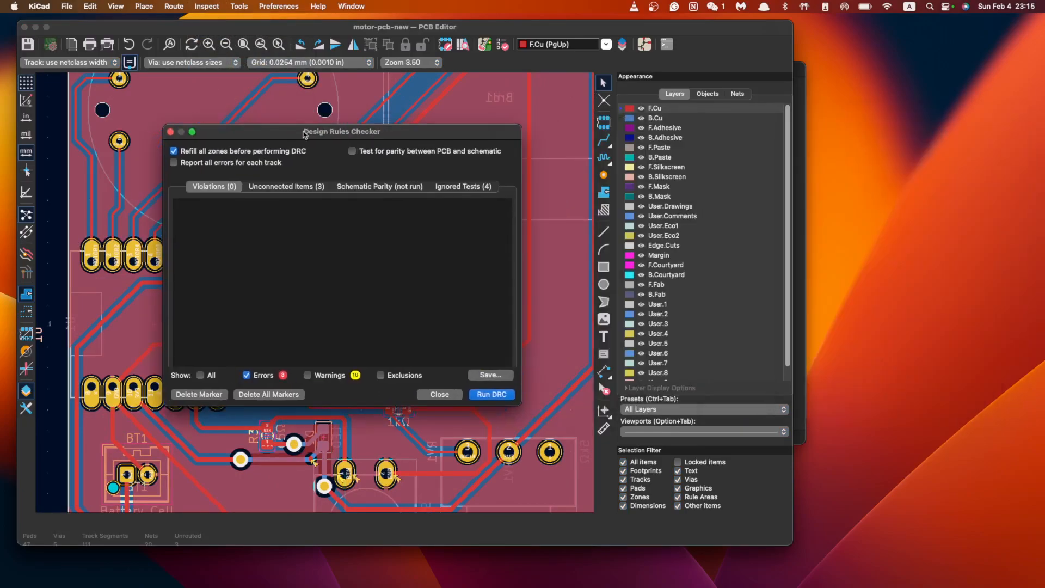
{"action": "left_click", "coordinate": [480, 396]}
Locate the two unconnected Net-(D1-A) items near R1 and D1 on the board
{"action": "left_click", "coordinate": [293, 188]}
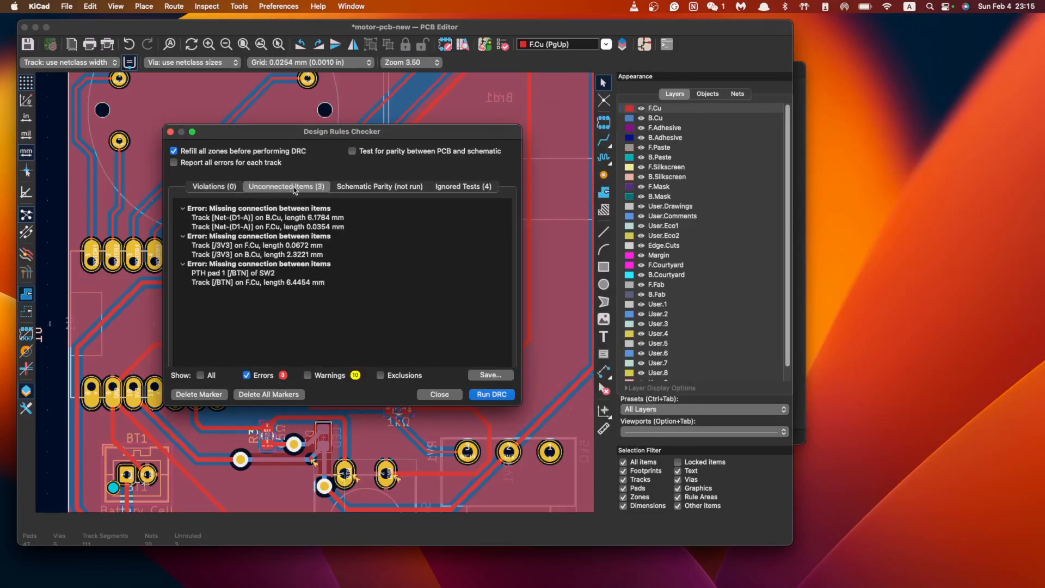
{"action": "left_click", "coordinate": [239, 218]}
{"action": "left_click_drag", "start_coordinate": [396, 132], "coordinate": [212, 133]}
{"action": "scroll", "coordinate": [419, 319], "scroll_direction": "up", "scroll_amount": 5}
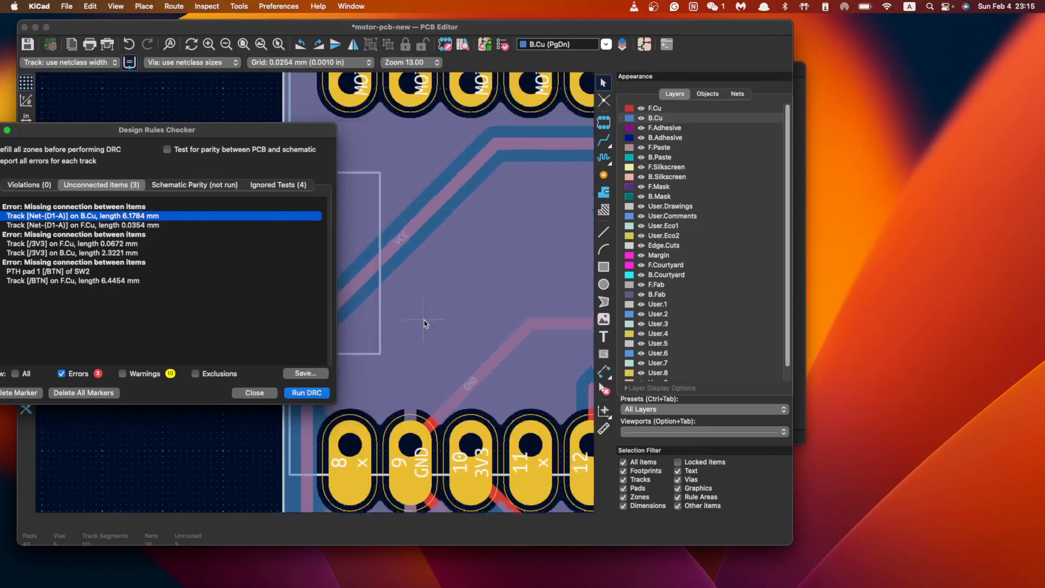
{"action": "left_click", "coordinate": [133, 225]}
{"action": "left_click", "coordinate": [137, 216]}
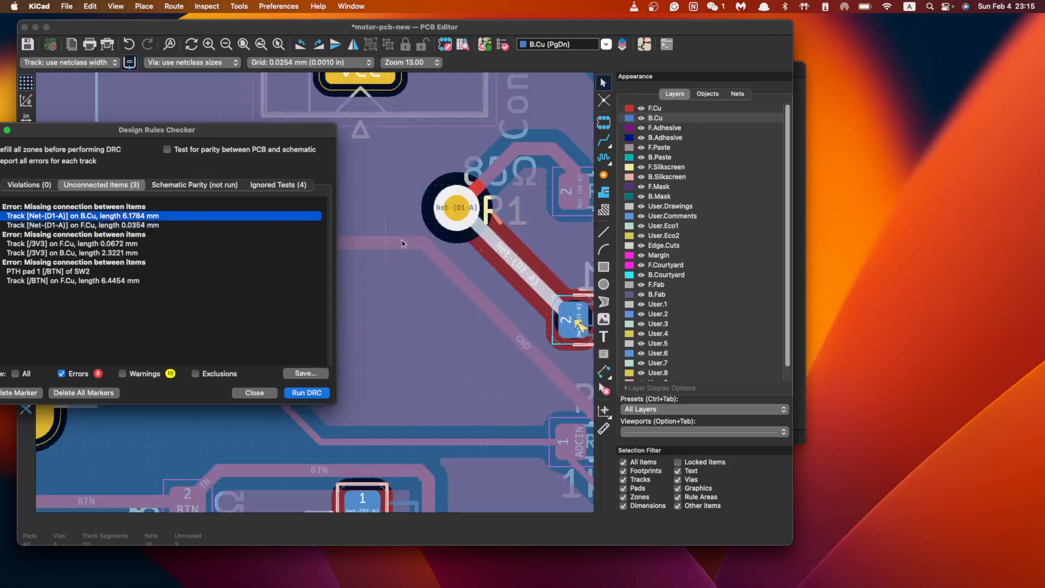
{"action": "scroll", "coordinate": [449, 364], "scroll_direction": "down", "scroll_amount": 2}
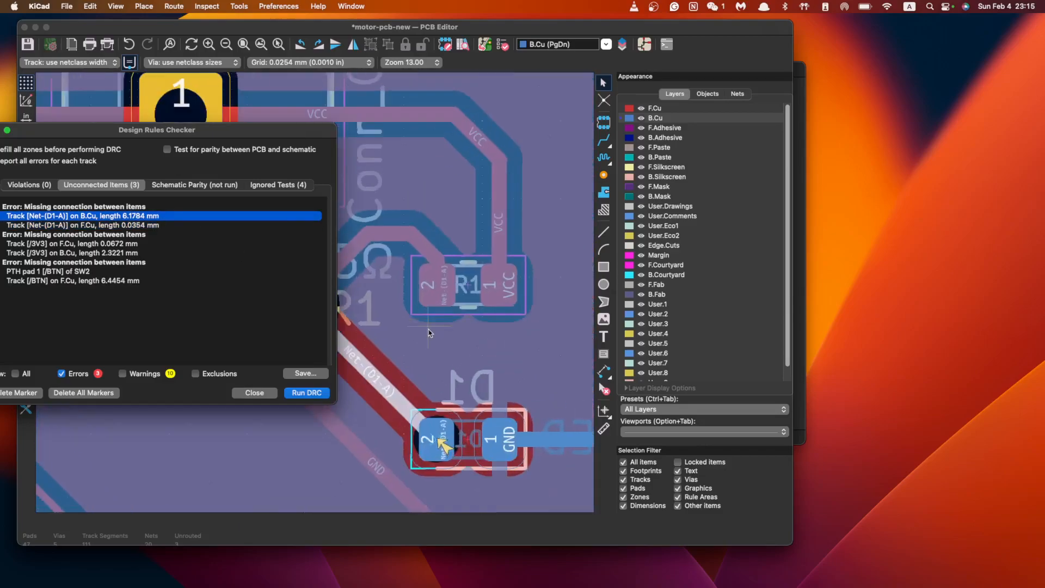
{"action": "scroll", "coordinate": [478, 324], "scroll_direction": "up", "scroll_amount": 4}
{"action": "scroll", "coordinate": [478, 324], "scroll_direction": "up", "scroll_amount": 1}
{"action": "middle_click_drag", "start_coordinate": [477, 324], "coordinate": [424, 323]}
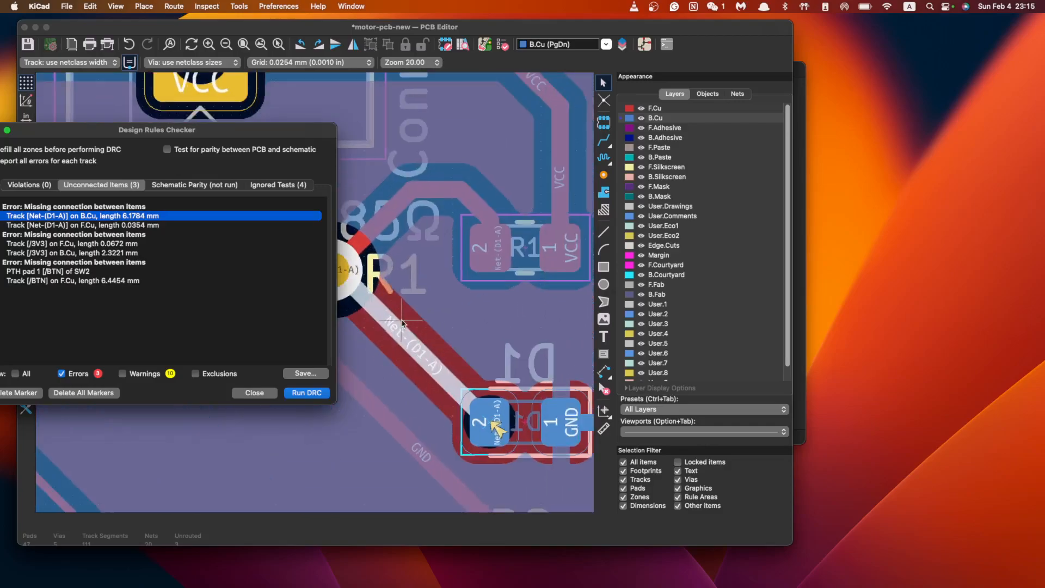
{"action": "left_click_drag", "start_coordinate": [225, 143], "coordinate": [147, 163]}
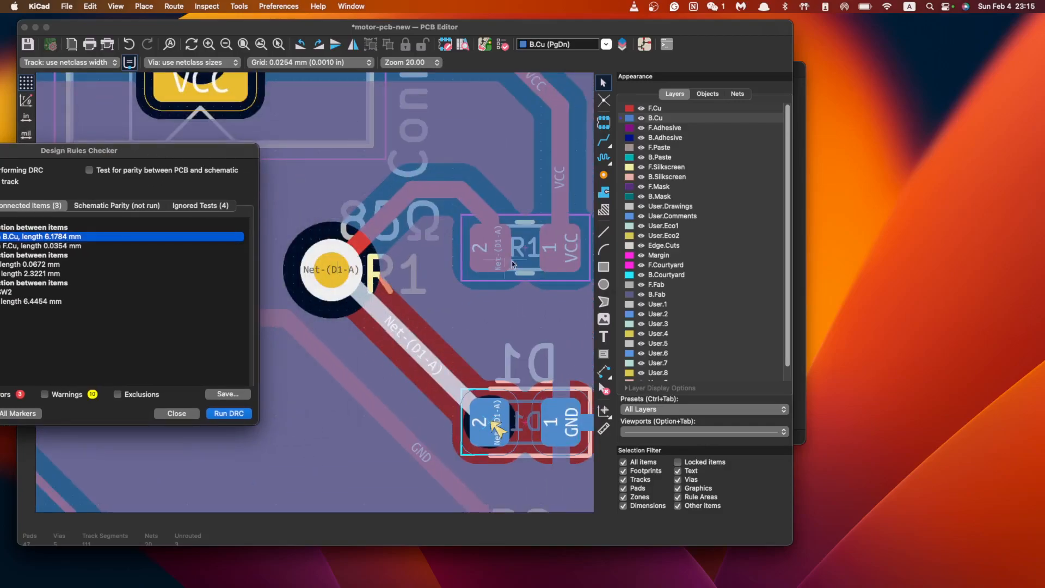
{"action": "scroll", "coordinate": [397, 369], "scroll_direction": "up", "scroll_amount": 1}
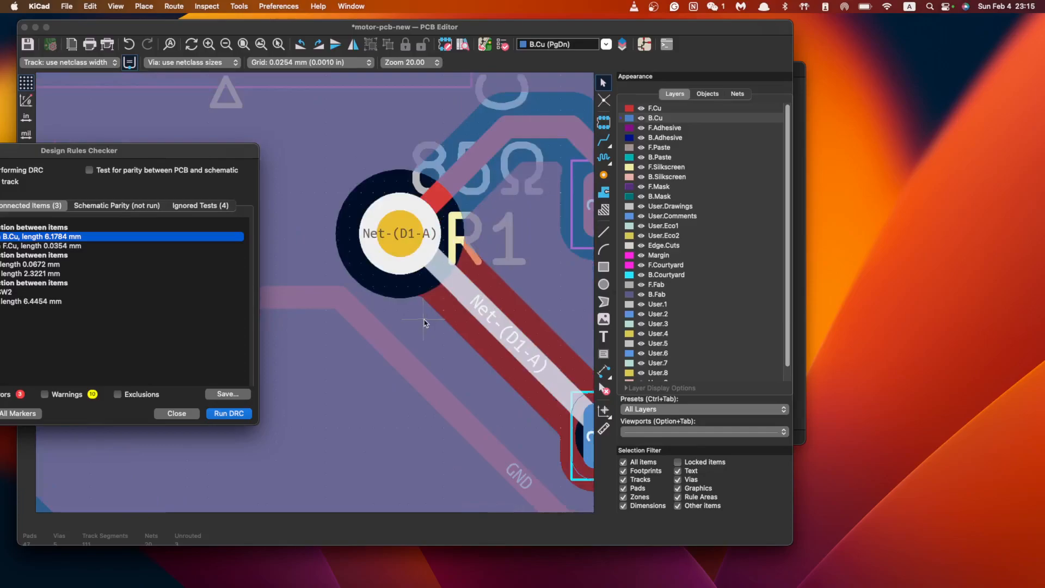
{"action": "scroll", "coordinate": [426, 326], "scroll_direction": "down", "scroll_amount": 3}
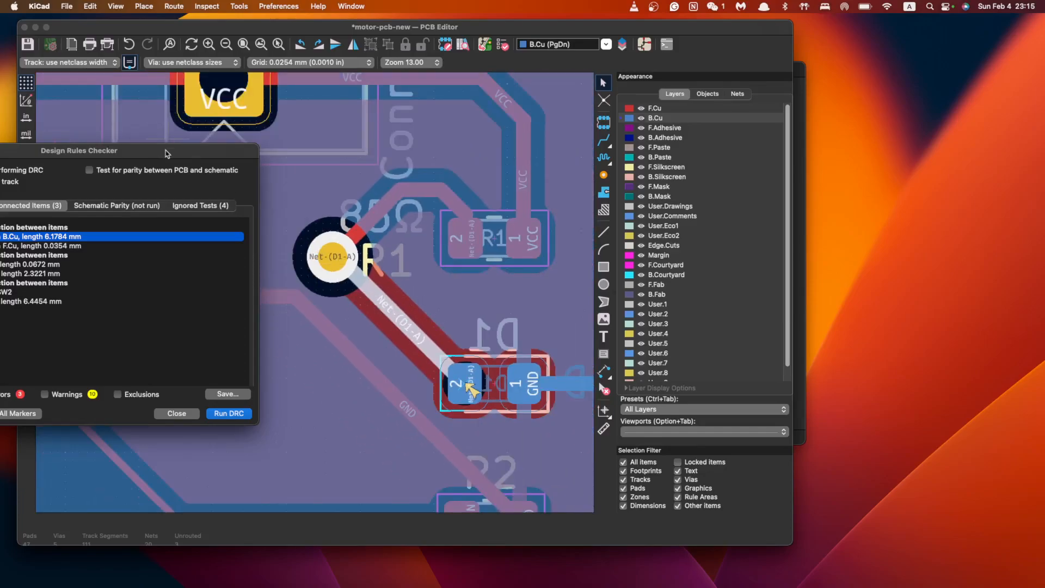
Locate the unconnected 3V3 track and via, then close the checker
{"action": "left_click_drag", "start_coordinate": [166, 153], "coordinate": [484, 180]}
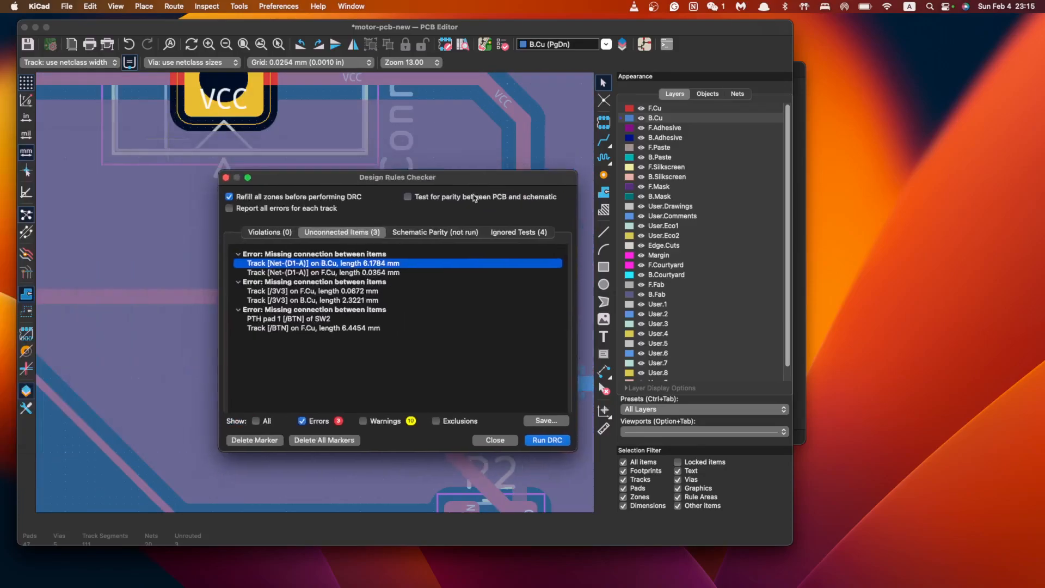
{"action": "left_click", "coordinate": [348, 292]}
{"action": "left_click_drag", "start_coordinate": [445, 183], "coordinate": [796, 213]}
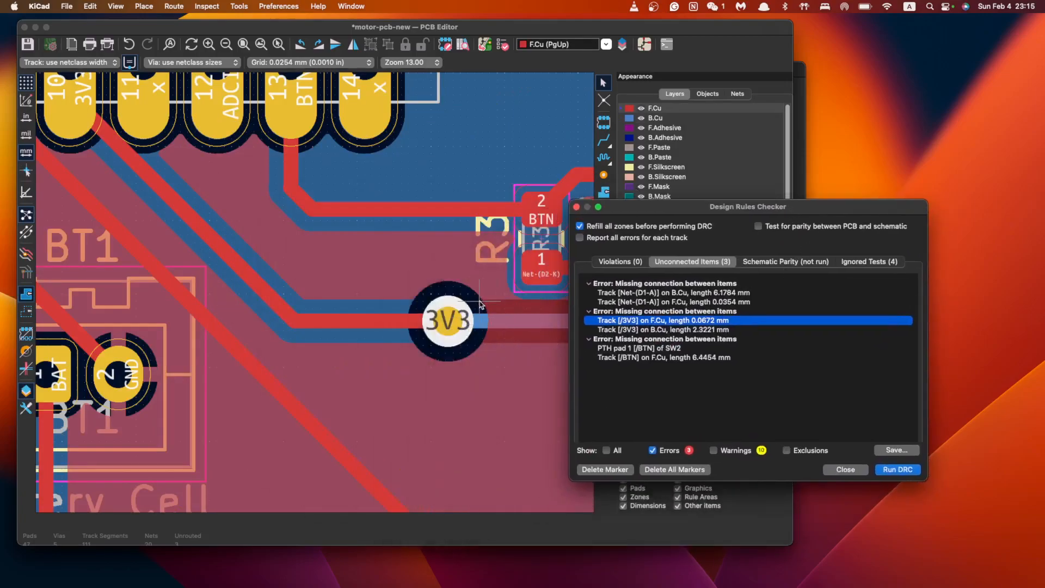
{"action": "left_click", "coordinate": [844, 469]}
{"action": "scroll", "coordinate": [352, 335], "scroll_direction": "down", "scroll_amount": 6}
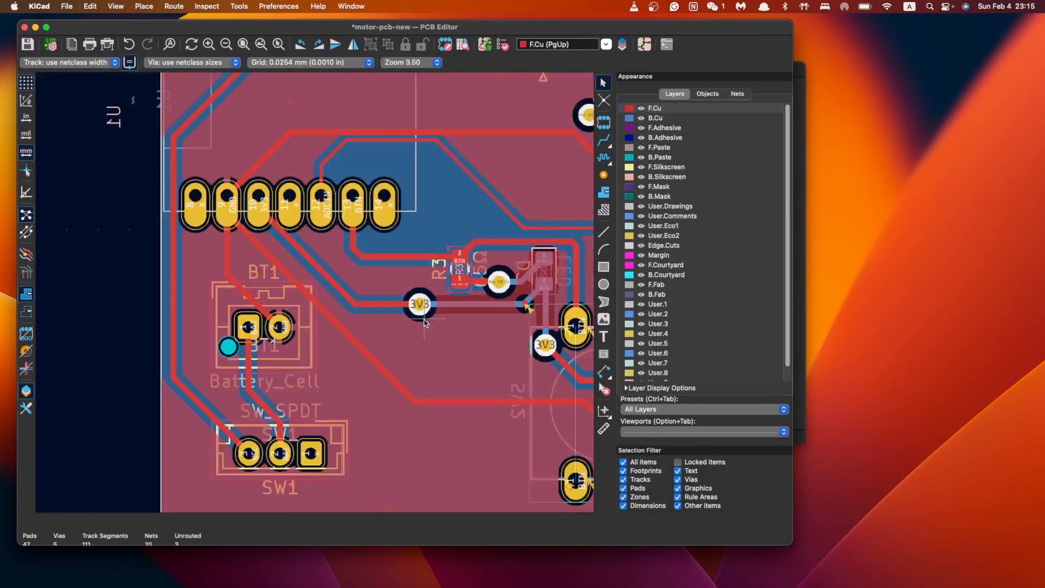
{"action": "scroll", "coordinate": [354, 322], "scroll_direction": "up", "scroll_amount": 5}
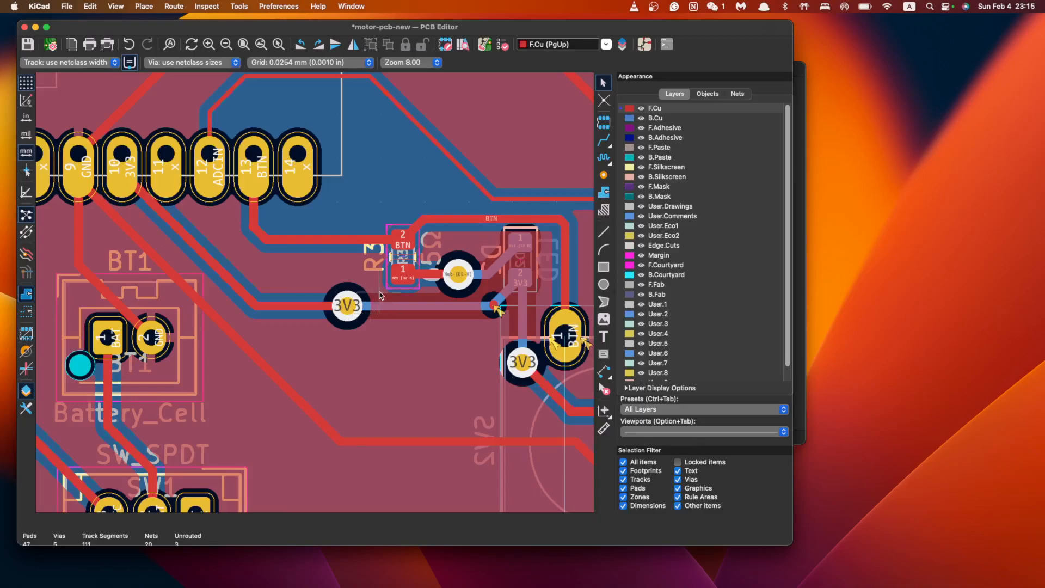
{"action": "scroll", "coordinate": [385, 315], "scroll_direction": "down", "scroll_amount": 5}
{"action": "scroll", "coordinate": [425, 323], "scroll_direction": "up", "scroll_amount": 3}
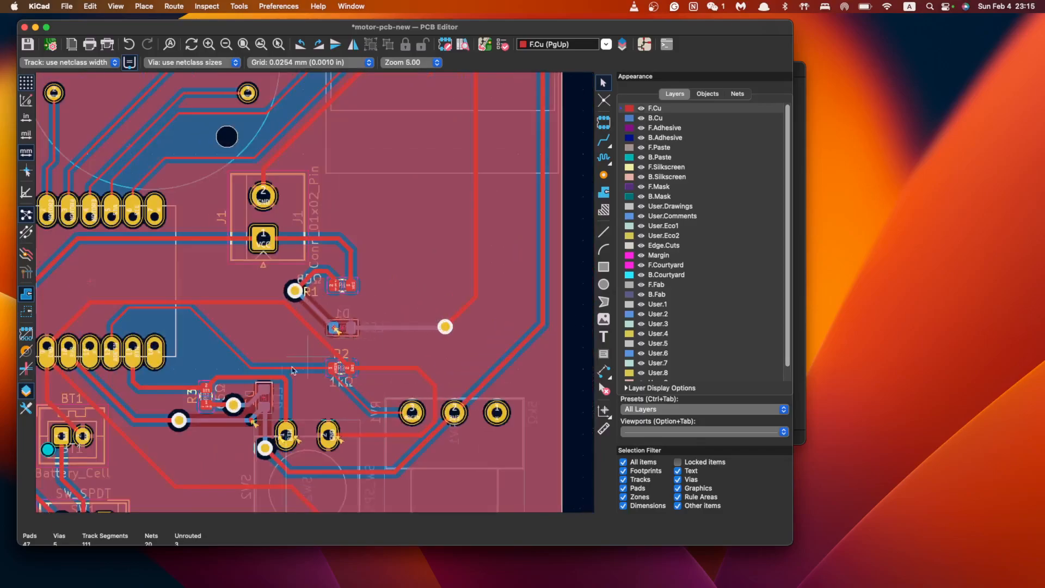
{"action": "scroll", "coordinate": [309, 360], "scroll_direction": "down", "scroll_amount": 4}
{"action": "scroll", "coordinate": [363, 365], "scroll_direction": "up", "scroll_amount": 4}
{"action": "scroll", "coordinate": [425, 328], "scroll_direction": "down", "scroll_amount": 4}
{"action": "scroll", "coordinate": [473, 297], "scroll_direction": "up", "scroll_amount": 4}
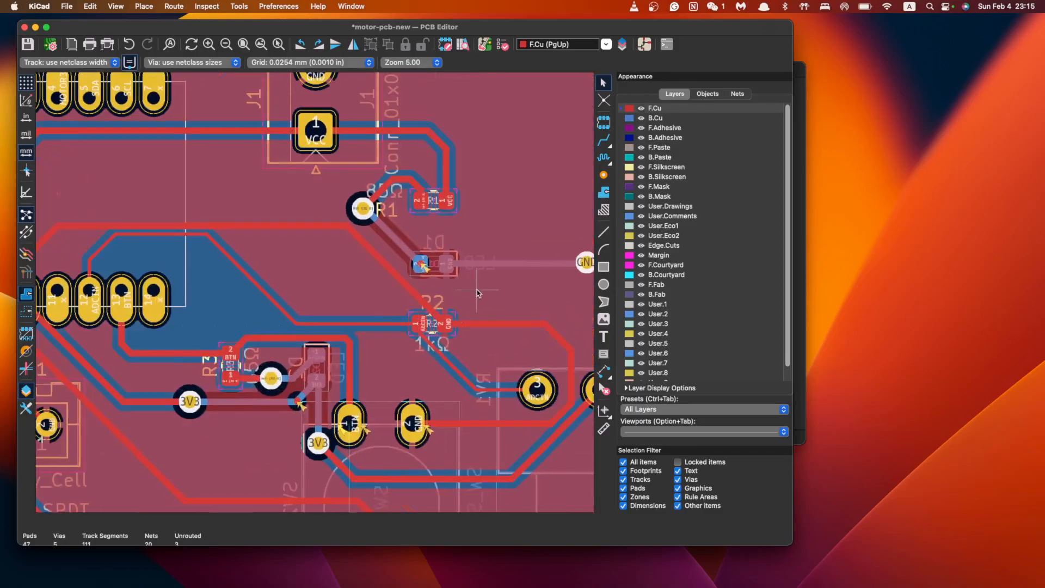
{"action": "scroll", "coordinate": [425, 323], "scroll_direction": "down", "scroll_amount": 6}
{"action": "scroll", "coordinate": [425, 324], "scroll_direction": "up", "scroll_amount": 2}
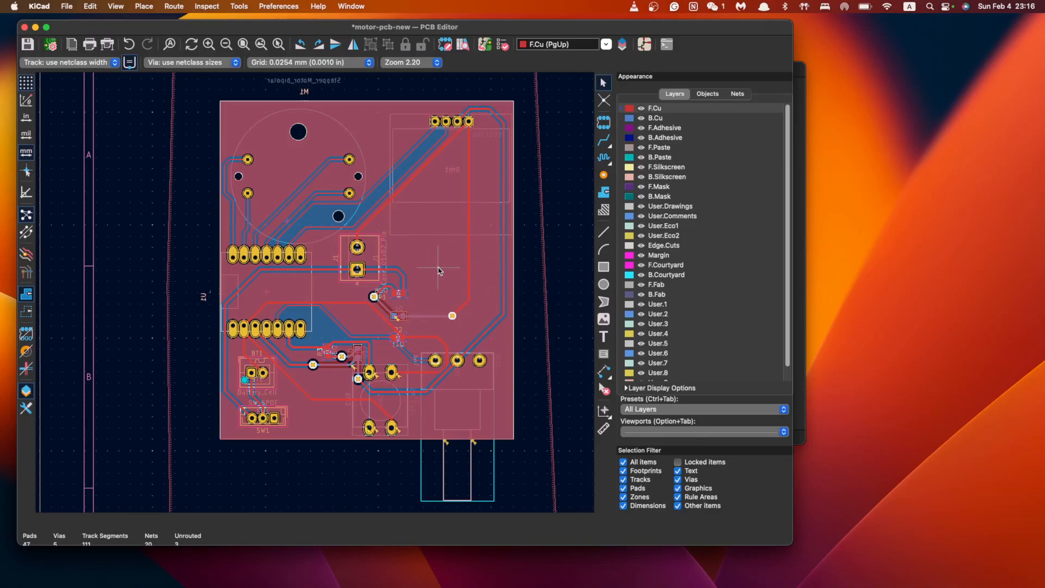
Connect the top red track to the via, then try selecting RV1, SW2, BT1 and SW1 and clear
{"action": "left_click", "coordinate": [452, 316]}
{"action": "left_click_drag", "start_coordinate": [191, 365], "coordinate": [523, 469]}
{"action": "left_click", "coordinate": [524, 482]}
{"action": "left_click", "coordinate": [456, 388]}
{"action": "left_click", "coordinate": [380, 394], "text": "shift"}
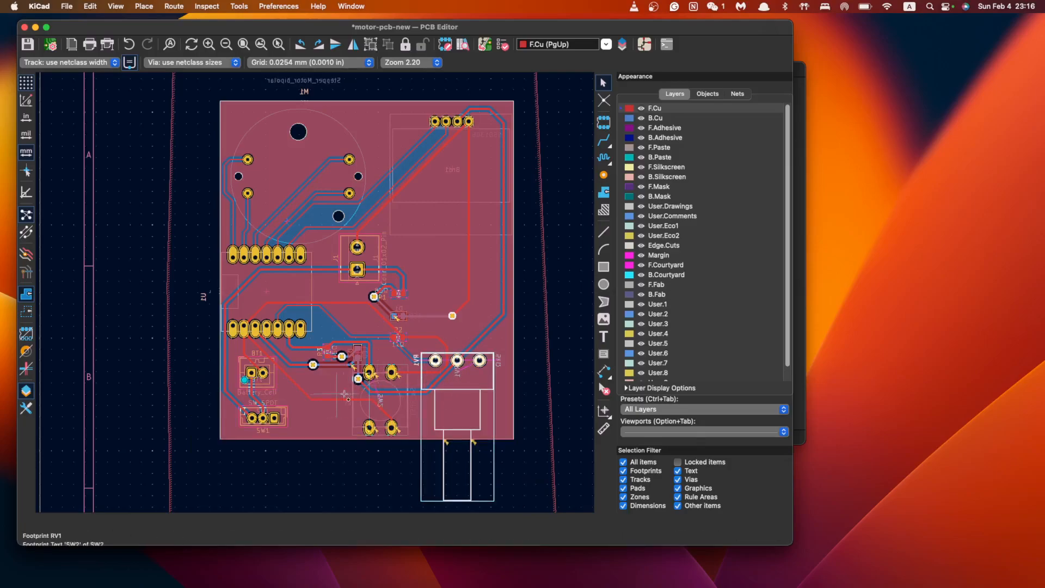
{"action": "left_click", "coordinate": [397, 391]}
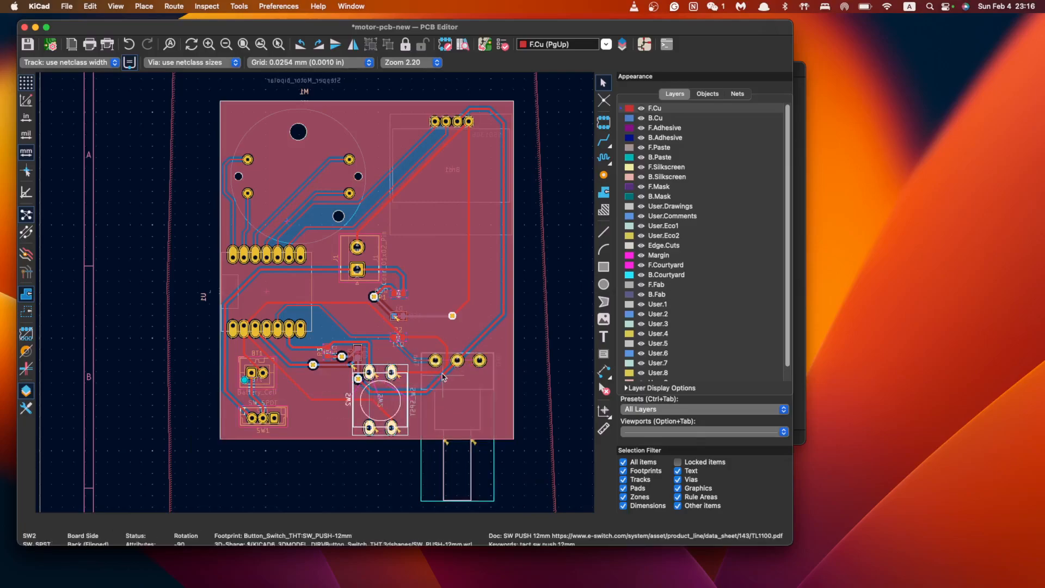
{"action": "left_click", "coordinate": [469, 354], "text": "shift"}
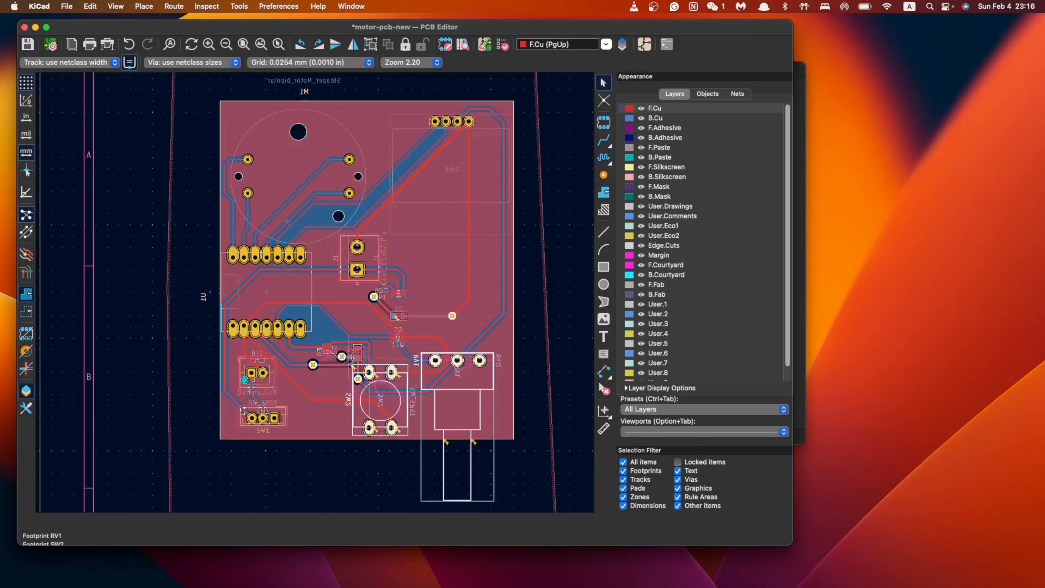
{"action": "left_click", "coordinate": [272, 378], "text": "shift"}
{"action": "left_click", "coordinate": [282, 410], "text": "shift"}
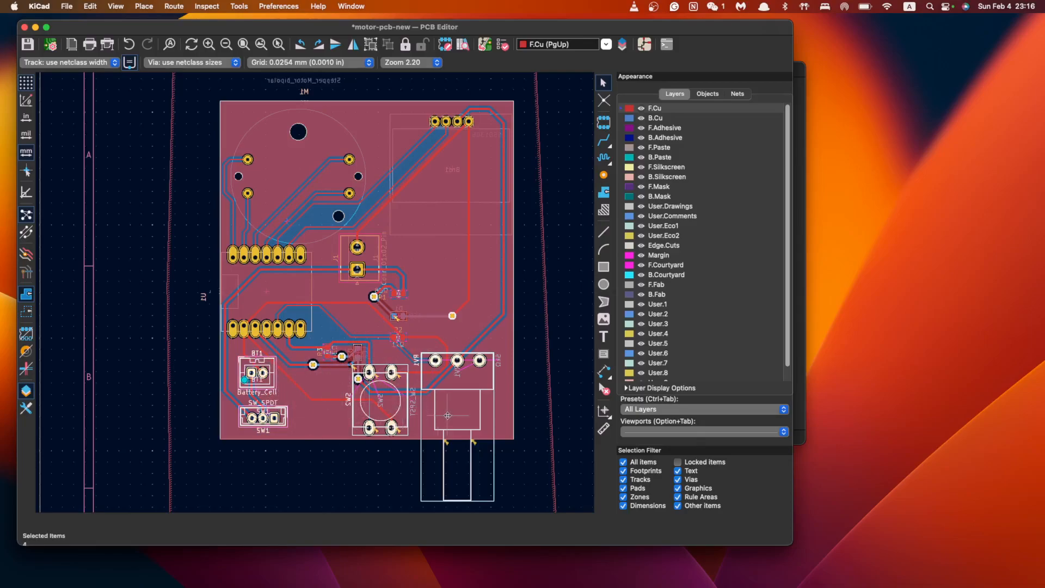
{"action": "key", "text": "Escape"}
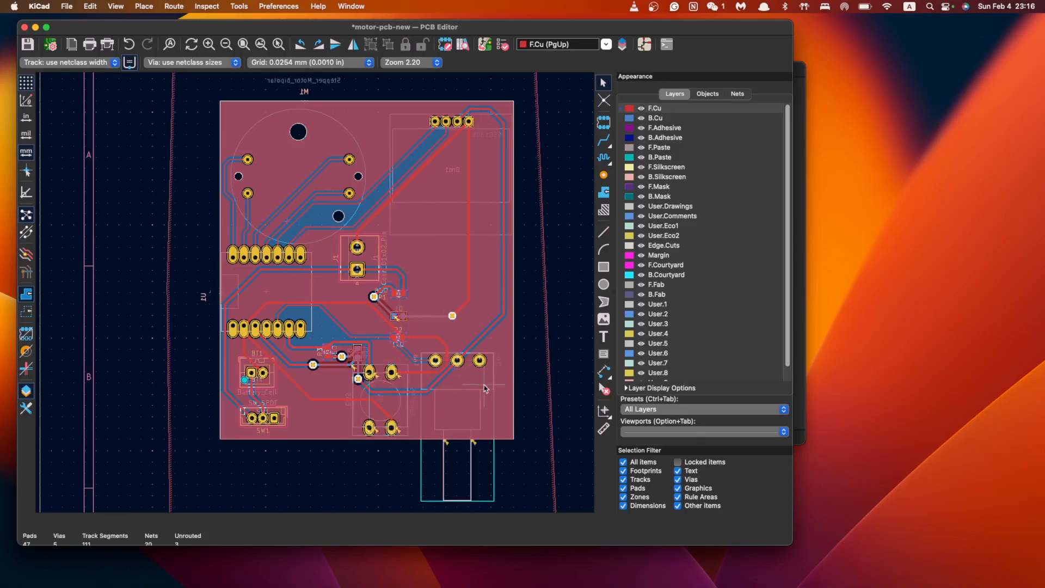
Nudge potentiometer RV1 and push button SW2 slightly to the right
{"action": "left_click", "coordinate": [478, 357]}
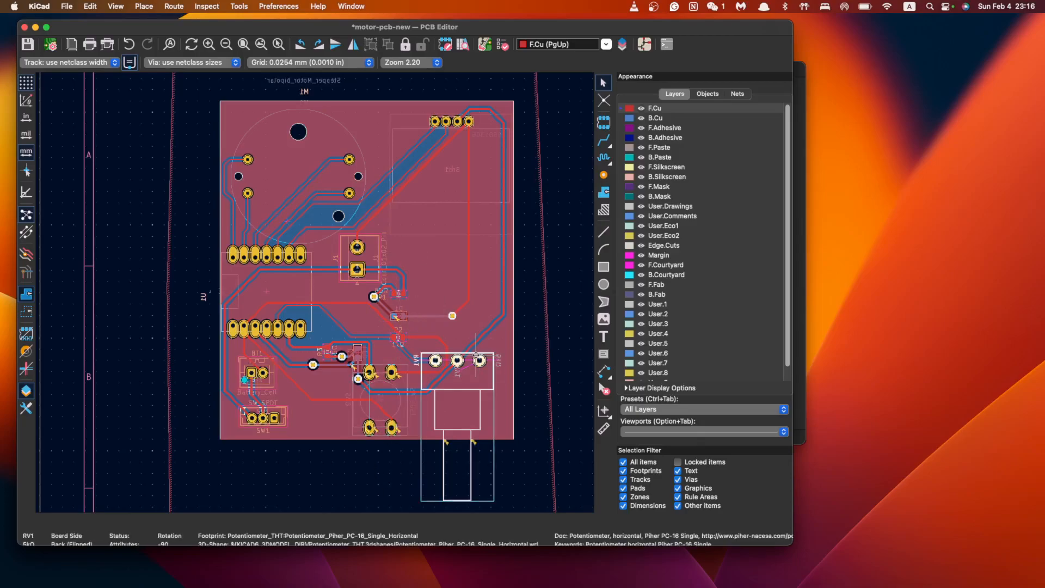
{"action": "left_click_drag", "start_coordinate": [478, 358], "coordinate": [494, 361]}
{"action": "left_click", "coordinate": [397, 468]}
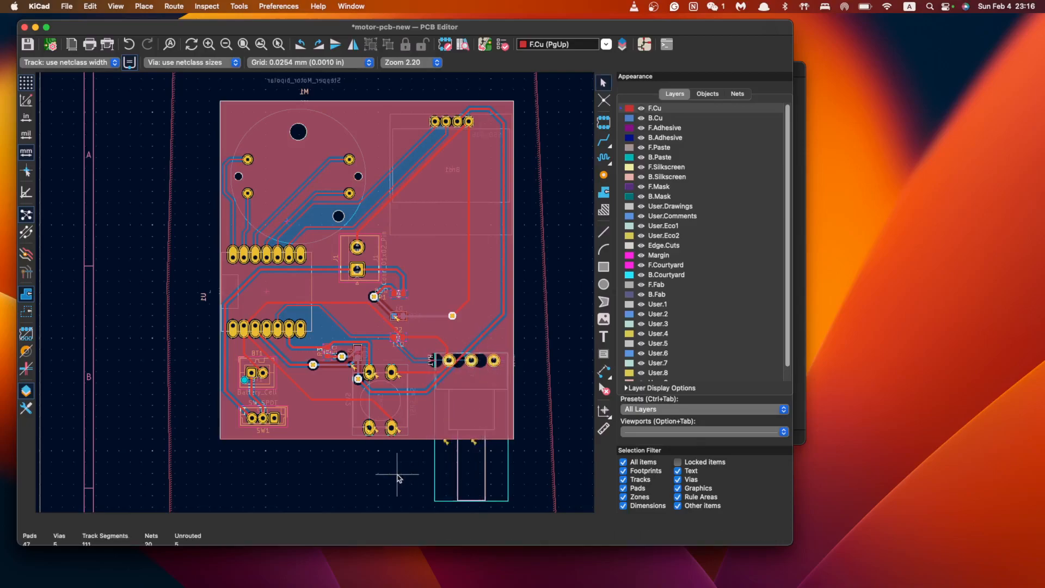
{"action": "left_click", "coordinate": [383, 373]}
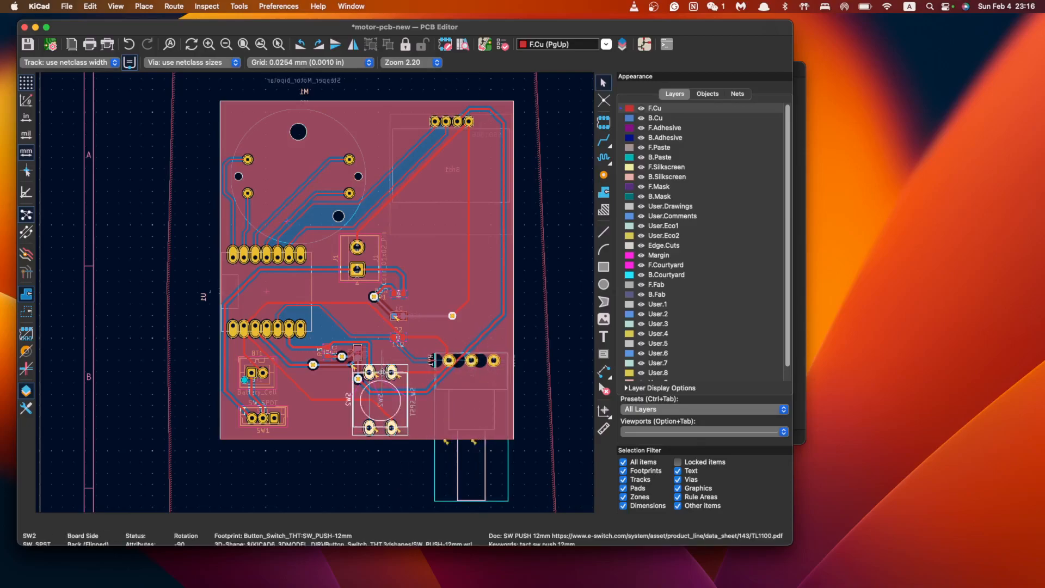
{"action": "left_click_drag", "start_coordinate": [384, 374], "coordinate": [390, 372]}
{"action": "left_click", "coordinate": [314, 445]}
Move battery BT1 and switch SW1 together further right on the board
{"action": "left_click", "coordinate": [255, 418]}
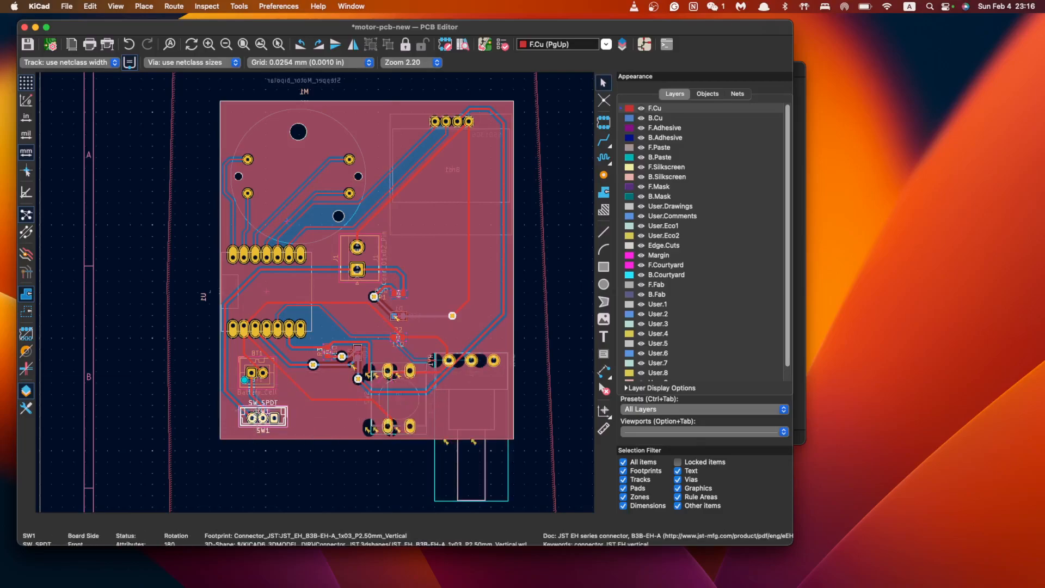
{"action": "left_click", "coordinate": [252, 373], "text": "shift"}
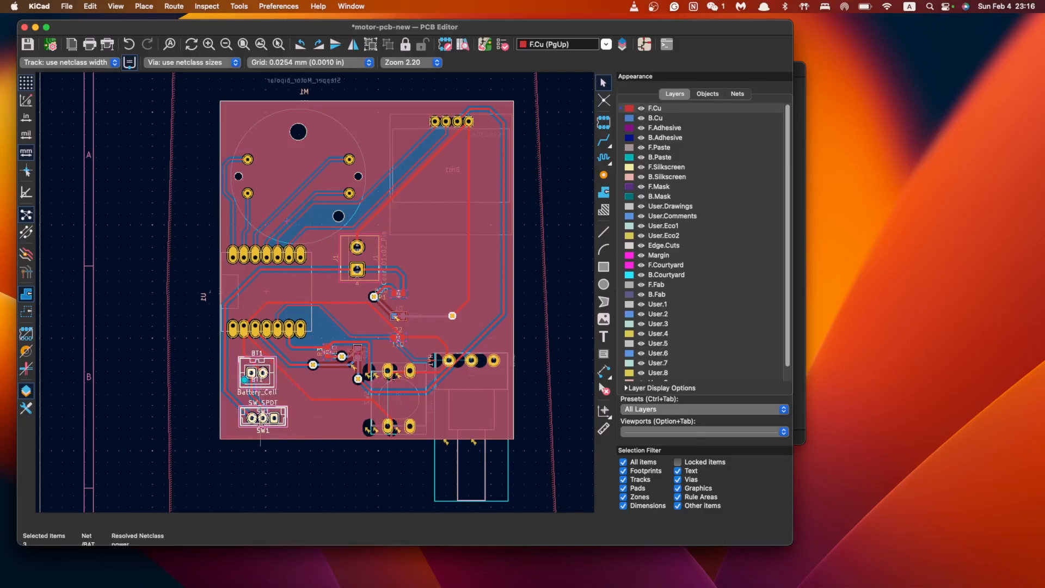
{"action": "key", "text": "Escape"}
{"action": "left_click", "coordinate": [258, 363]}
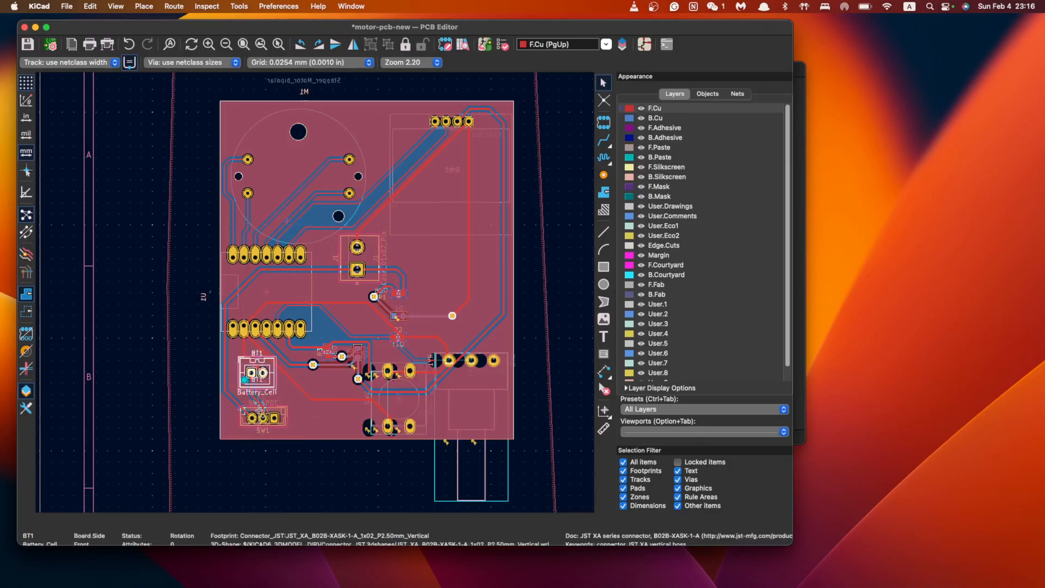
{"action": "left_click", "coordinate": [260, 408], "text": "shift"}
{"action": "left_click", "coordinate": [255, 410], "text": "shift"}
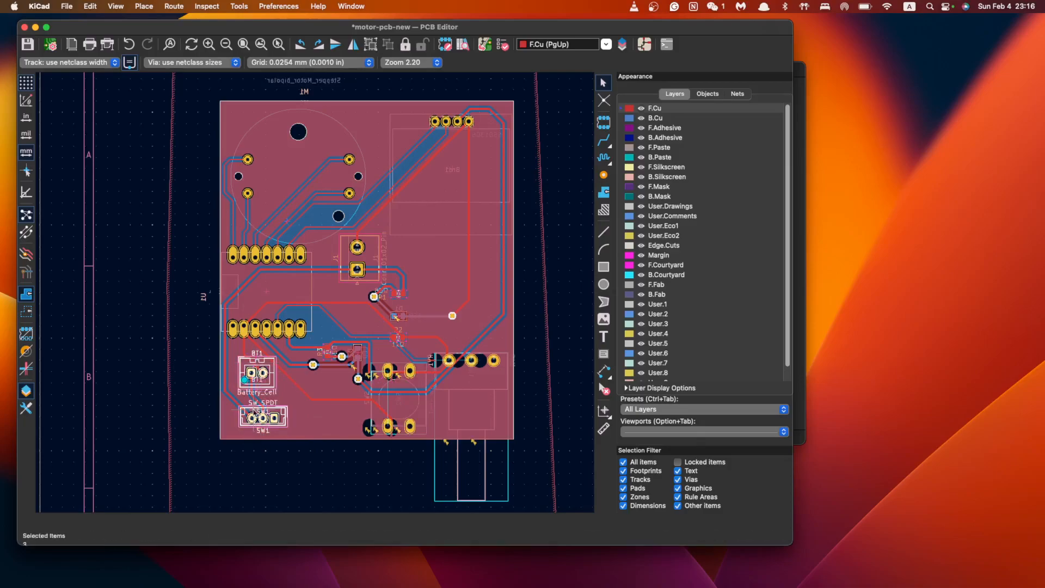
{"action": "key", "text": "m"}
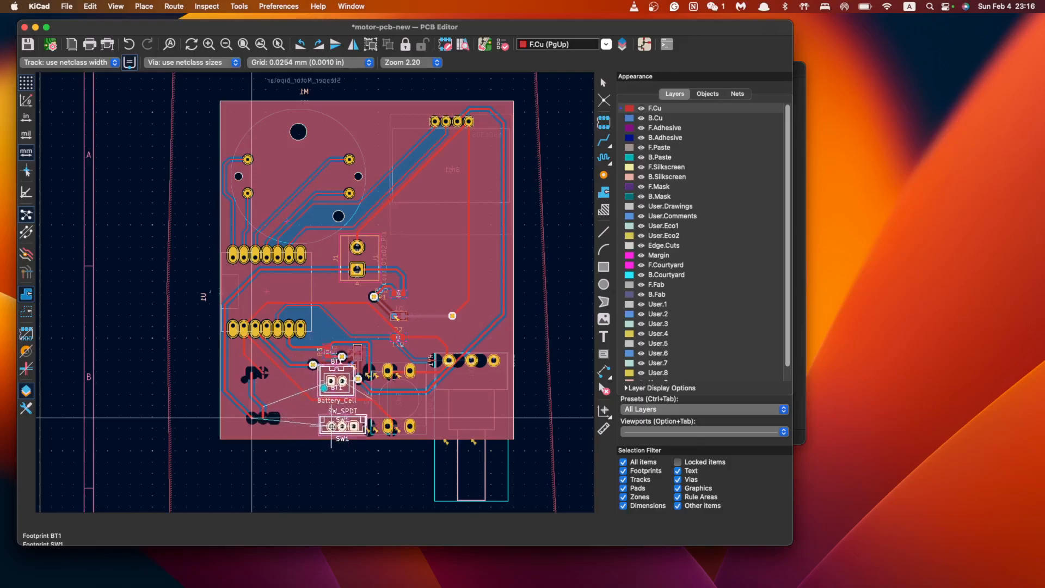
{"action": "left_click", "coordinate": [331, 425]}
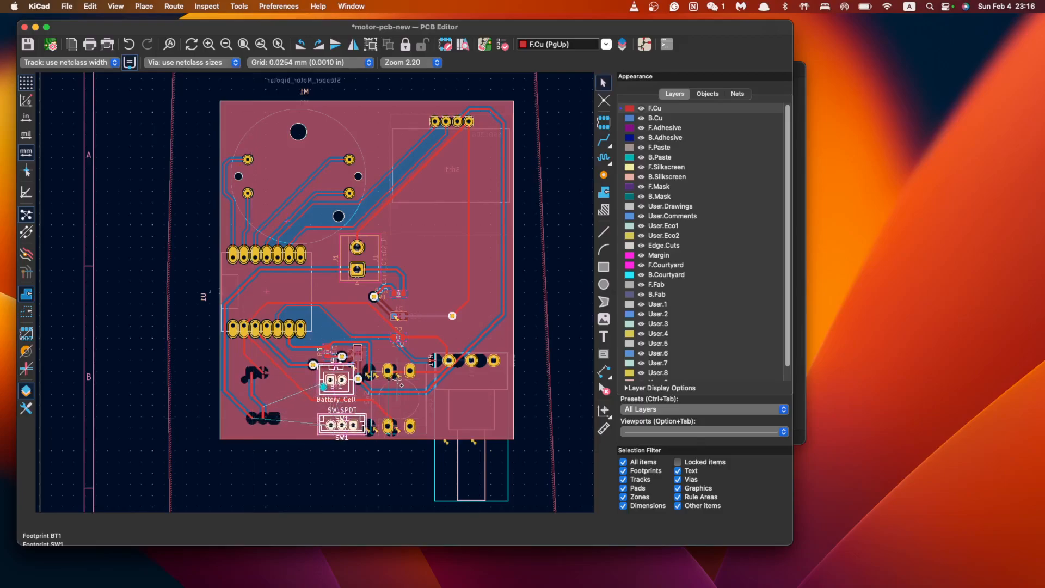
Move SW2, RV1, BT1 and SW1 together higher up the board
{"action": "left_click", "coordinate": [407, 376]}
{"action": "left_click", "coordinate": [402, 364], "text": "shift"}
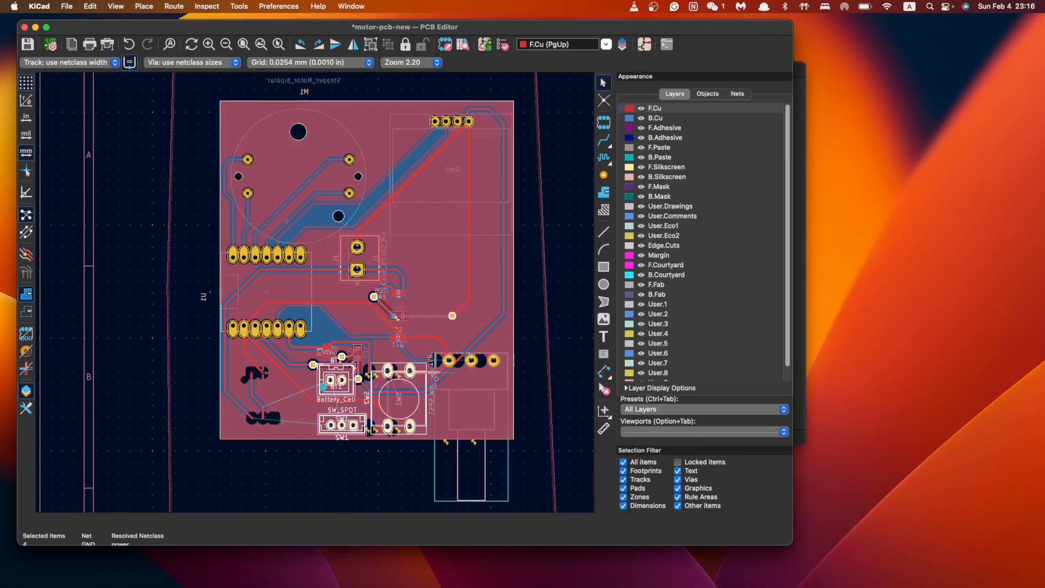
{"action": "left_click", "coordinate": [448, 392]}
{"action": "left_click", "coordinate": [423, 377], "text": "shift"}
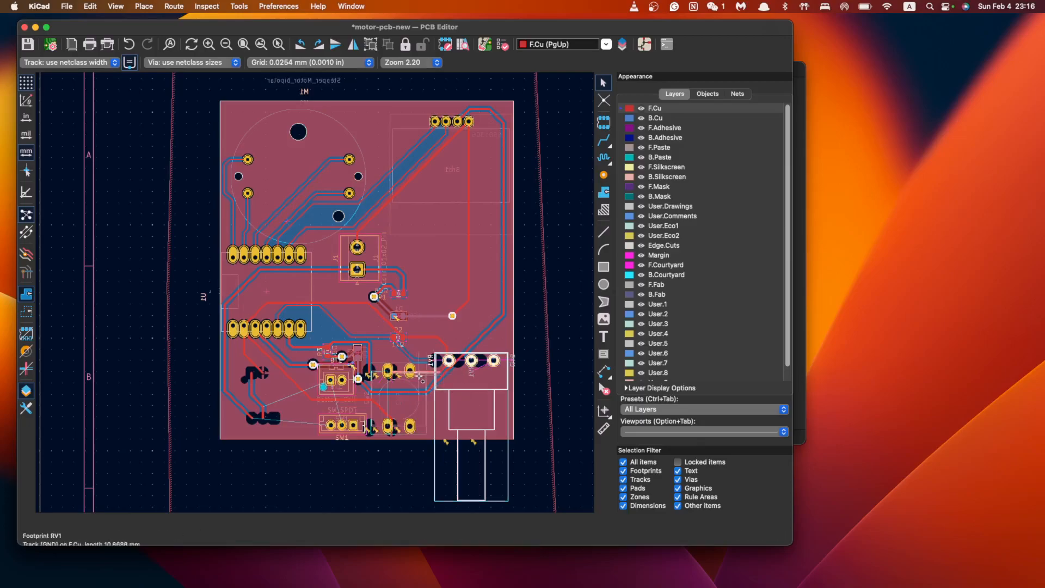
{"action": "left_click", "coordinate": [425, 367]}
{"action": "left_click", "coordinate": [452, 390], "text": "shift"}
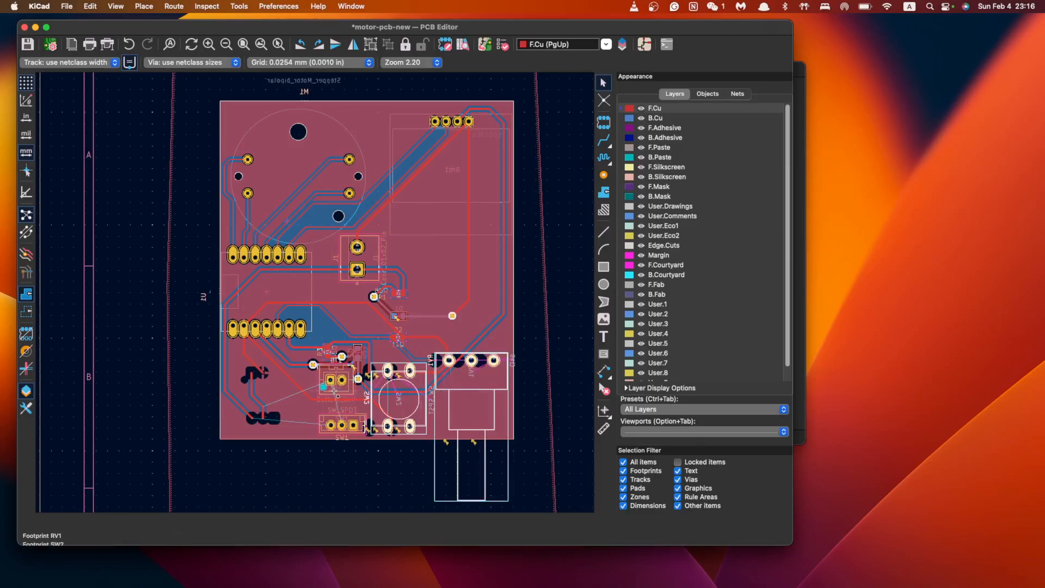
{"action": "left_click", "coordinate": [336, 376], "text": "shift"}
{"action": "left_click", "coordinate": [347, 417], "text": "shift"}
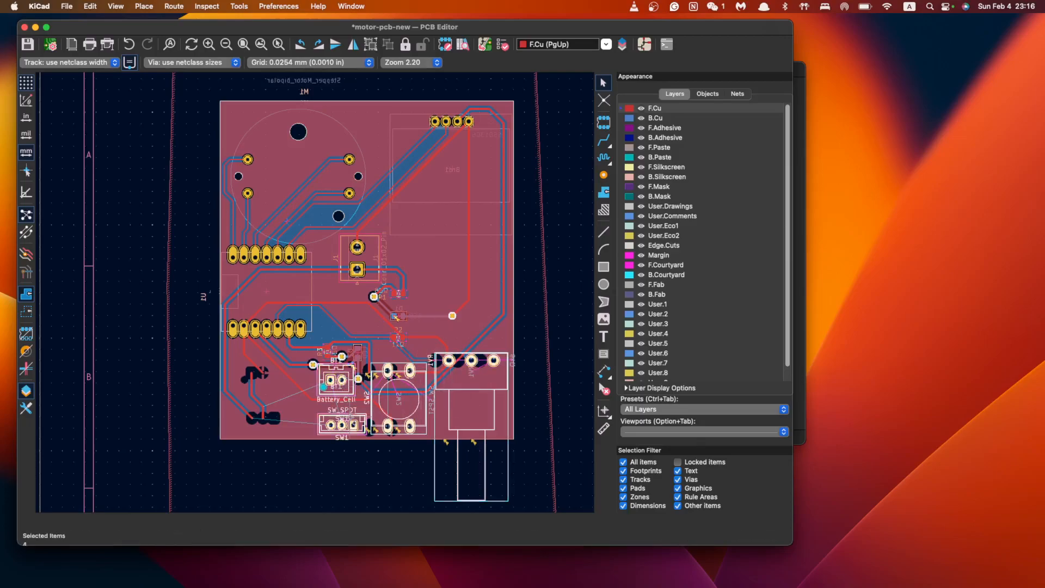
{"action": "key", "text": "m"}
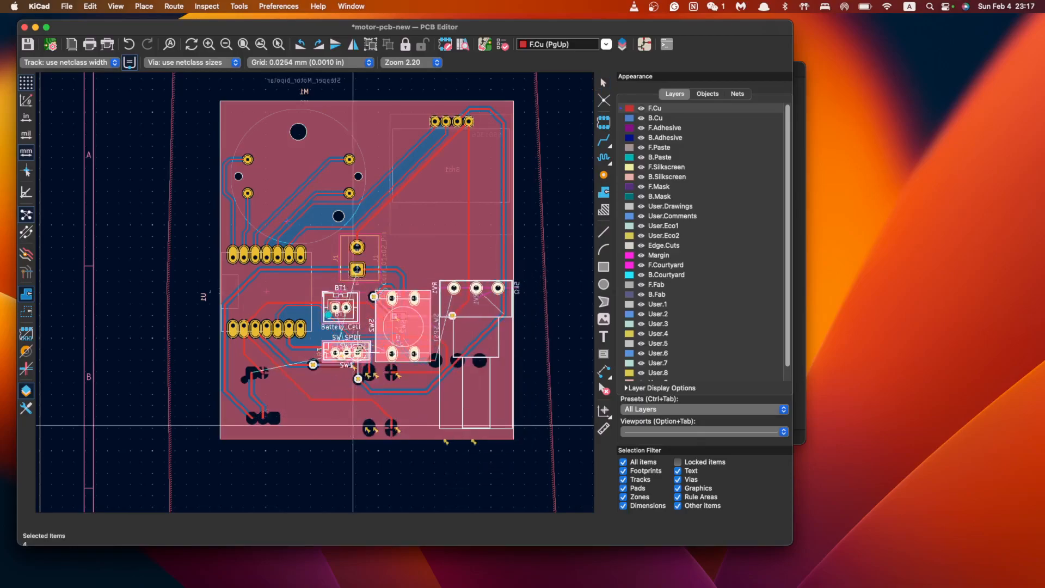
{"action": "left_click", "coordinate": [359, 350]}
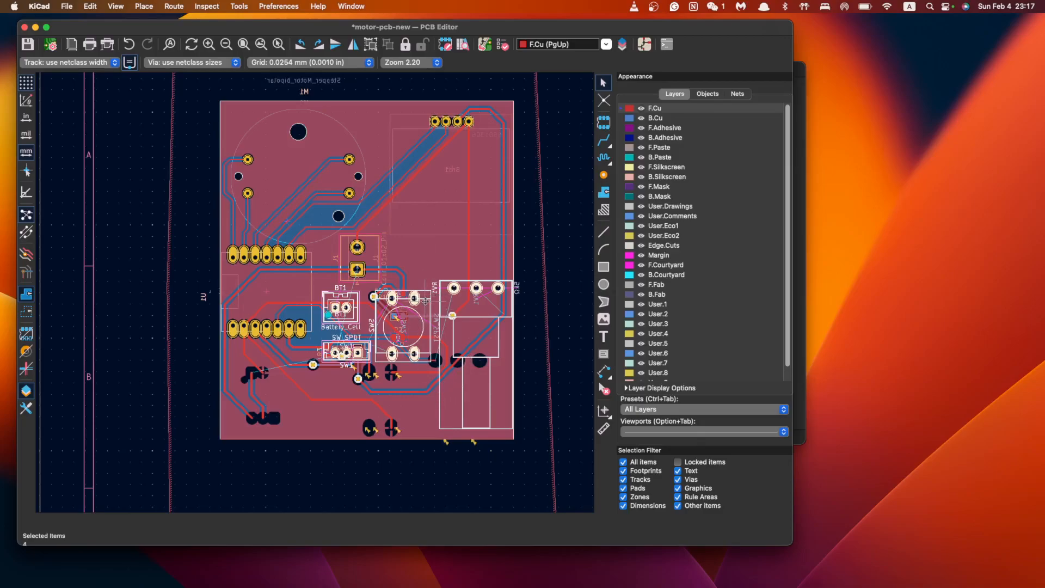
Undo the footprint moves and track change three times with Cmd+Z
{"action": "key", "text": "super+z"}
{"action": "key", "text": "super+z"}
{"action": "key", "text": "super+z"}
{"action": "key", "text": "super+z"}
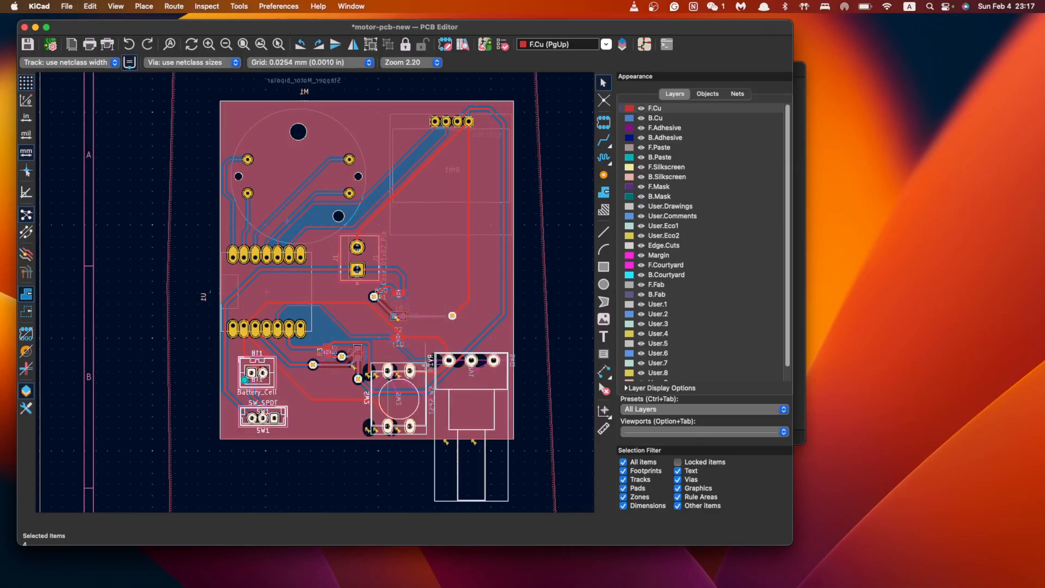
{"action": "key", "text": "super+z"}
{"action": "key", "text": "super+z"}
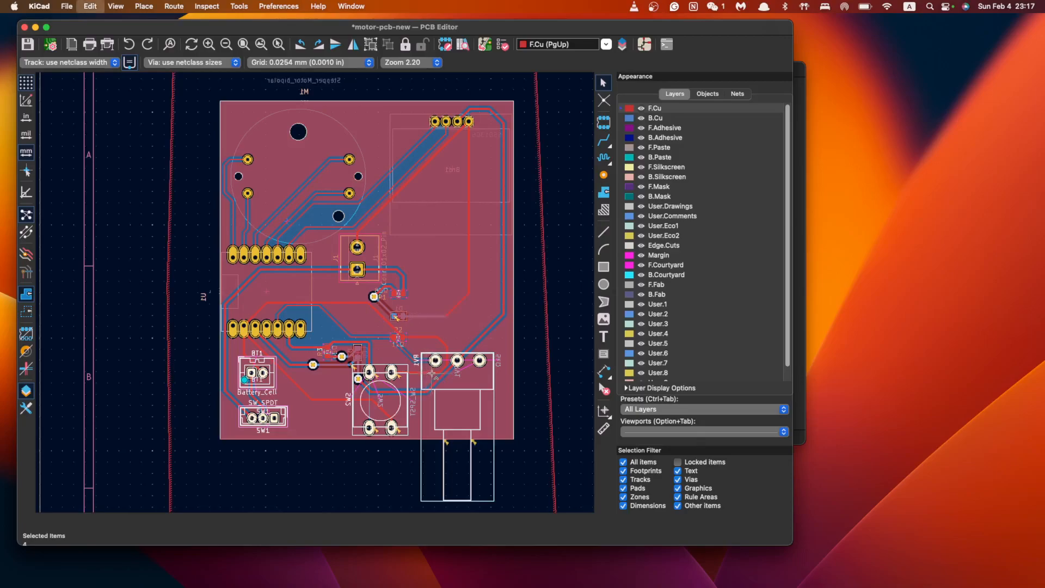
{"action": "key", "text": "super+z"}
{"action": "key", "text": "super+z"}
{"action": "key", "text": "super+z"}
{"action": "key", "text": "super+z"}
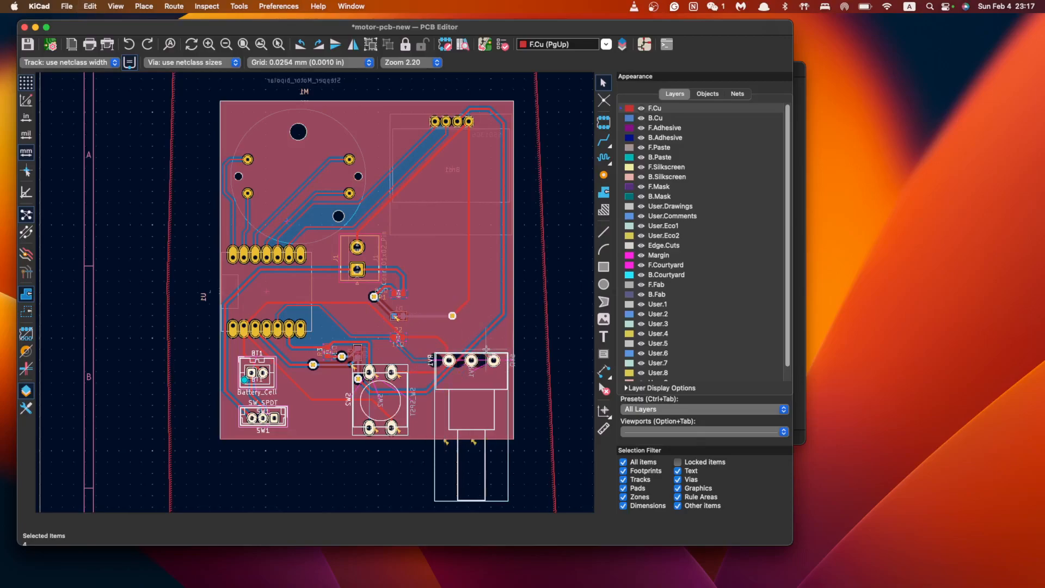
{"action": "scroll", "coordinate": [469, 387], "scroll_direction": "up", "scroll_amount": 5}
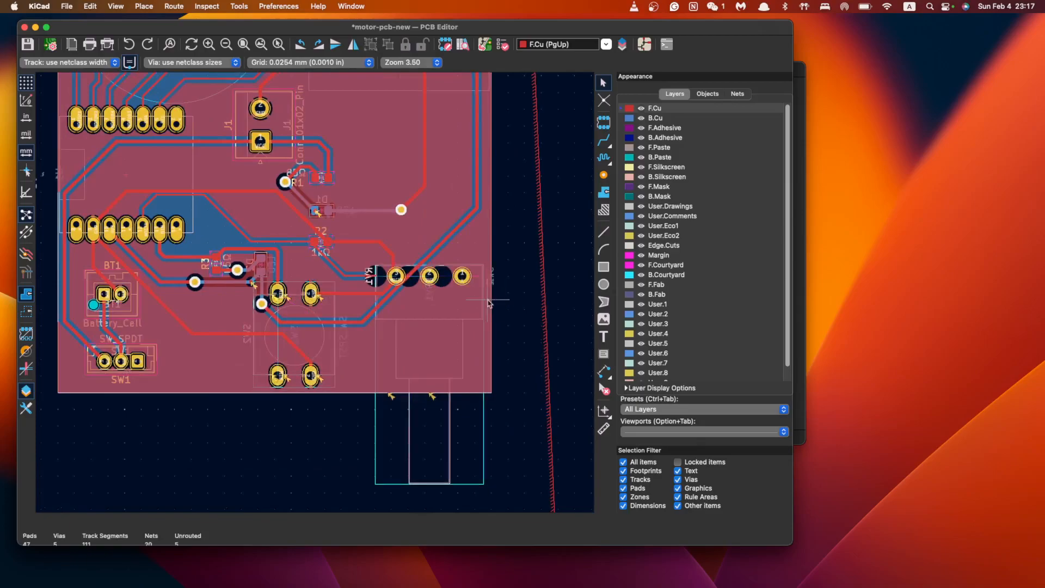
Delete the diagonal 3V3 track and the track segments and stubs running to SW2
{"action": "left_click", "coordinate": [413, 280]}
{"action": "key", "text": "Delete"}
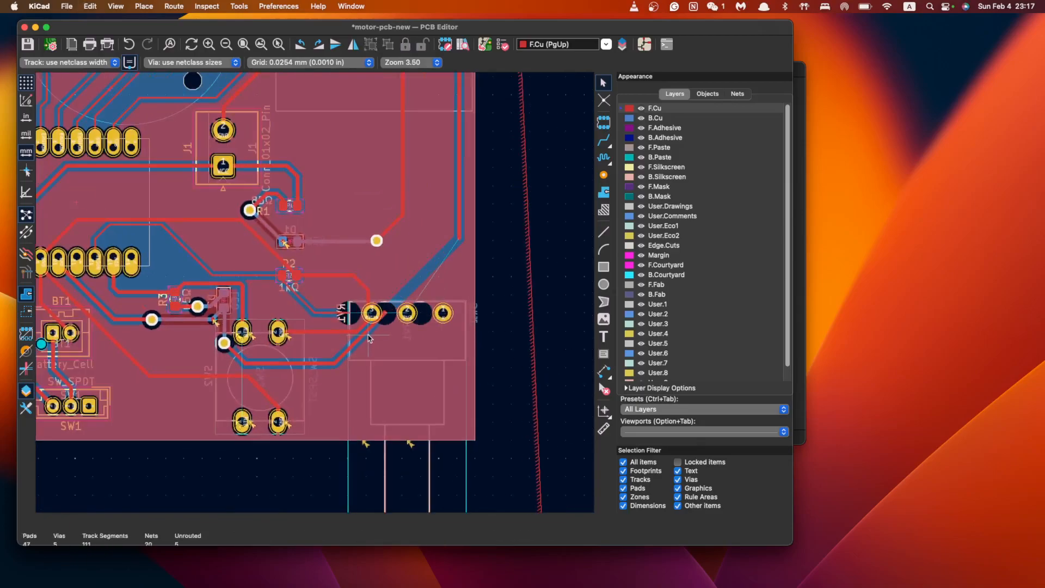
{"action": "left_click", "coordinate": [242, 362]}
{"action": "key", "text": "Delete"}
{"action": "left_click", "coordinate": [240, 357]}
{"action": "key", "text": "Delete"}
{"action": "left_click", "coordinate": [231, 375]}
{"action": "key", "text": "Delete"}
{"action": "left_click", "coordinate": [265, 391]}
{"action": "key", "text": "Delete"}
{"action": "left_click", "coordinate": [279, 407]}
{"action": "key", "text": "Delete"}
{"action": "left_click", "coordinate": [245, 362]}
{"action": "key", "text": "Delete"}
Delete the tracks left of RV1 and the tracks running between R2 and RV1
{"action": "middle_click_drag", "start_coordinate": [101, 381], "coordinate": [274, 354]}
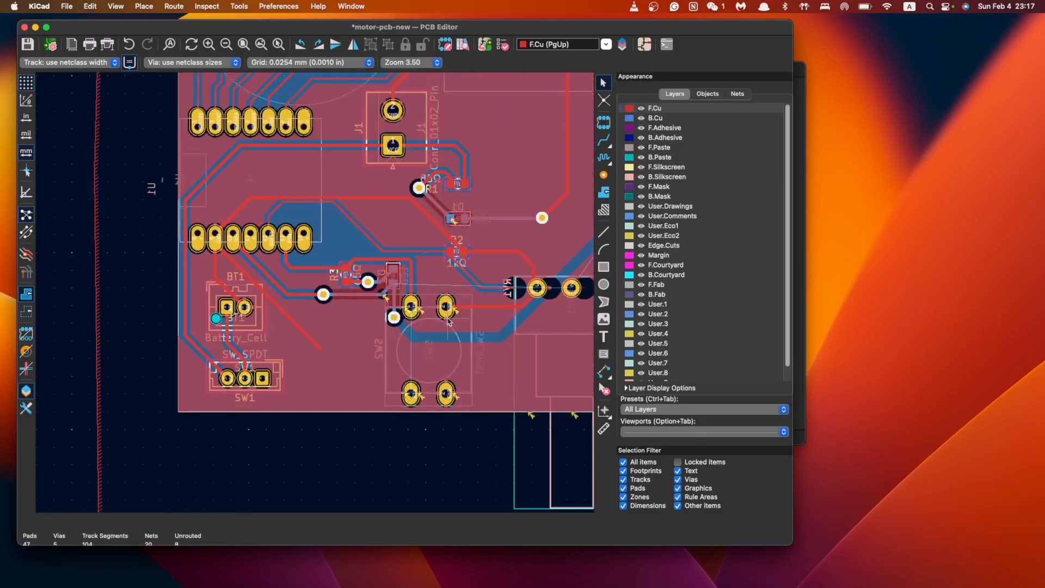
{"action": "left_click", "coordinate": [496, 306]}
{"action": "key", "text": "Delete"}
{"action": "left_click", "coordinate": [530, 299]}
{"action": "key", "text": "Delete"}
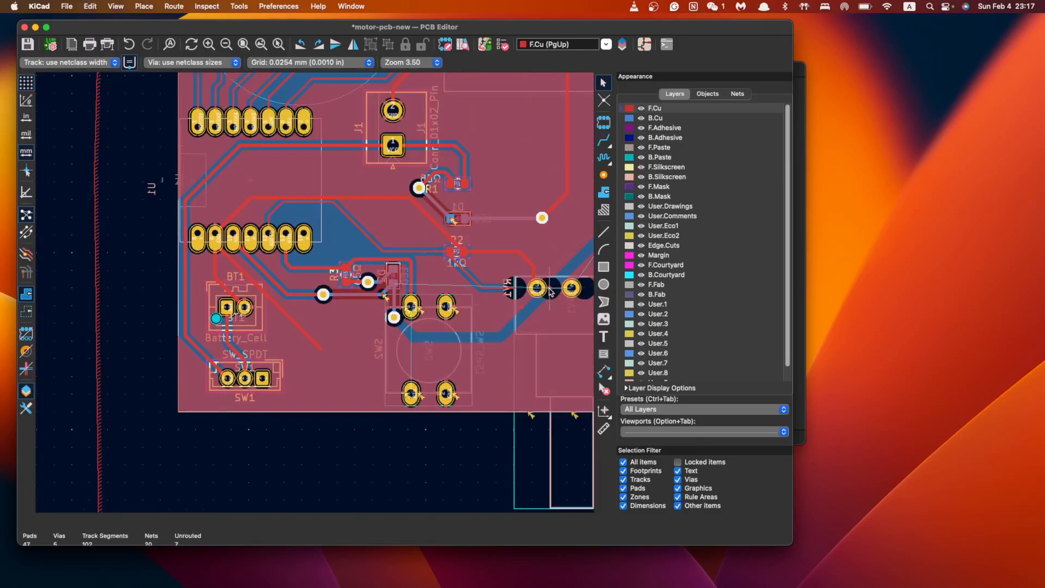
{"action": "left_click", "coordinate": [533, 270]}
{"action": "key", "text": "Delete"}
{"action": "left_click", "coordinate": [524, 256]}
{"action": "key", "text": "Delete"}
{"action": "left_click", "coordinate": [490, 252]}
{"action": "key", "text": "Delete"}
{"action": "left_click", "coordinate": [465, 269]}
{"action": "key", "text": "Delete"}
{"action": "left_click", "coordinate": [490, 291]}
{"action": "left_click", "coordinate": [490, 287]}
{"action": "key", "text": "Delete"}
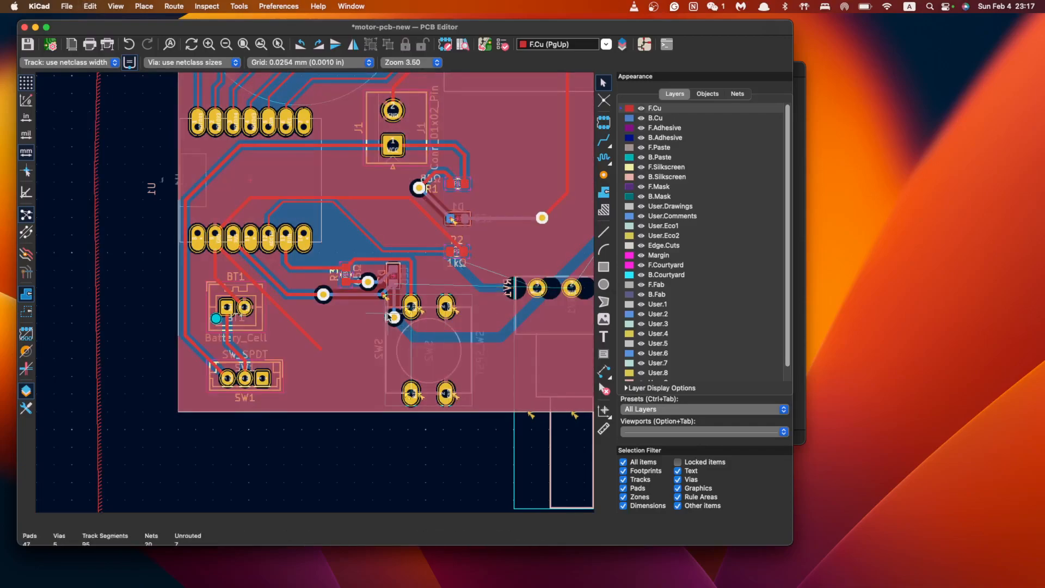
Delete the track near R3 and Q1 and the diagonal track near BT1
{"action": "left_click", "coordinate": [384, 297]}
{"action": "key", "text": "Delete"}
{"action": "left_click", "coordinate": [315, 339]}
{"action": "key", "text": "Delete"}
{"action": "scroll", "coordinate": [221, 368], "scroll_direction": "up", "scroll_amount": 2}
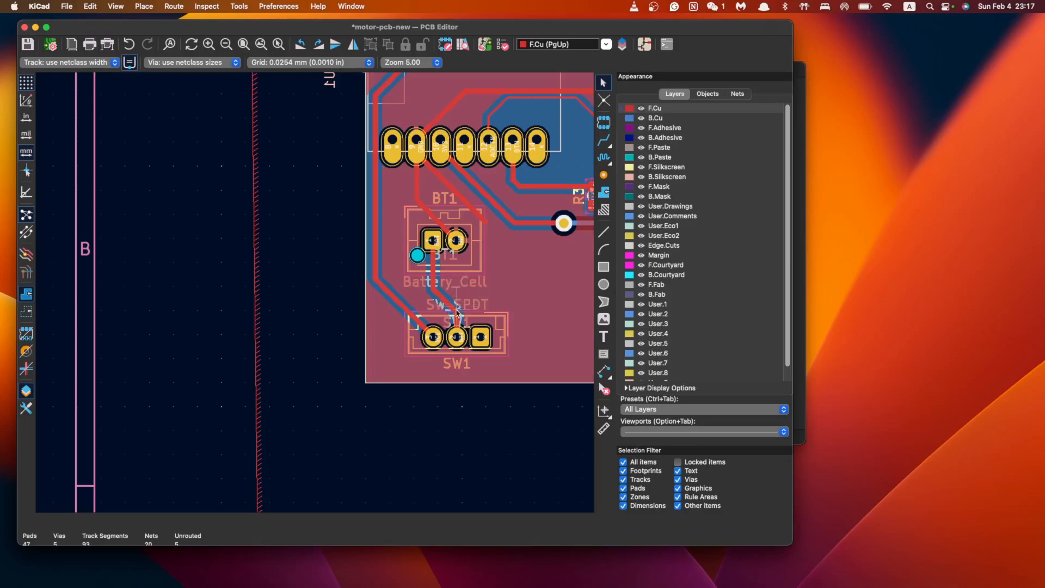
Delete the tracks above SW1, the track below BT1 pad 1, and the long vertical VCC track
{"action": "left_click", "coordinate": [453, 309]}
{"action": "key", "text": "Delete"}
{"action": "left_click", "coordinate": [457, 320]}
{"action": "key", "text": "Delete"}
{"action": "left_click", "coordinate": [433, 264]}
{"action": "key", "text": "Delete"}
{"action": "left_click", "coordinate": [424, 322]}
{"action": "key", "text": "Delete"}
{"action": "left_click", "coordinate": [374, 248]}
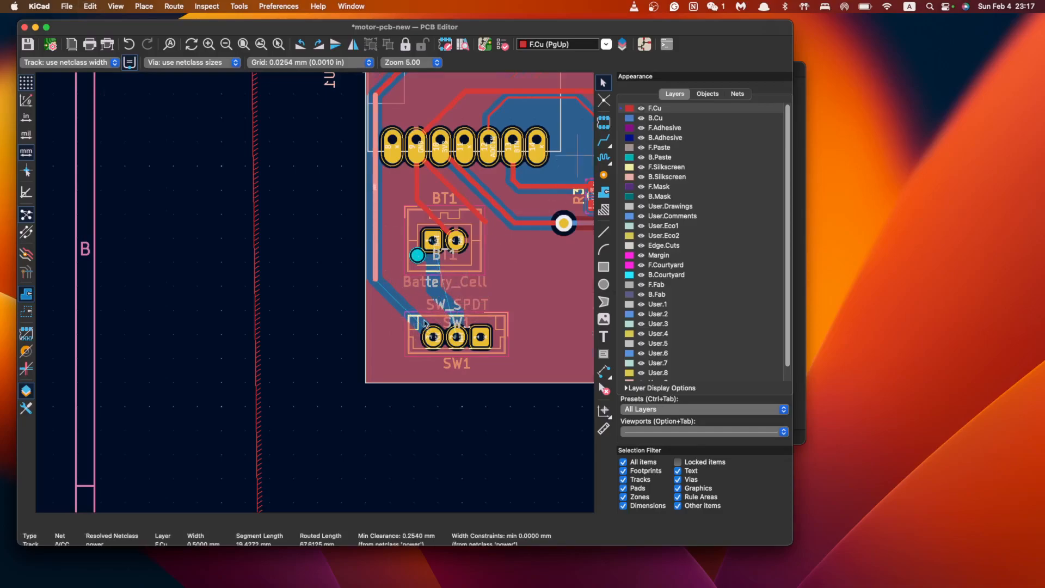
{"action": "scroll", "coordinate": [375, 362], "scroll_direction": "up", "scroll_amount": 5}
{"action": "scroll", "coordinate": [375, 362], "scroll_direction": "right", "scroll_amount": 5}
{"action": "key", "text": "Delete"}
Delete the GND tracks to BT1 and the header-pad tracks running between the vias
{"action": "left_click", "coordinate": [276, 350]}
{"action": "key", "text": "Delete"}
{"action": "left_click", "coordinate": [290, 375]}
{"action": "key", "text": "Delete"}
{"action": "left_click", "coordinate": [311, 354]}
{"action": "key", "text": "Delete"}
{"action": "left_click", "coordinate": [335, 351]}
{"action": "key", "text": "Delete"}
{"action": "left_click", "coordinate": [389, 381]}
{"action": "key", "text": "Delete"}
{"action": "left_click", "coordinate": [463, 383]}
{"action": "key", "text": "Delete"}
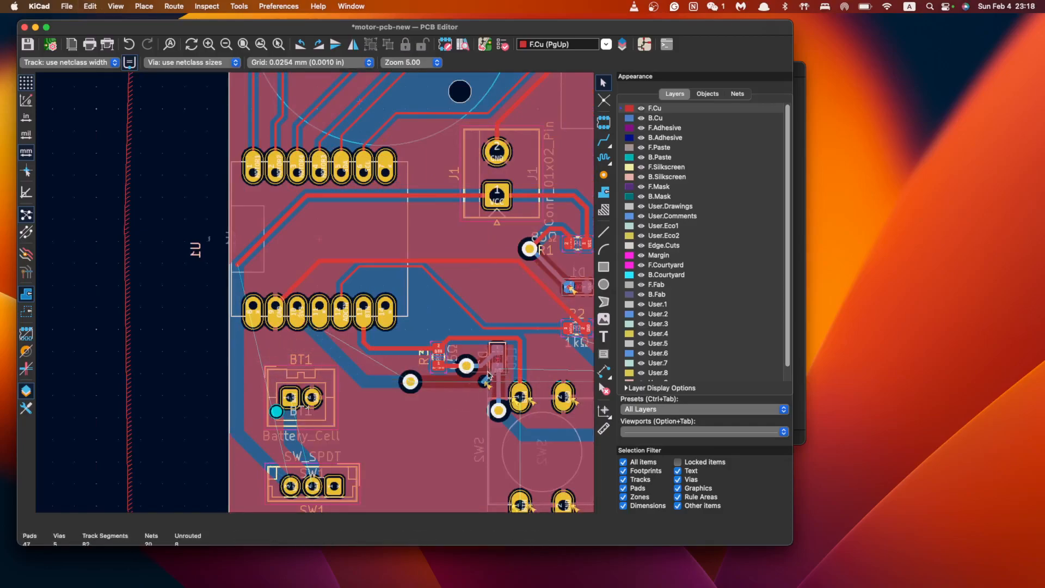
Delete the diagonal and vertical tracks at D2 and the short tracks near R5
{"action": "left_click", "coordinate": [492, 376]}
{"action": "key", "text": "Delete"}
{"action": "left_click", "coordinate": [498, 390]}
{"action": "key", "text": "Delete"}
{"action": "left_click", "coordinate": [488, 360]}
{"action": "key", "text": "Delete"}
{"action": "left_click", "coordinate": [459, 365]}
{"action": "key", "text": "Delete"}
{"action": "left_click", "coordinate": [445, 352]}
{"action": "key", "text": "Delete"}
Delete the remaining track segments and leftover stub between R5 and D2
{"action": "left_click", "coordinate": [445, 342]}
{"action": "key", "text": "Delete"}
{"action": "left_click", "coordinate": [482, 339]}
{"action": "key", "text": "Delete"}
{"action": "left_click", "coordinate": [519, 360]}
{"action": "key", "text": "Delete"}
{"action": "left_click", "coordinate": [517, 340]}
{"action": "key", "text": "Delete"}
Delete the overlapping BTN tracks and the stub below pad 13
{"action": "left_click", "coordinate": [403, 350]}
{"action": "key", "text": "Delete"}
{"action": "left_click", "coordinate": [364, 340]}
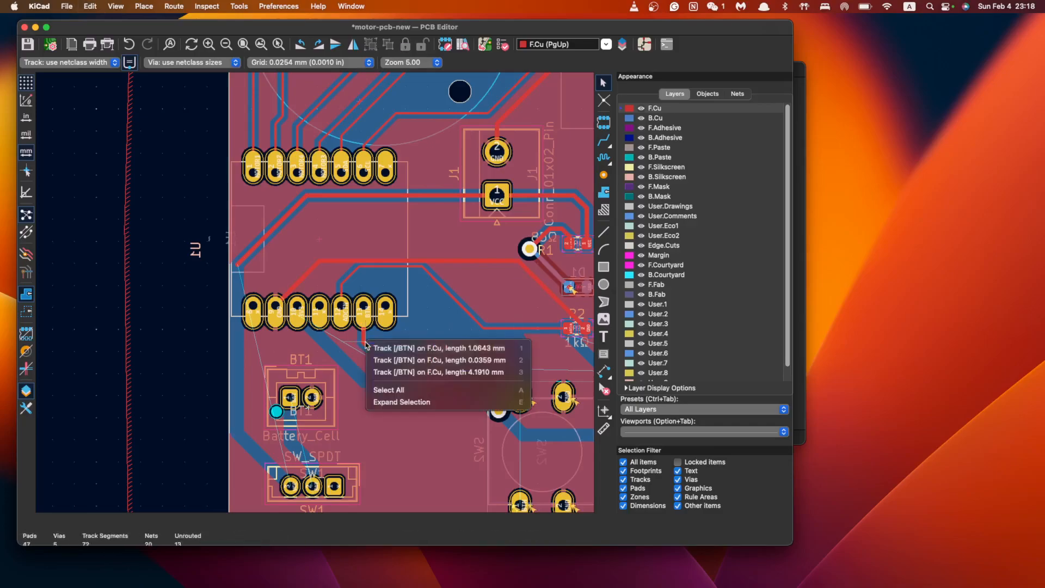
{"action": "left_click", "coordinate": [364, 343]}
{"action": "left_click", "coordinate": [366, 345]}
{"action": "key", "text": "Delete"}
{"action": "left_click", "coordinate": [367, 346]}
{"action": "key", "text": "Delete"}
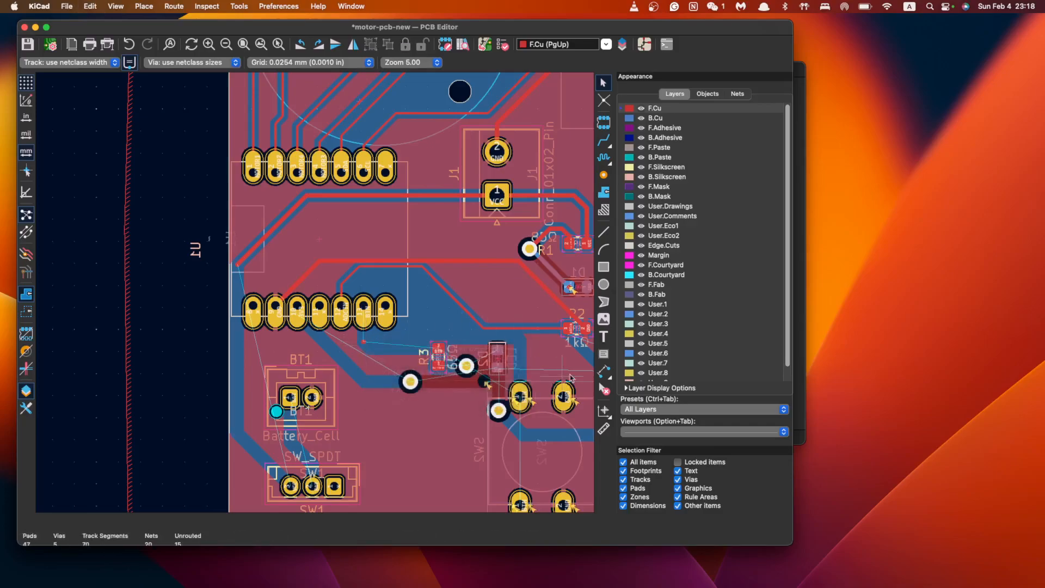
{"action": "scroll", "coordinate": [376, 363], "scroll_direction": "up", "scroll_amount": 1}
{"action": "middle_click_drag", "start_coordinate": [375, 363], "coordinate": [395, 325]}
{"action": "left_click", "coordinate": [383, 300]}
{"action": "key", "text": "Delete"}
{"action": "scroll", "coordinate": [428, 321], "scroll_direction": "down", "scroll_amount": 4}
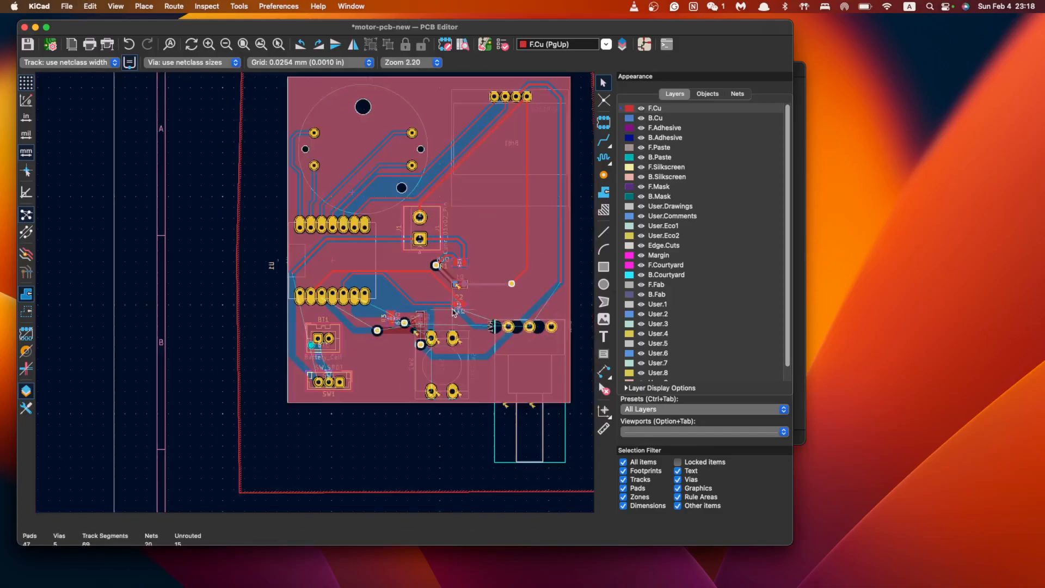
Delete the diagonal GND track by R1, the long horizontal track and the track into R2
{"action": "scroll", "coordinate": [502, 329], "scroll_direction": "up", "scroll_amount": 1}
{"action": "middle_click_drag", "start_coordinate": [502, 330], "coordinate": [427, 331]}
{"action": "scroll", "coordinate": [381, 305], "scroll_direction": "up", "scroll_amount": 5}
{"action": "left_click", "coordinate": [402, 307]}
{"action": "key", "text": "Delete"}
{"action": "left_click", "coordinate": [330, 265]}
{"action": "key", "text": "Delete"}
{"action": "left_click", "coordinate": [395, 350]}
{"action": "key", "text": "Delete"}
Delete the diagonal track above R2, the short horizontal track and the /ADCIN diagonal segment
{"action": "left_click", "coordinate": [278, 310]}
{"action": "key", "text": "Delete"}
{"action": "left_click", "coordinate": [202, 272]}
{"action": "key", "text": "Delete"}
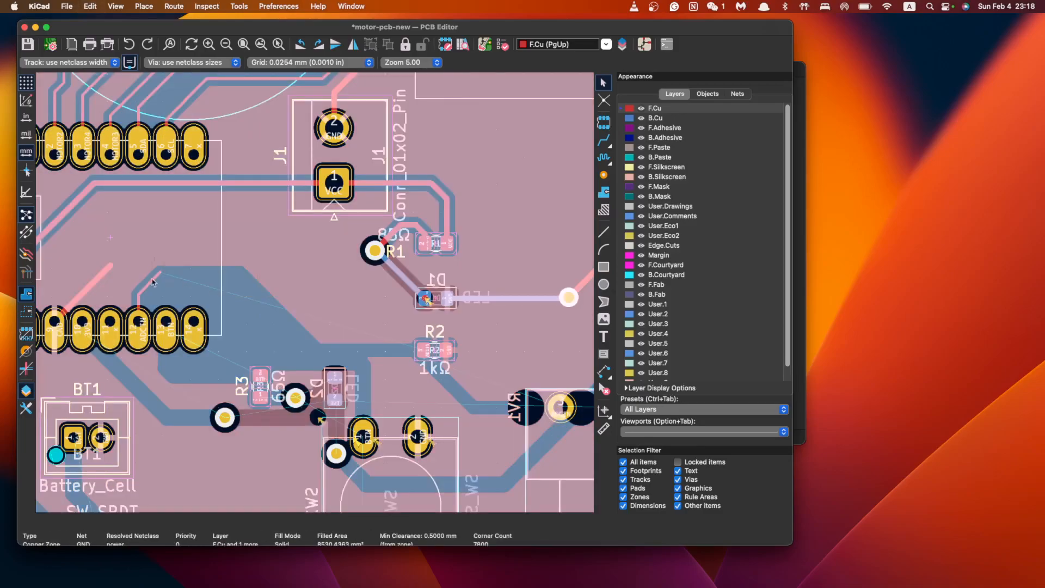
{"action": "left_click", "coordinate": [150, 283]}
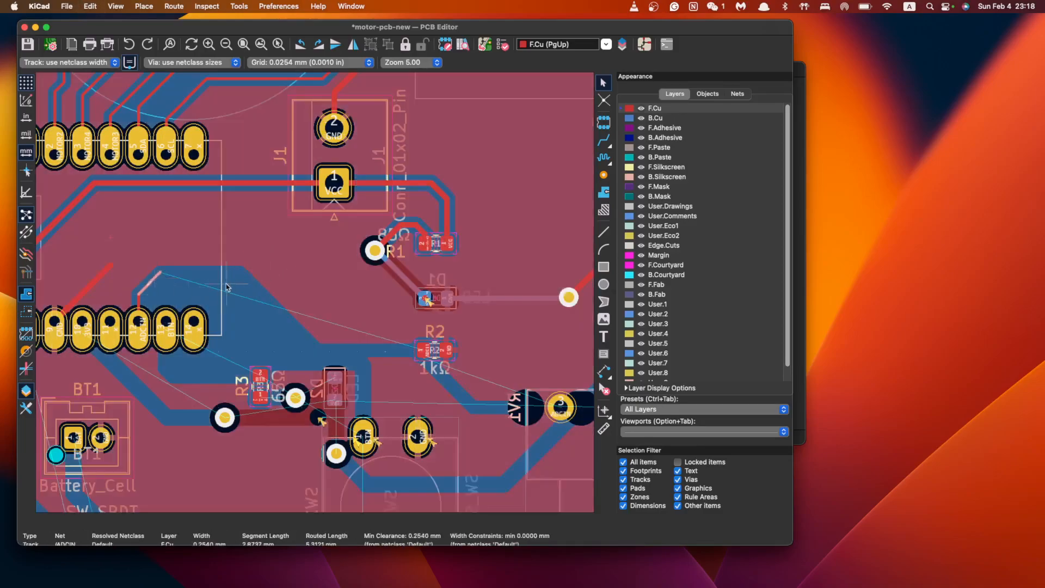
{"action": "key", "text": "Delete"}
{"action": "left_click", "coordinate": [91, 285]}
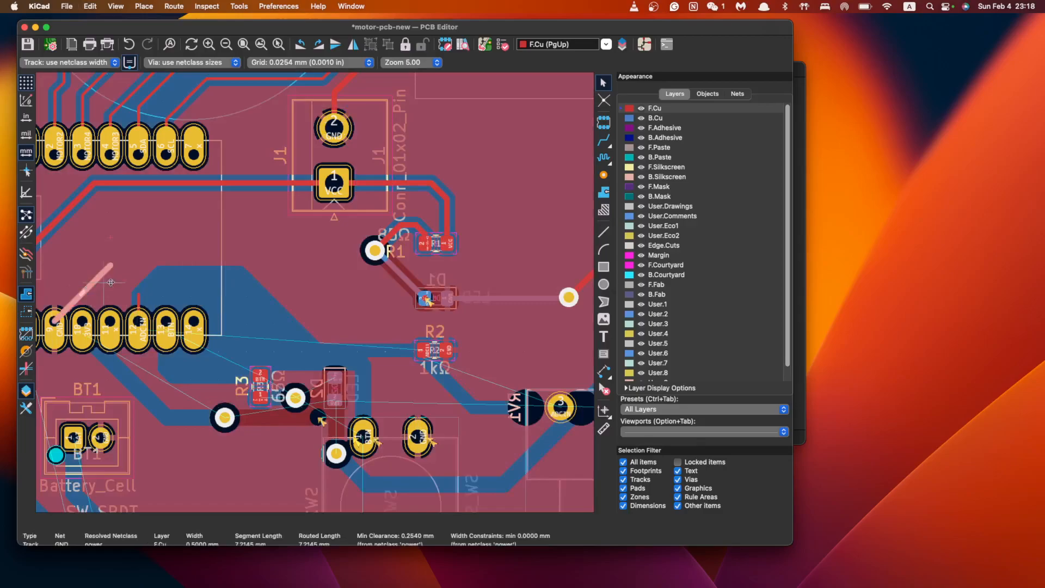
{"action": "scroll", "coordinate": [327, 315], "scroll_direction": "down", "scroll_amount": 5}
{"action": "scroll", "coordinate": [416, 286], "scroll_direction": "up", "scroll_amount": 4}
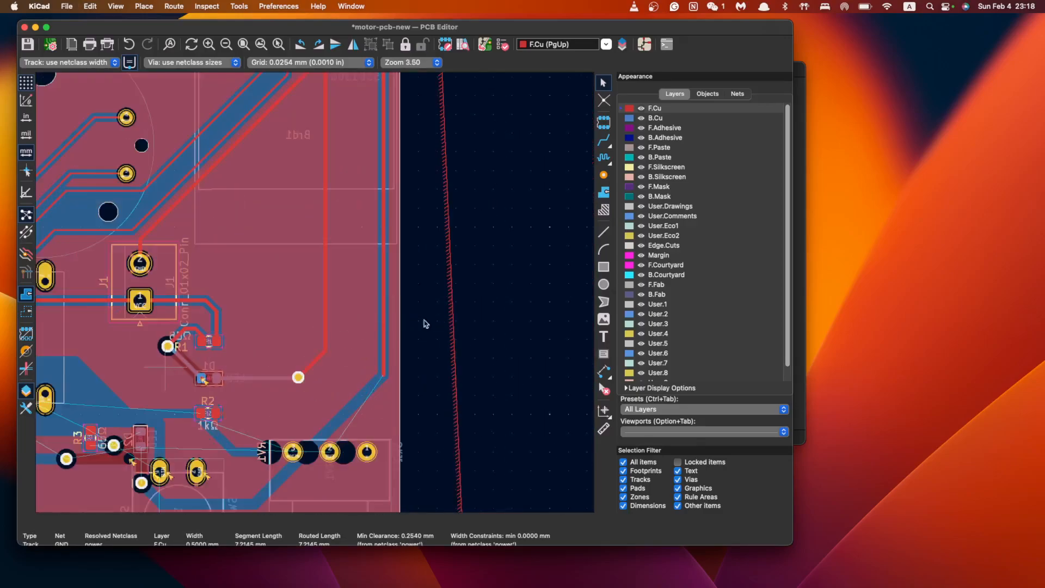
{"action": "scroll", "coordinate": [166, 371], "scroll_direction": "up", "scroll_amount": 3}
{"action": "scroll", "coordinate": [432, 320], "scroll_direction": "down", "scroll_amount": 3}
Remove the vertical track on the right, the GND via and an overlapping GND track
{"action": "left_click", "coordinate": [446, 293]}
{"action": "key", "text": "Delete"}
{"action": "left_click", "coordinate": [417, 358]}
{"action": "left_click", "coordinate": [417, 357]}
{"action": "key", "text": "Delete"}
{"action": "left_click", "coordinate": [442, 326]}
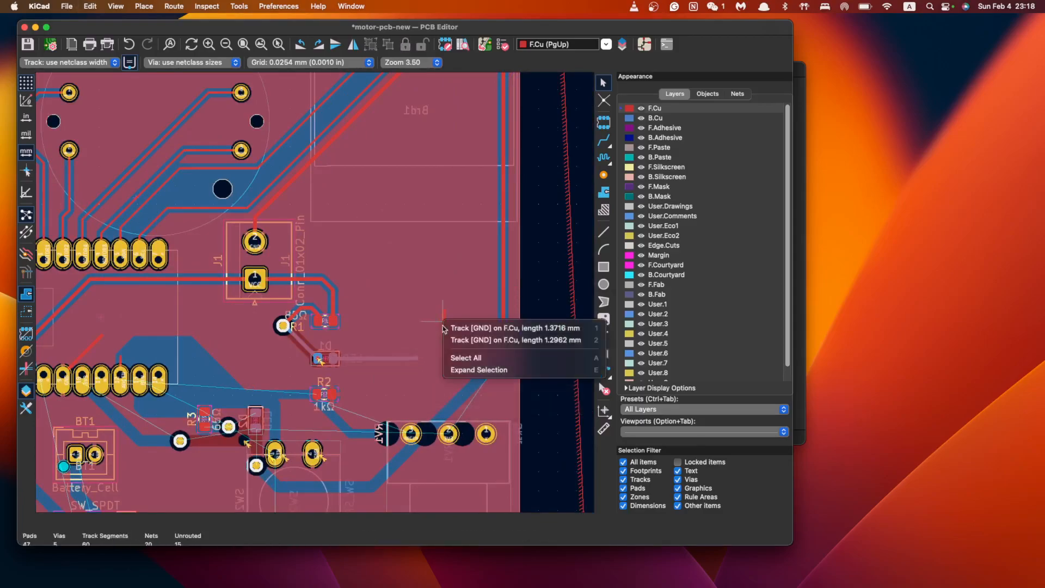
{"action": "key", "text": "1"}
{"action": "key", "text": "Delete"}
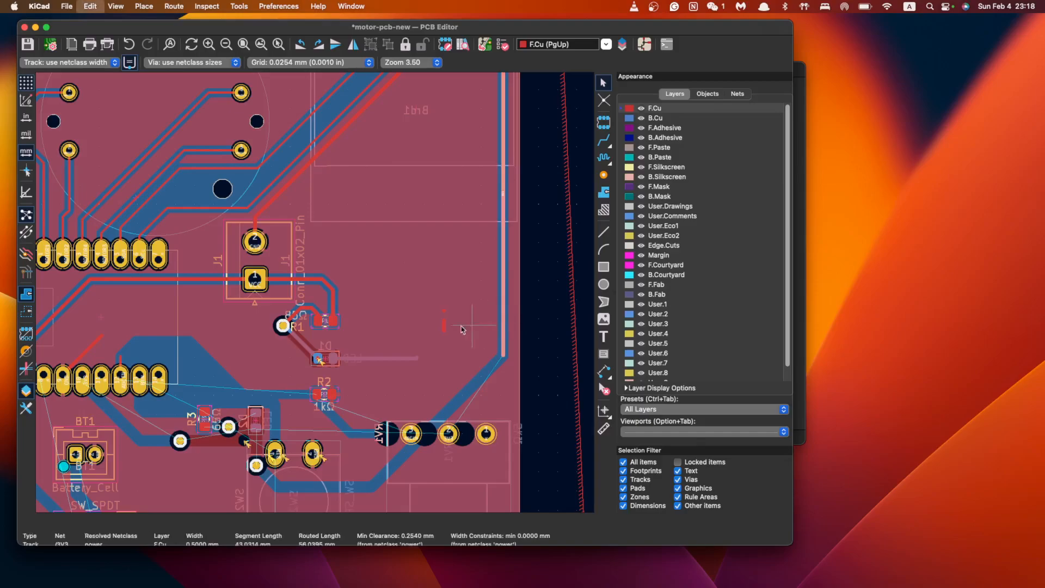
Delete the GND track near D1, D1's pad stub, the diagonal track to D1 and R1's via
{"action": "left_click", "coordinate": [375, 358]}
{"action": "key", "text": "Delete"}
{"action": "left_click", "coordinate": [319, 361]}
{"action": "key", "text": "Delete"}
{"action": "scroll", "coordinate": [319, 365], "scroll_direction": "up", "scroll_amount": 4}
{"action": "middle_click_drag", "start_coordinate": [319, 365], "coordinate": [426, 320]}
{"action": "left_click", "coordinate": [404, 283]}
{"action": "key", "text": "Delete"}
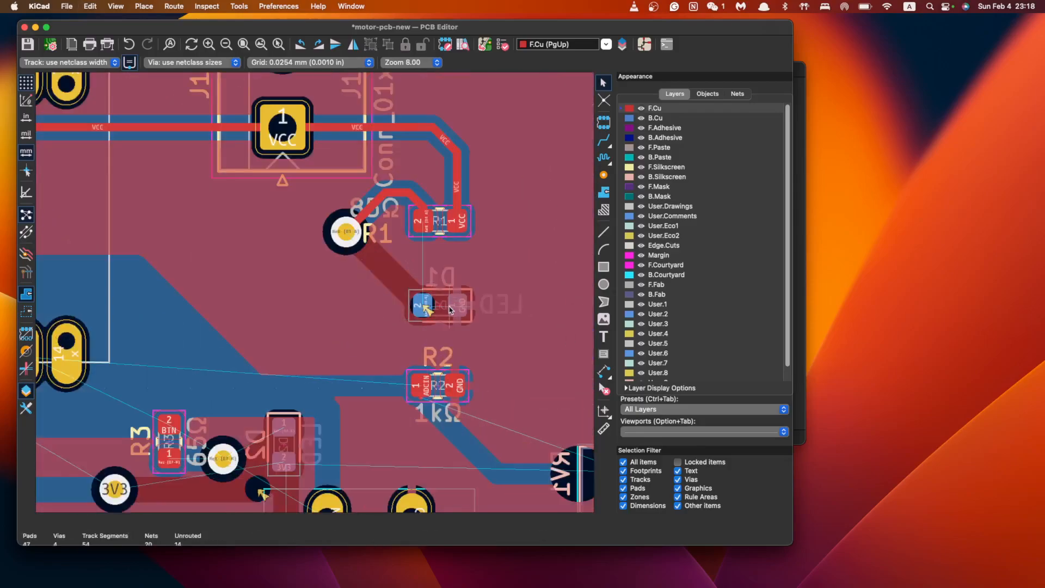
{"action": "key", "text": "Delete"}
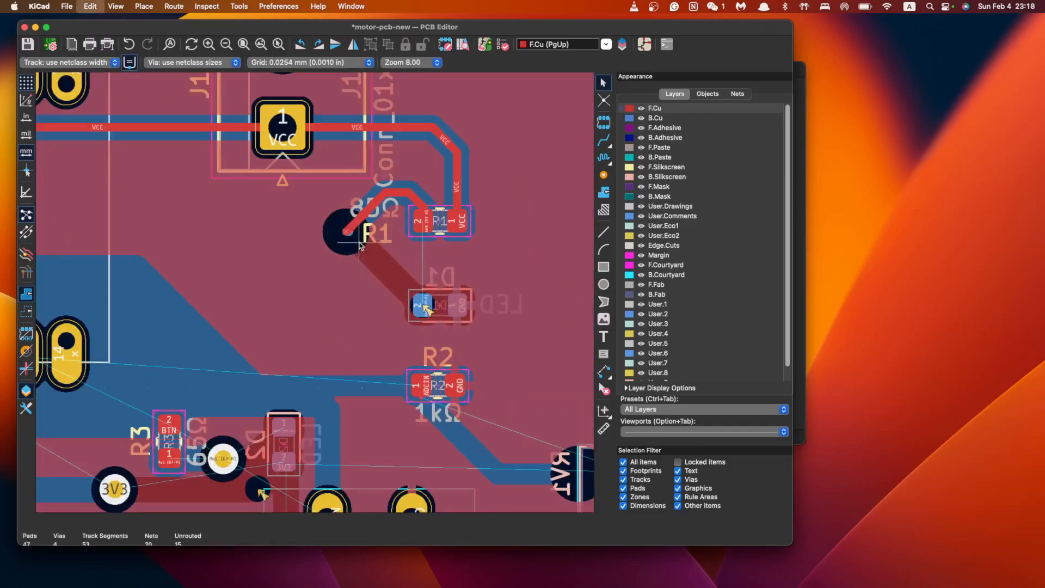
Delete the three track stubs around R1's pad 2
{"action": "left_click", "coordinate": [401, 195]}
{"action": "key", "text": "Delete"}
{"action": "left_click", "coordinate": [419, 200]}
{"action": "key", "text": "Delete"}
{"action": "scroll", "coordinate": [480, 205], "scroll_direction": "up", "scroll_amount": 5}
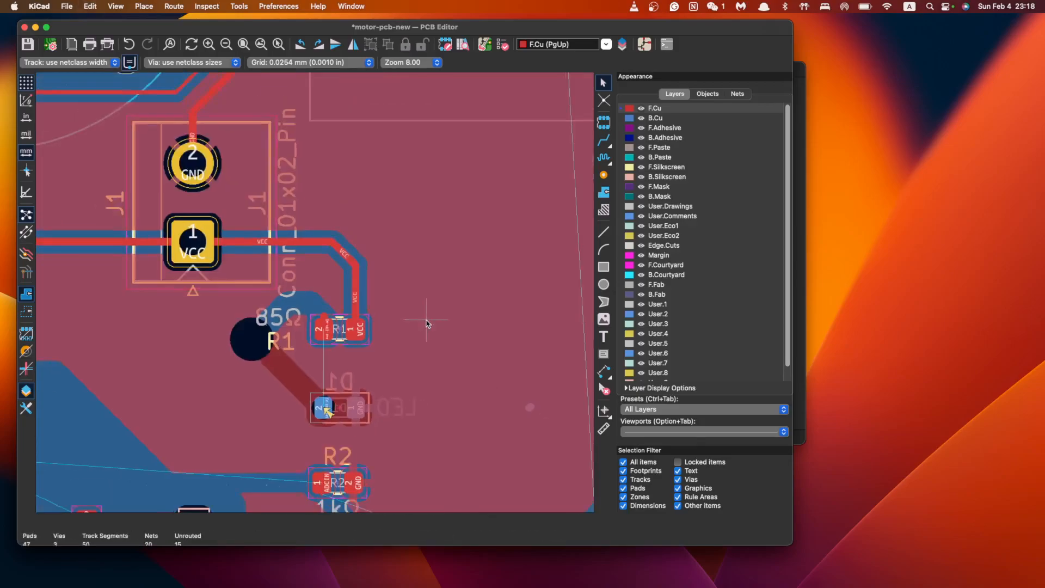
{"action": "left_click", "coordinate": [378, 319]}
{"action": "key", "text": "Delete"}
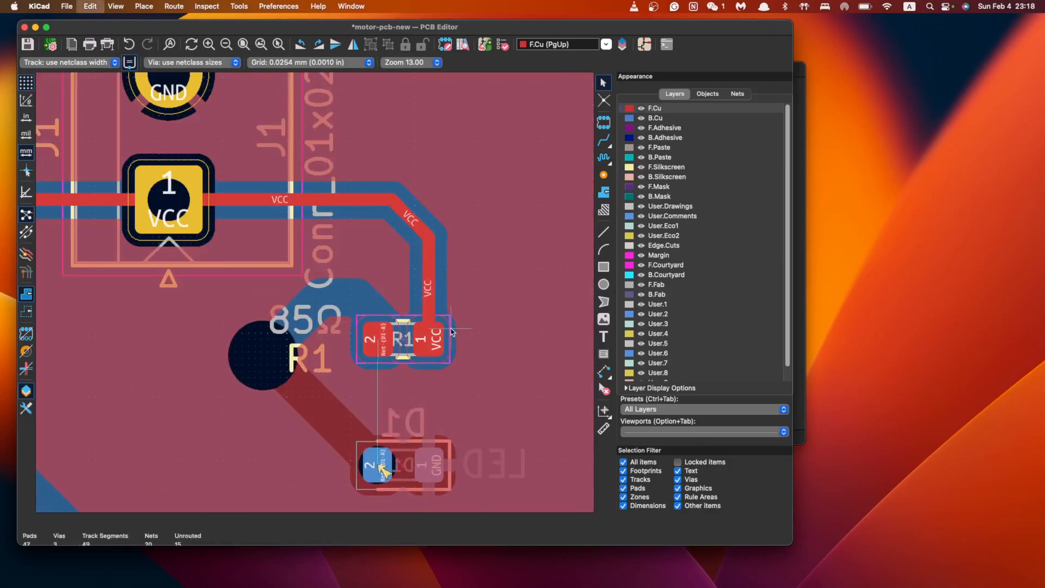
Delete the vertical, diagonal and horizontal VCC track segments
{"action": "left_click", "coordinate": [417, 475]}
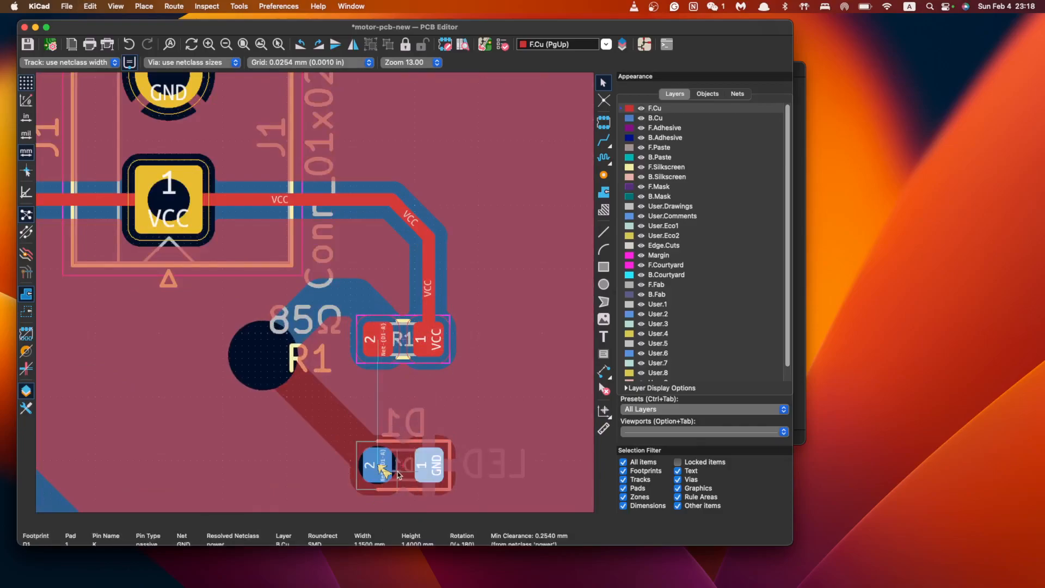
{"action": "left_click", "coordinate": [431, 284]}
{"action": "key", "text": "Delete"}
{"action": "left_click", "coordinate": [414, 223]}
{"action": "key", "text": "Delete"}
{"action": "left_click", "coordinate": [357, 204]}
{"action": "key", "text": "Delete"}
{"action": "scroll", "coordinate": [424, 322], "scroll_direction": "up", "scroll_amount": 3}
{"action": "scroll", "coordinate": [424, 322], "scroll_direction": "down", "scroll_amount": 6}
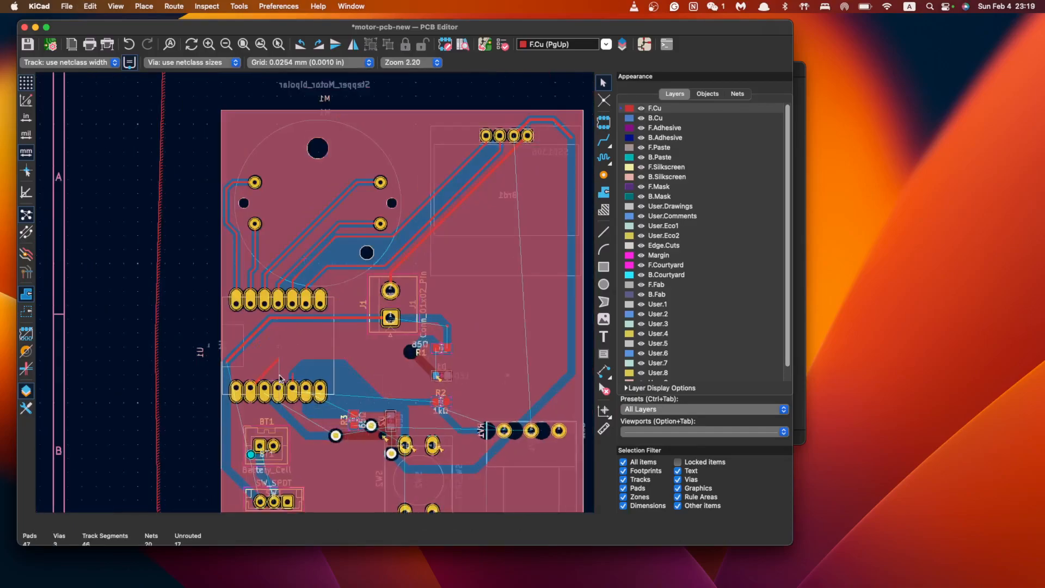
Delete the two tracks near U1's lower pins
{"action": "left_click", "coordinate": [293, 376]}
{"action": "key", "text": "Delete"}
{"action": "left_click", "coordinate": [273, 369]}
{"action": "key", "text": "Delete"}
{"action": "scroll", "coordinate": [546, 396], "scroll_direction": "down", "scroll_amount": 1}
{"action": "scroll", "coordinate": [400, 306], "scroll_direction": "down", "scroll_amount": 1}
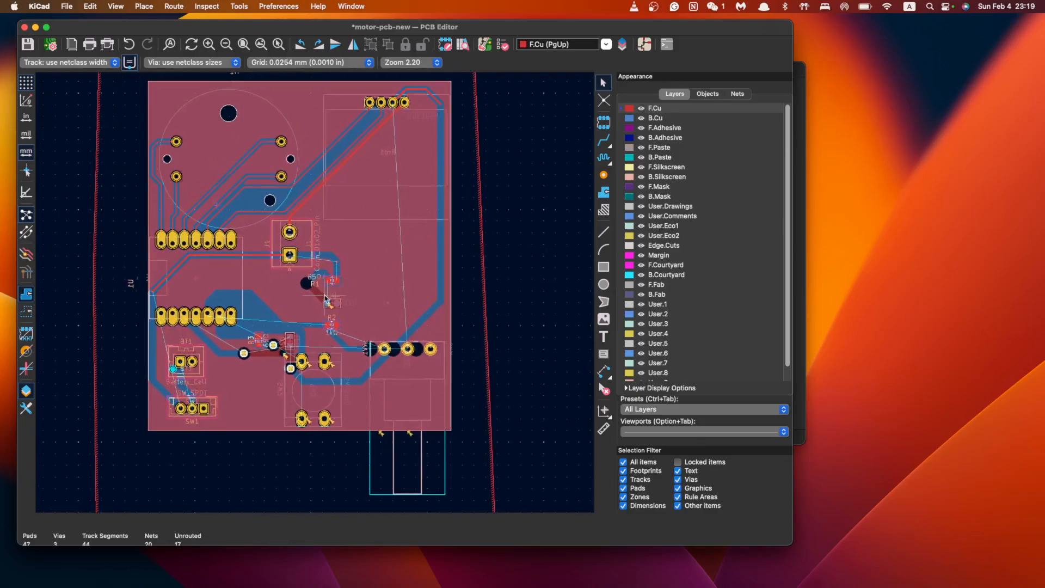
Move R1 up beside J1's VCC pad and delete the small track stub left behind
{"action": "left_click", "coordinate": [331, 280]}
{"action": "left_click", "coordinate": [336, 281]}
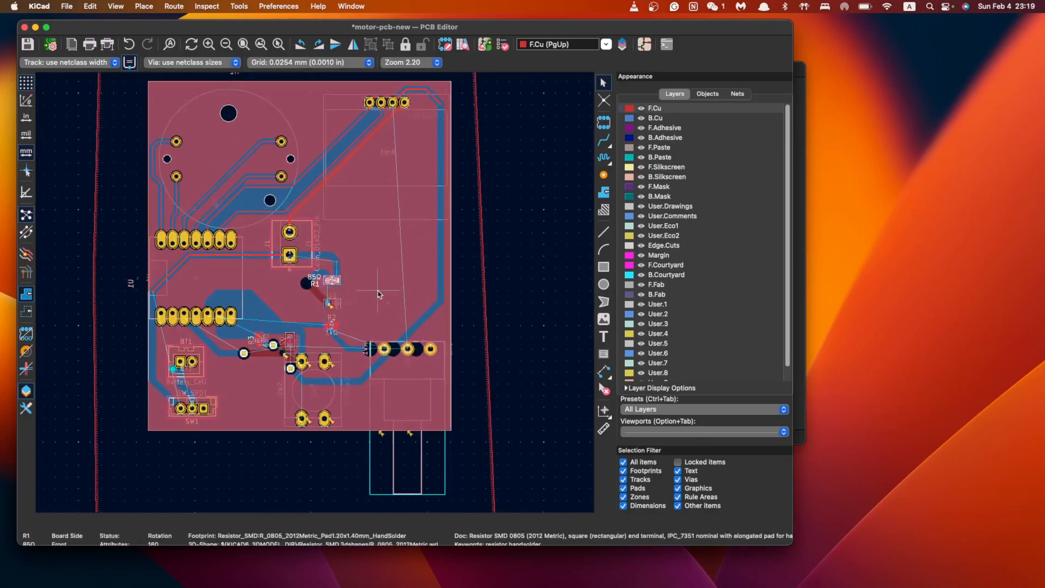
{"action": "scroll", "coordinate": [414, 316], "scroll_direction": "up", "scroll_amount": 8}
{"action": "left_click", "coordinate": [458, 328]}
{"action": "left_click", "coordinate": [407, 344]}
{"action": "left_click", "coordinate": [399, 336]}
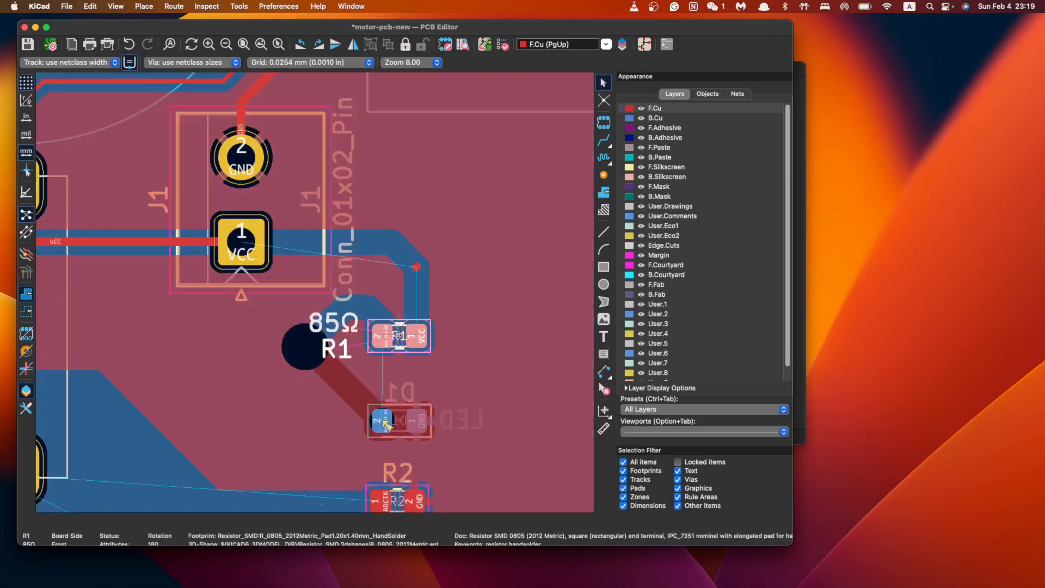
{"action": "left_click_drag", "start_coordinate": [398, 334], "coordinate": [436, 156]}
{"action": "left_click", "coordinate": [418, 267]}
{"action": "key", "text": "Delete"}
Rotate R1 by 90 degrees into line and move D1 up beside it
{"action": "left_click", "coordinate": [431, 158]}
{"action": "left_click", "coordinate": [435, 151]}
{"action": "key", "text": "r"}
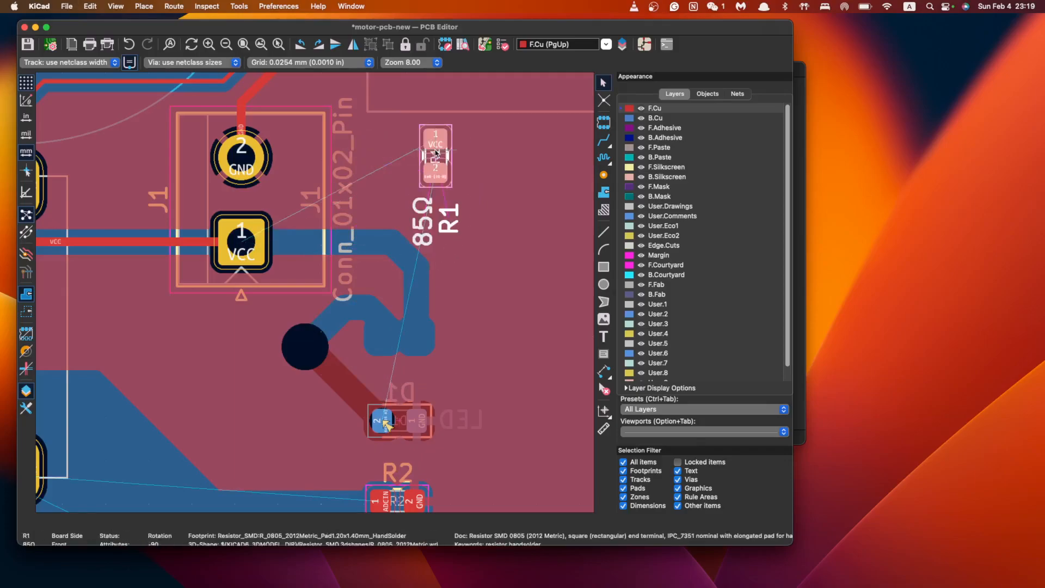
{"action": "left_click_drag", "start_coordinate": [439, 156], "coordinate": [392, 157]}
{"action": "scroll", "coordinate": [400, 261], "scroll_direction": "down", "scroll_amount": 1}
{"action": "left_click", "coordinate": [315, 434]}
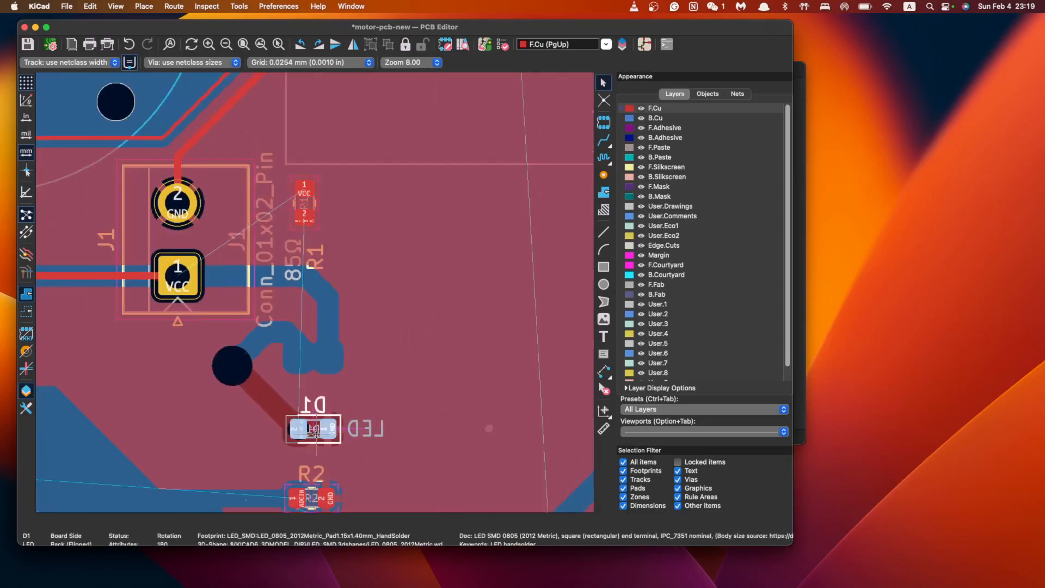
{"action": "left_click_drag", "start_coordinate": [316, 434], "coordinate": [357, 214]}
Place R2 just left of J1 and delete the VCC track from J1's pad 1
{"action": "middle_click_drag", "start_coordinate": [303, 467], "coordinate": [423, 318]}
{"action": "left_click", "coordinate": [430, 345]}
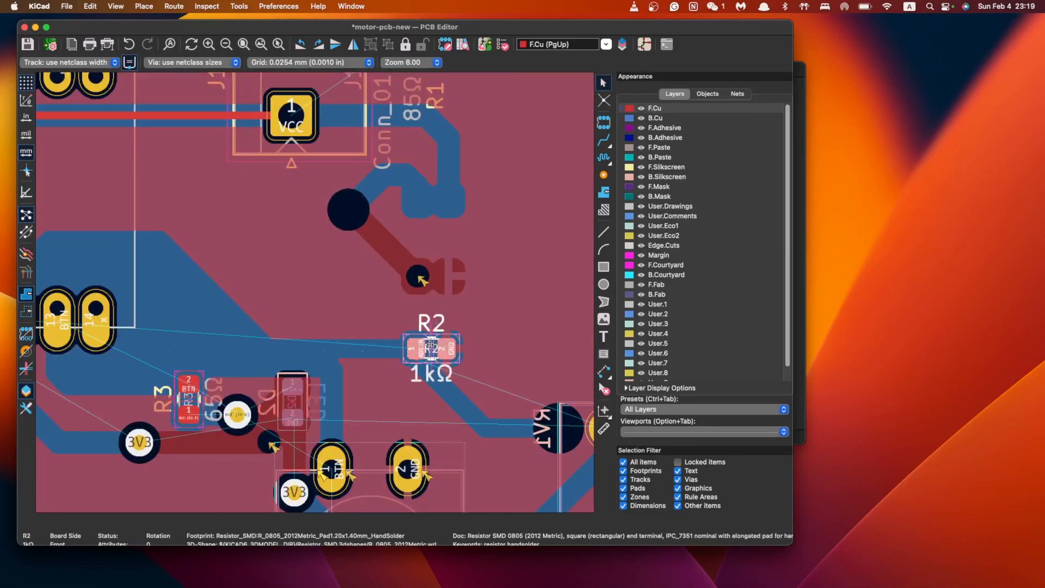
{"action": "key", "text": "m"}
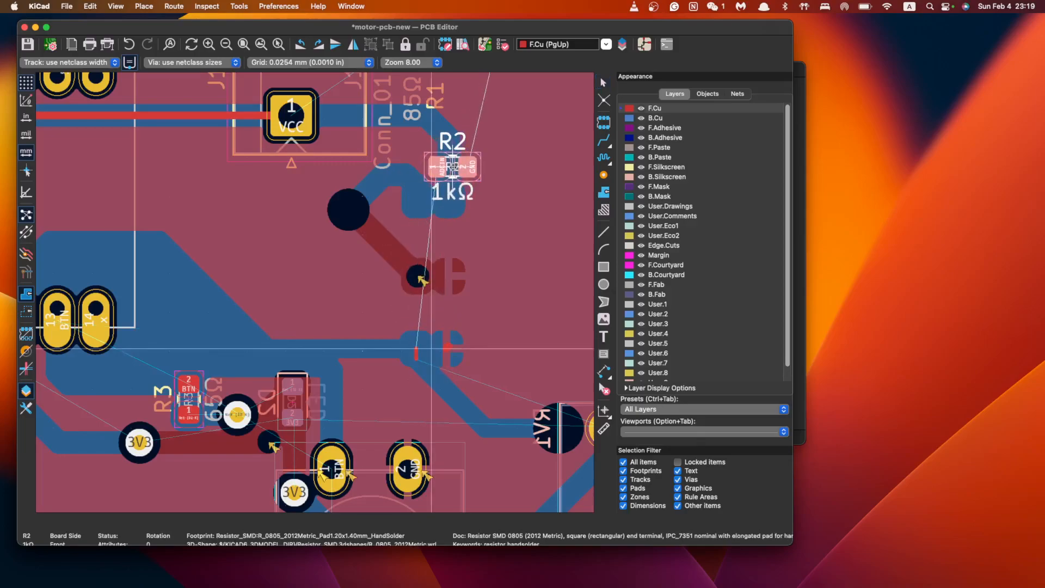
{"action": "scroll", "coordinate": [496, 158], "scroll_direction": "down", "scroll_amount": 3}
{"action": "middle_click_drag", "start_coordinate": [496, 158], "coordinate": [426, 319]}
{"action": "scroll", "coordinate": [202, 331], "scroll_direction": "up", "scroll_amount": 1}
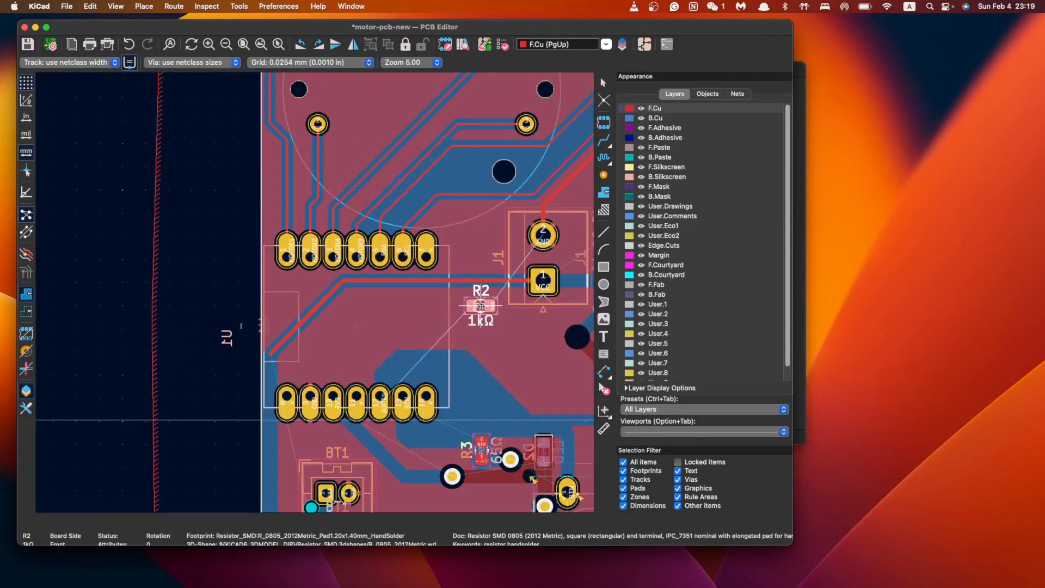
{"action": "left_click", "coordinate": [482, 303]}
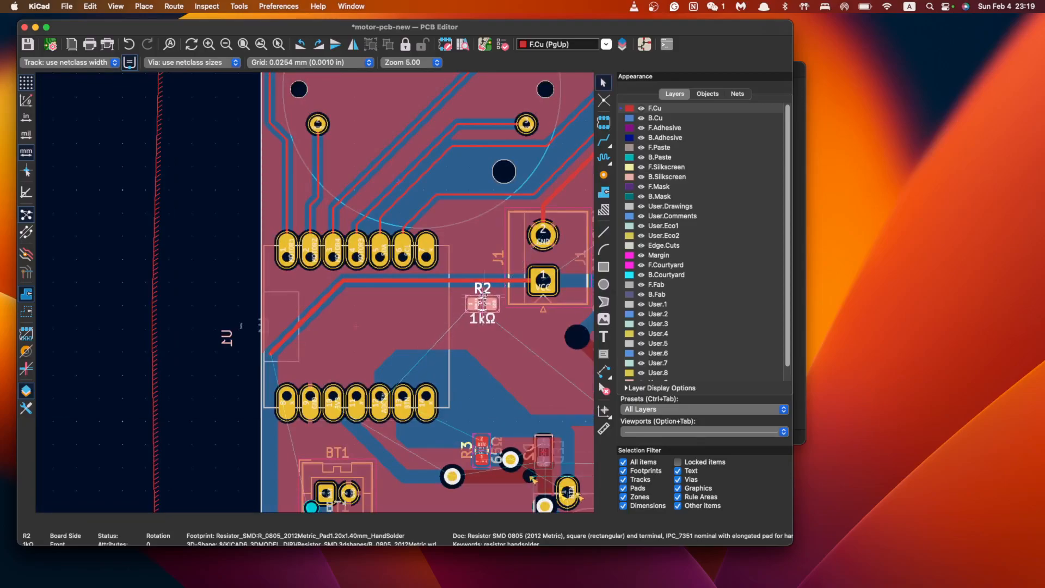
{"action": "left_click", "coordinate": [505, 281]}
{"action": "key", "text": "Delete"}
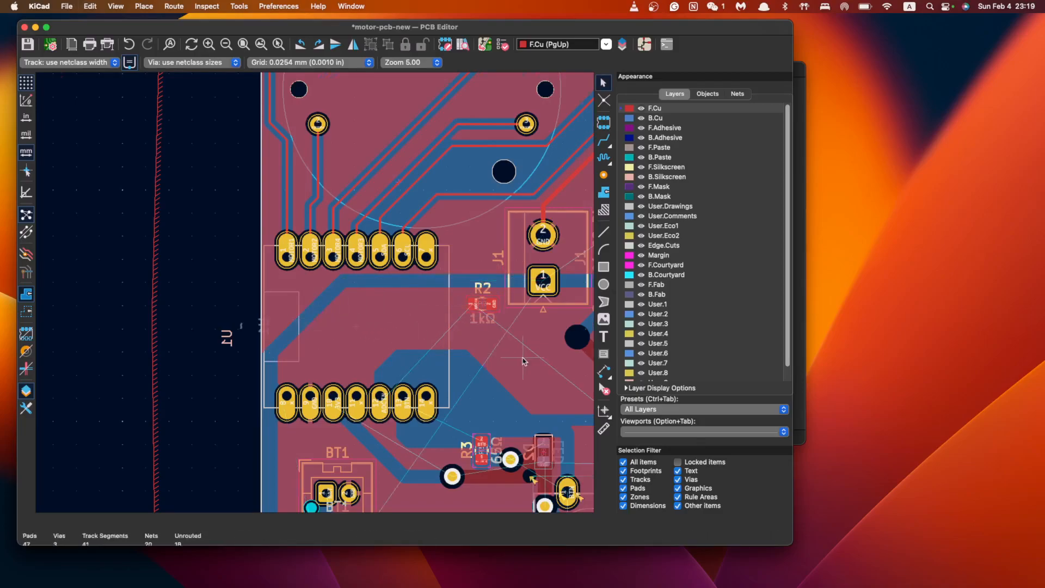
{"action": "scroll", "coordinate": [523, 361], "scroll_direction": "down", "scroll_amount": 2}
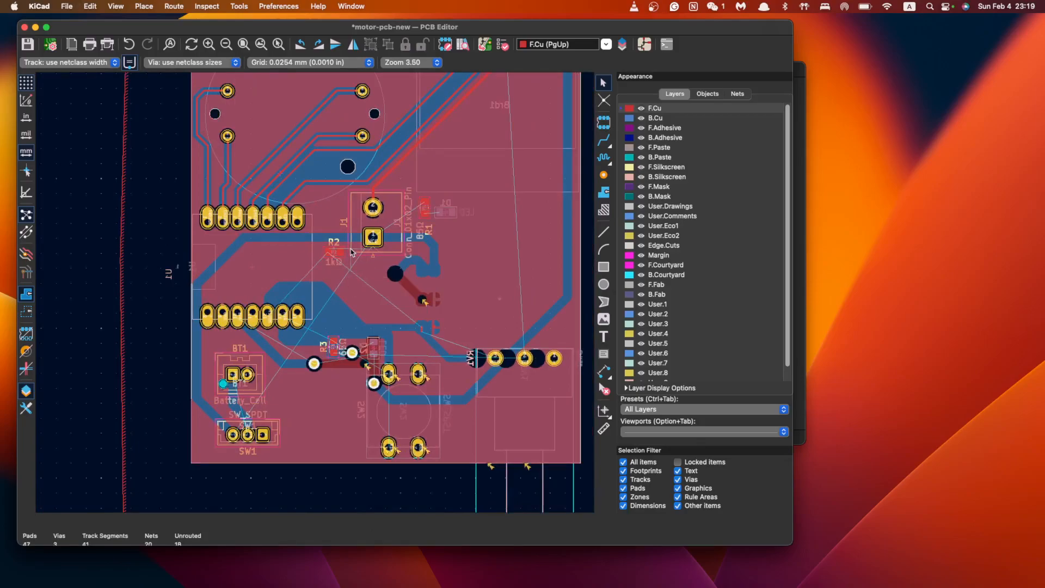
Pick up R3 and rotate it while moving it
{"action": "left_click", "coordinate": [335, 347]}
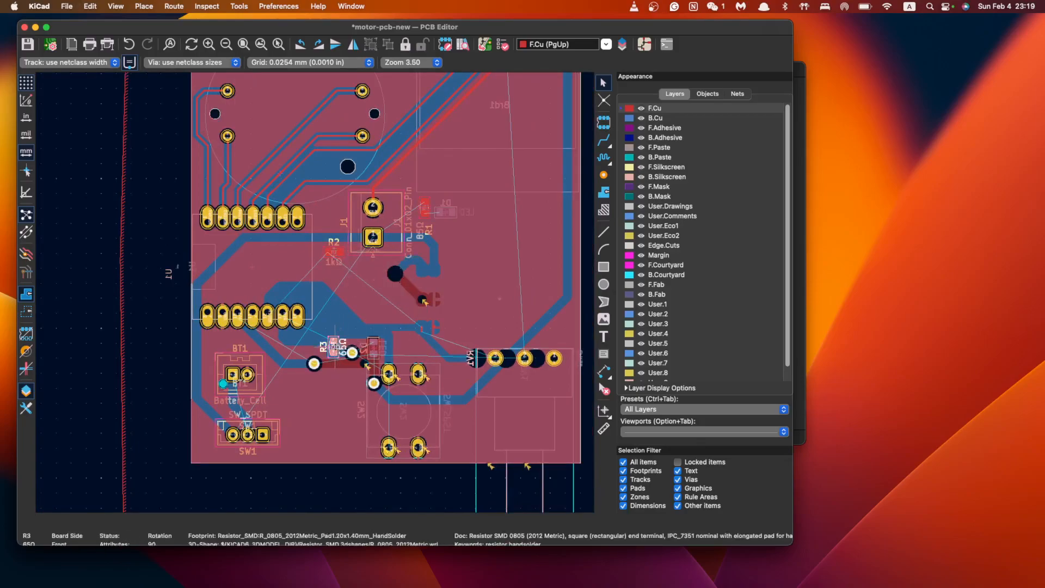
{"action": "key", "text": "m"}
{"action": "key", "text": "r"}
{"action": "key", "text": "r"}
{"action": "key", "text": "r"}
{"action": "key", "text": "r"}
{"action": "key", "text": "r"}
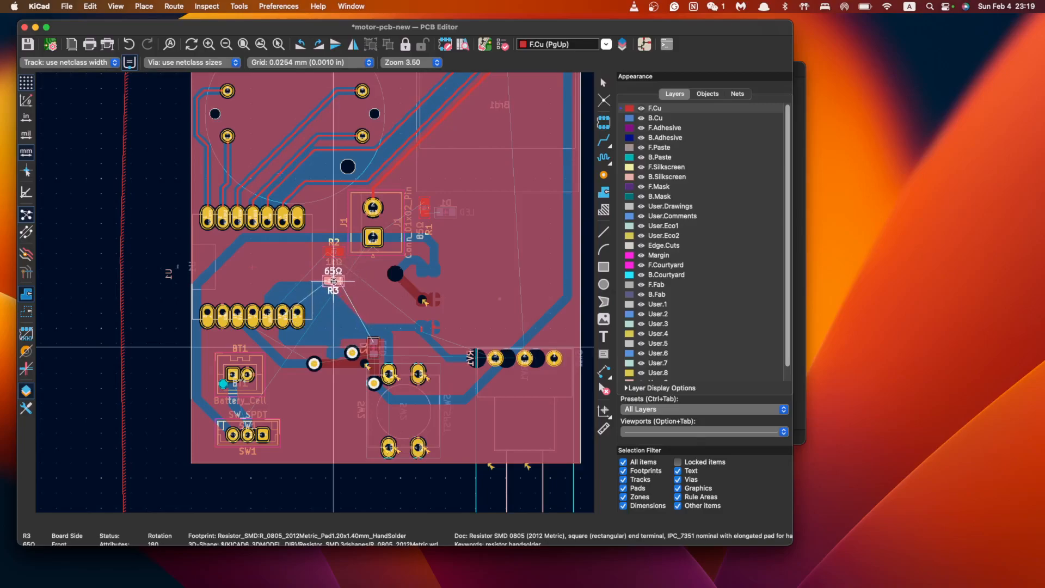
Place R3 just below R2 and delete the two leftover track segments nearby
{"action": "left_click", "coordinate": [333, 284]}
{"action": "scroll", "coordinate": [427, 252], "scroll_direction": "up", "scroll_amount": 3}
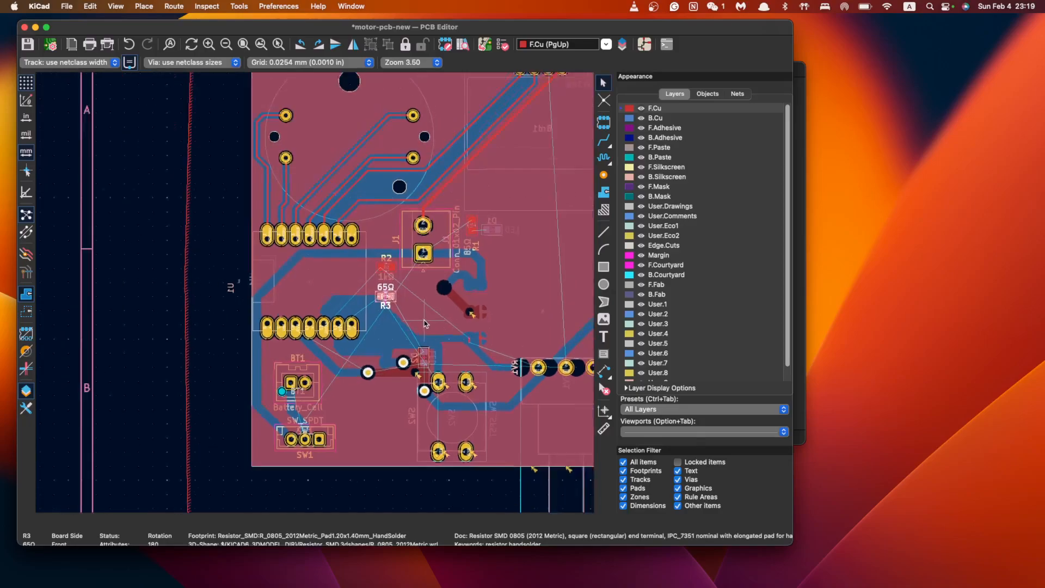
{"action": "left_click", "coordinate": [411, 284]}
{"action": "key", "text": "Delete"}
{"action": "left_click", "coordinate": [433, 285]}
{"action": "key", "text": "Delete"}
Rotate LED D2 to lie horizontally and drop it beside R3
{"action": "scroll", "coordinate": [519, 276], "scroll_direction": "right", "scroll_amount": 4}
{"action": "scroll", "coordinate": [518, 276], "scroll_direction": "up", "scroll_amount": 2}
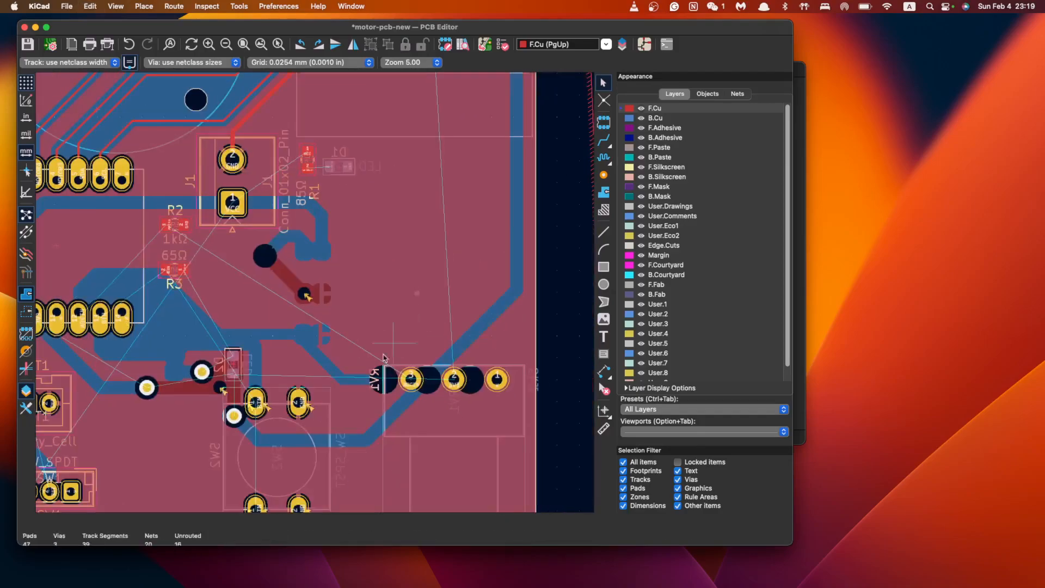
{"action": "scroll", "coordinate": [432, 334], "scroll_direction": "down", "scroll_amount": 2}
{"action": "scroll", "coordinate": [427, 321], "scroll_direction": "right", "scroll_amount": 1}
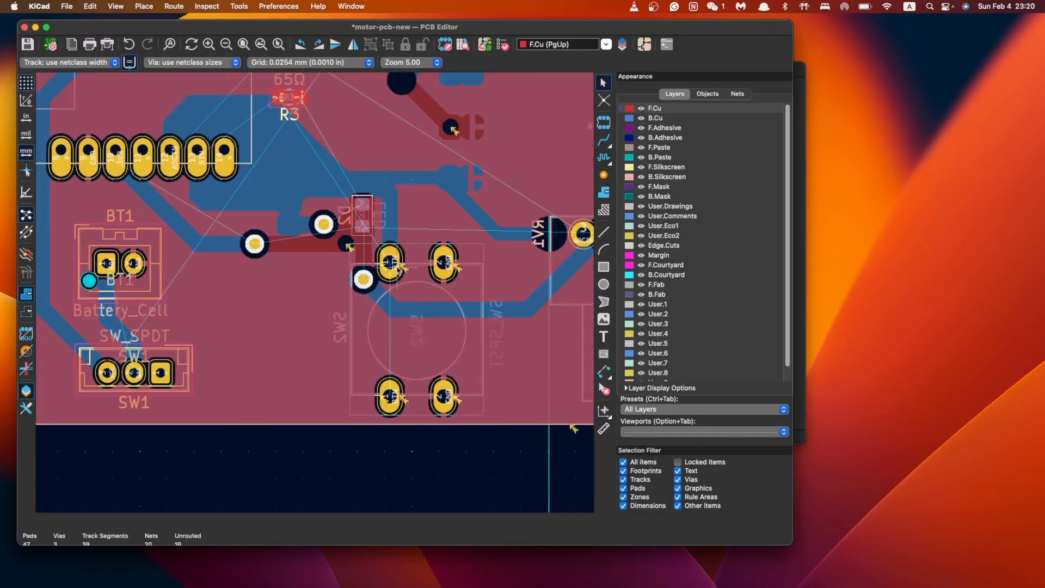
{"action": "scroll", "coordinate": [417, 319], "scroll_direction": "left", "scroll_amount": 4}
{"action": "scroll", "coordinate": [417, 319], "scroll_direction": "up", "scroll_amount": 2}
{"action": "left_click", "coordinate": [398, 288]}
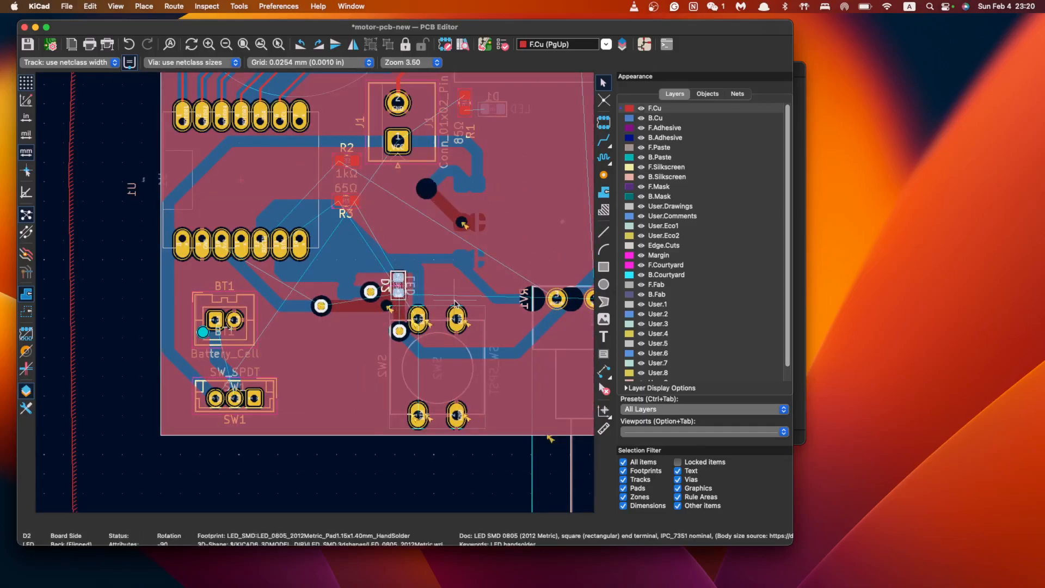
{"action": "key", "text": "m"}
{"action": "key", "text": "r"}
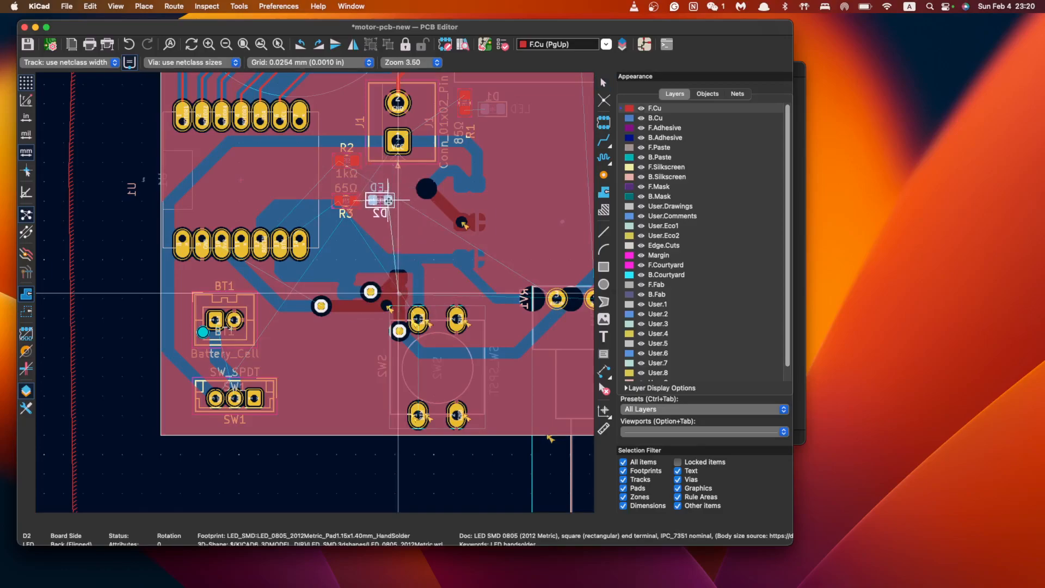
{"action": "left_click", "coordinate": [389, 200]}
Stand D1 upright beside R1 and delete the leftover stub track
{"action": "scroll", "coordinate": [327, 228], "scroll_direction": "up", "scroll_amount": 5}
{"action": "scroll", "coordinate": [326, 229], "scroll_direction": "right", "scroll_amount": 5}
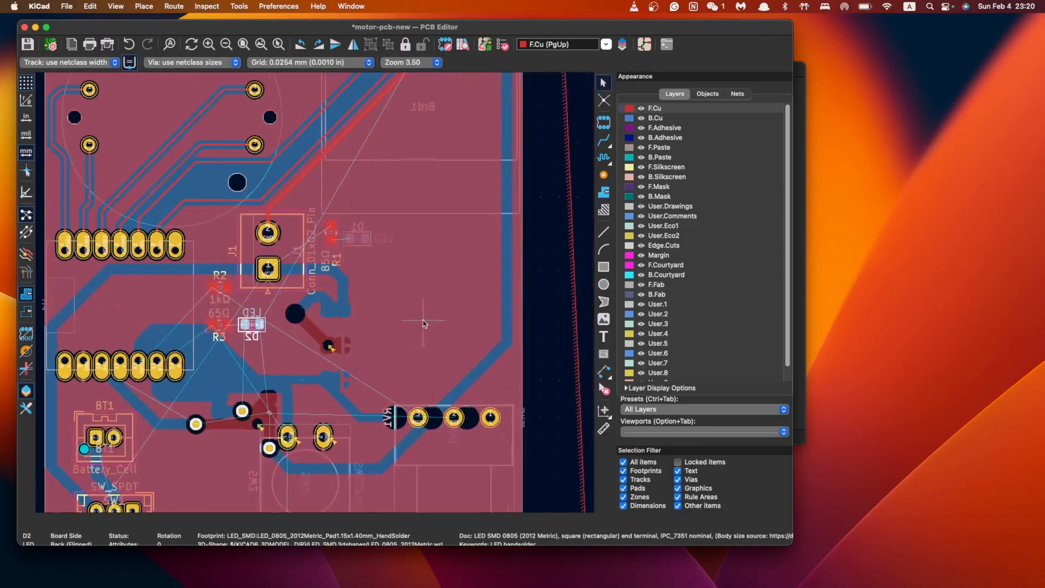
{"action": "left_click", "coordinate": [355, 235]}
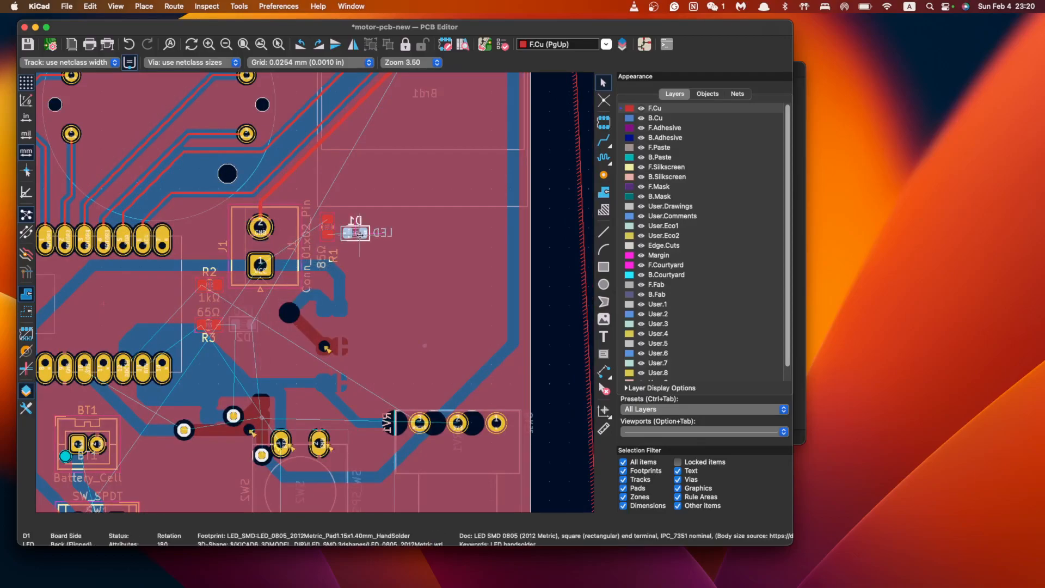
{"action": "key", "text": "m"}
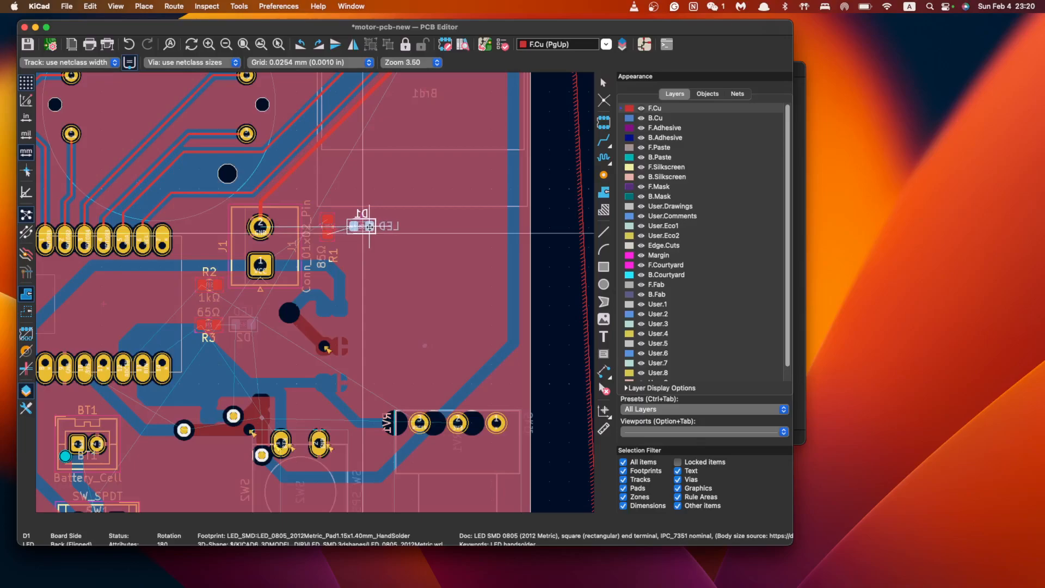
{"action": "key", "text": "r"}
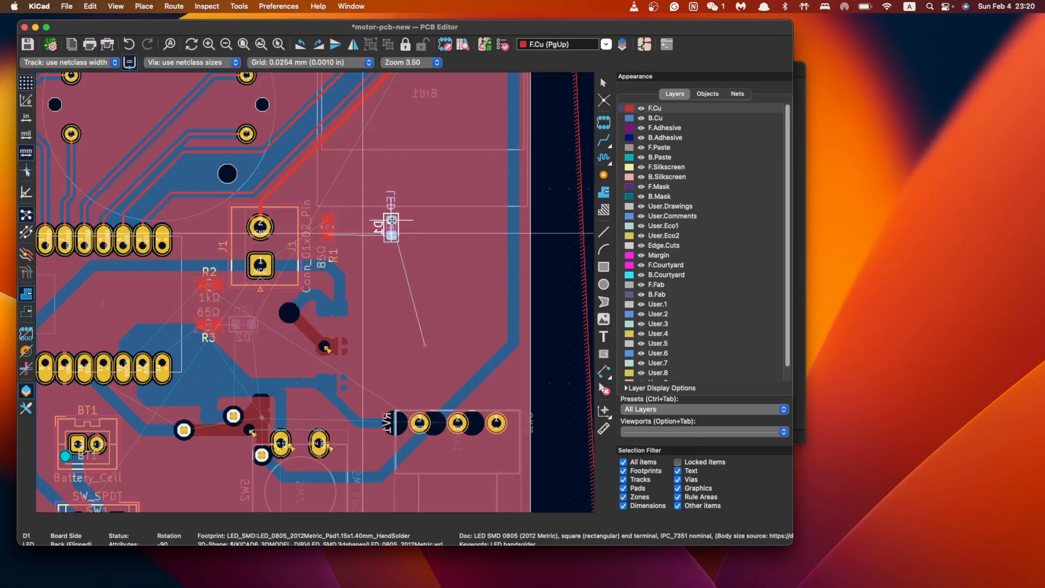
{"action": "left_click", "coordinate": [387, 221]}
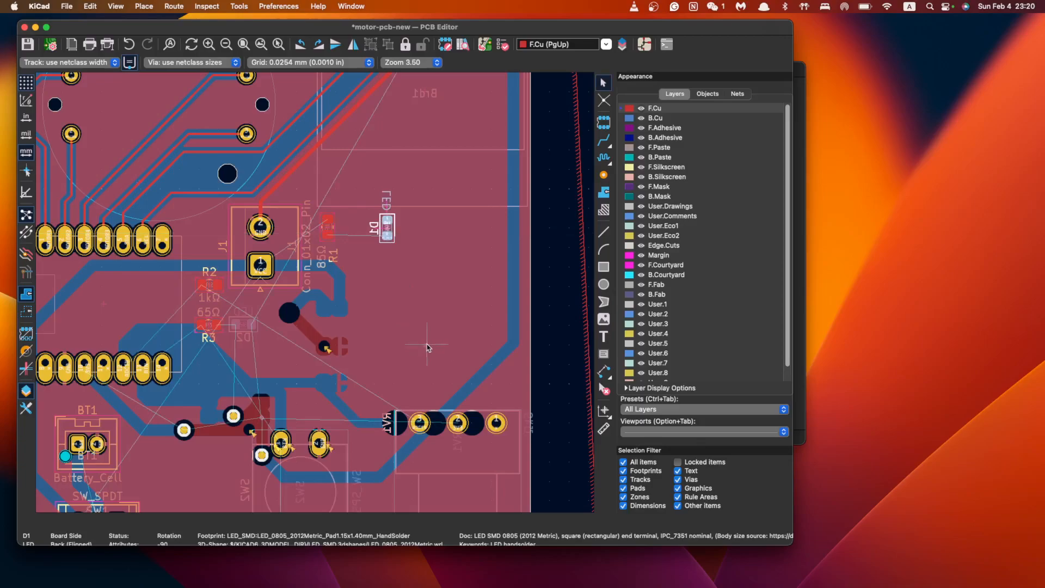
{"action": "key", "text": "Delete"}
{"action": "scroll", "coordinate": [447, 315], "scroll_direction": "down", "scroll_amount": 5}
{"action": "scroll", "coordinate": [427, 321], "scroll_direction": "up", "scroll_amount": 5}
{"action": "scroll", "coordinate": [431, 355], "scroll_direction": "down", "scroll_amount": 2}
{"action": "scroll", "coordinate": [432, 354], "scroll_direction": "right", "scroll_amount": 3}
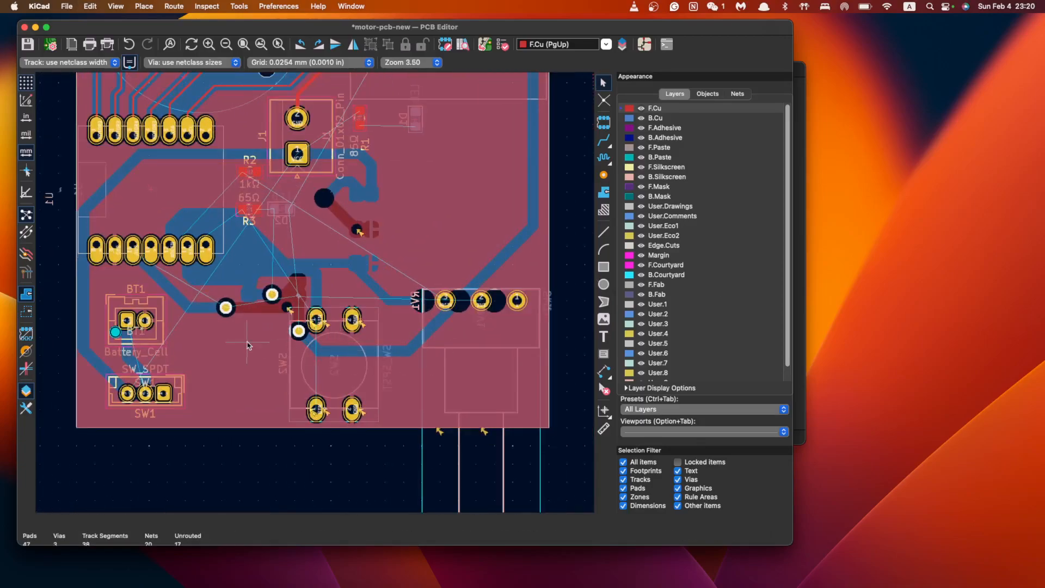
Delete the leftover vias near D2's cathode net, including the last remaining one
{"action": "left_click", "coordinate": [278, 301]}
{"action": "key", "text": "Escape"}
{"action": "key", "text": "Delete"}
{"action": "key", "text": "Delete"}
{"action": "scroll", "coordinate": [301, 308], "scroll_direction": "up", "scroll_amount": 6}
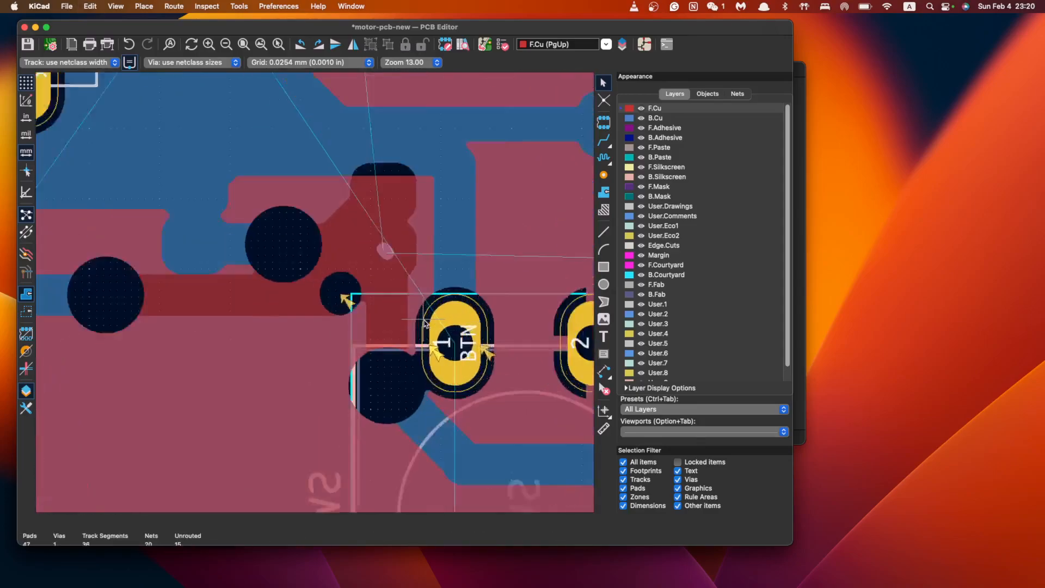
{"action": "left_click", "coordinate": [365, 216]}
{"action": "key", "text": "Delete"}
Shift push button SW2 slightly to the right beside potentiometer RV1
{"action": "scroll", "coordinate": [424, 317], "scroll_direction": "down", "scroll_amount": 5}
{"action": "scroll", "coordinate": [430, 325], "scroll_direction": "down", "scroll_amount": 3}
{"action": "scroll", "coordinate": [425, 324], "scroll_direction": "left", "scroll_amount": 4}
{"action": "scroll", "coordinate": [403, 321], "scroll_direction": "right", "scroll_amount": 4}
{"action": "scroll", "coordinate": [482, 316], "scroll_direction": "down", "scroll_amount": 3}
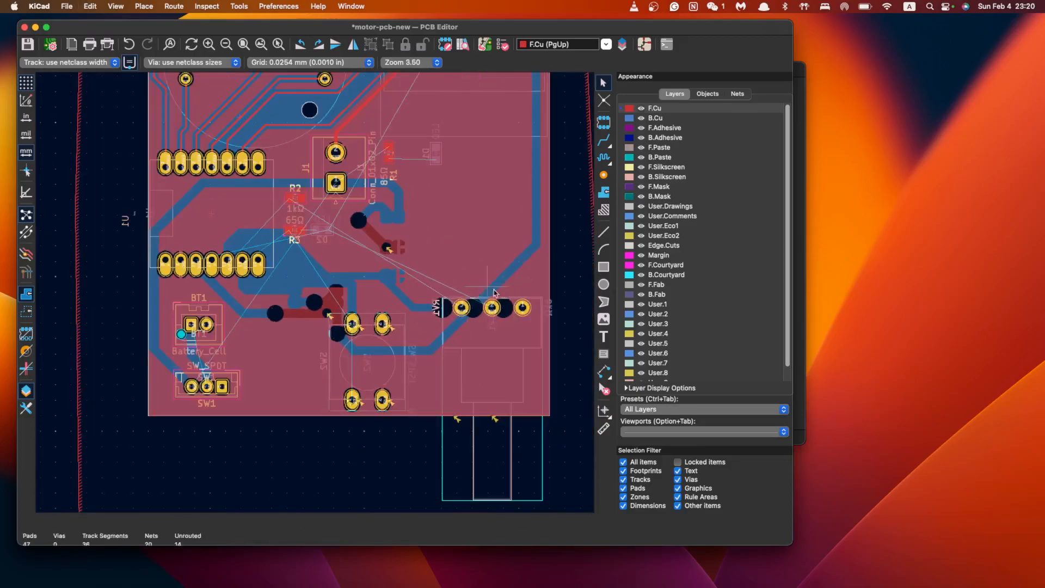
{"action": "scroll", "coordinate": [488, 290], "scroll_direction": "right", "scroll_amount": 4}
{"action": "left_click", "coordinate": [381, 348]}
{"action": "left_click", "coordinate": [256, 364]}
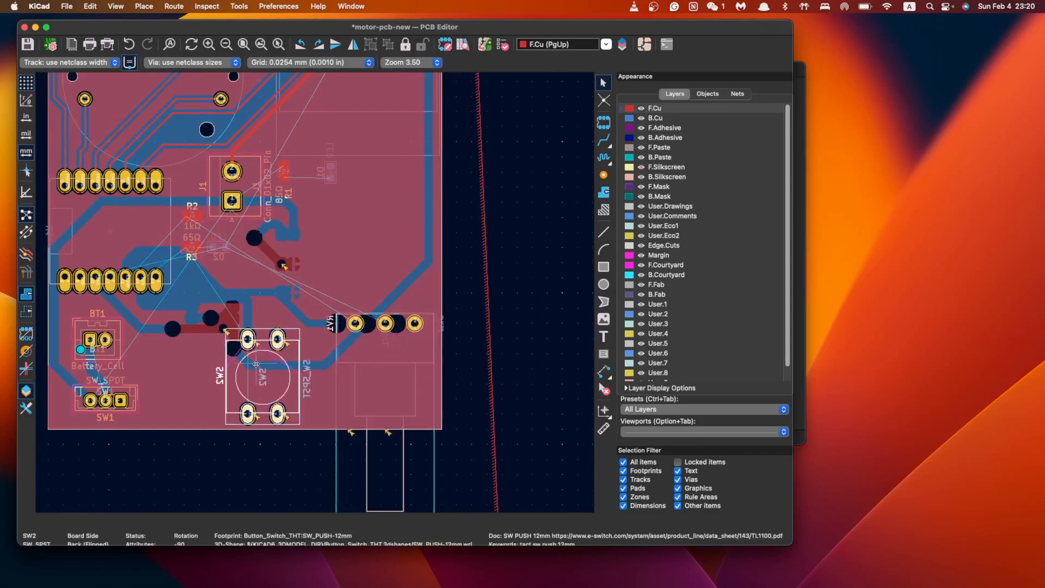
{"action": "left_click_drag", "start_coordinate": [256, 364], "coordinate": [290, 376]}
Move battery holder BT1 beside the switches and slide switch SW1 directly below it
{"action": "left_click", "coordinate": [98, 331]}
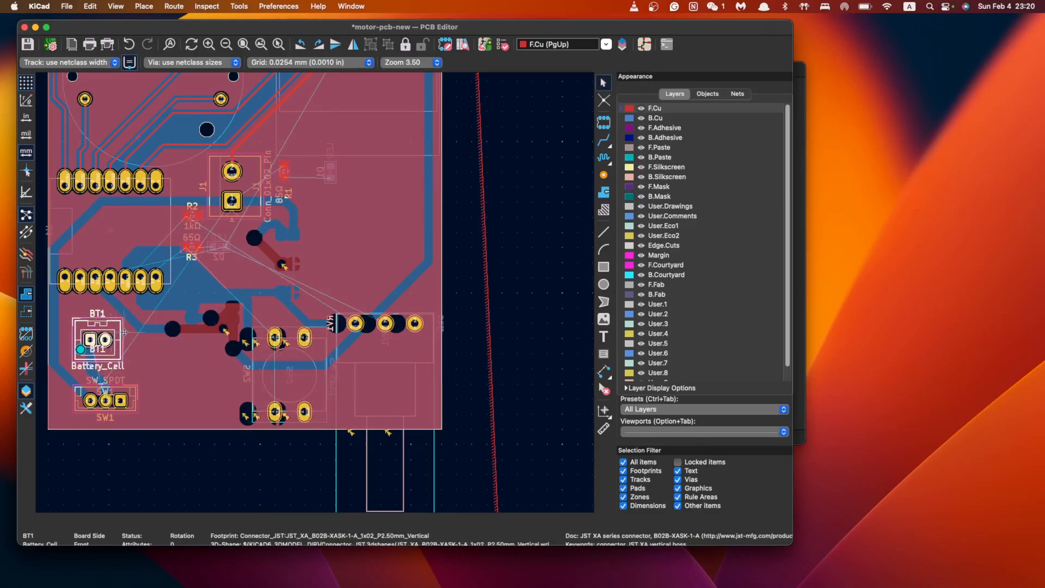
{"action": "left_click_drag", "start_coordinate": [105, 341], "coordinate": [231, 349]}
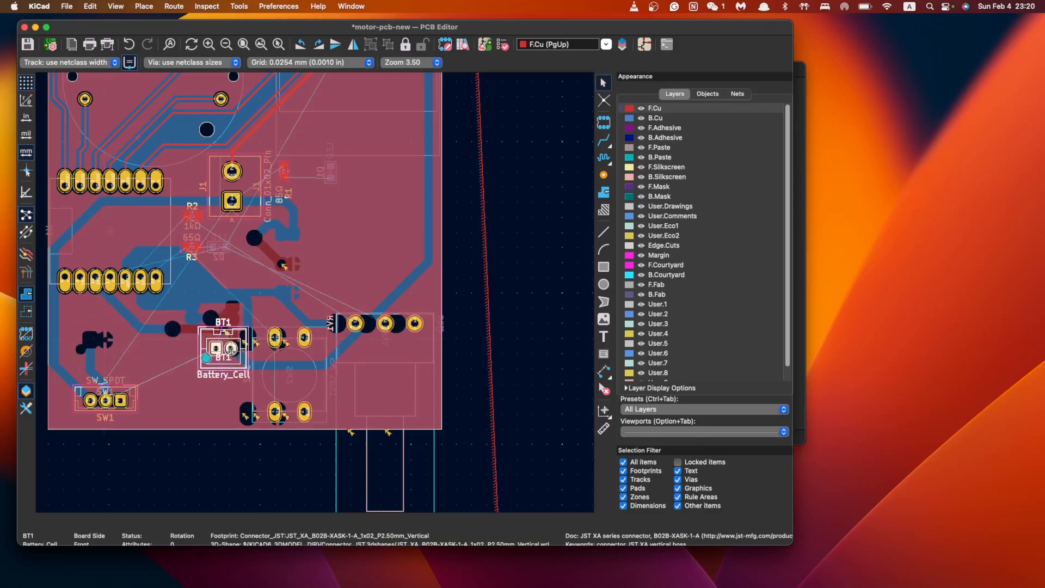
{"action": "left_click", "coordinate": [105, 390]}
{"action": "left_click_drag", "start_coordinate": [105, 392], "coordinate": [218, 401]}
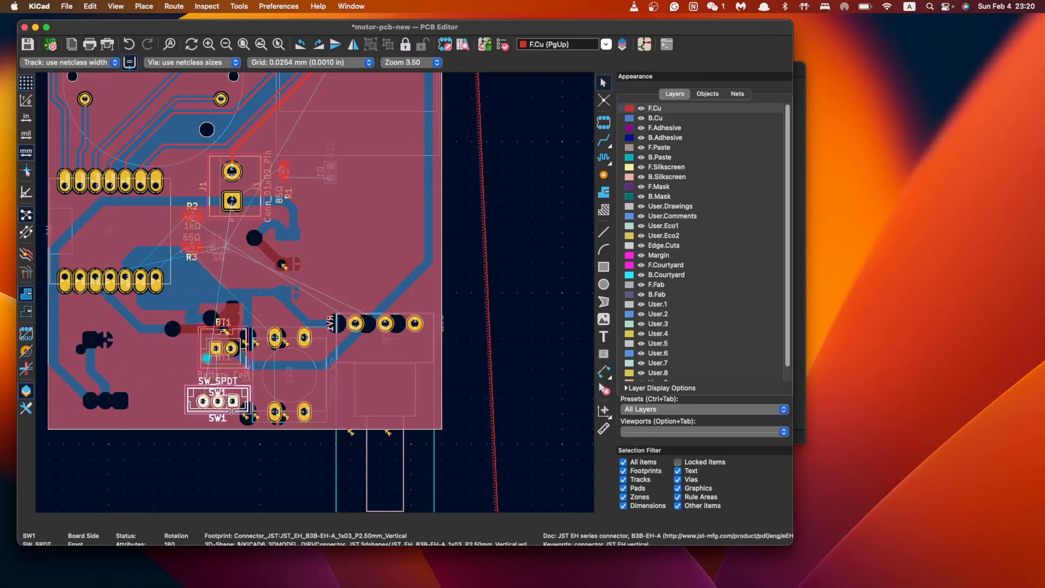
{"action": "left_click", "coordinate": [215, 351], "text": "shift"}
{"action": "left_click", "coordinate": [227, 340]}
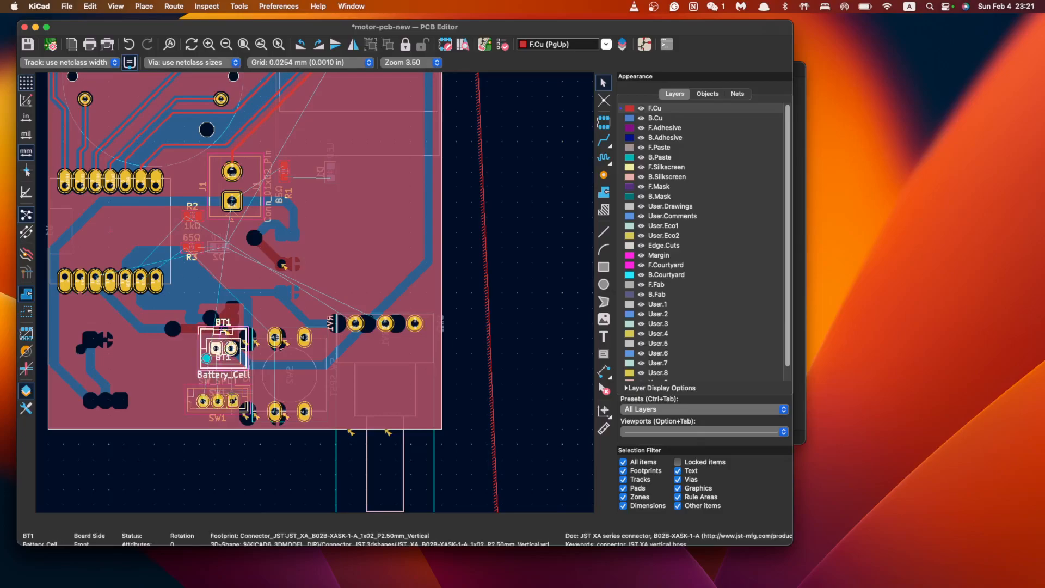
Nudge RV1 lower beside SW2, then select RV1, SW2, BT1 and SW1 together
{"action": "left_click", "coordinate": [369, 327]}
{"action": "key", "text": "m"}
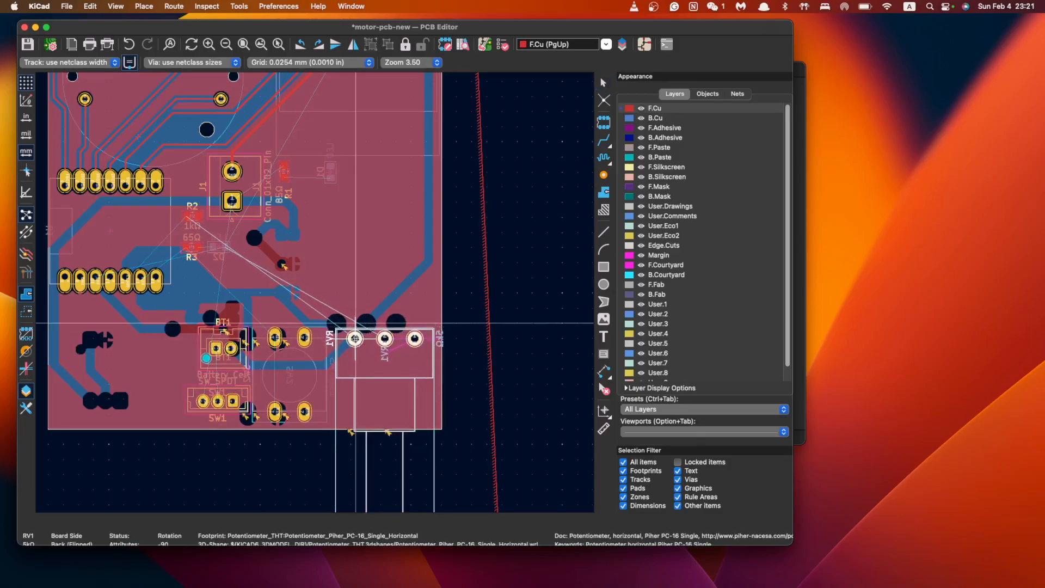
{"action": "left_click", "coordinate": [355, 339]}
{"action": "left_click", "coordinate": [315, 353], "text": "shift"}
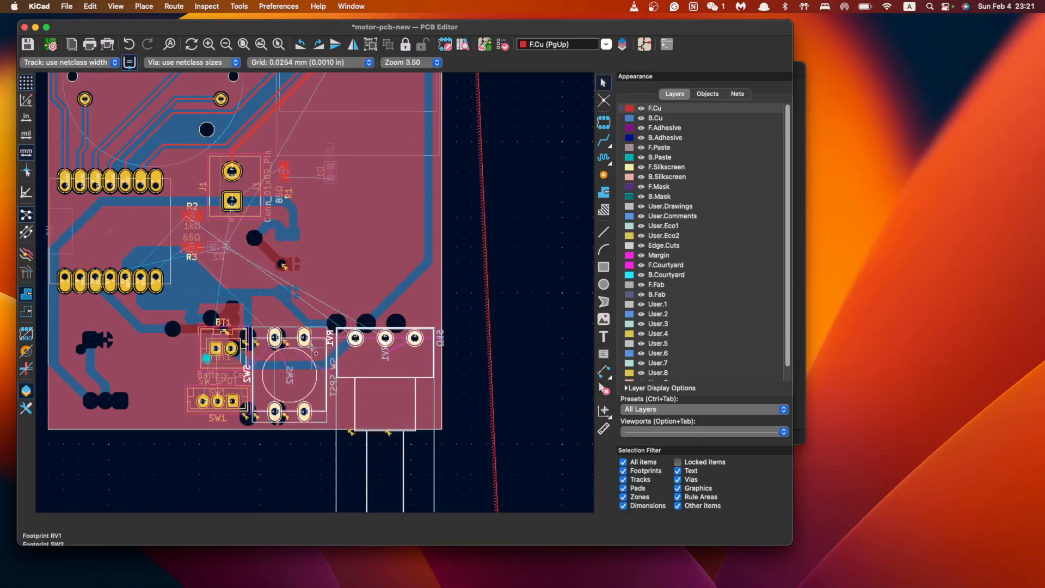
{"action": "left_click", "coordinate": [240, 359], "text": "shift"}
{"action": "left_click", "coordinate": [232, 389], "text": "shift"}
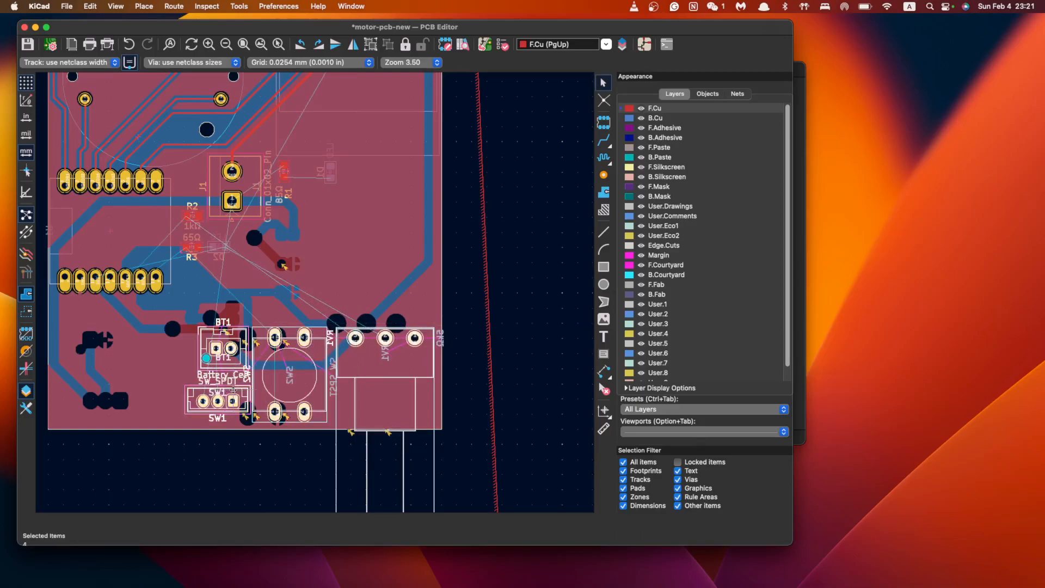
Carry the four grouped footprints across the board with the M move command
{"action": "key", "text": "m"}
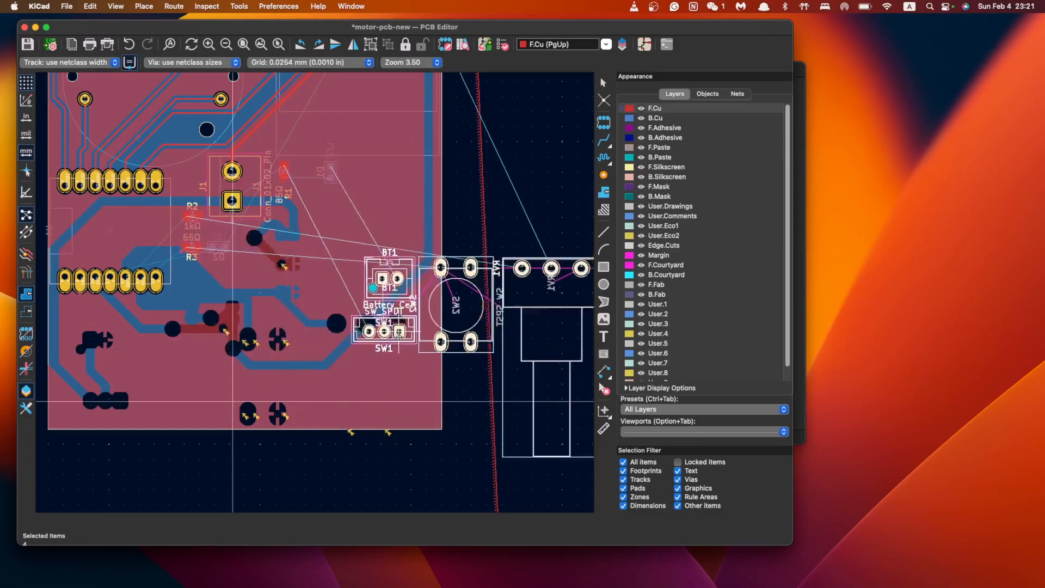
{"action": "scroll", "coordinate": [458, 294], "scroll_direction": "right", "scroll_amount": 5}
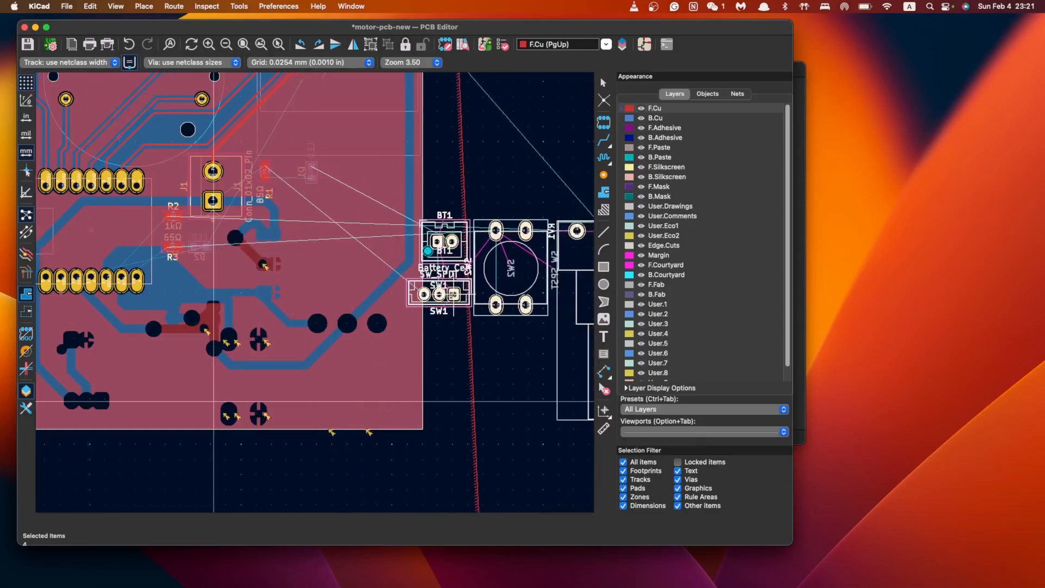
{"action": "middle_click_drag", "start_coordinate": [199, 294], "coordinate": [417, 317]}
{"action": "middle_click_drag", "start_coordinate": [311, 287], "coordinate": [426, 322]}
{"action": "scroll", "coordinate": [427, 321], "scroll_direction": "up", "scroll_amount": 2}
Move LED D2 down to sit just under resistor R3
{"action": "left_click", "coordinate": [402, 311]}
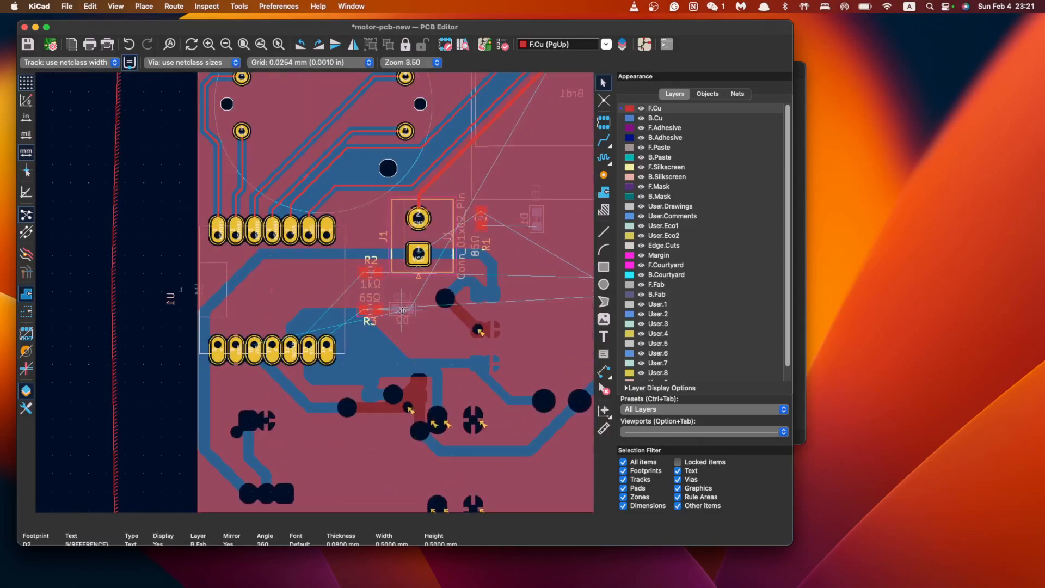
{"action": "left_click", "coordinate": [403, 307]}
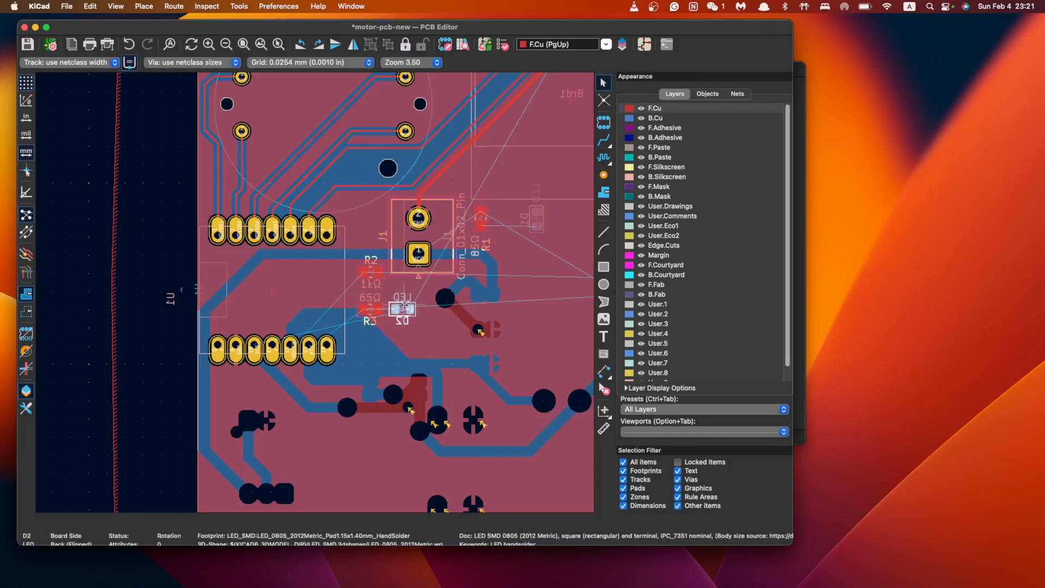
{"action": "left_click_drag", "start_coordinate": [404, 307], "coordinate": [386, 352]}
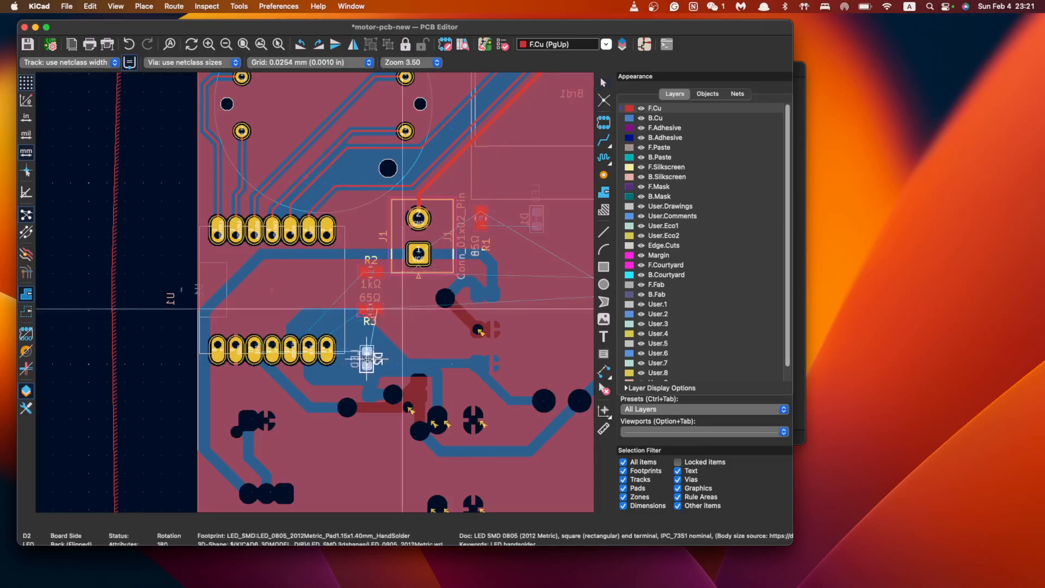
{"action": "left_click", "coordinate": [369, 355]}
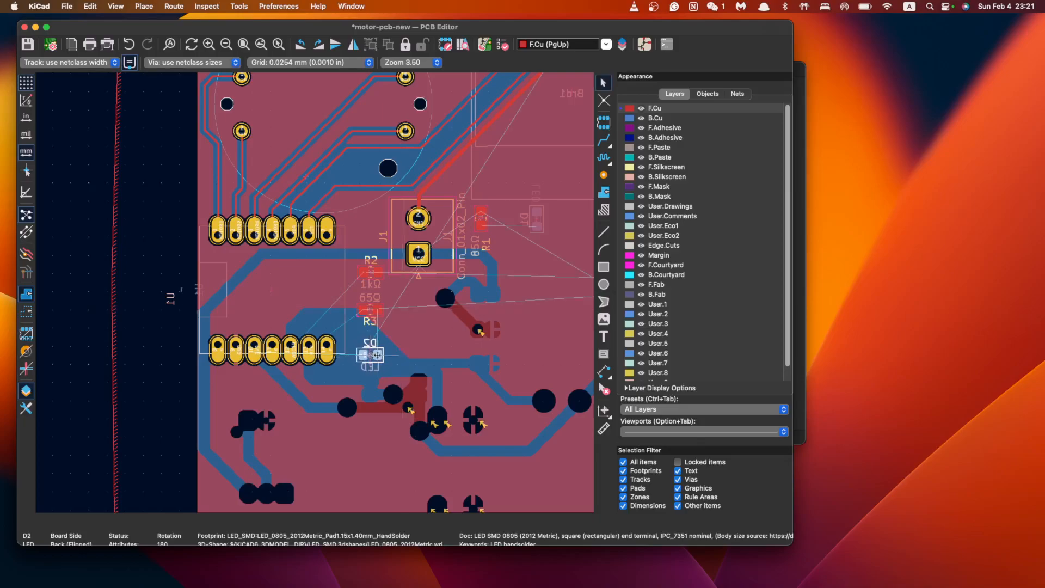
Reselect BT1, SW1, SW2 and RV1 and start moving them as one group
{"action": "scroll", "coordinate": [370, 343], "scroll_direction": "right", "scroll_amount": 5}
{"action": "scroll", "coordinate": [369, 337], "scroll_direction": "down", "scroll_amount": 1}
{"action": "middle_click_drag", "start_coordinate": [370, 323], "coordinate": [424, 283]}
{"action": "scroll", "coordinate": [424, 283], "scroll_direction": "right", "scroll_amount": 10}
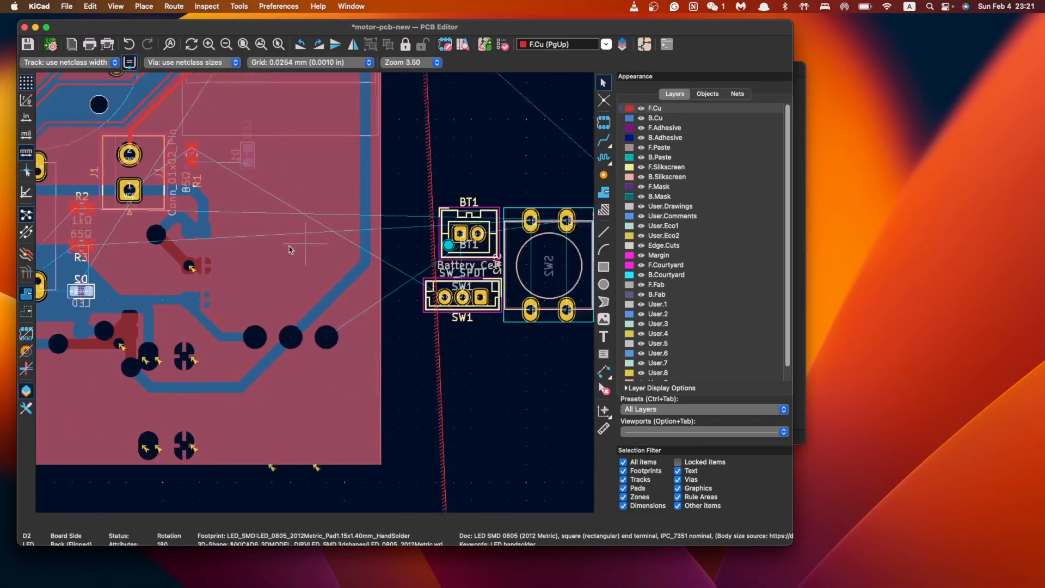
{"action": "scroll", "coordinate": [466, 322], "scroll_direction": "right", "scroll_amount": 4}
{"action": "left_click_drag", "start_coordinate": [549, 460], "coordinate": [218, 177]}
{"action": "left_click", "coordinate": [287, 343]}
{"action": "left_click", "coordinate": [276, 224]}
{"action": "left_click", "coordinate": [286, 231]}
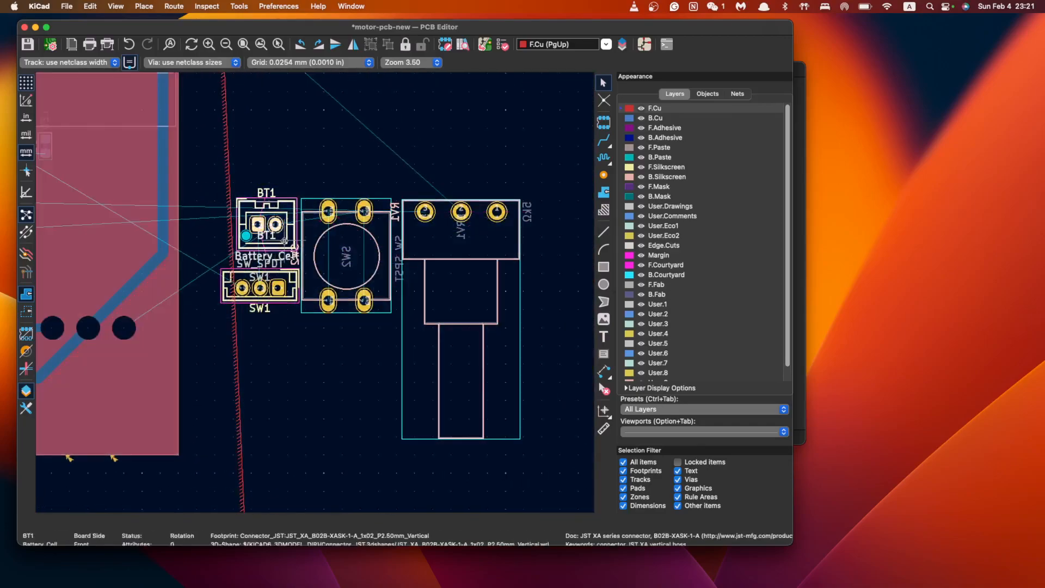
{"action": "left_click", "coordinate": [283, 280], "text": "shift"}
{"action": "left_click", "coordinate": [368, 236], "text": "shift"}
{"action": "left_click", "coordinate": [431, 316], "text": "shift"}
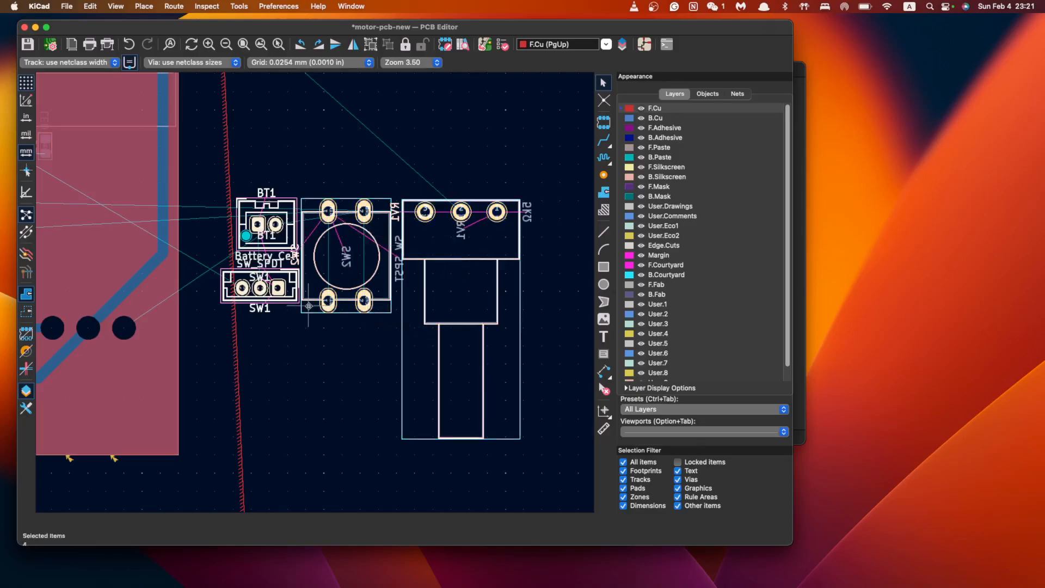
{"action": "scroll", "coordinate": [401, 347], "scroll_direction": "left", "scroll_amount": 7}
{"action": "key", "text": "m"}
{"action": "scroll", "coordinate": [163, 294], "scroll_direction": "left", "scroll_amount": 5}
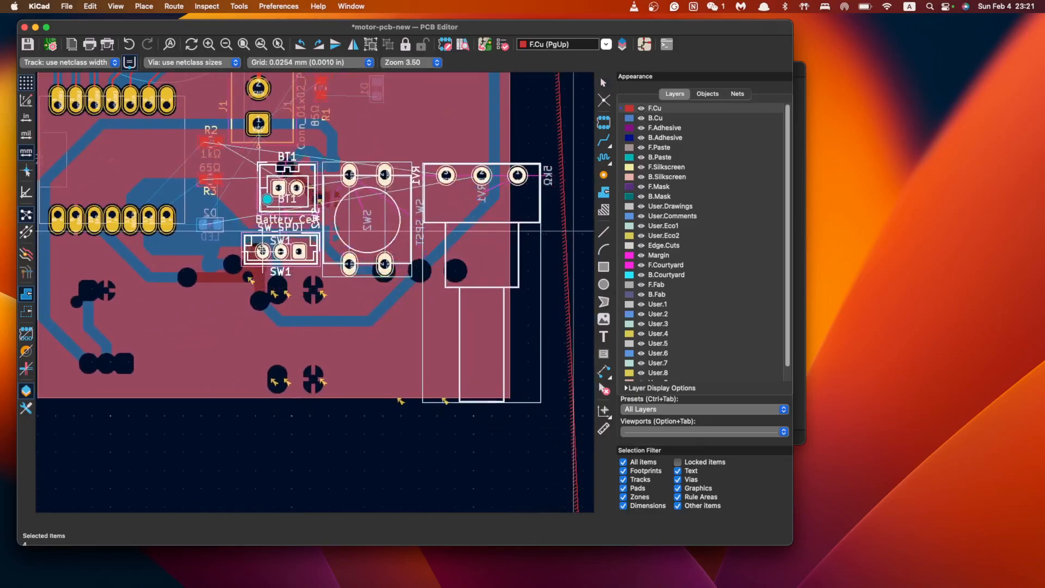
Drop the battery, switch, button and pot group below J1 and raise R2 beside J1
{"action": "scroll", "coordinate": [264, 254], "scroll_direction": "up", "scroll_amount": 5}
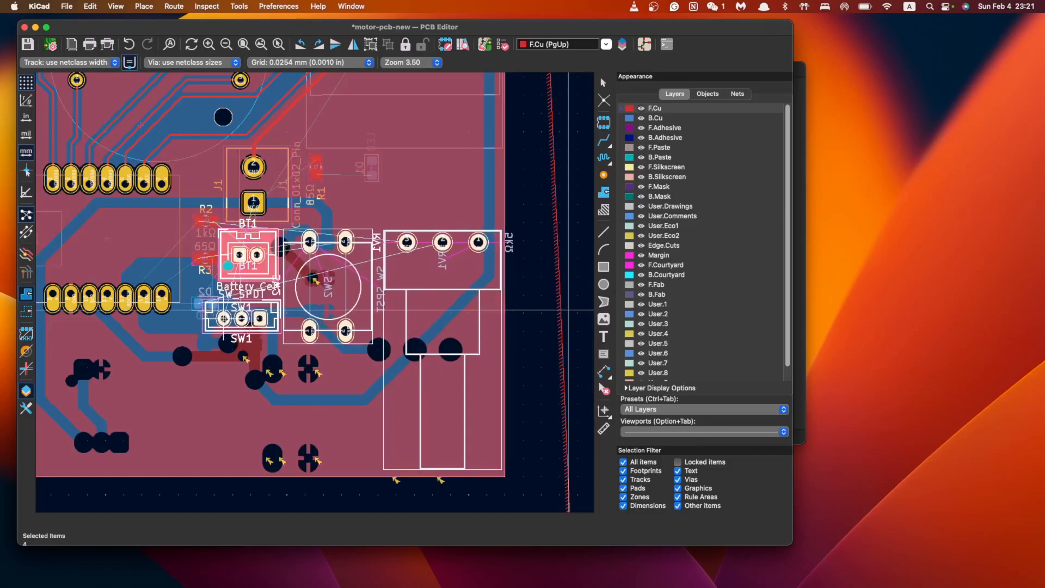
{"action": "left_click", "coordinate": [225, 319]}
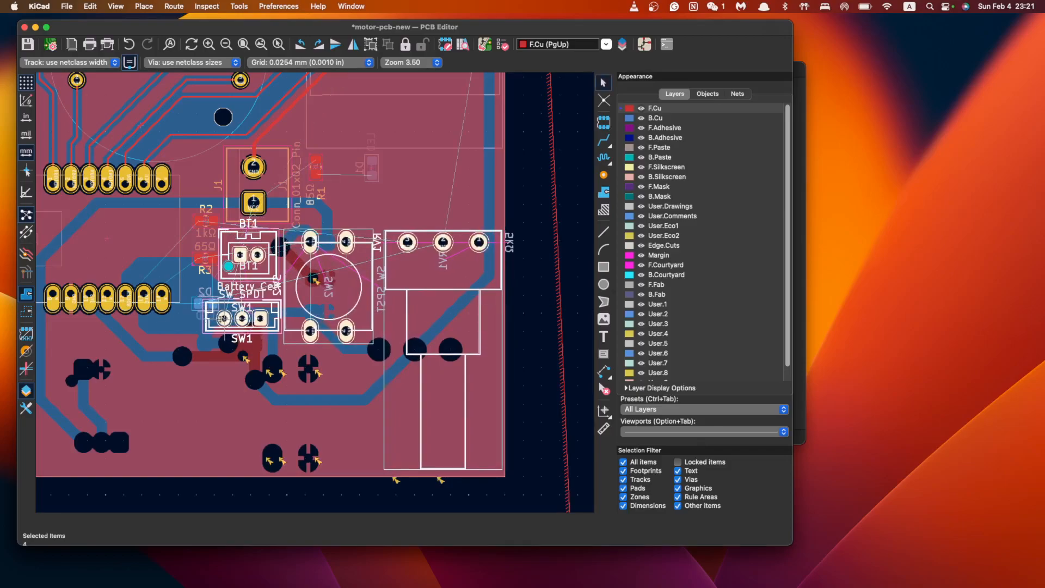
{"action": "left_click", "coordinate": [207, 218]}
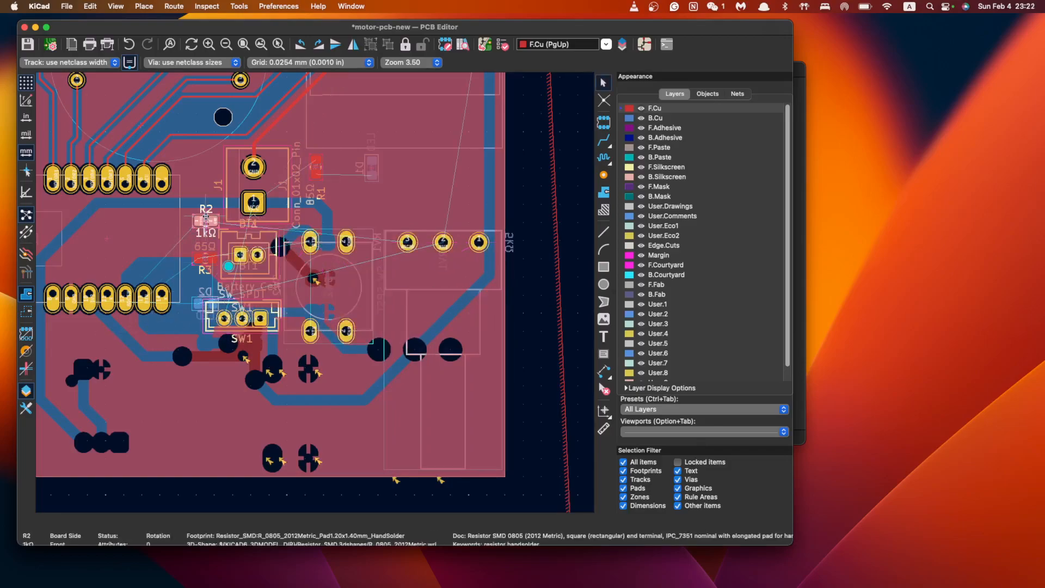
{"action": "key", "text": "m"}
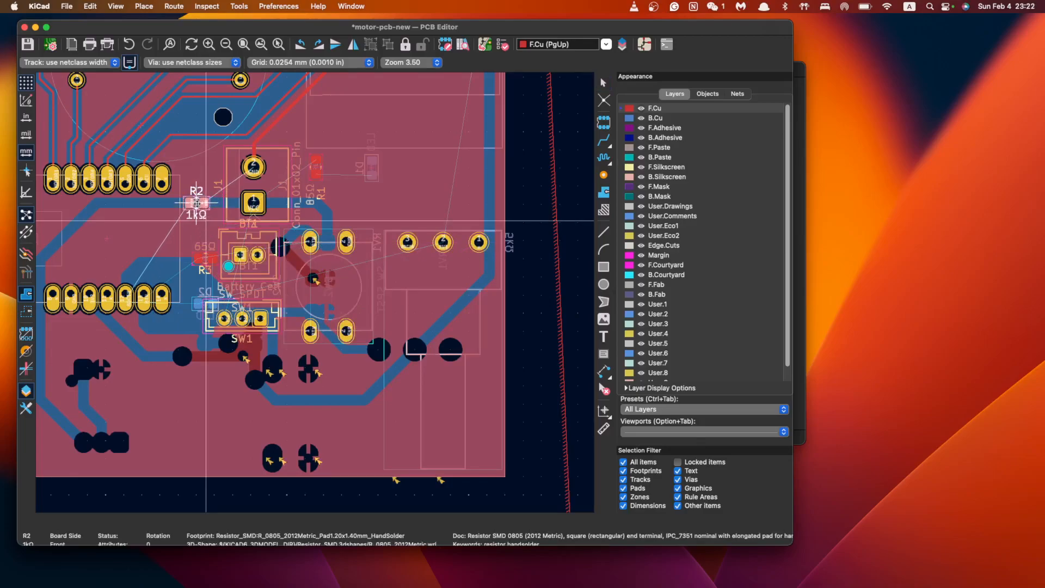
{"action": "left_click", "coordinate": [197, 201]}
Move R3 up under R2 and place LED D2 directly beneath R3
{"action": "left_click", "coordinate": [203, 259]}
{"action": "key", "text": "m"}
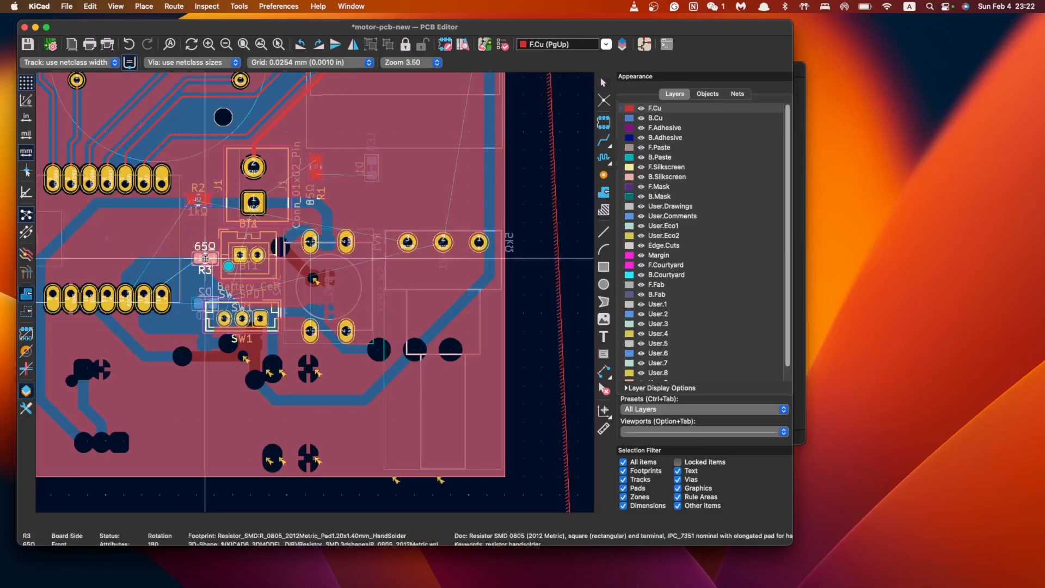
{"action": "left_click", "coordinate": [199, 239]}
{"action": "left_click", "coordinate": [206, 299]}
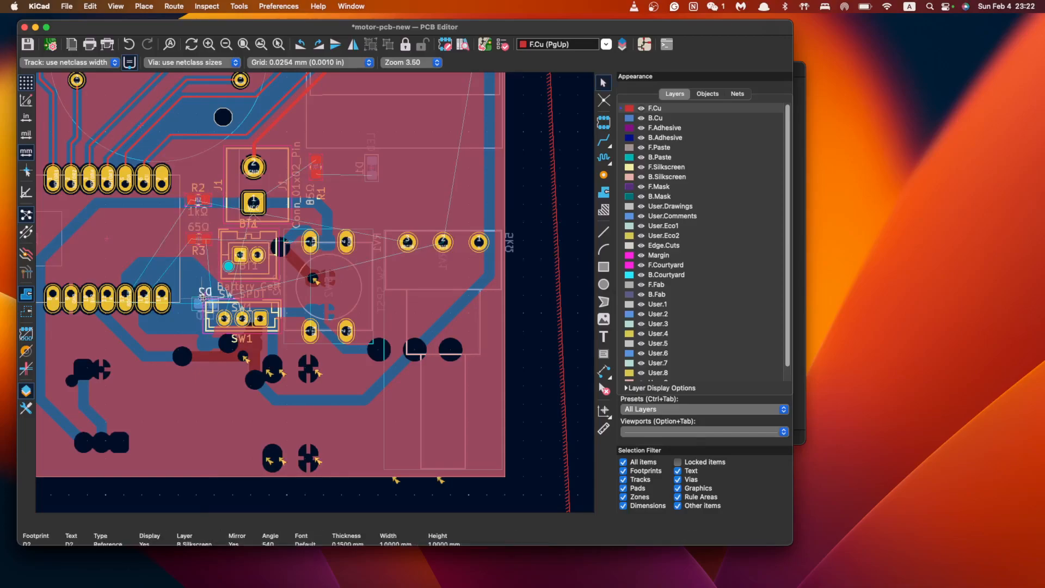
{"action": "key", "text": "m"}
{"action": "left_click", "coordinate": [204, 303]}
Clear the selection and pan around the board to review the compacted layout
{"action": "scroll", "coordinate": [324, 380], "scroll_direction": "left", "scroll_amount": 3}
{"action": "scroll", "coordinate": [325, 380], "scroll_direction": "down", "scroll_amount": 2}
{"action": "left_click", "coordinate": [440, 355]}
{"action": "scroll", "coordinate": [480, 317], "scroll_direction": "down", "scroll_amount": 2}
{"action": "middle_click_drag", "start_coordinate": [480, 316], "coordinate": [351, 354]}
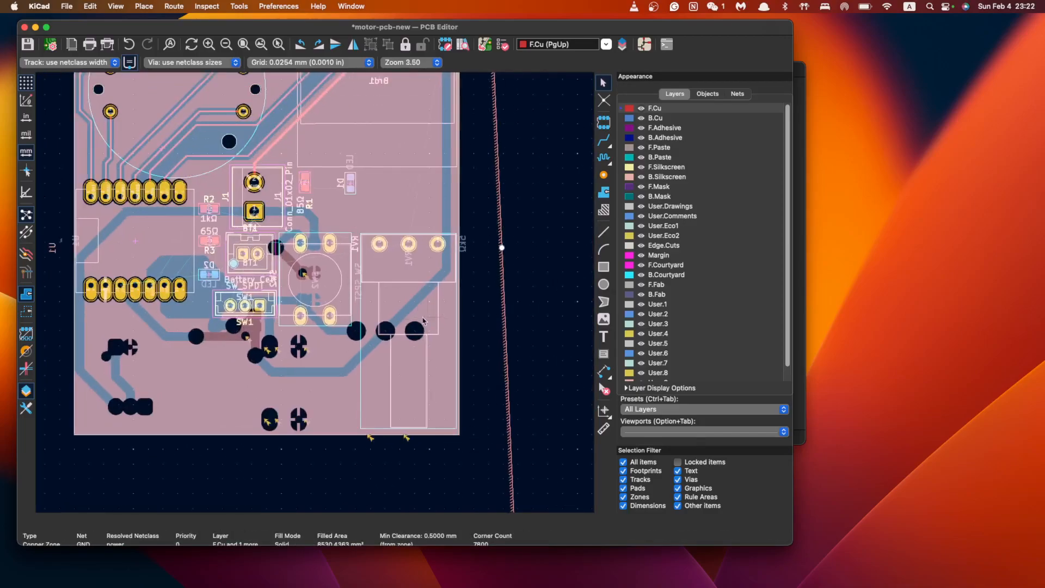
{"action": "left_click", "coordinate": [412, 318]}
{"action": "left_click", "coordinate": [488, 328]}
{"action": "scroll", "coordinate": [488, 327], "scroll_direction": "down", "scroll_amount": 1}
{"action": "middle_click_drag", "start_coordinate": [488, 328], "coordinate": [420, 321]}
{"action": "middle_click_drag", "start_coordinate": [129, 378], "coordinate": [424, 320]}
{"action": "scroll", "coordinate": [423, 320], "scroll_direction": "up", "scroll_amount": 2}
{"action": "scroll", "coordinate": [424, 320], "scroll_direction": "right", "scroll_amount": 2}
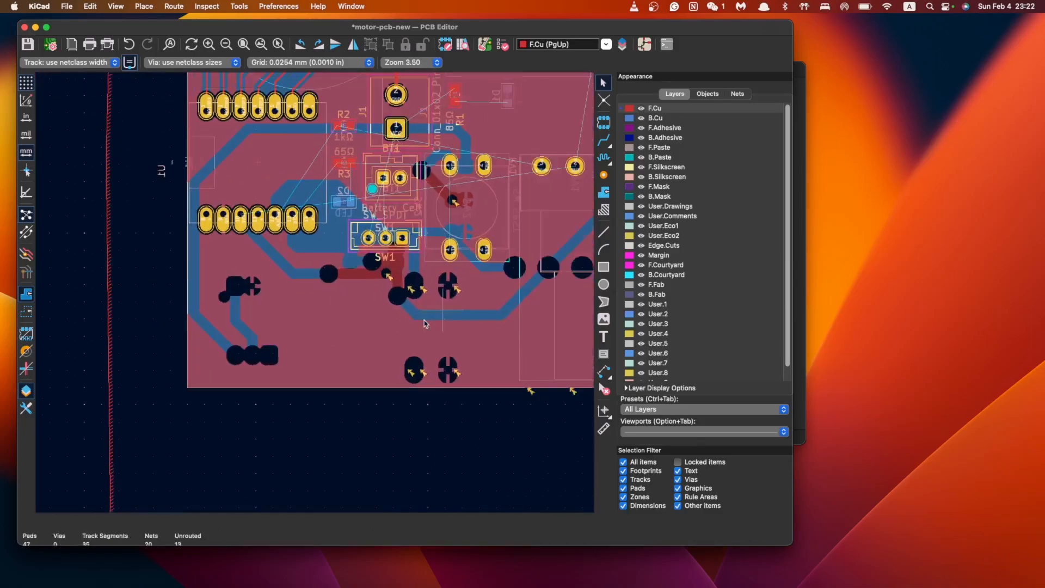
{"action": "scroll", "coordinate": [423, 320], "scroll_direction": "down", "scroll_amount": 2}
{"action": "scroll", "coordinate": [424, 320], "scroll_direction": "right", "scroll_amount": 2}
{"action": "scroll", "coordinate": [423, 320], "scroll_direction": "up", "scroll_amount": 3}
{"action": "scroll", "coordinate": [424, 323], "scroll_direction": "up", "scroll_amount": 2}
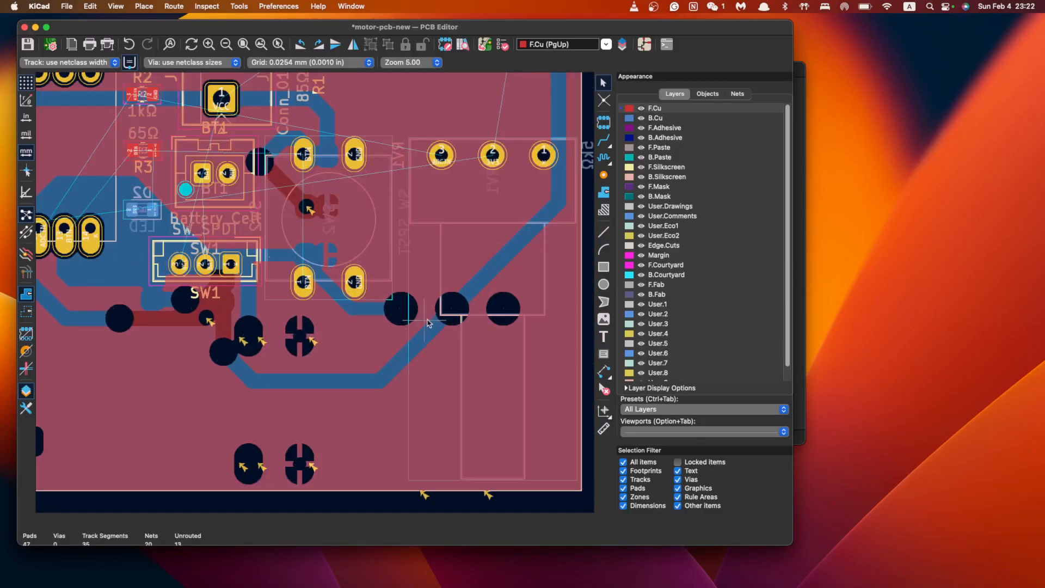
{"action": "scroll", "coordinate": [468, 177], "scroll_direction": "down", "scroll_amount": 2}
{"action": "middle_click_drag", "start_coordinate": [468, 177], "coordinate": [446, 324]}
{"action": "middle_click_drag", "start_coordinate": [359, 377], "coordinate": [425, 322]}
{"action": "scroll", "coordinate": [449, 319], "scroll_direction": "down", "scroll_amount": 1}
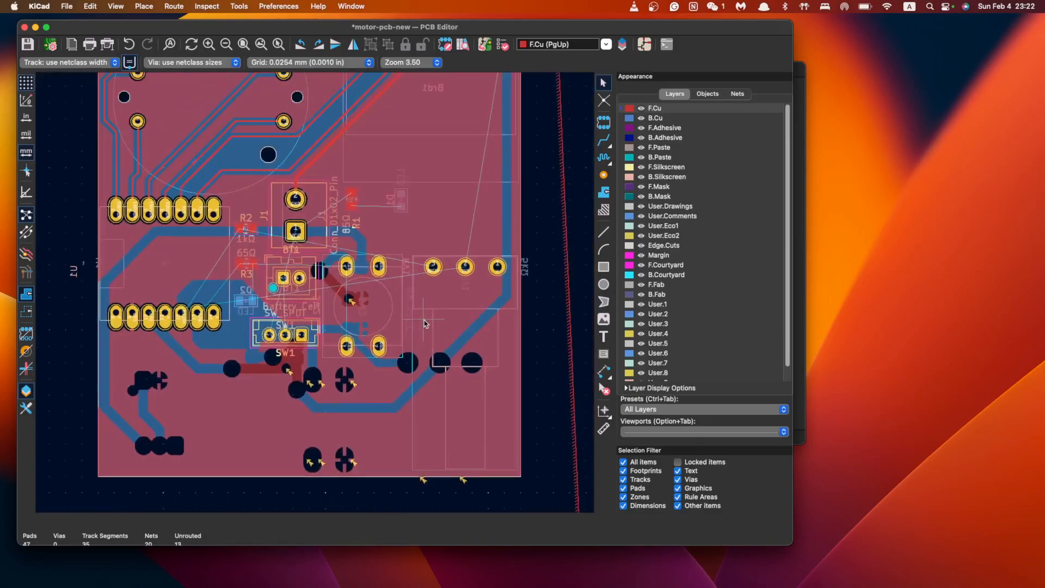
{"action": "middle_click_drag", "start_coordinate": [442, 265], "coordinate": [435, 286]}
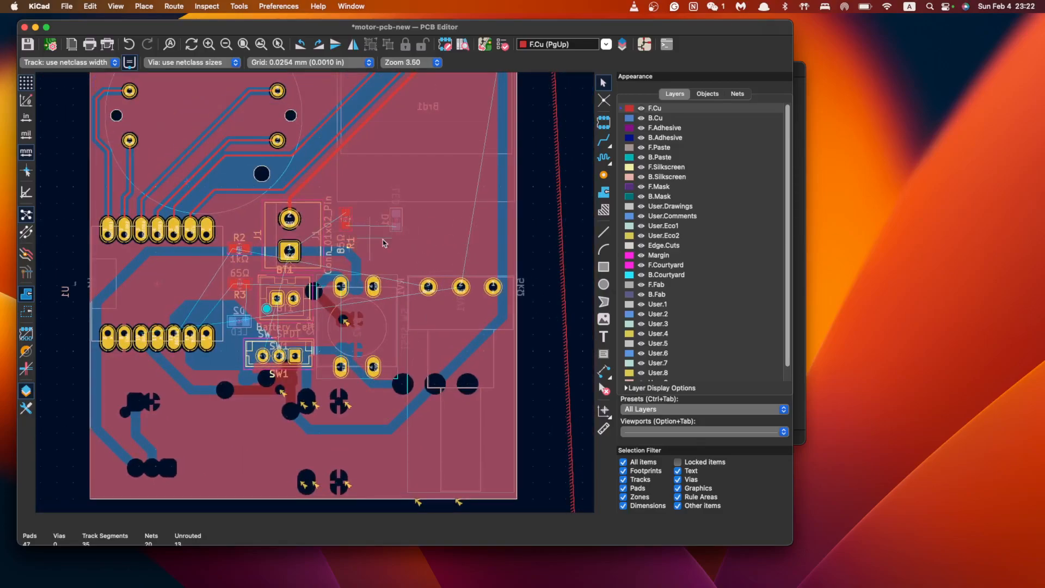
{"action": "scroll", "coordinate": [425, 323], "scroll_direction": "up", "scroll_amount": 3}
{"action": "scroll", "coordinate": [504, 355], "scroll_direction": "down", "scroll_amount": 3}
{"action": "scroll", "coordinate": [503, 356], "scroll_direction": "right", "scroll_amount": 2}
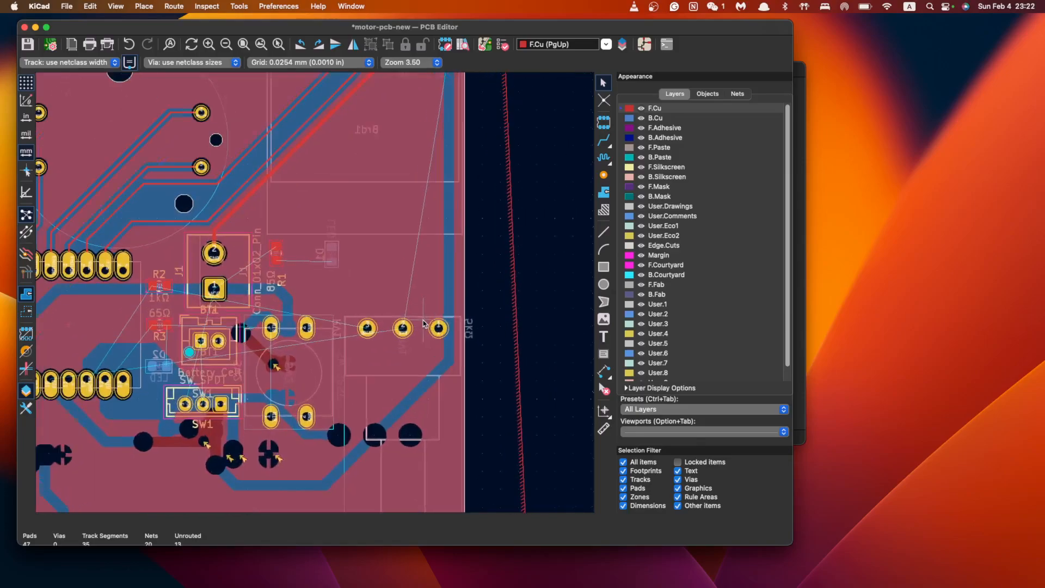
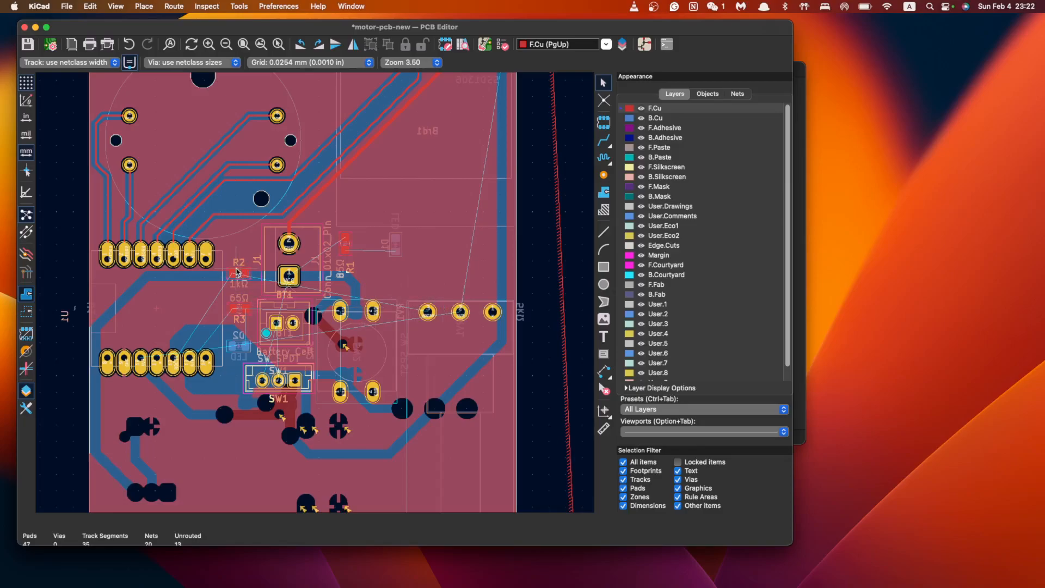
Move R2 up and right, and set R3 down just left of the battery connector
{"action": "left_click", "coordinate": [240, 271]}
{"action": "left_click_drag", "start_coordinate": [239, 271], "coordinate": [432, 239]}
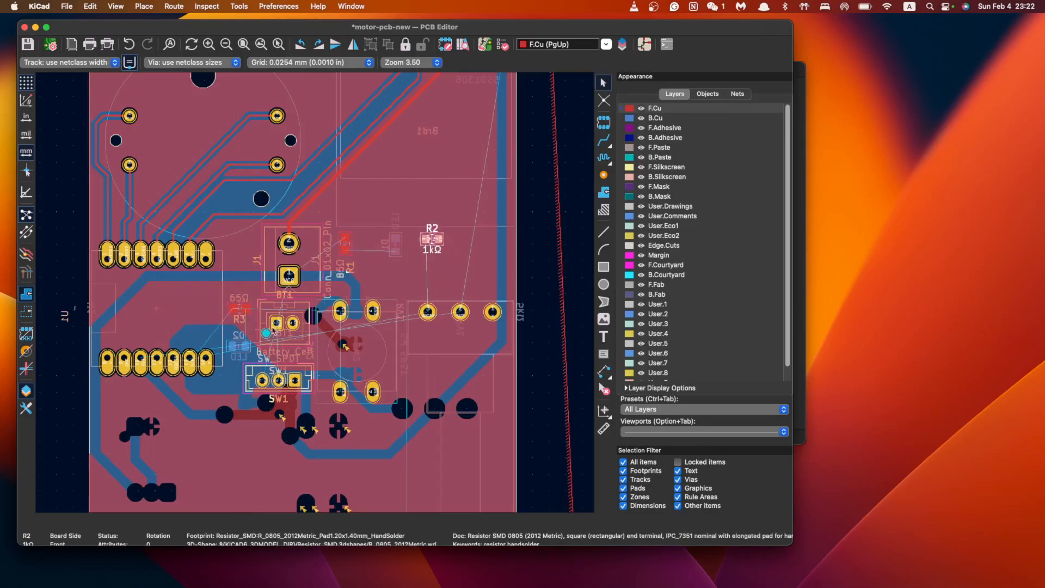
{"action": "left_click", "coordinate": [235, 312]}
{"action": "left_click_drag", "start_coordinate": [236, 311], "coordinate": [270, 276]}
{"action": "right_click", "coordinate": [271, 276]}
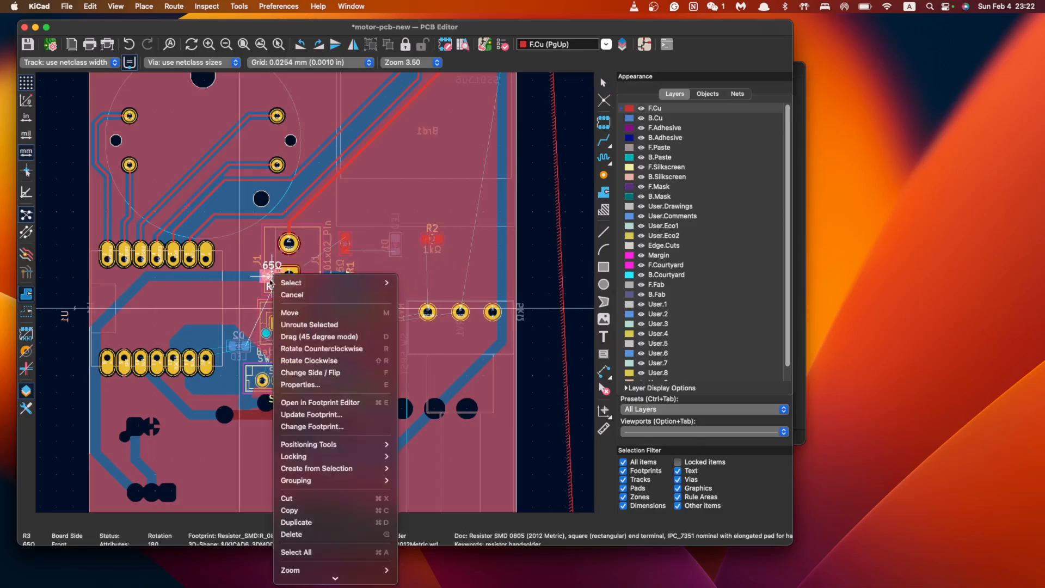
{"action": "left_click", "coordinate": [243, 299]}
{"action": "left_click", "coordinate": [239, 309]}
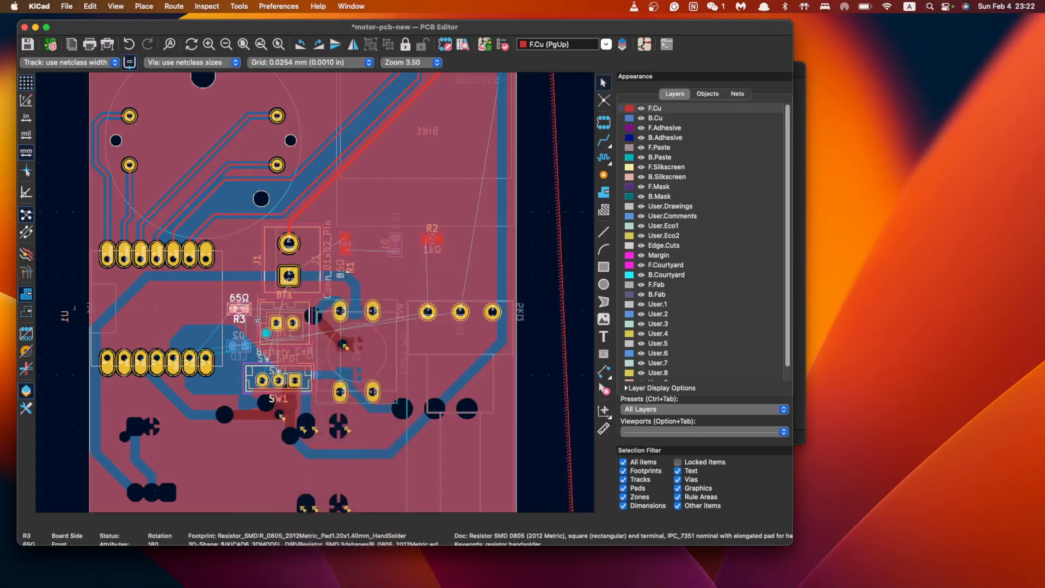
Drag LED D2 up beside connector J1
{"action": "left_click", "coordinate": [239, 342]}
{"action": "left_click_drag", "start_coordinate": [240, 343], "coordinate": [240, 246]}
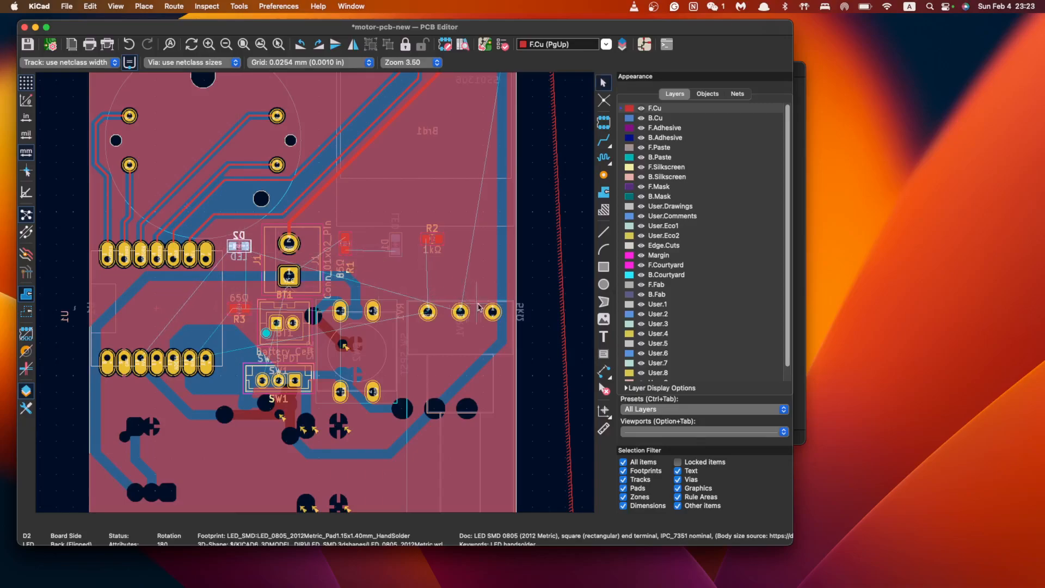
{"action": "scroll", "coordinate": [478, 307], "scroll_direction": "down", "scroll_amount": 4}
{"action": "scroll", "coordinate": [424, 324], "scroll_direction": "up", "scroll_amount": 2}
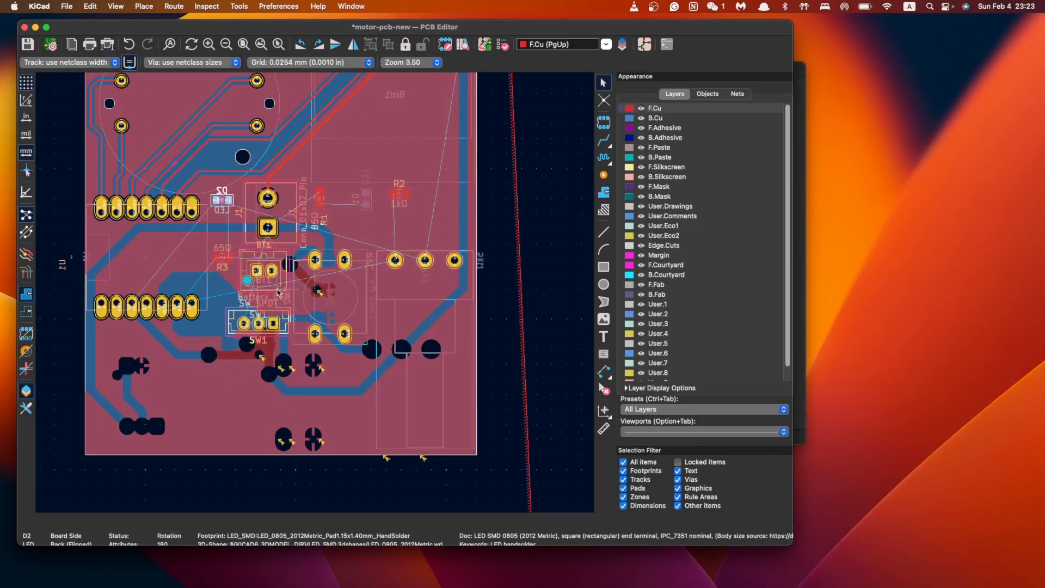
Move LED D1 a little further left
{"action": "left_click", "coordinate": [367, 199]}
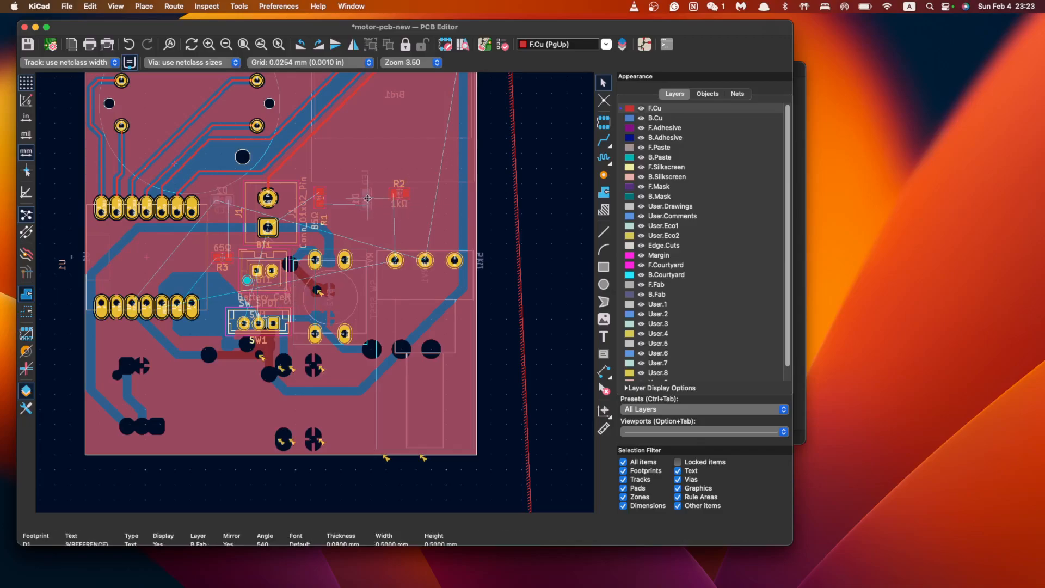
{"action": "left_click", "coordinate": [372, 198]}
{"action": "scroll", "coordinate": [374, 197], "scroll_direction": "up", "scroll_amount": 5}
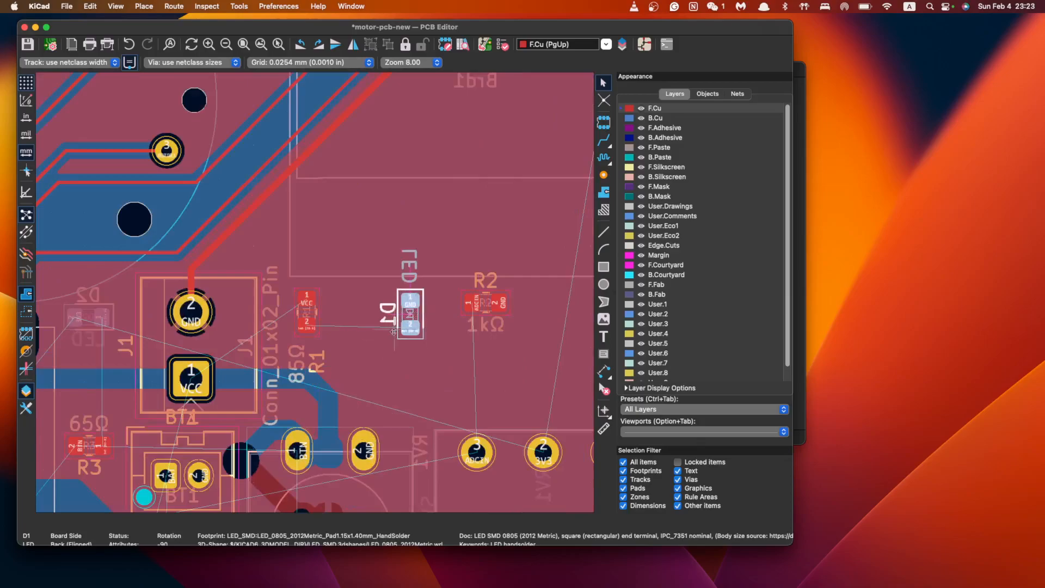
{"action": "key", "text": "m"}
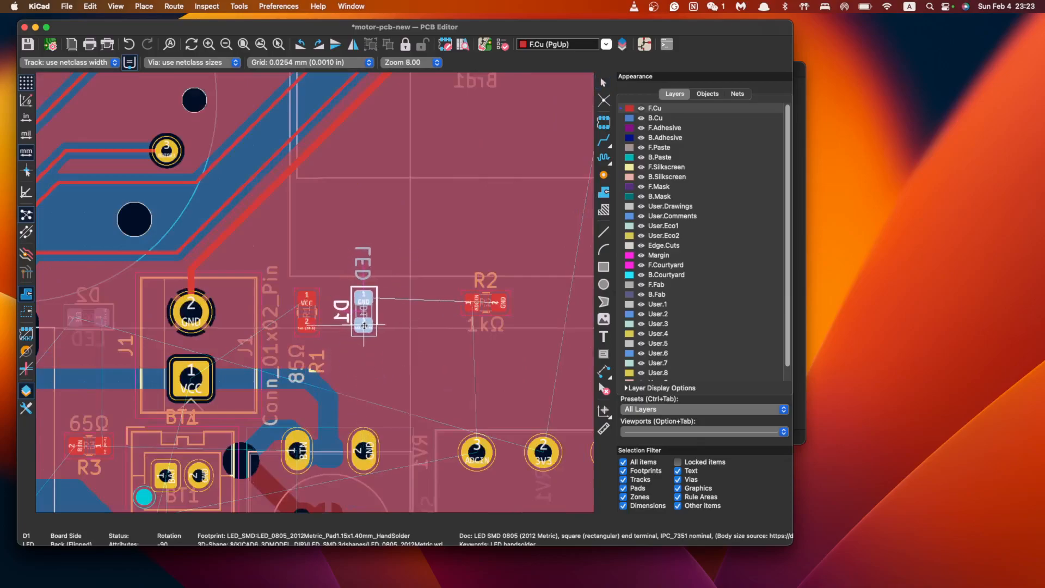
{"action": "left_click", "coordinate": [364, 325]}
{"action": "scroll", "coordinate": [426, 324], "scroll_direction": "down", "scroll_amount": 5}
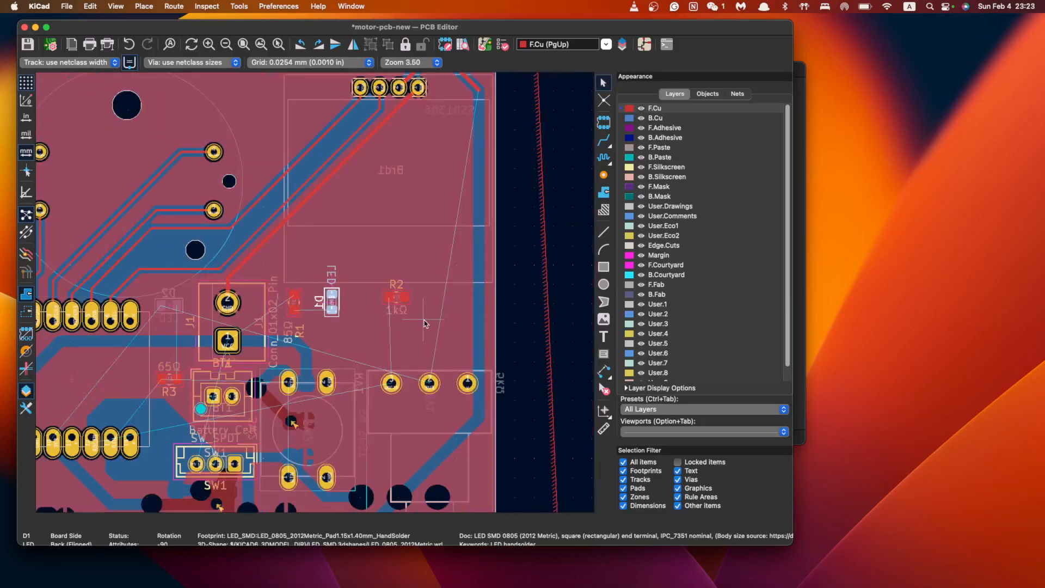
Turn R2 around 180° and place it below D1
{"action": "left_click", "coordinate": [395, 303]}
{"action": "key", "text": "m"}
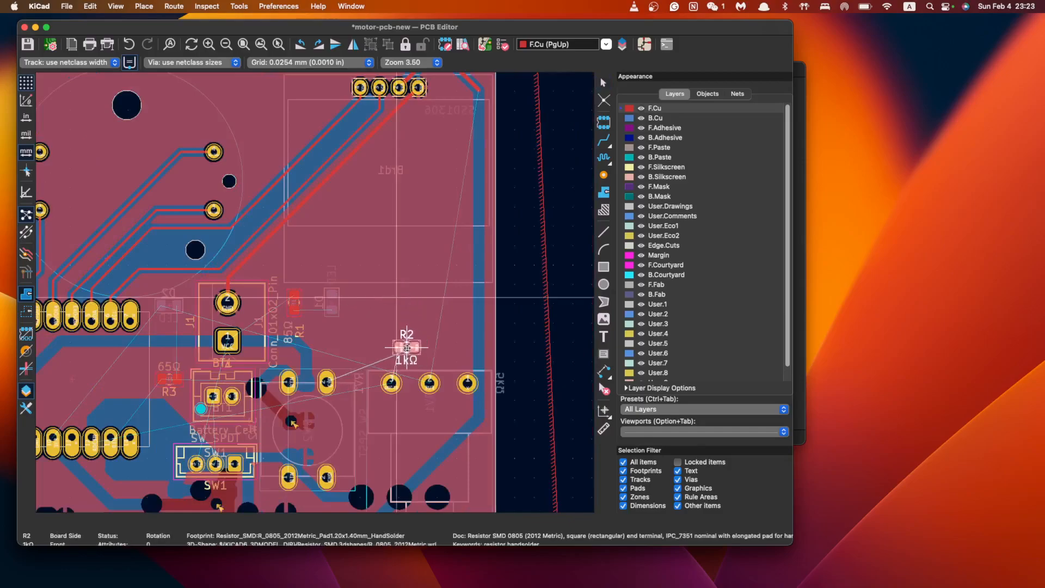
{"action": "key", "text": "r"}
{"action": "key", "text": "r"}
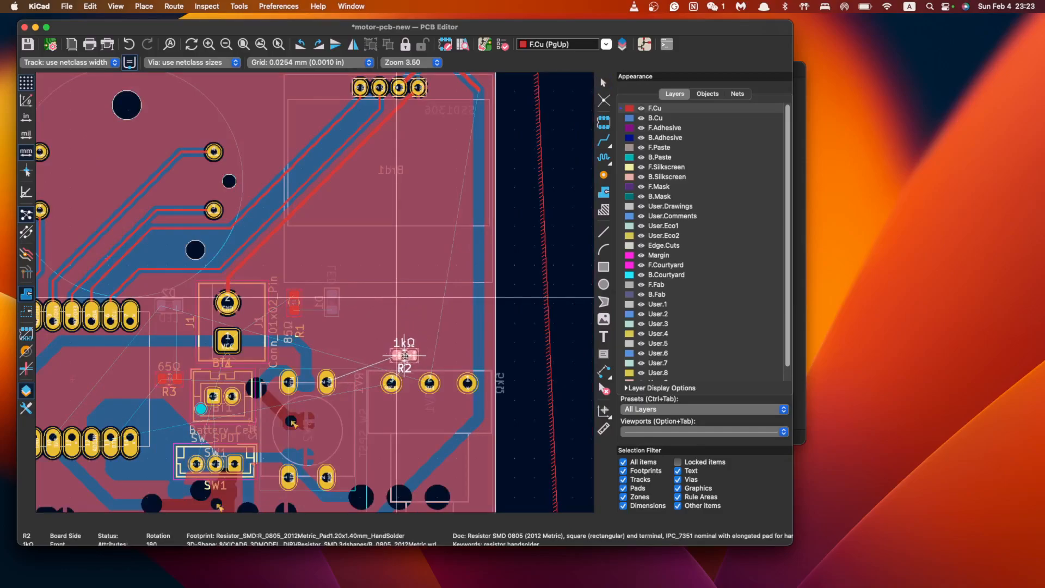
{"action": "left_click", "coordinate": [406, 356]}
Place battery holder BT1 next to D1, with R2 just right of BT1
{"action": "left_click", "coordinate": [227, 408]}
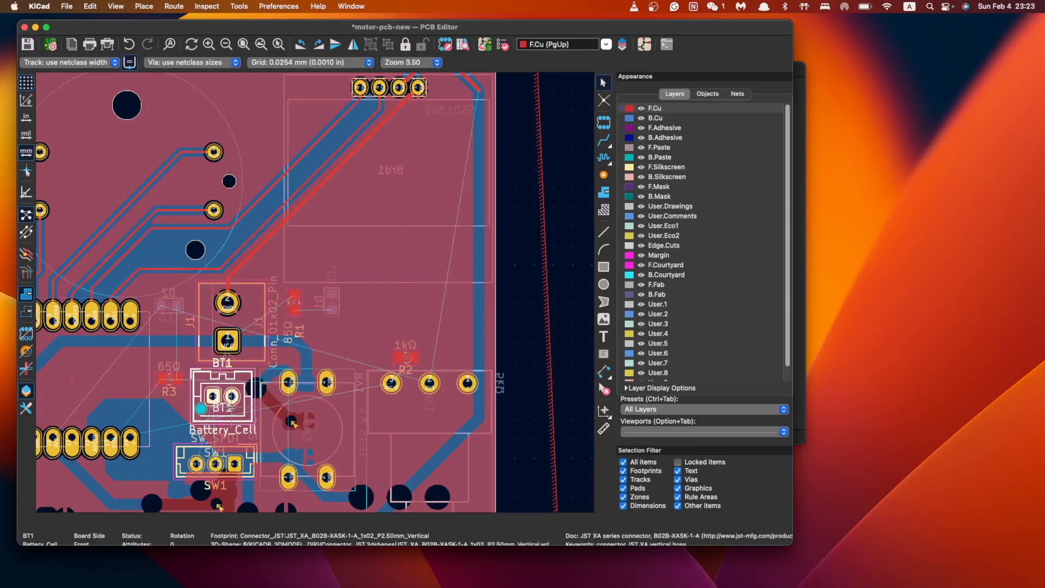
{"action": "key", "text": "m"}
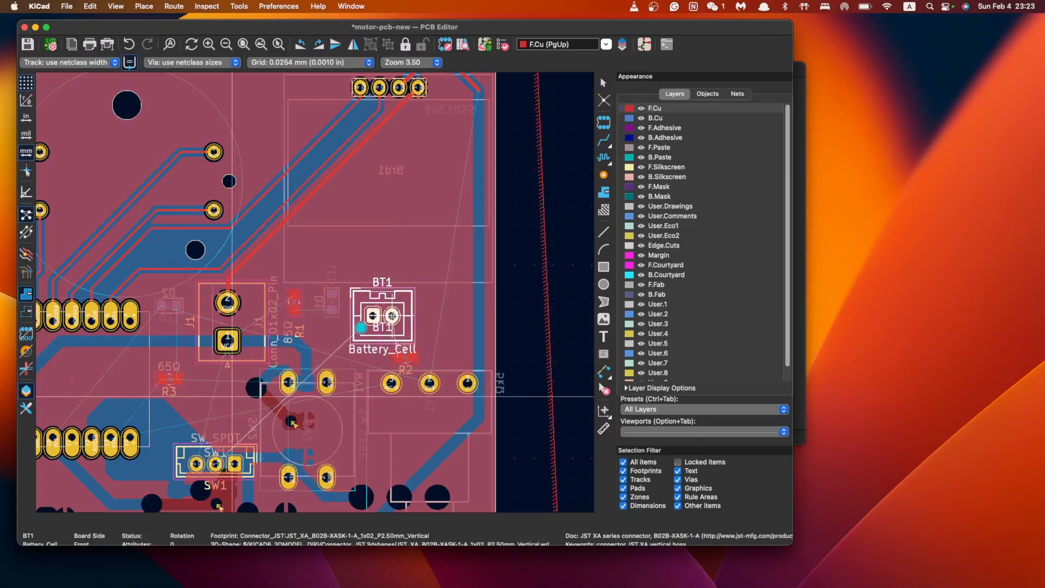
{"action": "left_click", "coordinate": [391, 316]}
{"action": "left_click", "coordinate": [406, 358]}
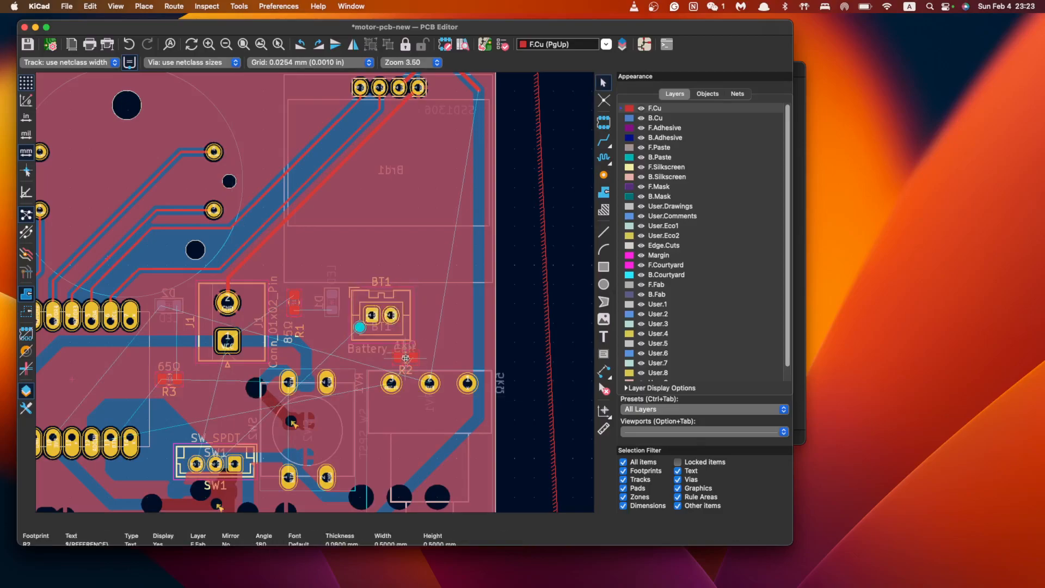
{"action": "left_click", "coordinate": [407, 355]}
{"action": "key", "text": "m"}
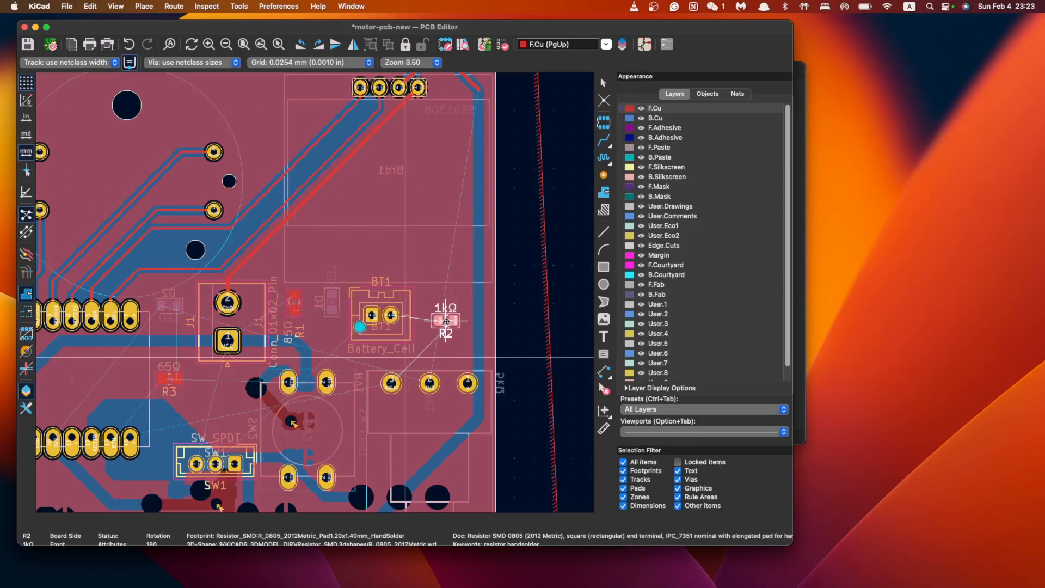
{"action": "left_click", "coordinate": [439, 316]}
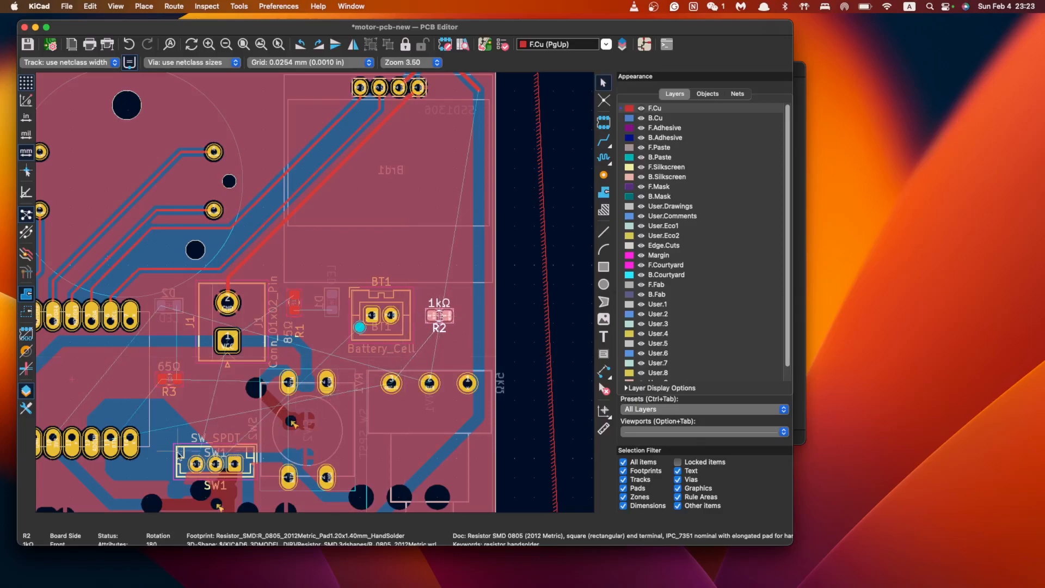
Move switch SW1 up below R3
{"action": "left_click", "coordinate": [232, 451]}
{"action": "key", "text": "m"}
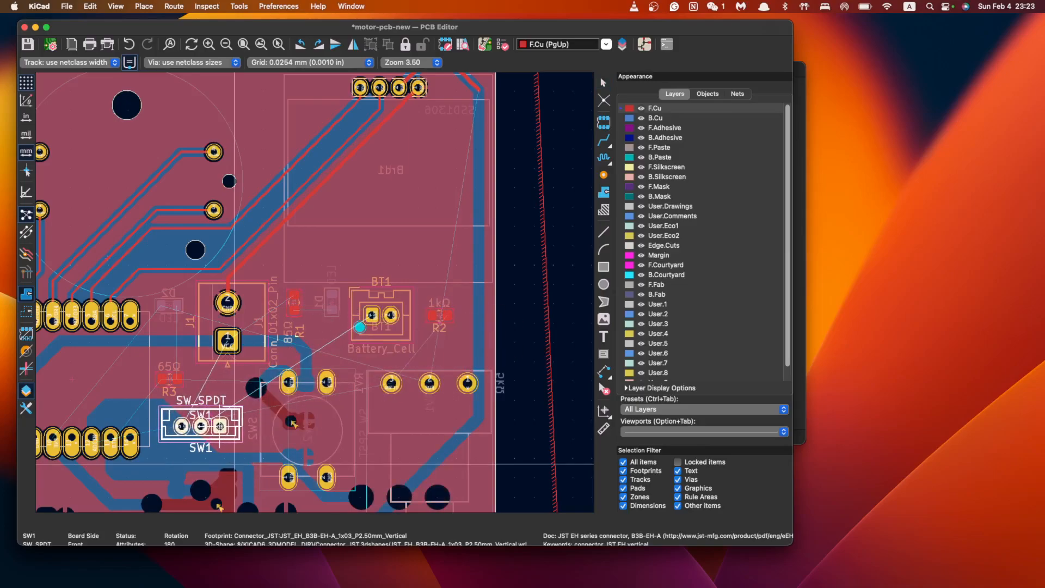
{"action": "left_click", "coordinate": [218, 425]}
Rotate push button SW2 horizontal and carry it beside SW1, turned 180°
{"action": "middle_click_drag", "start_coordinate": [210, 466], "coordinate": [428, 321]}
{"action": "middle_click_drag", "start_coordinate": [566, 284], "coordinate": [426, 324]}
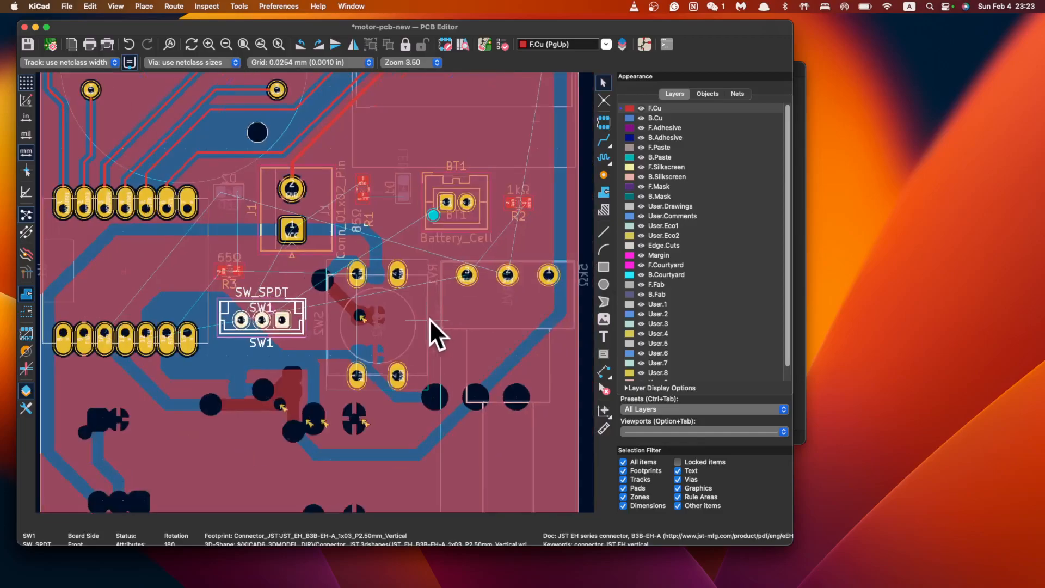
{"action": "scroll", "coordinate": [425, 323], "scroll_direction": "right", "scroll_amount": 3}
{"action": "left_click", "coordinate": [393, 309]}
{"action": "key", "text": "r"}
{"action": "key", "text": "r"}
{"action": "key", "text": "r"}
{"action": "key", "text": "m"}
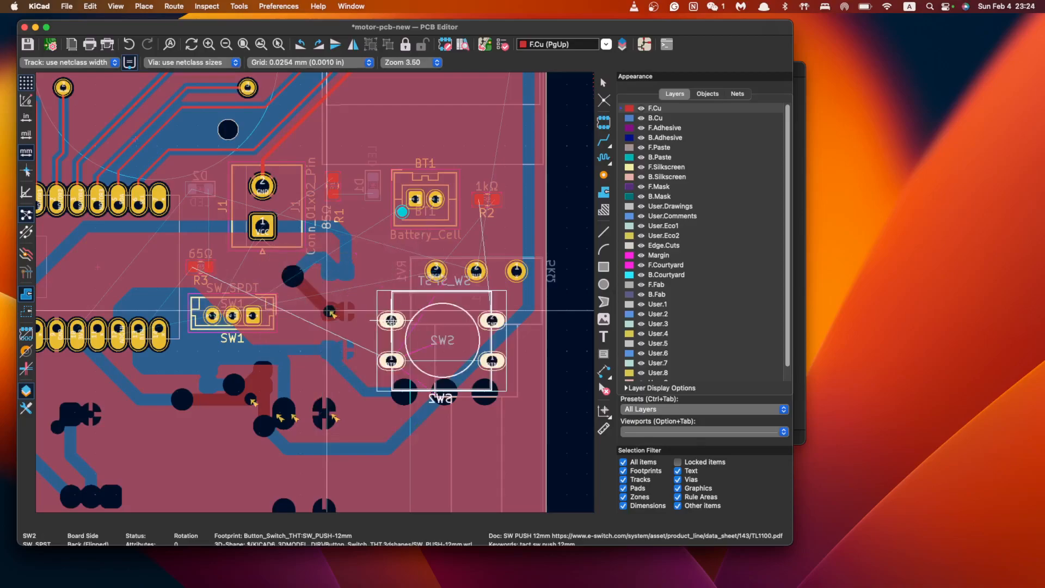
{"action": "key", "text": "r"}
{"action": "key", "text": "r"}
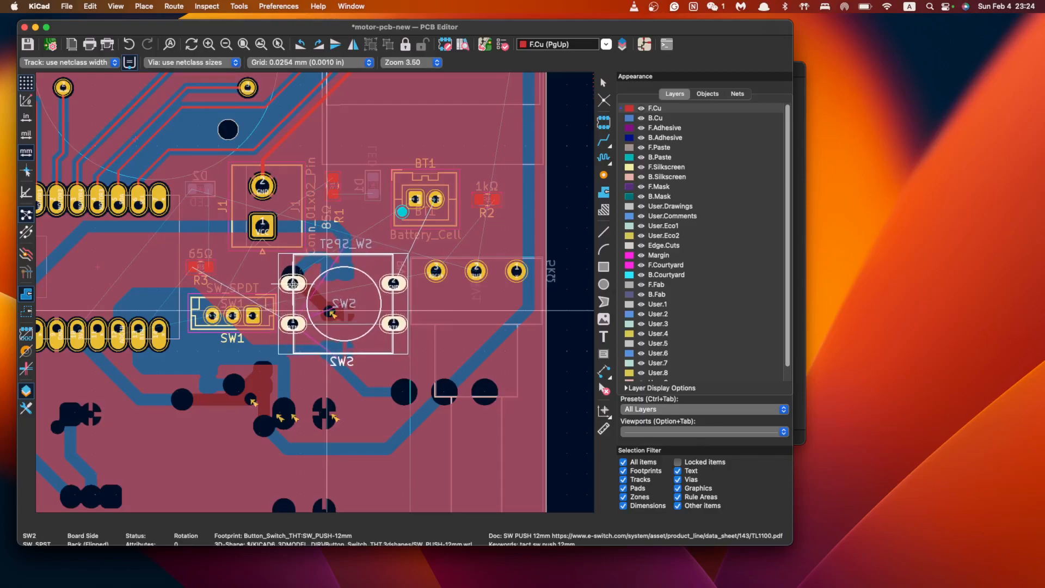
Zoom and pan back over the whole board to review the tighter cluster
{"action": "scroll", "coordinate": [318, 360], "scroll_direction": "down", "scroll_amount": 3}
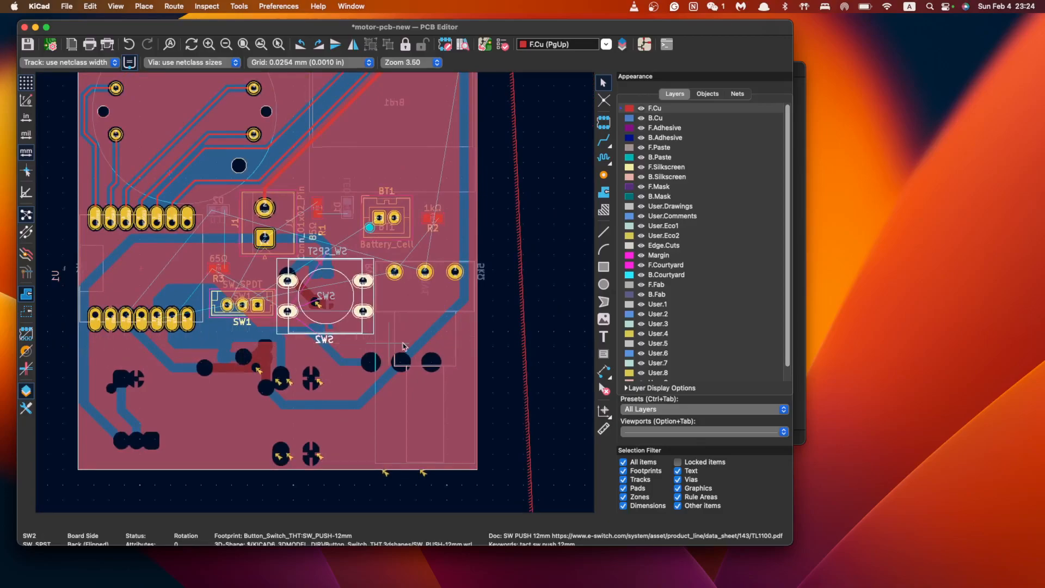
{"action": "scroll", "coordinate": [388, 357], "scroll_direction": "down", "scroll_amount": 4}
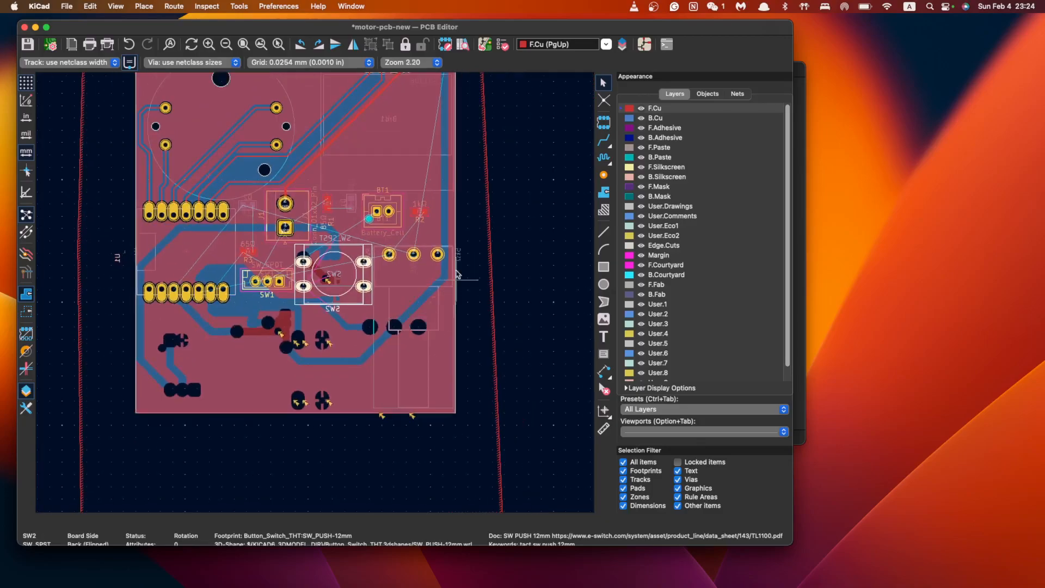
{"action": "scroll", "coordinate": [441, 413], "scroll_direction": "up", "scroll_amount": 5}
{"action": "scroll", "coordinate": [441, 413], "scroll_direction": "down", "scroll_amount": 2}
{"action": "middle_click_drag", "start_coordinate": [341, 420], "coordinate": [436, 325]}
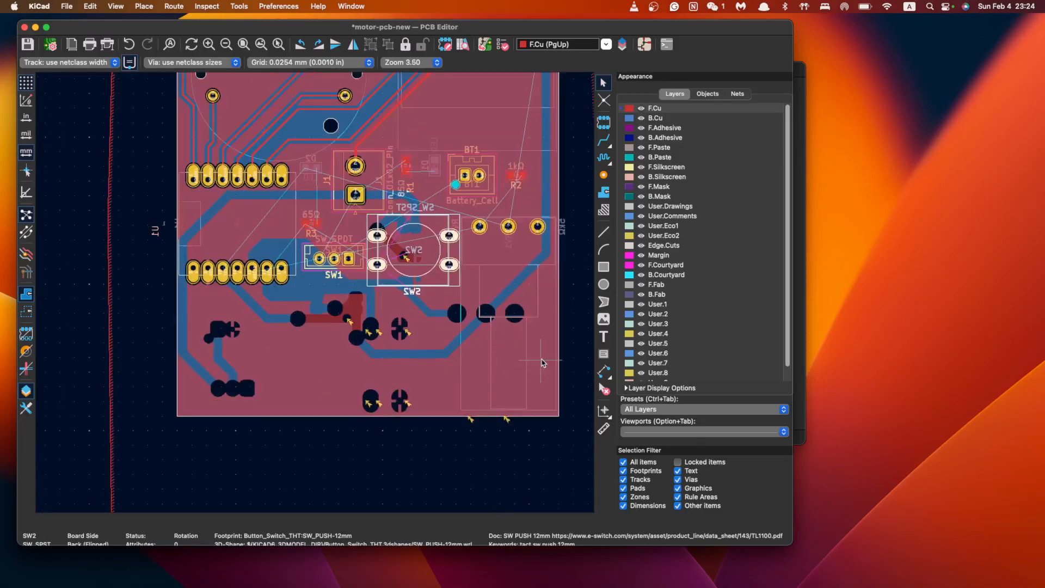
{"action": "middle_click_drag", "start_coordinate": [541, 361], "coordinate": [420, 321]}
{"action": "scroll", "coordinate": [420, 321], "scroll_direction": "down", "scroll_amount": 2}
{"action": "scroll", "coordinate": [418, 326], "scroll_direction": "up", "scroll_amount": 2}
{"action": "scroll", "coordinate": [410, 323], "scroll_direction": "down", "scroll_amount": 2}
{"action": "scroll", "coordinate": [420, 290], "scroll_direction": "up", "scroll_amount": 4}
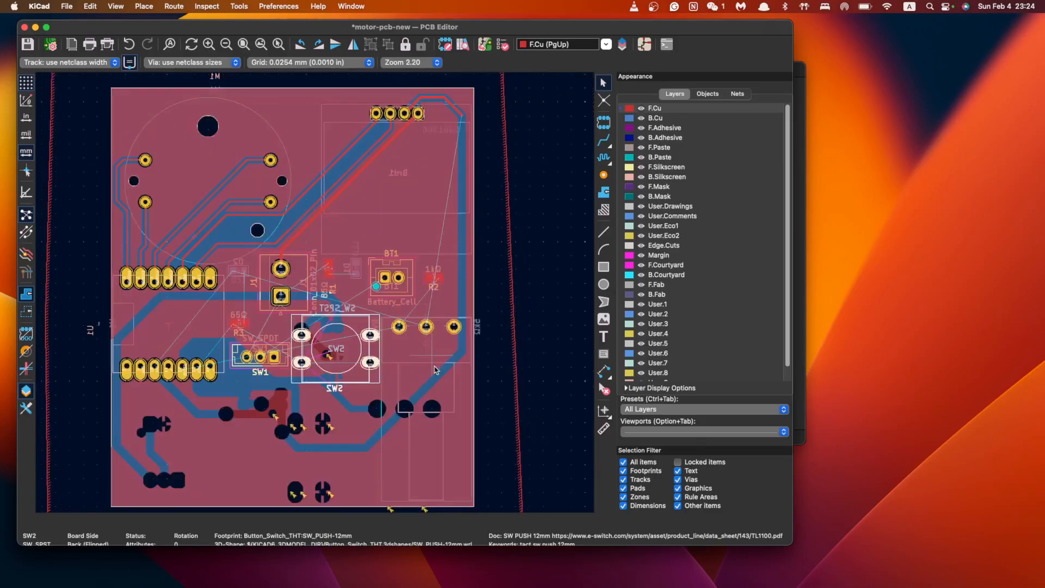
Delete the old bottom and left board edges and rework the right edge
{"action": "left_click", "coordinate": [432, 354]}
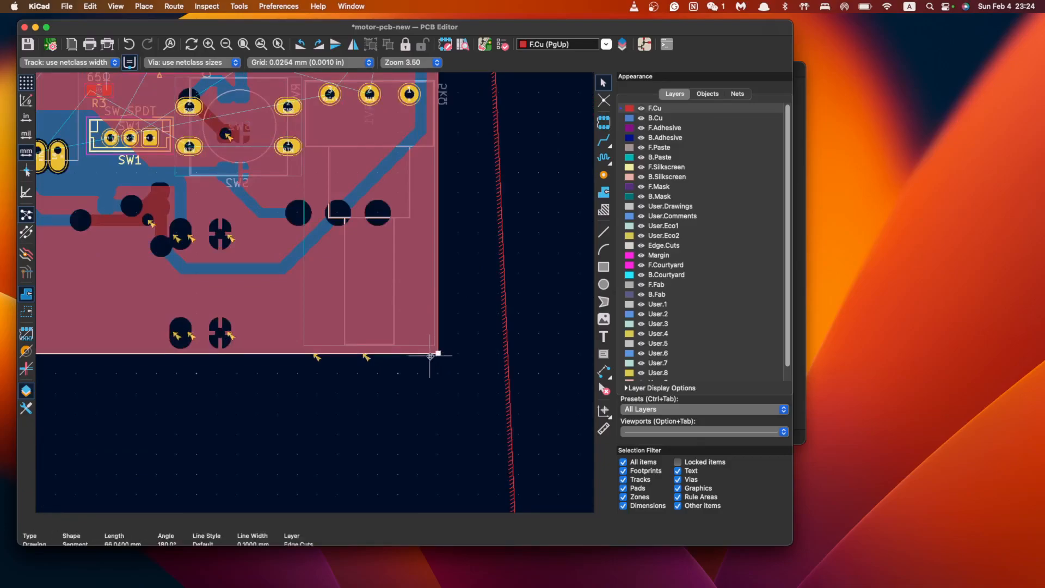
{"action": "key", "text": "Delete"}
{"action": "left_click", "coordinate": [439, 331]}
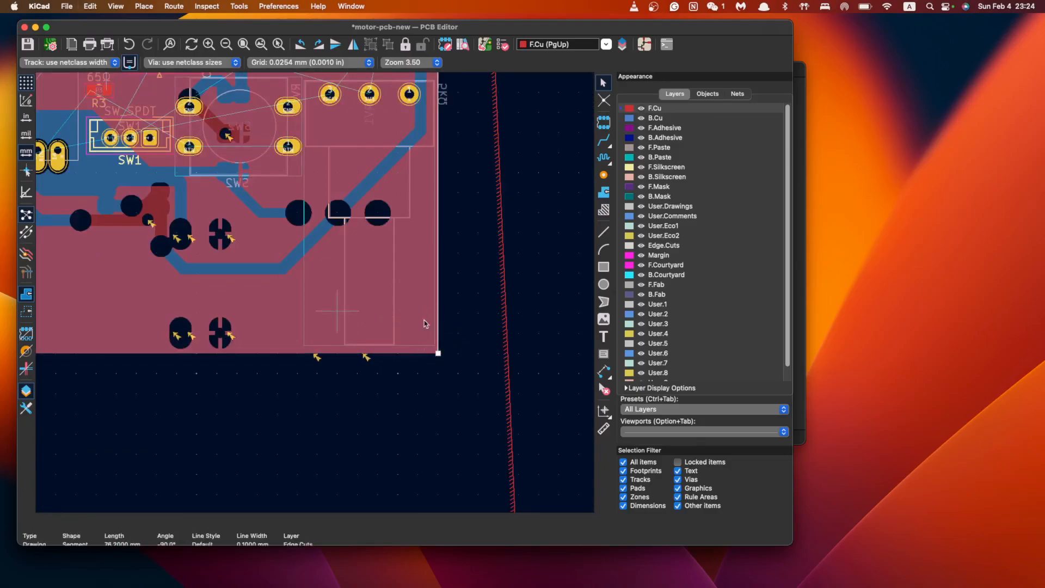
{"action": "middle_click_drag", "start_coordinate": [354, 314], "coordinate": [439, 322]}
{"action": "scroll", "coordinate": [440, 322], "scroll_direction": "down", "scroll_amount": 1}
{"action": "scroll", "coordinate": [441, 326], "scroll_direction": "down", "scroll_amount": 1}
{"action": "left_click_drag", "start_coordinate": [490, 352], "coordinate": [510, 260]}
{"action": "middle_click_drag", "start_coordinate": [408, 282], "coordinate": [424, 321]}
{"action": "scroll", "coordinate": [424, 321], "scroll_direction": "down", "scroll_amount": 1}
{"action": "key", "text": "Delete"}
{"action": "scroll", "coordinate": [424, 321], "scroll_direction": "left", "scroll_amount": 5}
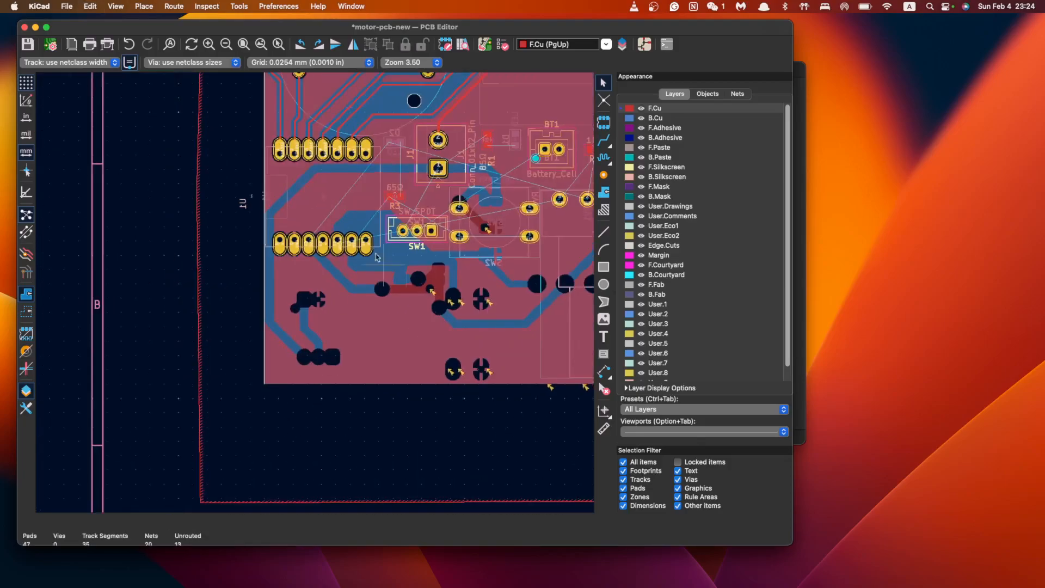
{"action": "left_click", "coordinate": [264, 354]}
{"action": "key", "text": "Delete"}
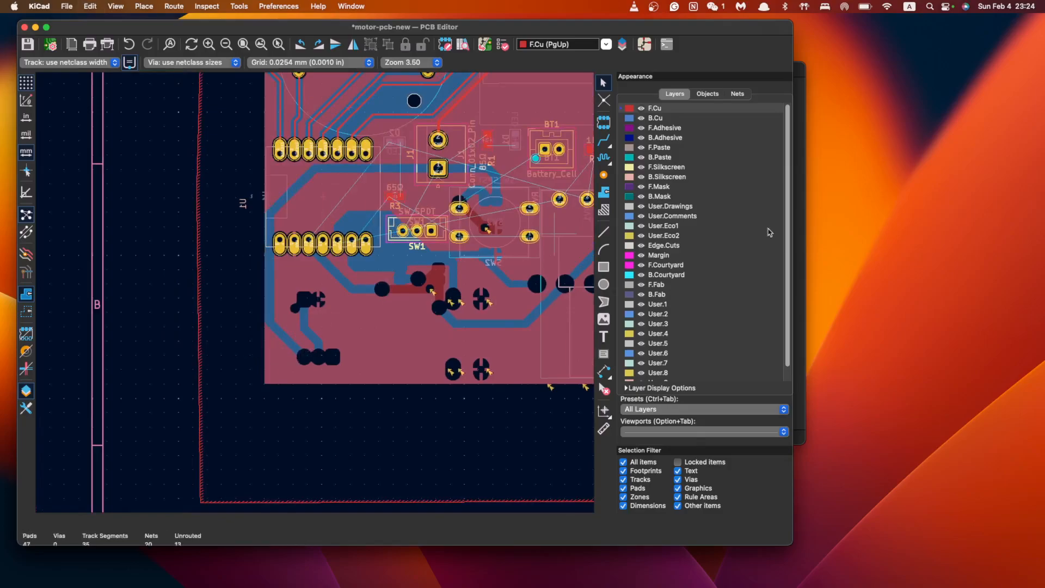
Make Edge.Cuts the active layer and switch to a 0.0250 mm grid
{"action": "left_click", "coordinate": [665, 245]}
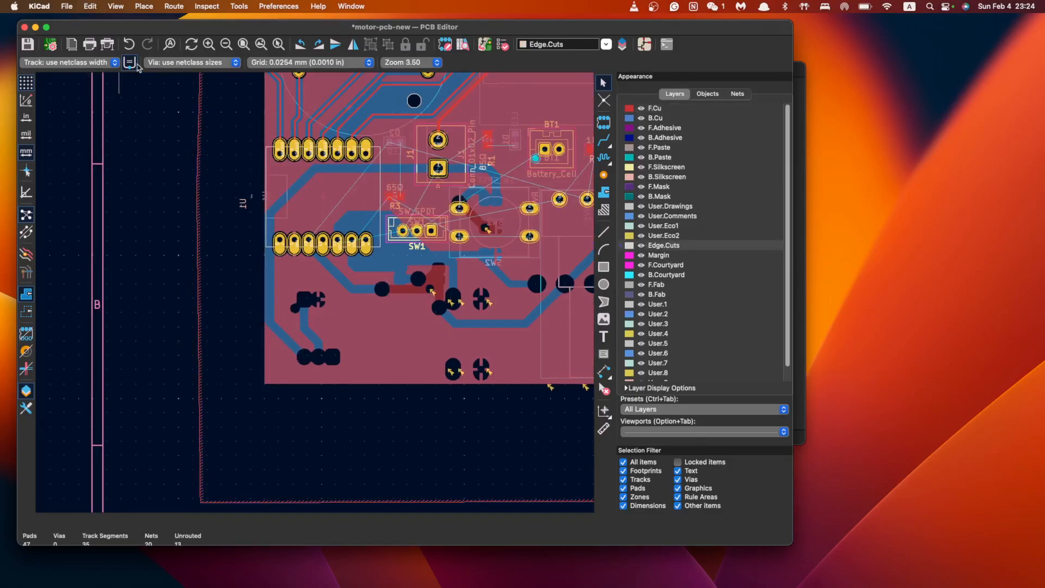
{"action": "left_click", "coordinate": [271, 63]}
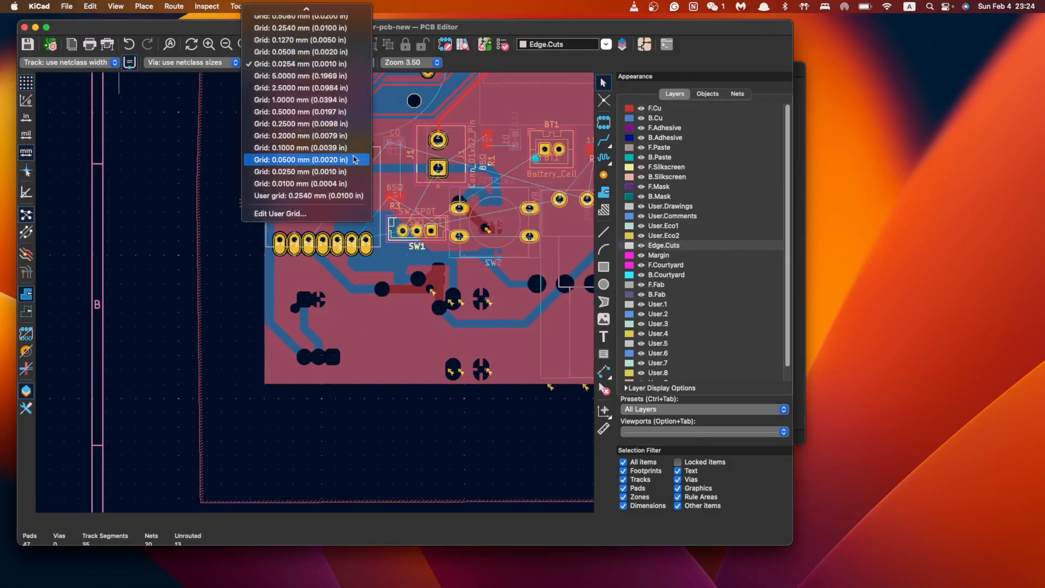
{"action": "left_click", "coordinate": [348, 172]}
{"action": "scroll", "coordinate": [367, 193], "scroll_direction": "down", "scroll_amount": 5}
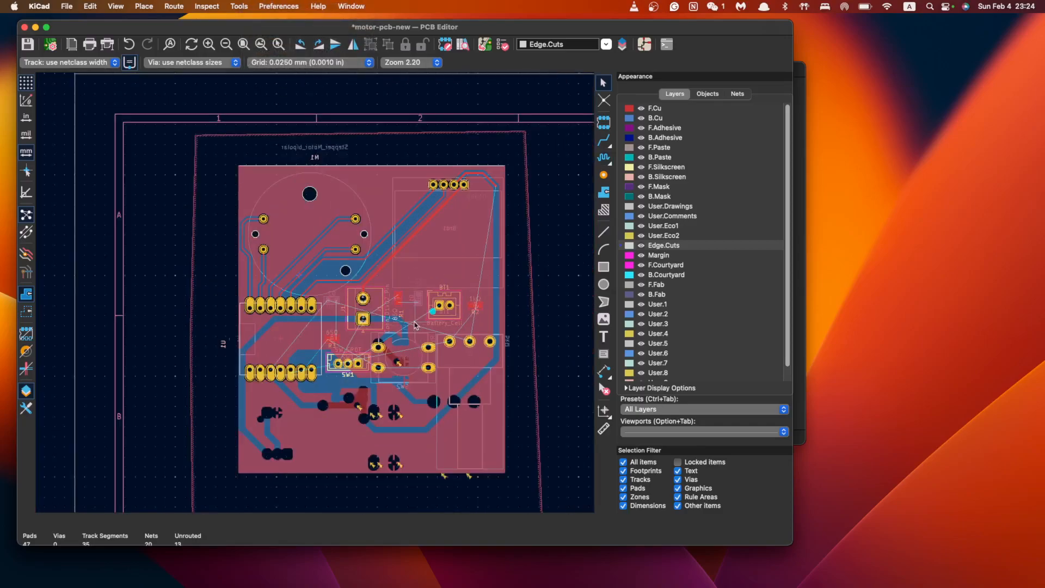
{"action": "scroll", "coordinate": [366, 193], "scroll_direction": "up", "scroll_amount": 3}
{"action": "left_click", "coordinate": [335, 156]}
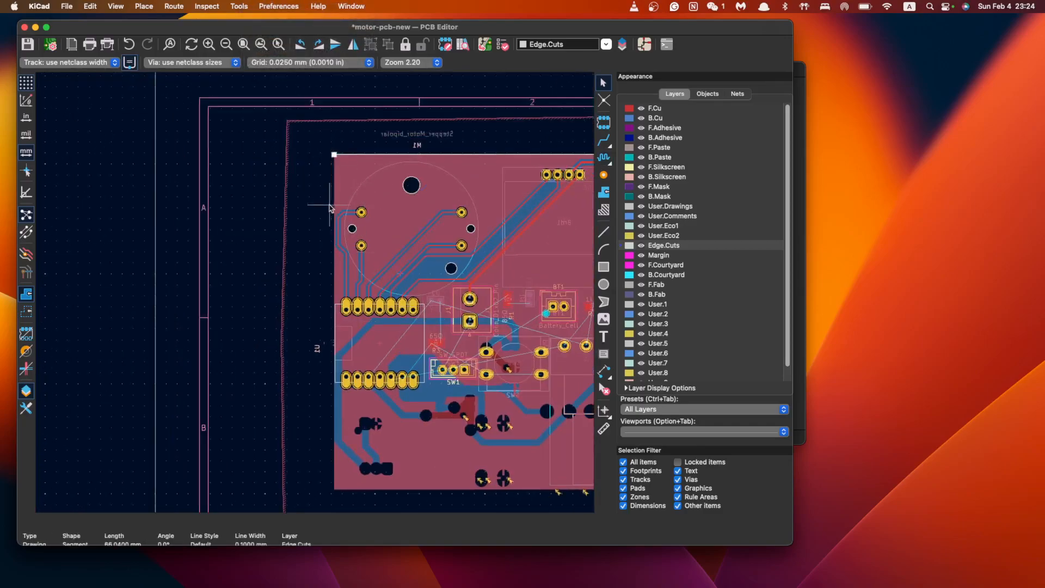
{"action": "key", "text": "super+z"}
{"action": "key", "text": "super+shift+z"}
Make several false starts on the outline line, cancelling each attempt
{"action": "left_click", "coordinate": [603, 231]}
{"action": "left_click", "coordinate": [334, 154]}
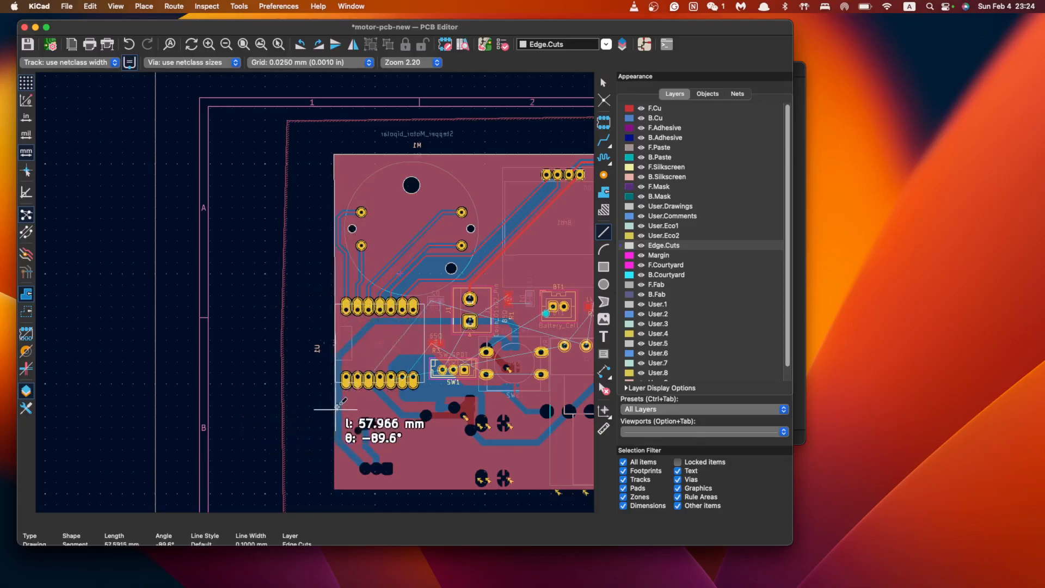
{"action": "key", "text": "Escape"}
{"action": "left_click", "coordinate": [350, 63]}
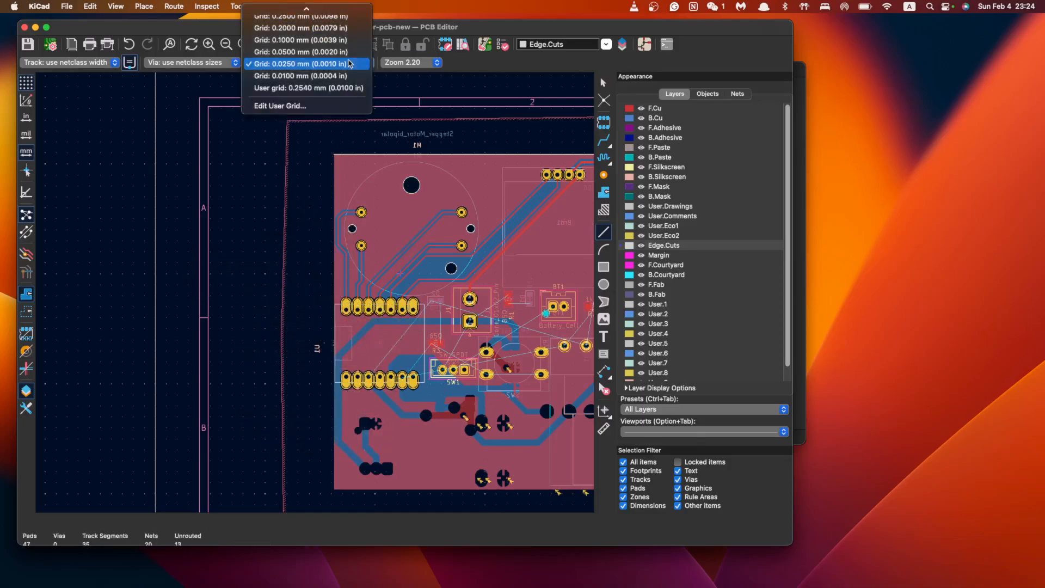
{"action": "left_click", "coordinate": [350, 64]}
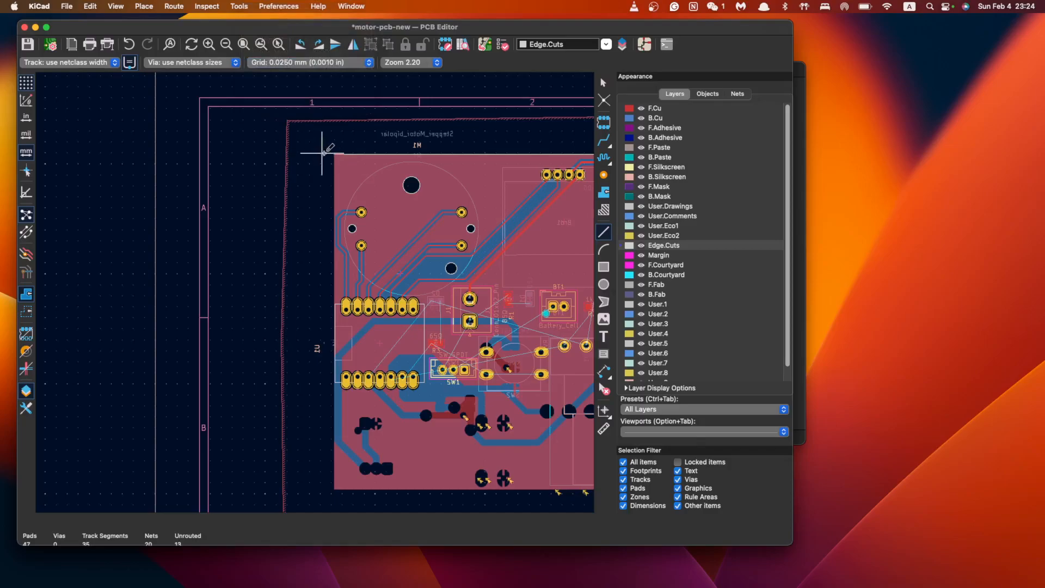
{"action": "scroll", "coordinate": [333, 154], "scroll_direction": "up", "scroll_amount": 3}
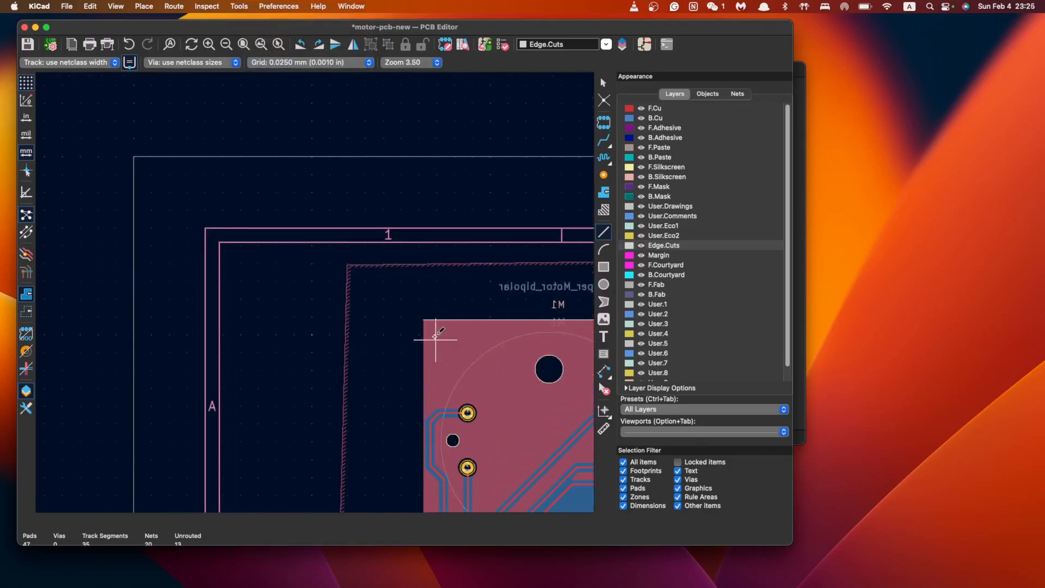
{"action": "left_click", "coordinate": [334, 154]}
{"action": "key", "text": "Escape"}
{"action": "left_click", "coordinate": [423, 321]}
{"action": "key", "text": "Escape"}
{"action": "key", "text": "Escape"}
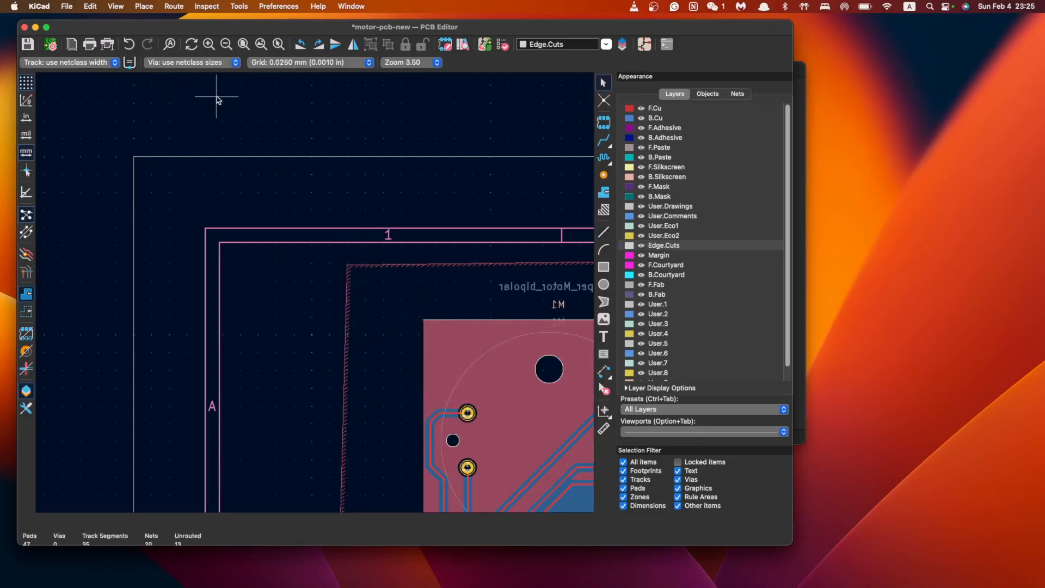
{"action": "left_click", "coordinate": [178, 67]}
{"action": "left_click", "coordinate": [130, 64]}
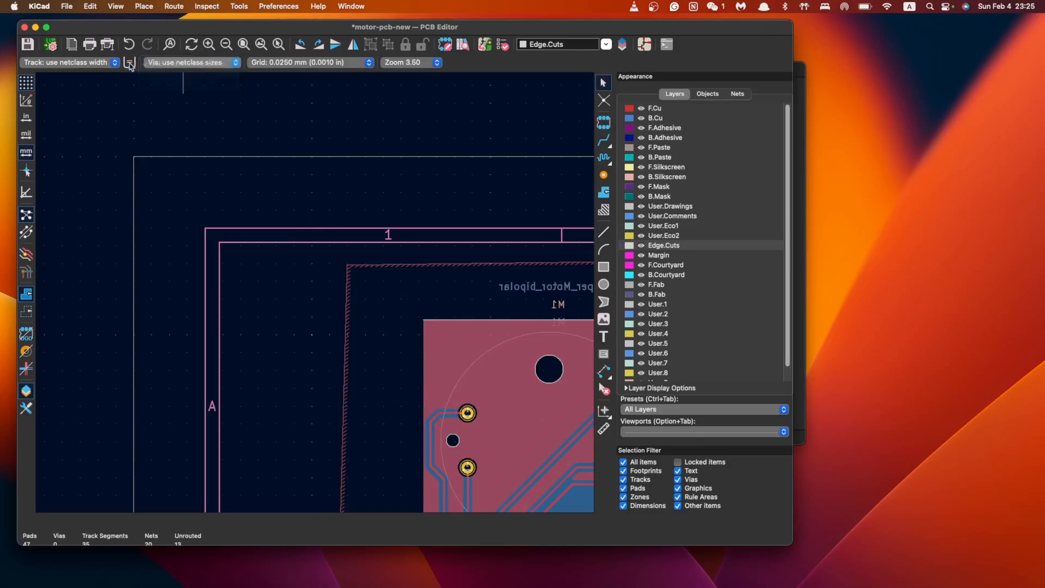
{"action": "scroll", "coordinate": [456, 299], "scroll_direction": "down", "scroll_amount": 5}
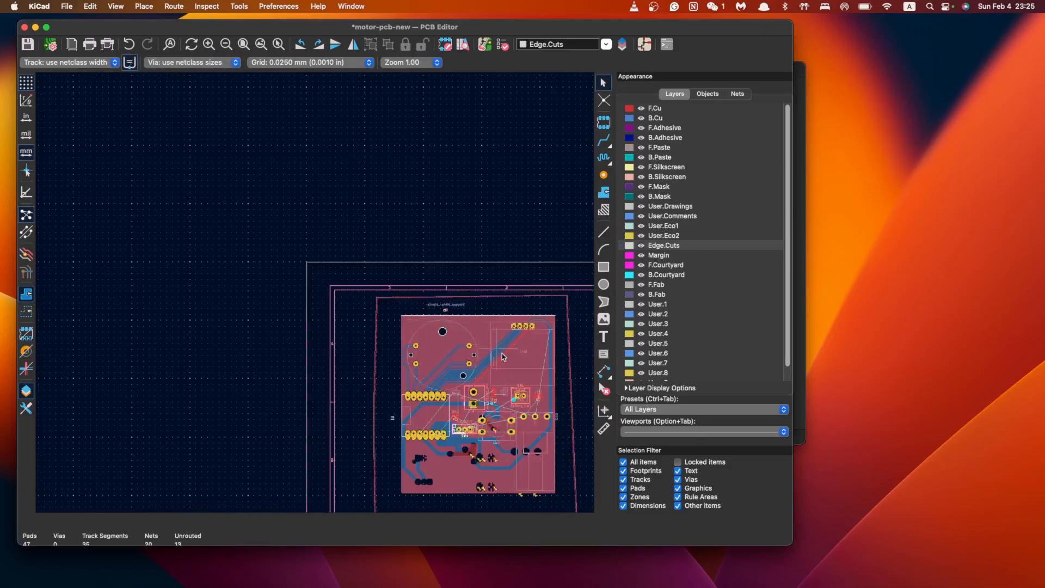
{"action": "scroll", "coordinate": [471, 370], "scroll_direction": "up", "scroll_amount": 3}
{"action": "scroll", "coordinate": [422, 323], "scroll_direction": "down", "scroll_amount": 1}
Draw the new left board edge, about 55.9 mm, from the top-left corner
{"action": "left_click", "coordinate": [603, 231]}
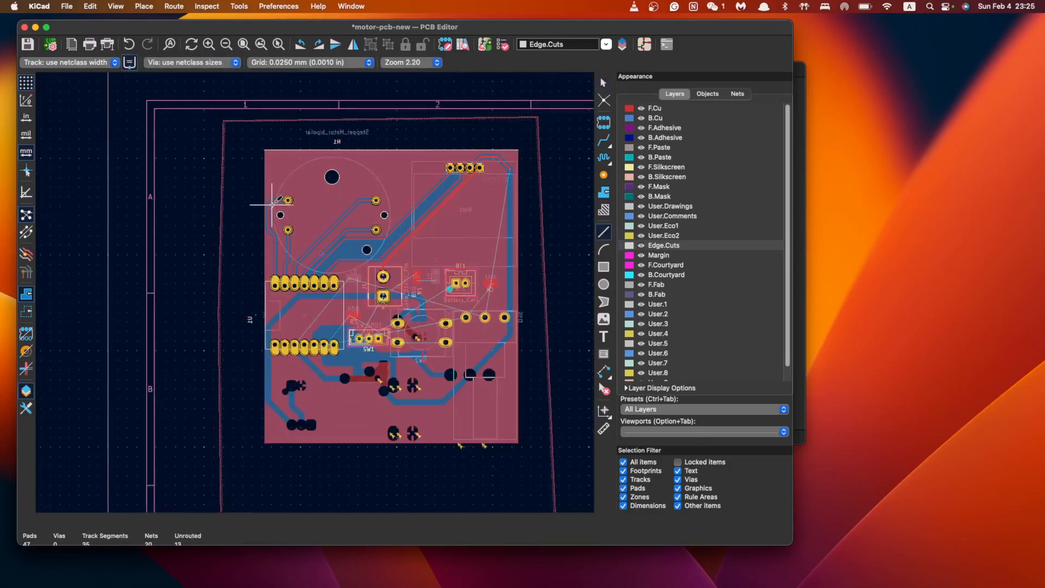
{"action": "left_click", "coordinate": [264, 151]}
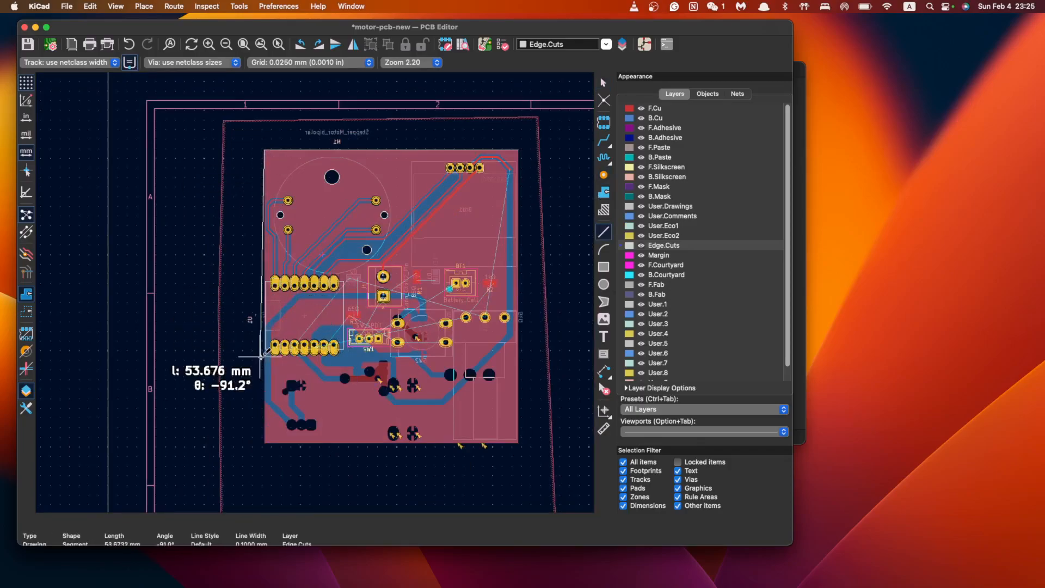
{"action": "scroll", "coordinate": [266, 376], "scroll_direction": "up", "scroll_amount": 3}
{"action": "scroll", "coordinate": [424, 319], "scroll_direction": "up", "scroll_amount": 2}
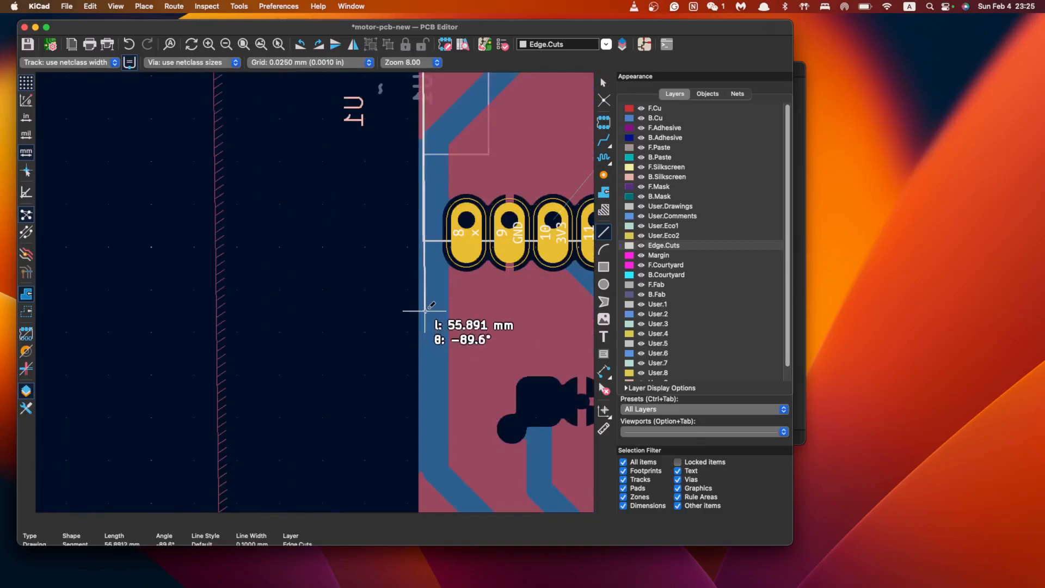
{"action": "left_click", "coordinate": [419, 295]}
{"action": "scroll", "coordinate": [427, 315], "scroll_direction": "down", "scroll_amount": 2}
{"action": "scroll", "coordinate": [486, 312], "scroll_direction": "down", "scroll_amount": 4}
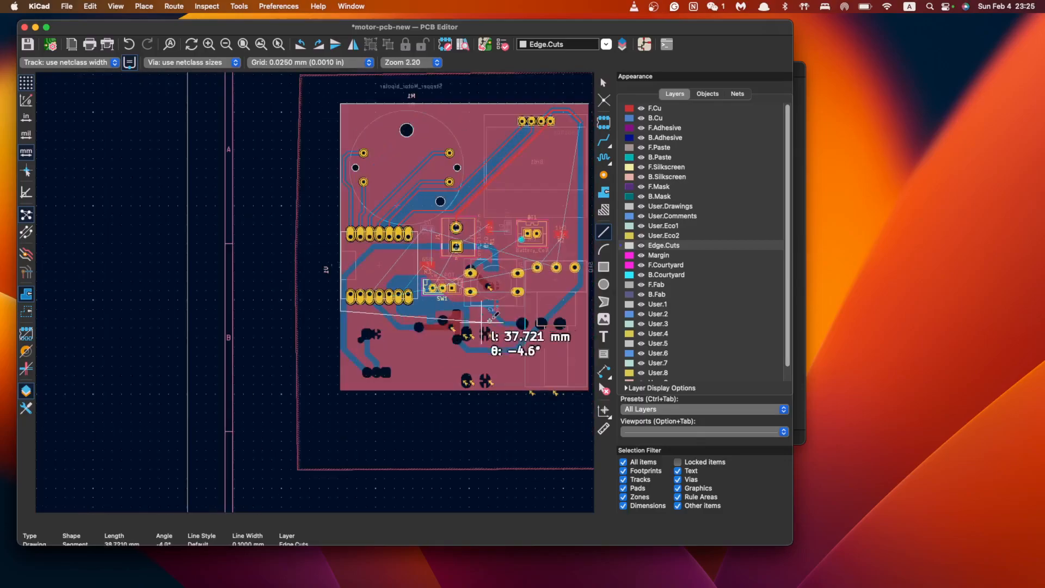
{"action": "scroll", "coordinate": [577, 314], "scroll_direction": "right", "scroll_amount": 3}
{"action": "scroll", "coordinate": [423, 312], "scroll_direction": "up", "scroll_amount": 1}
{"action": "scroll", "coordinate": [424, 319], "scroll_direction": "up", "scroll_amount": 5}
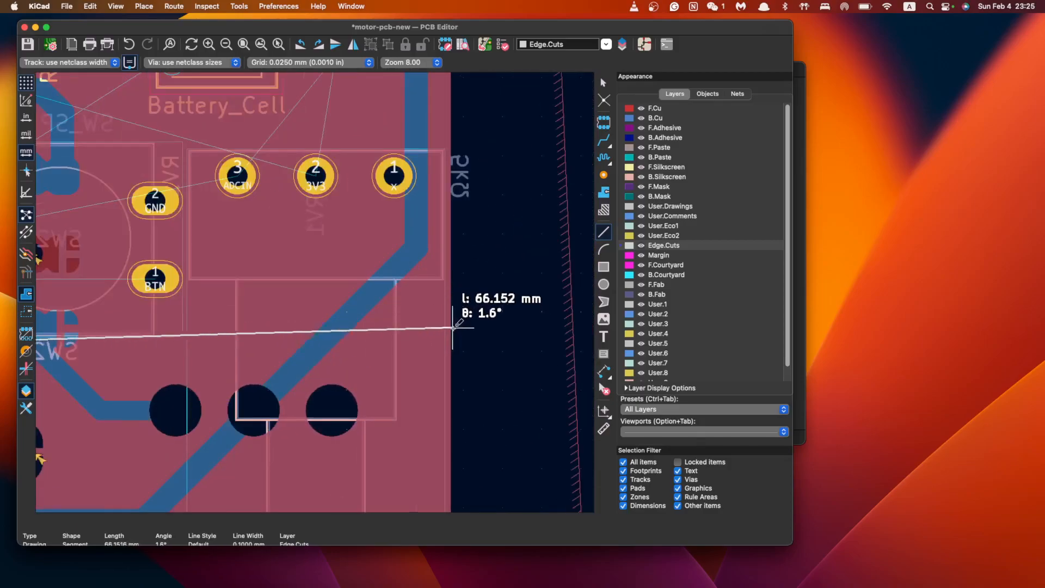
{"action": "scroll", "coordinate": [426, 321], "scroll_direction": "down", "scroll_amount": 5}
{"action": "scroll", "coordinate": [424, 320], "scroll_direction": "up", "scroll_amount": 5}
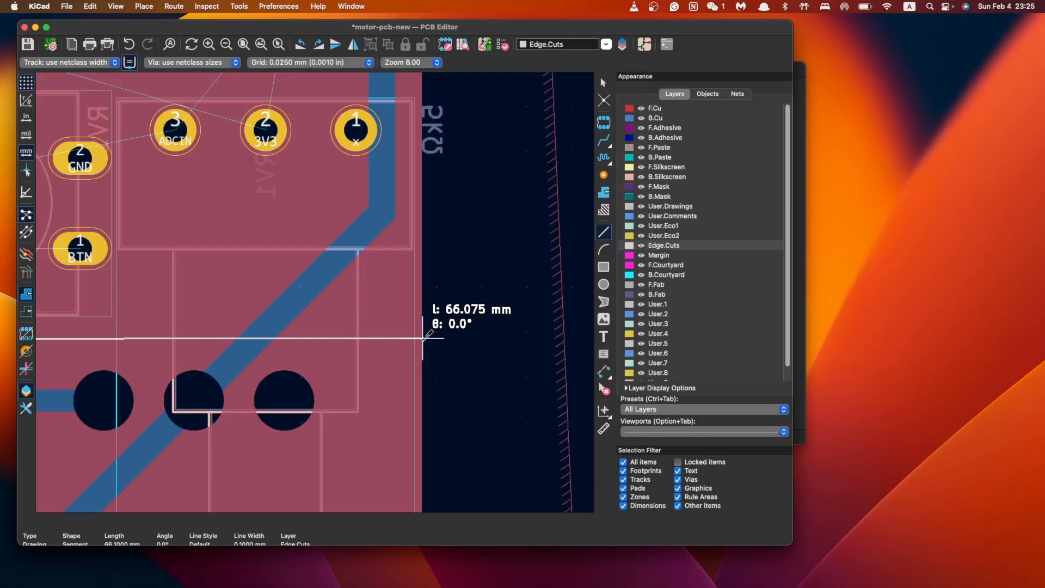
Draw the 66.1 mm bottom edge and the right edge up to the top corner
{"action": "left_click", "coordinate": [422, 338]}
{"action": "scroll", "coordinate": [423, 321], "scroll_direction": "down", "scroll_amount": 3}
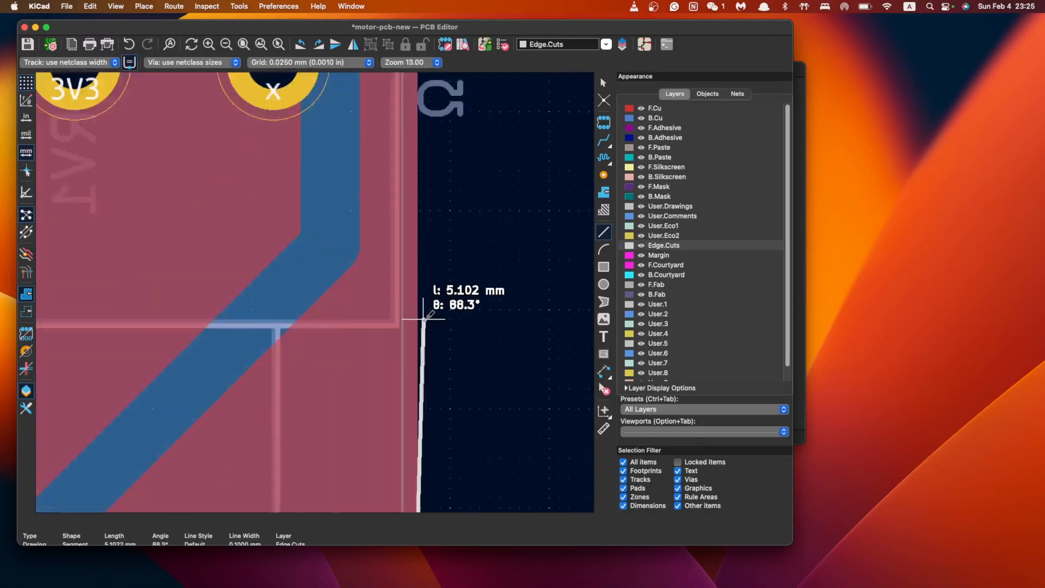
{"action": "scroll", "coordinate": [428, 182], "scroll_direction": "up", "scroll_amount": 1}
{"action": "scroll", "coordinate": [423, 277], "scroll_direction": "down", "scroll_amount": 2}
{"action": "scroll", "coordinate": [422, 133], "scroll_direction": "up", "scroll_amount": 2}
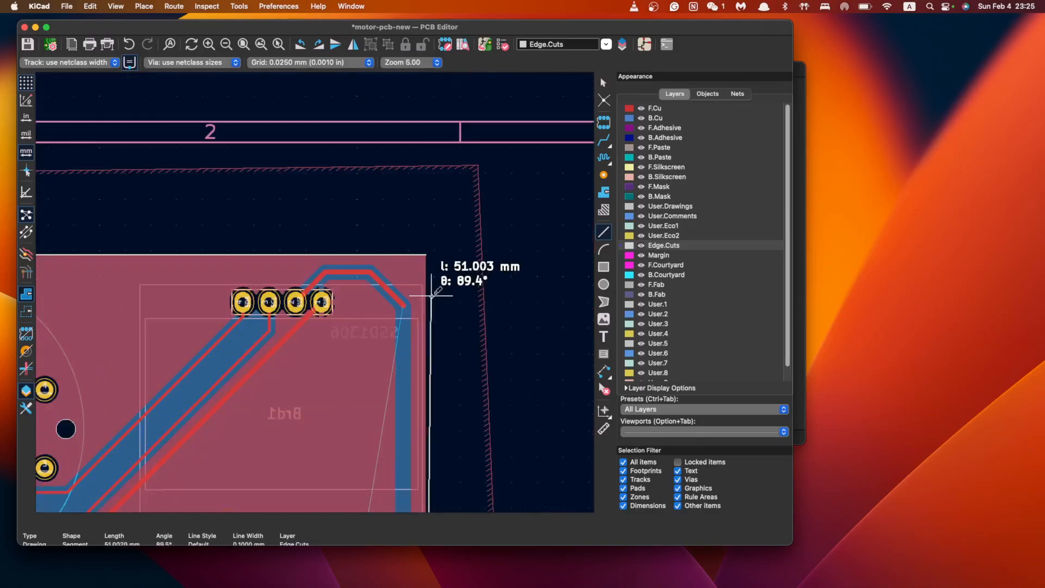
{"action": "scroll", "coordinate": [428, 286], "scroll_direction": "up", "scroll_amount": 2}
{"action": "double_click", "coordinate": [423, 282]}
{"action": "key", "text": "Escape"}
{"action": "scroll", "coordinate": [392, 354], "scroll_direction": "down", "scroll_amount": 5}
{"action": "scroll", "coordinate": [364, 262], "scroll_direction": "up", "scroll_amount": 3}
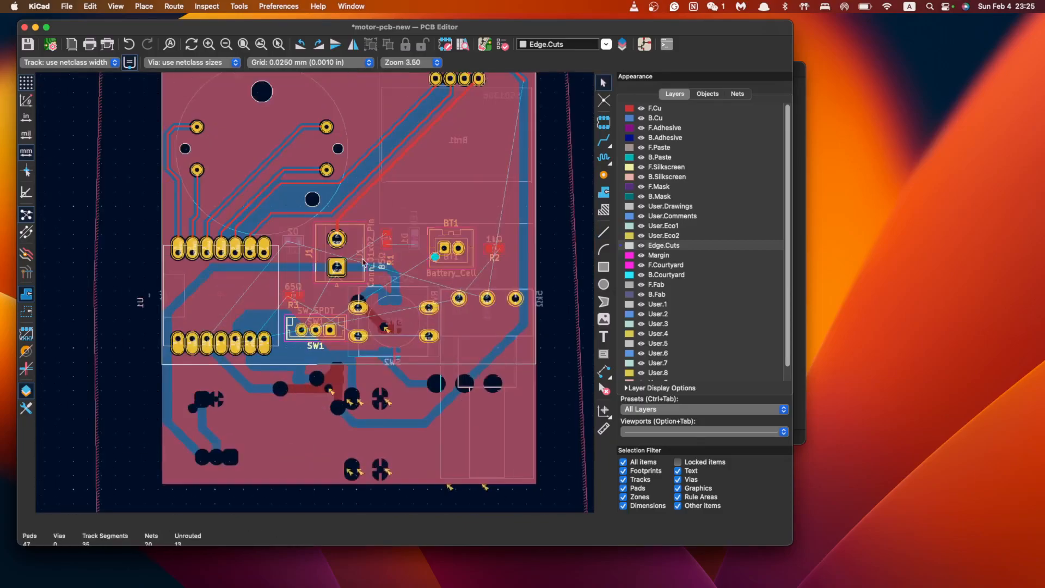
{"action": "scroll", "coordinate": [446, 259], "scroll_direction": "down", "scroll_amount": 3}
{"action": "scroll", "coordinate": [430, 305], "scroll_direction": "up", "scroll_amount": 5}
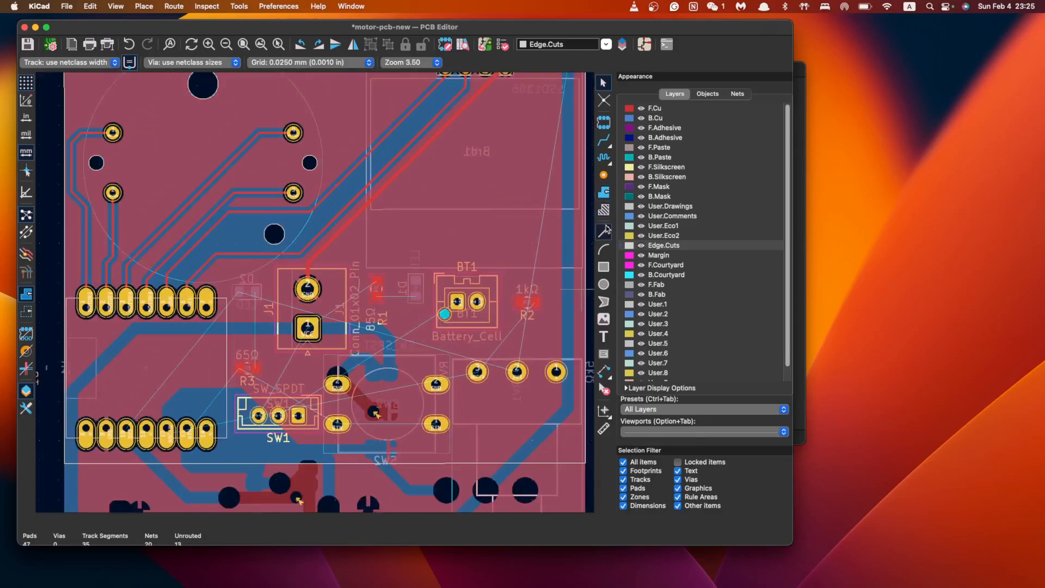
Route the 3V3 track from the header pin to D2's pad through a via
{"action": "left_click", "coordinate": [604, 141]}
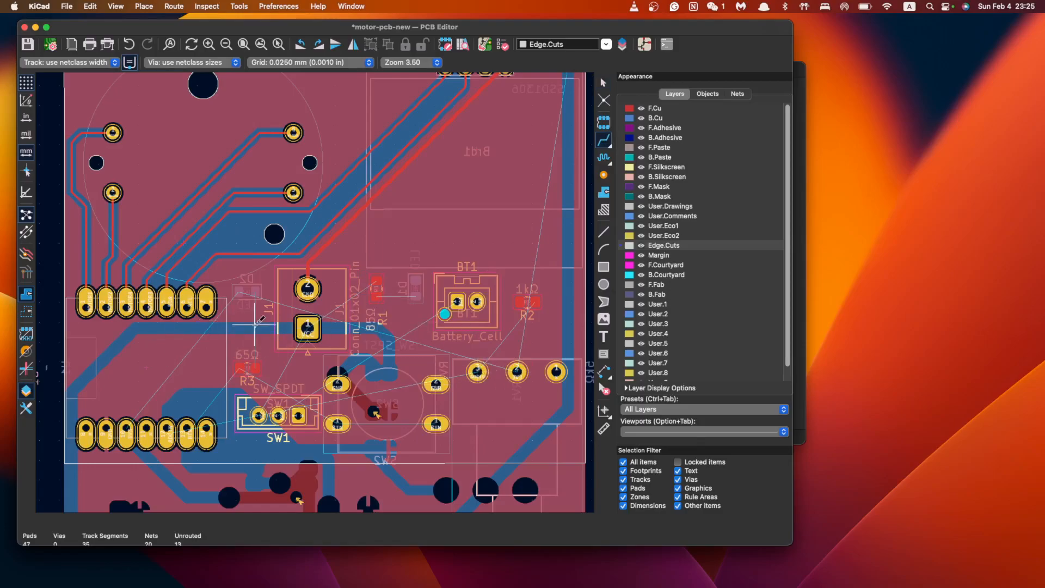
{"action": "left_click", "coordinate": [126, 432]}
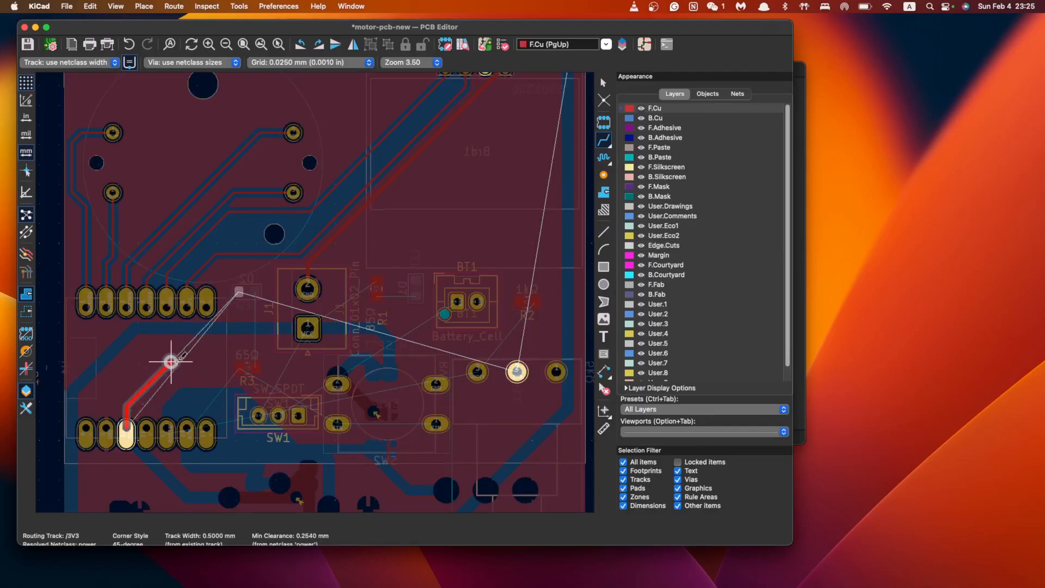
{"action": "key", "text": "v"}
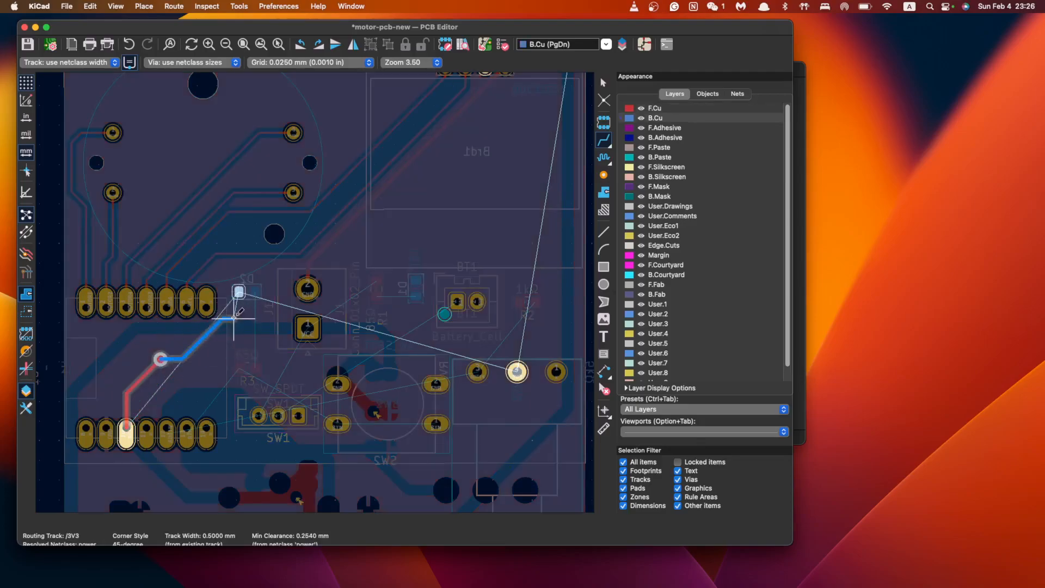
{"action": "left_click", "coordinate": [240, 291]}
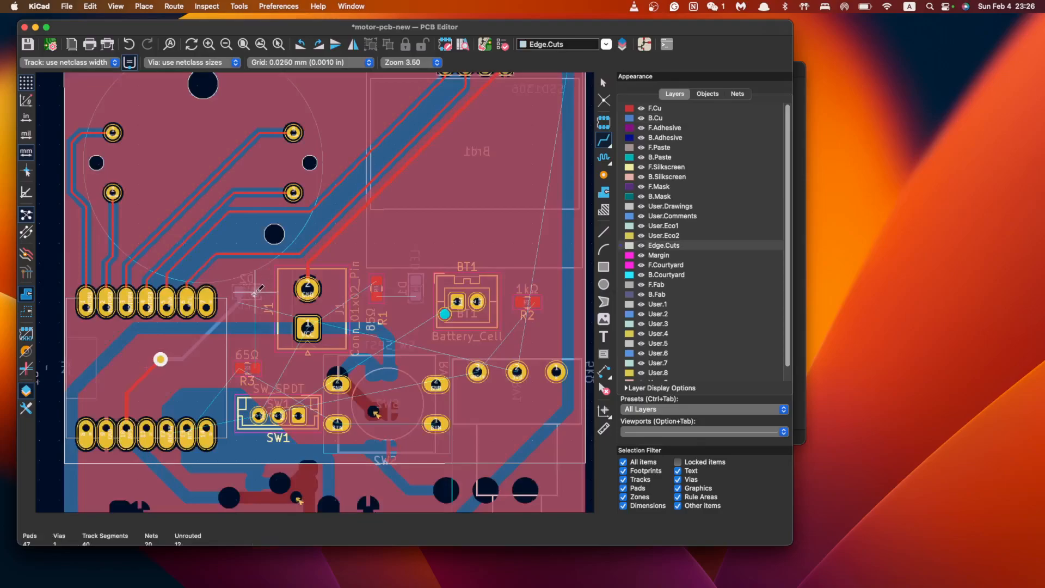
Route Net-(D2-K) from D2 through a via to R3 pad 1
{"action": "left_click", "coordinate": [254, 293]}
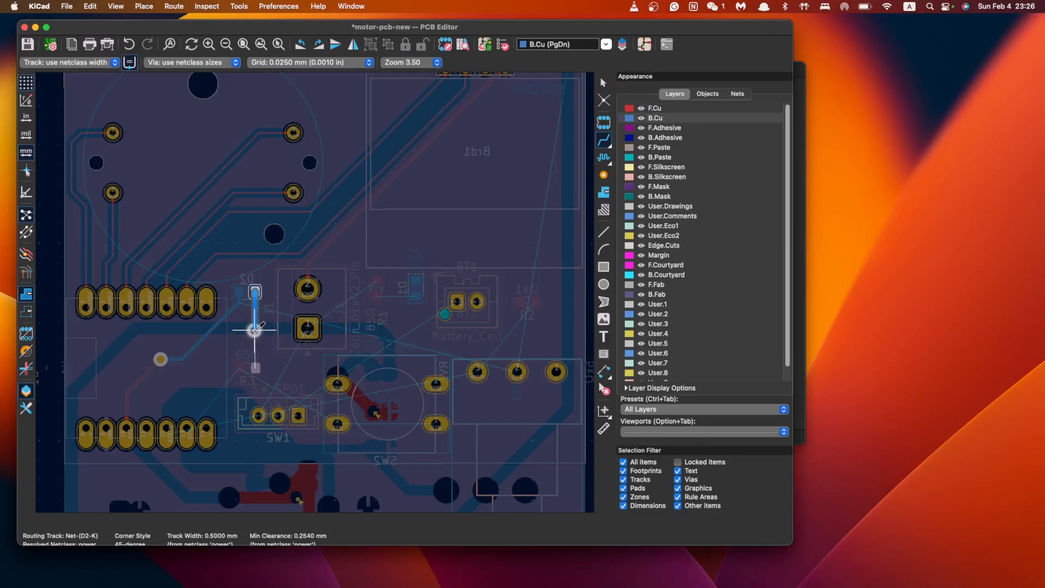
{"action": "scroll", "coordinate": [255, 331], "scroll_direction": "up", "scroll_amount": 6}
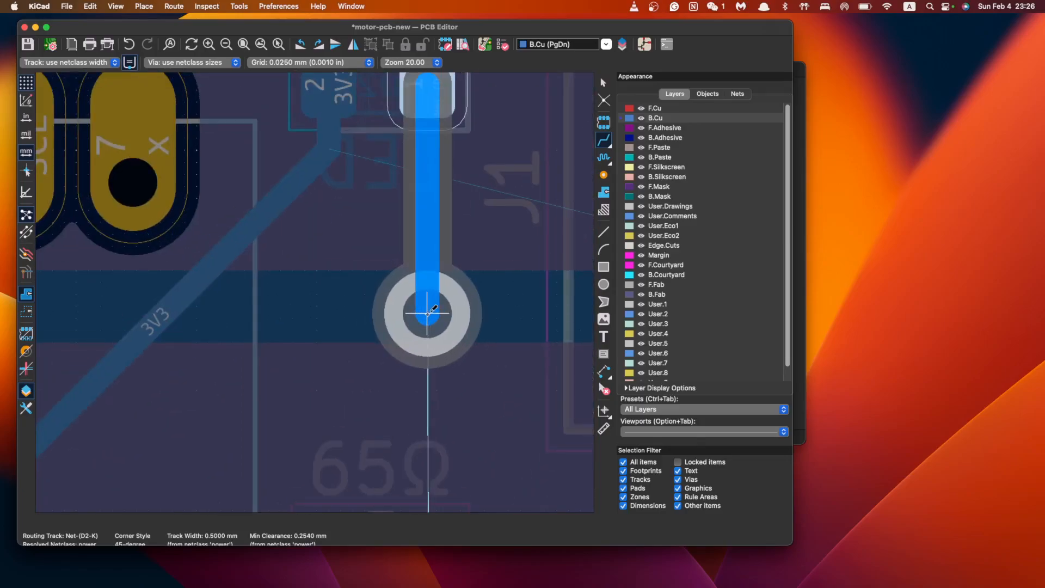
{"action": "key", "text": "v"}
{"action": "scroll", "coordinate": [428, 327], "scroll_direction": "down", "scroll_amount": 3}
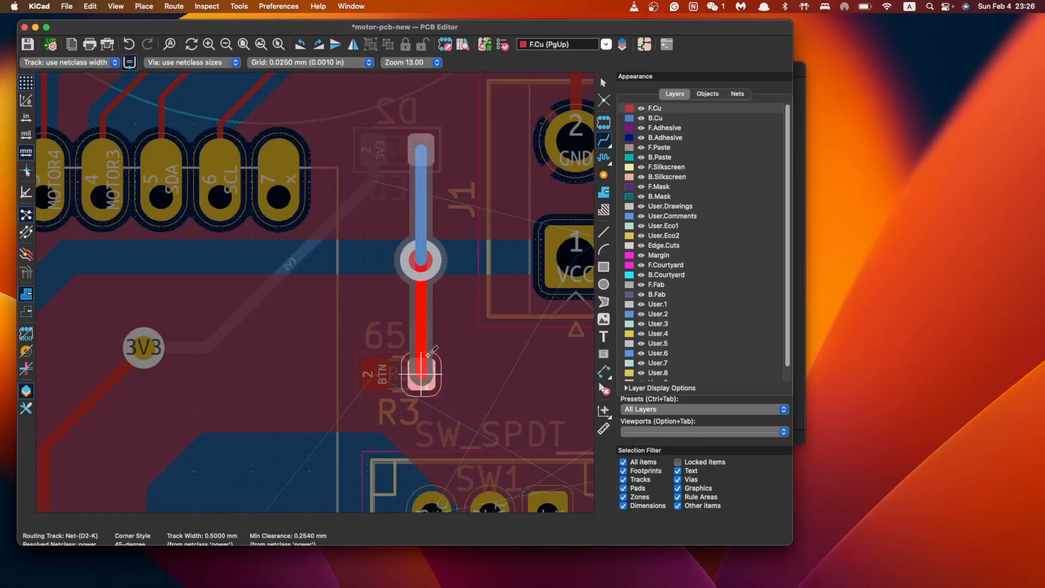
{"action": "left_click", "coordinate": [428, 345]}
{"action": "scroll", "coordinate": [367, 312], "scroll_direction": "up", "scroll_amount": 3}
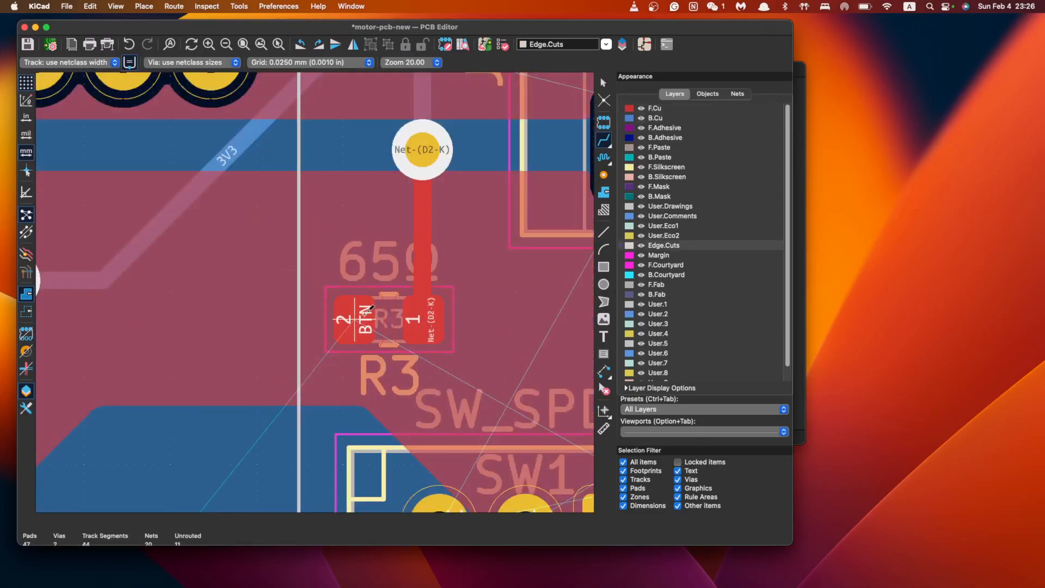
{"action": "left_click", "coordinate": [370, 309]}
{"action": "scroll", "coordinate": [382, 316], "scroll_direction": "down", "scroll_amount": 6}
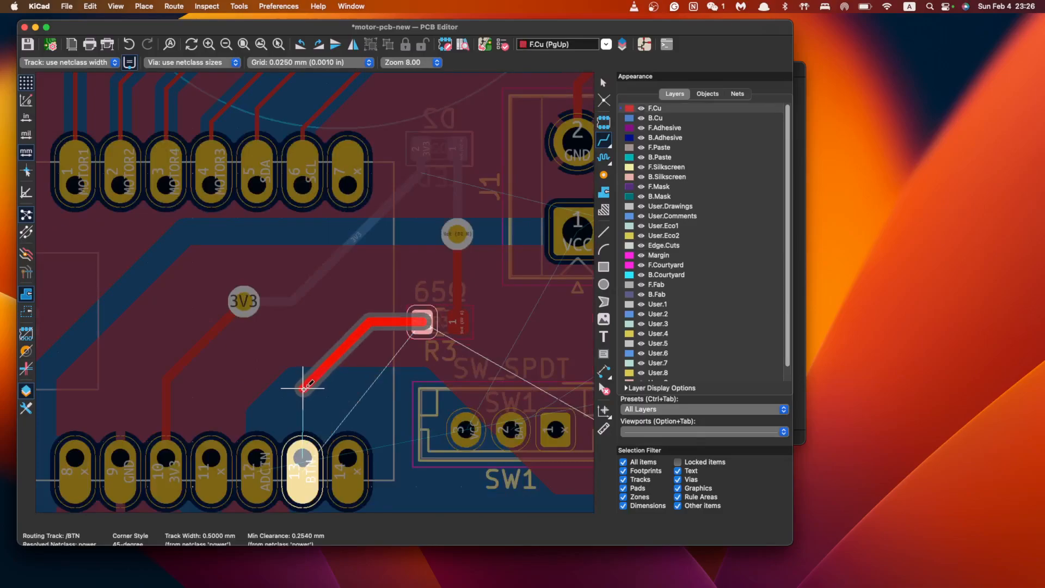
Finish the BTN track at header pin 13 and cancel a stray route from R3
{"action": "left_click", "coordinate": [303, 452]}
{"action": "scroll", "coordinate": [358, 287], "scroll_direction": "down", "scroll_amount": 3}
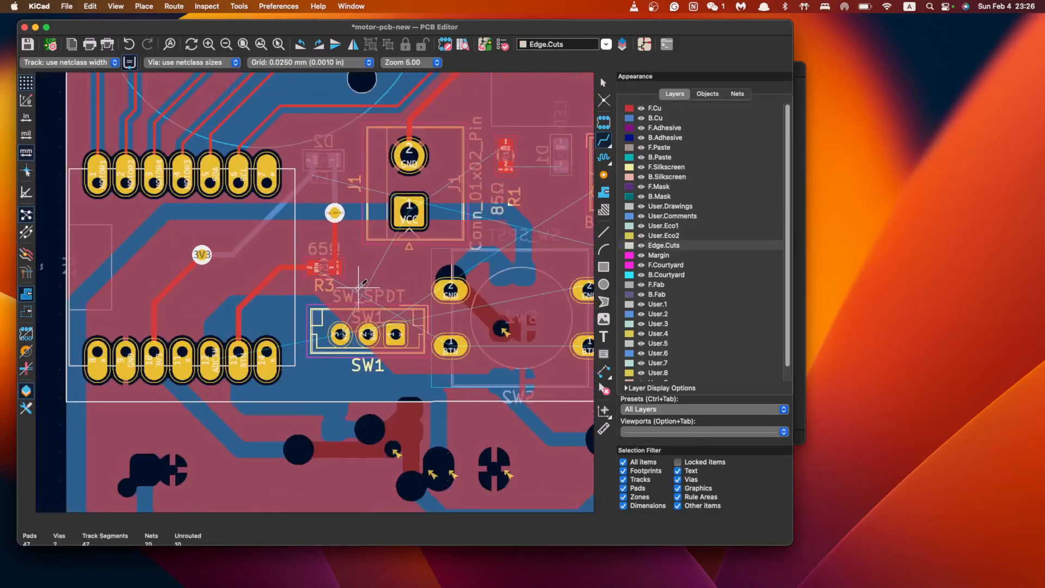
{"action": "left_click", "coordinate": [314, 268]}
{"action": "key", "text": "Escape"}
Route front-copper VCC tracks from SW1 pad 3 and from R1 to J1 pin 1
{"action": "left_click", "coordinate": [341, 331]}
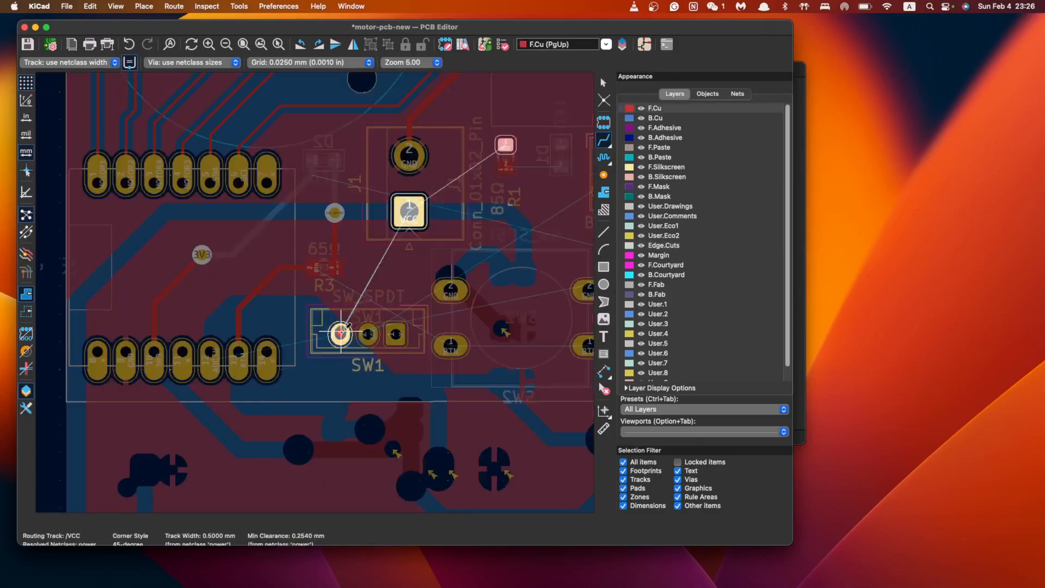
{"action": "left_click", "coordinate": [410, 218]}
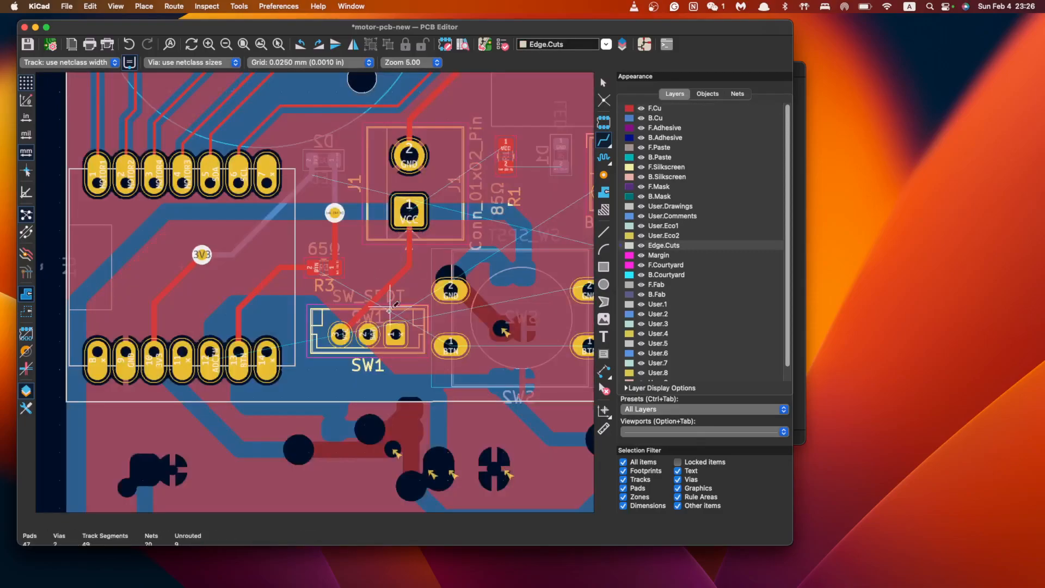
{"action": "left_click", "coordinate": [368, 334]}
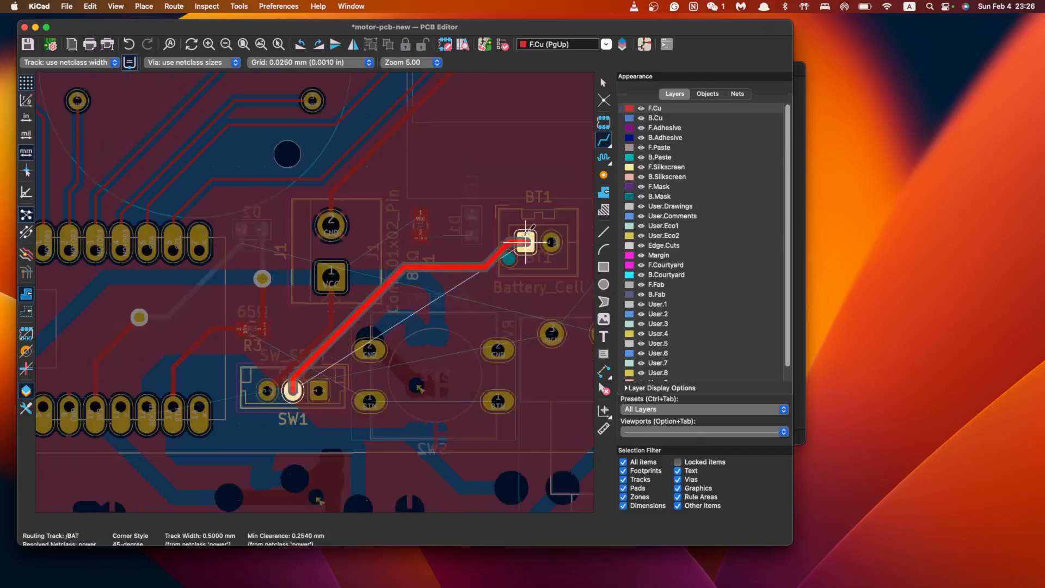
{"action": "key", "text": "Escape"}
{"action": "left_click", "coordinate": [420, 215]}
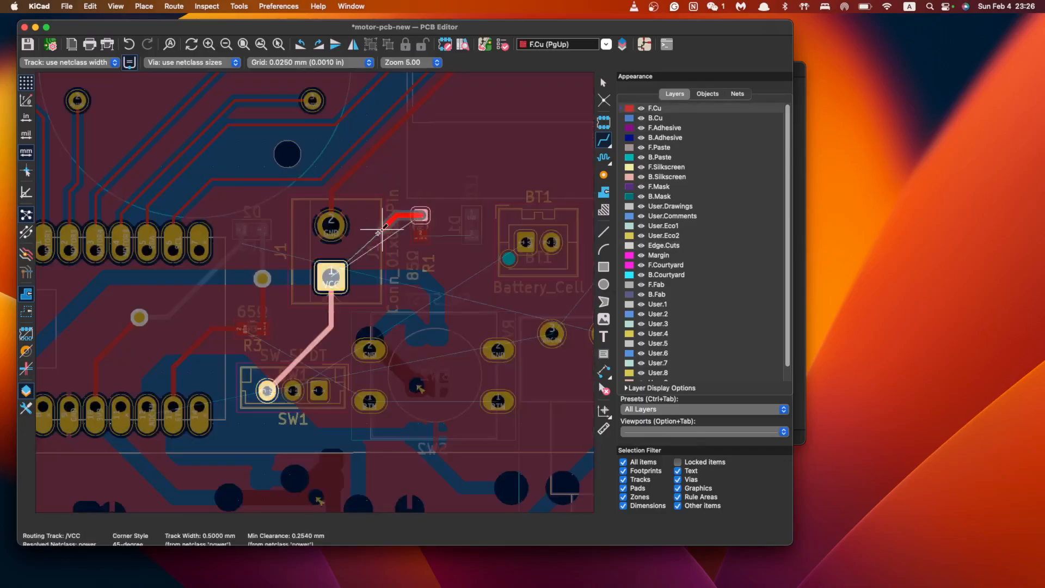
{"action": "left_click", "coordinate": [331, 276]}
{"action": "left_click", "coordinate": [293, 390]}
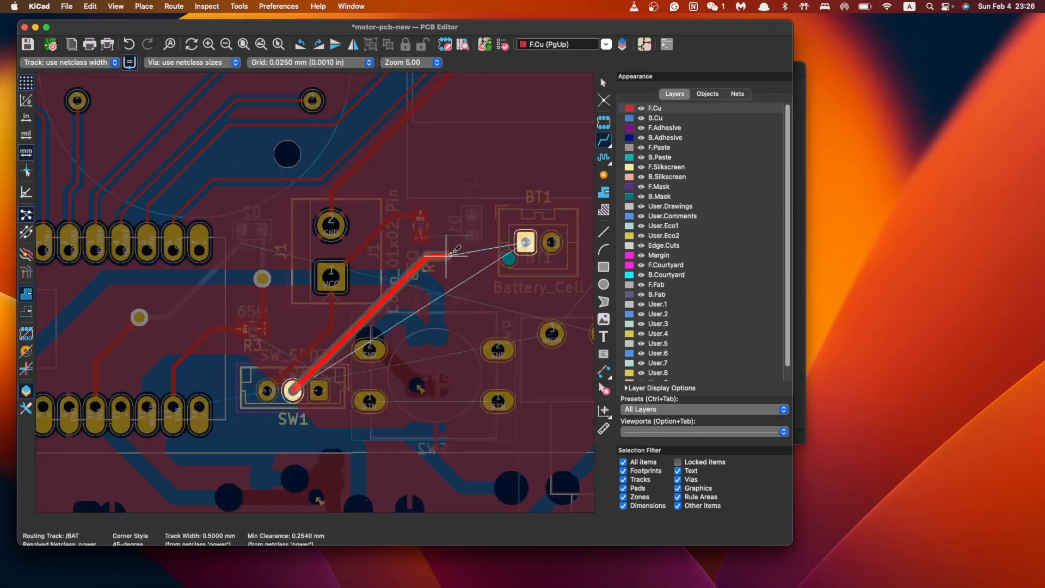
{"action": "key", "text": "Escape"}
{"action": "left_click", "coordinate": [472, 235]}
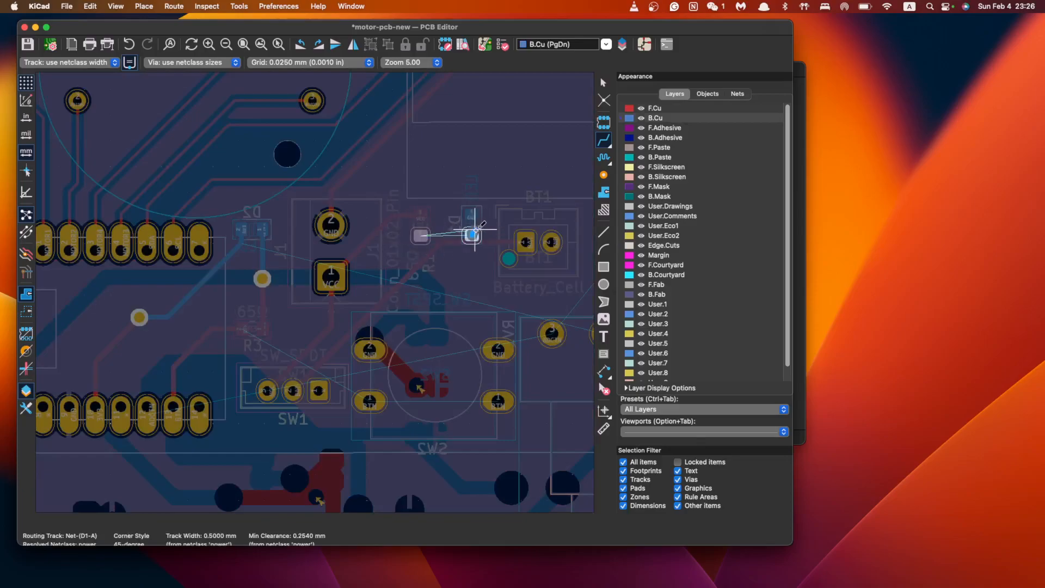
Rotate LED D1 to lie horizontally and move it to a new spot near BT1
{"action": "scroll", "coordinate": [448, 234], "scroll_direction": "up", "scroll_amount": 5}
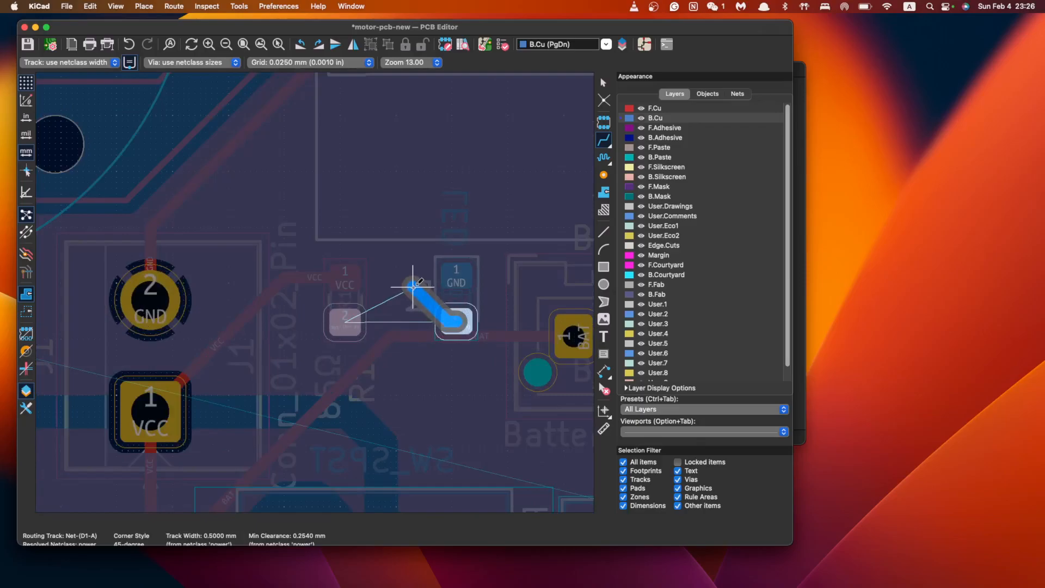
{"action": "key", "text": "Escape"}
{"action": "key", "text": "Escape"}
{"action": "left_click", "coordinate": [462, 298]}
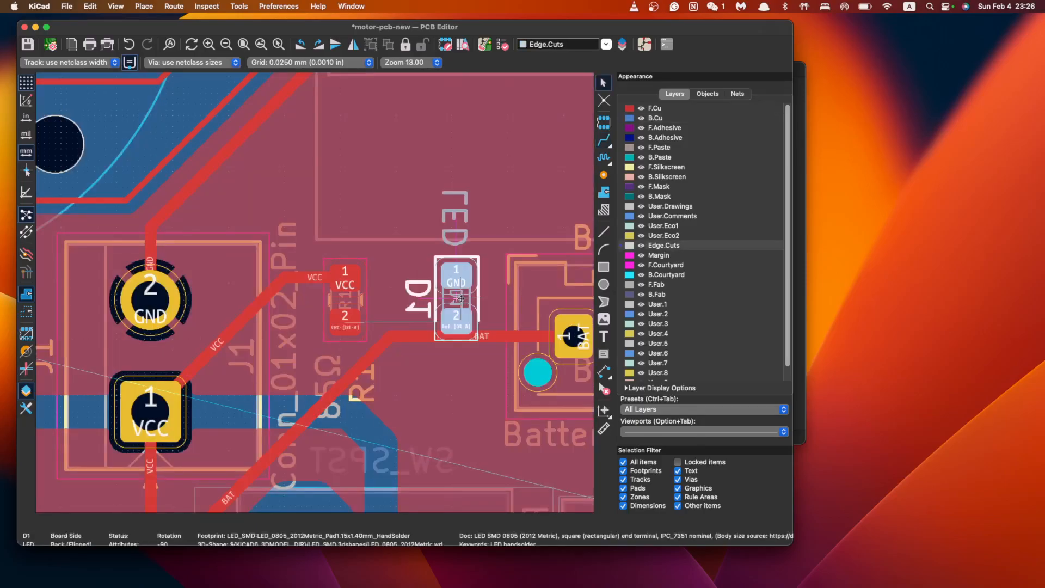
{"action": "key", "text": "m"}
{"action": "key", "text": "r"}
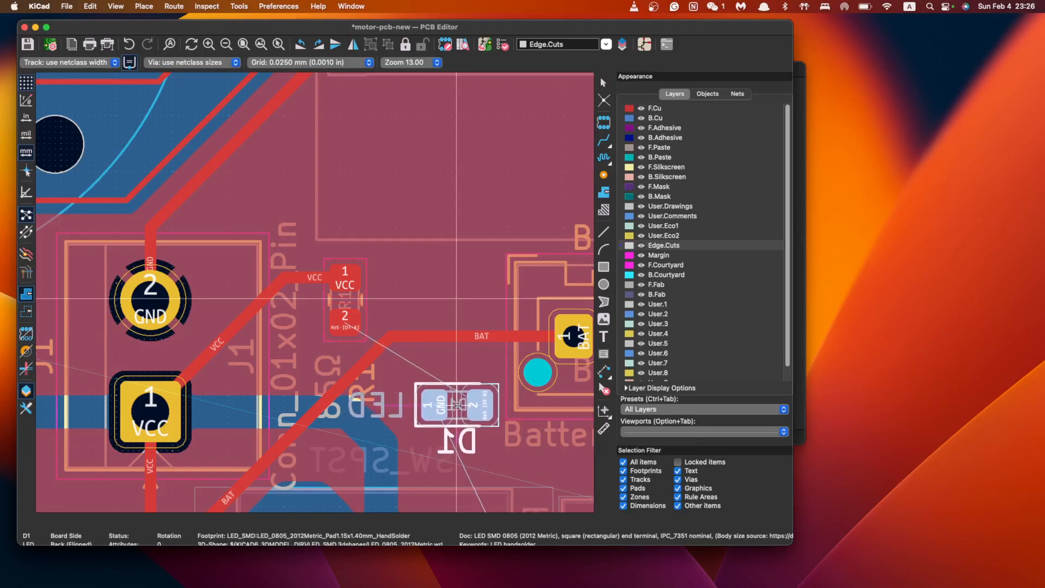
{"action": "left_click", "coordinate": [461, 394]}
Delete the old BAT track running from R1 to BT1
{"action": "scroll", "coordinate": [425, 323], "scroll_direction": "down", "scroll_amount": 3}
{"action": "left_click", "coordinate": [392, 258]}
{"action": "key", "text": "Delete"}
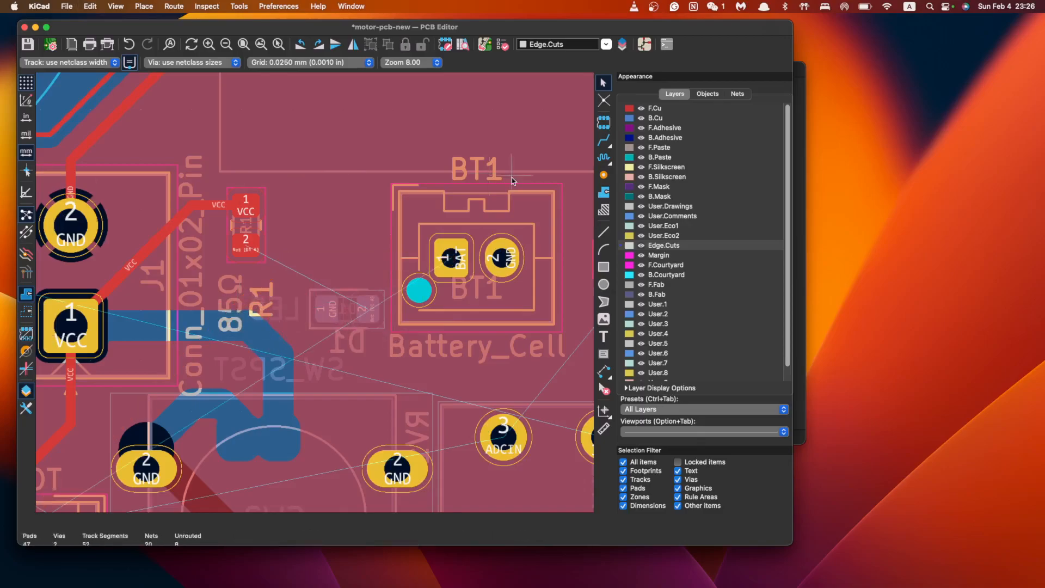
Route D1's anode pad through a via to R1 pad 2
{"action": "left_click", "coordinate": [368, 309]}
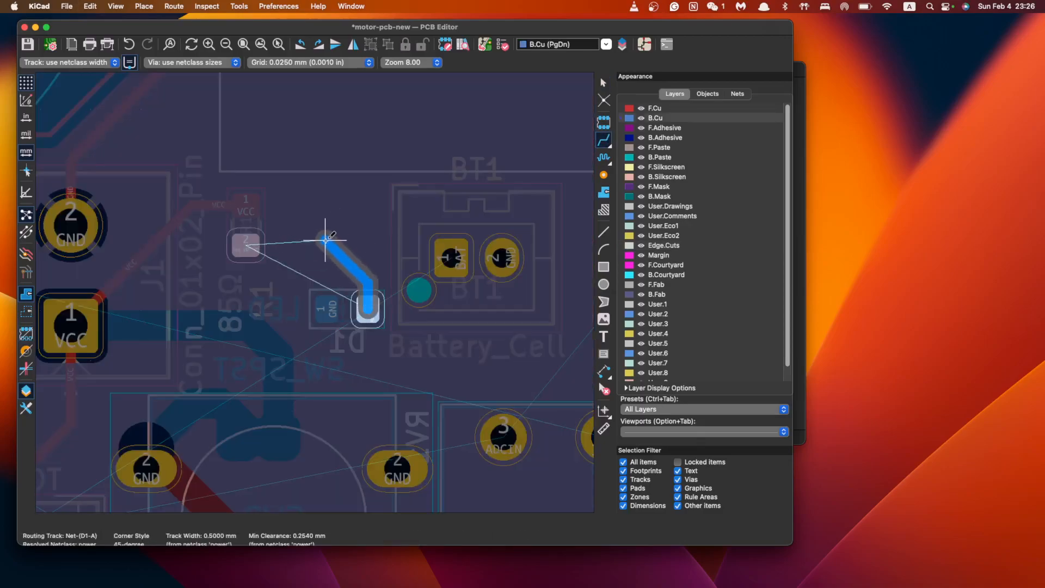
{"action": "key", "text": "v"}
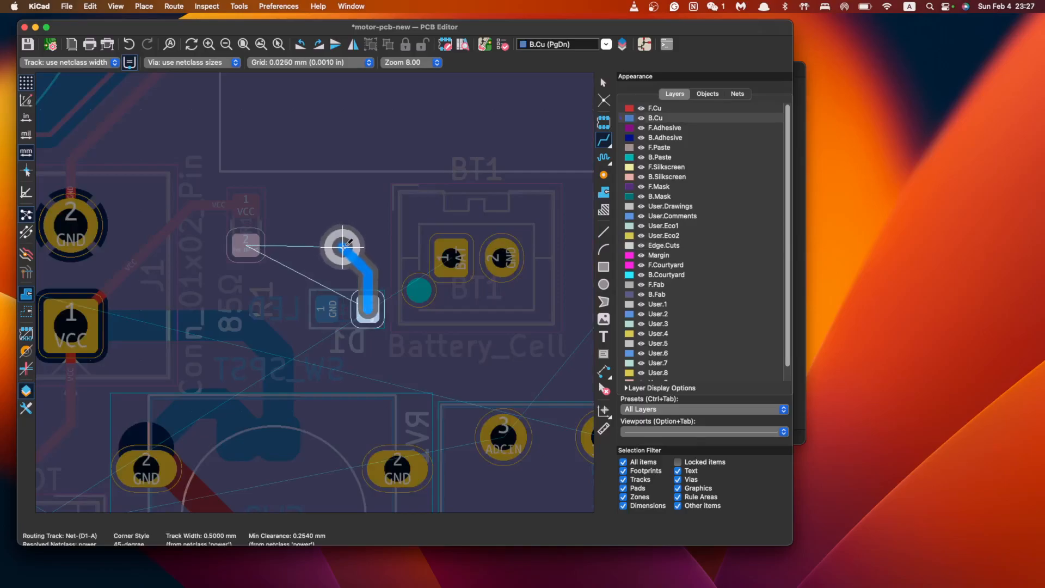
{"action": "left_click", "coordinate": [343, 245]}
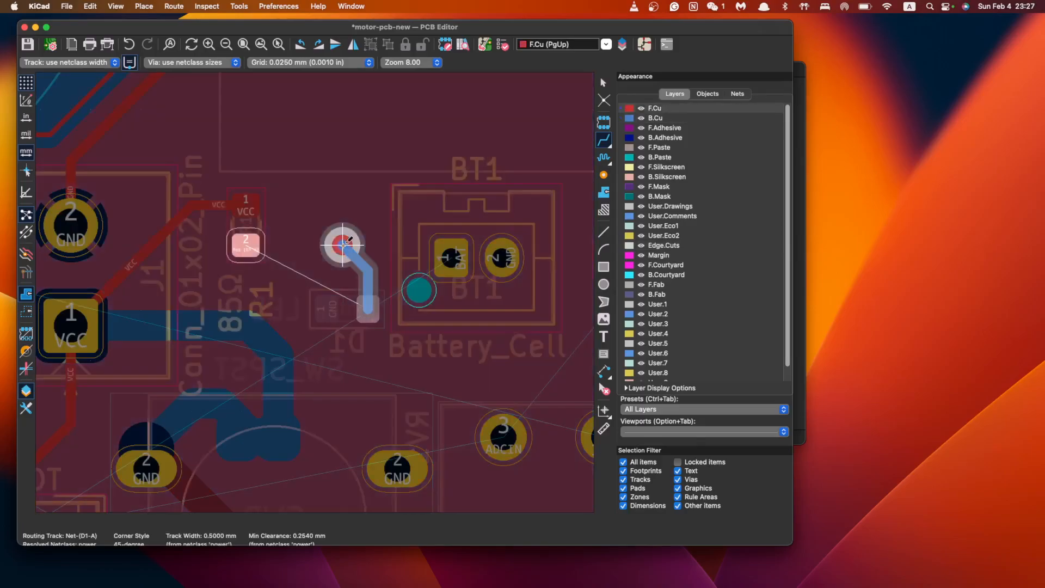
{"action": "left_click", "coordinate": [246, 246]}
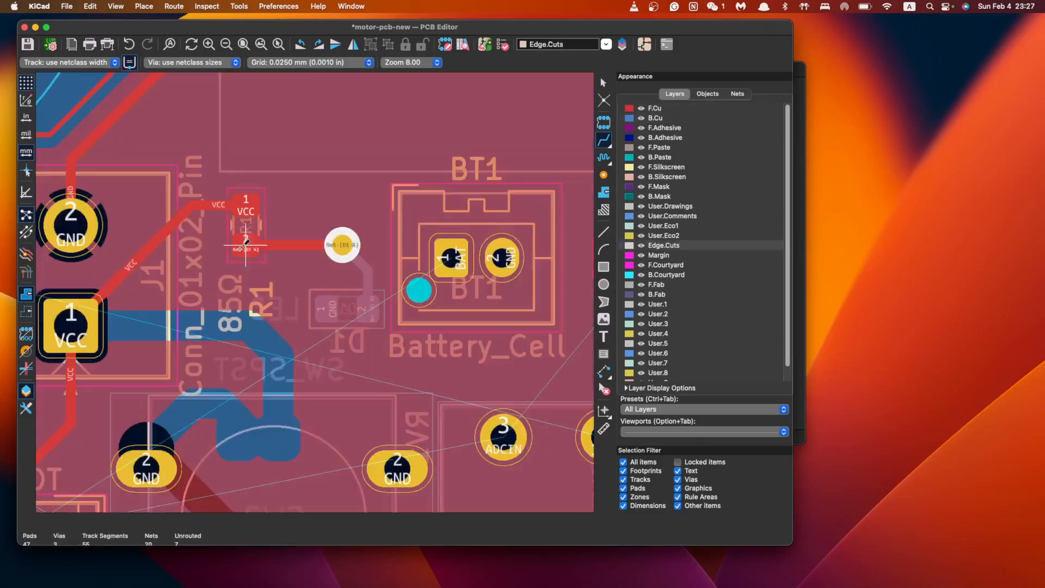
Route a GND track from D1's other pad through a second via to the GND pad
{"action": "left_click", "coordinate": [327, 308]}
{"action": "scroll", "coordinate": [330, 430], "scroll_direction": "down", "scroll_amount": 3}
{"action": "key", "text": "v"}
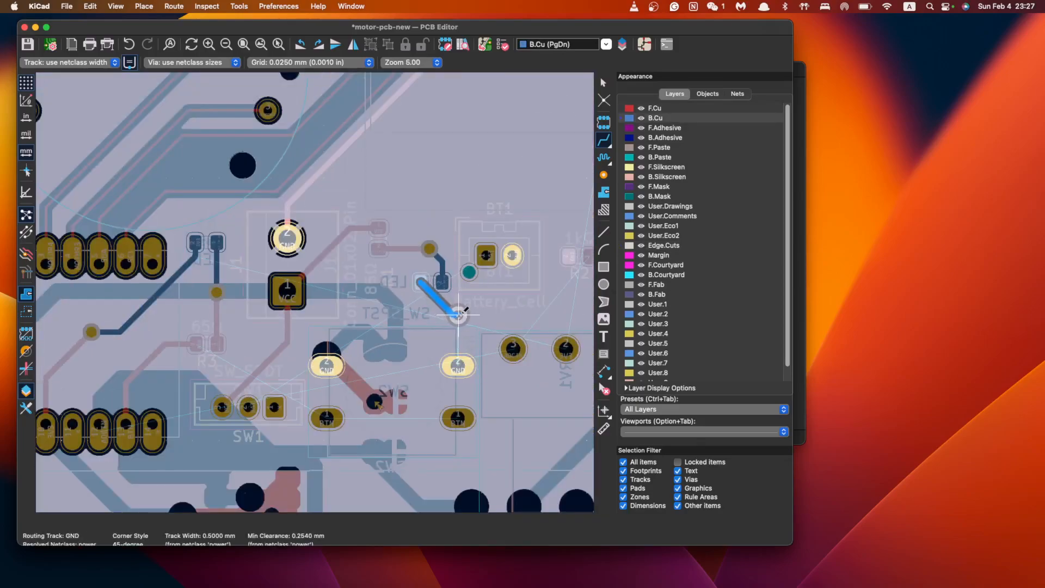
{"action": "left_click", "coordinate": [441, 310]}
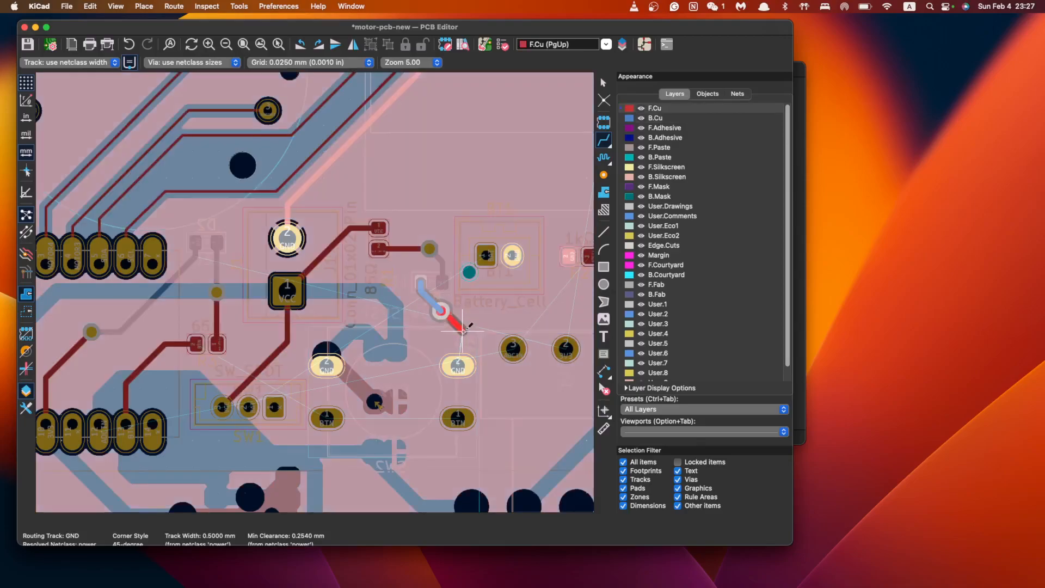
{"action": "left_click", "coordinate": [458, 366]}
{"action": "scroll", "coordinate": [489, 345], "scroll_direction": "right", "scroll_amount": 3}
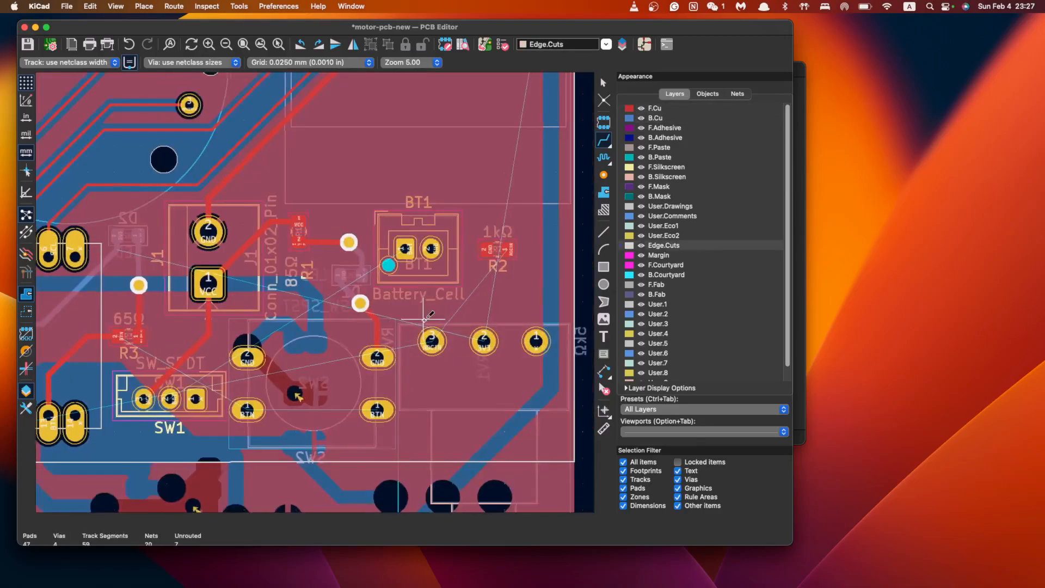
{"action": "scroll", "coordinate": [418, 319], "scroll_direction": "left", "scroll_amount": 2}
{"action": "scroll", "coordinate": [418, 318], "scroll_direction": "up", "scroll_amount": 1}
{"action": "scroll", "coordinate": [398, 279], "scroll_direction": "up", "scroll_amount": 2}
{"action": "scroll", "coordinate": [398, 279], "scroll_direction": "left", "scroll_amount": 2}
{"action": "scroll", "coordinate": [459, 325], "scroll_direction": "right", "scroll_amount": 2}
{"action": "scroll", "coordinate": [458, 325], "scroll_direction": "down", "scroll_amount": 1}
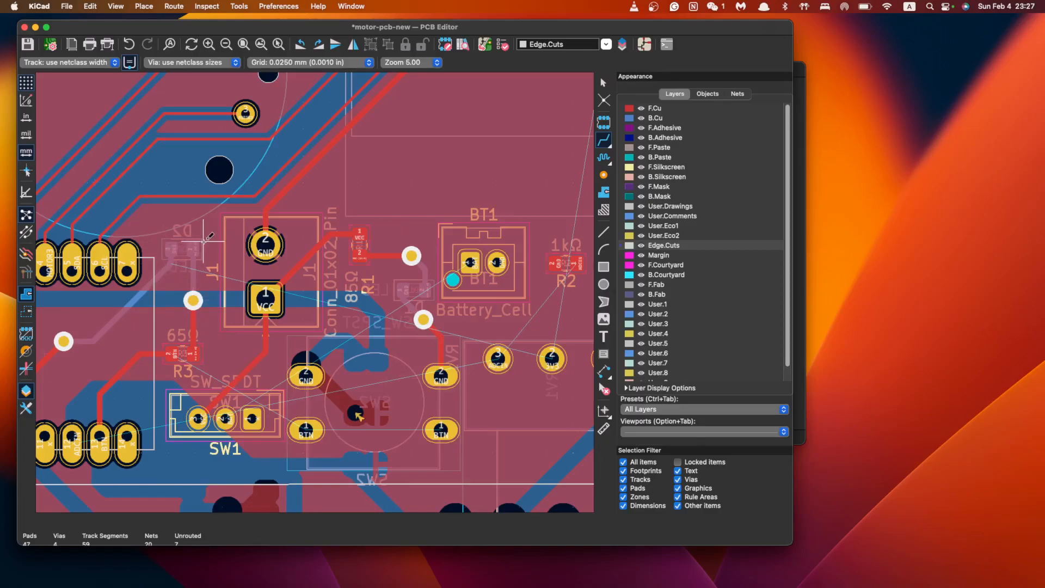
Route the BAT track from BT1 pad 1 down and across to SW1's pad
{"action": "scroll", "coordinate": [218, 344], "scroll_direction": "left", "scroll_amount": 4}
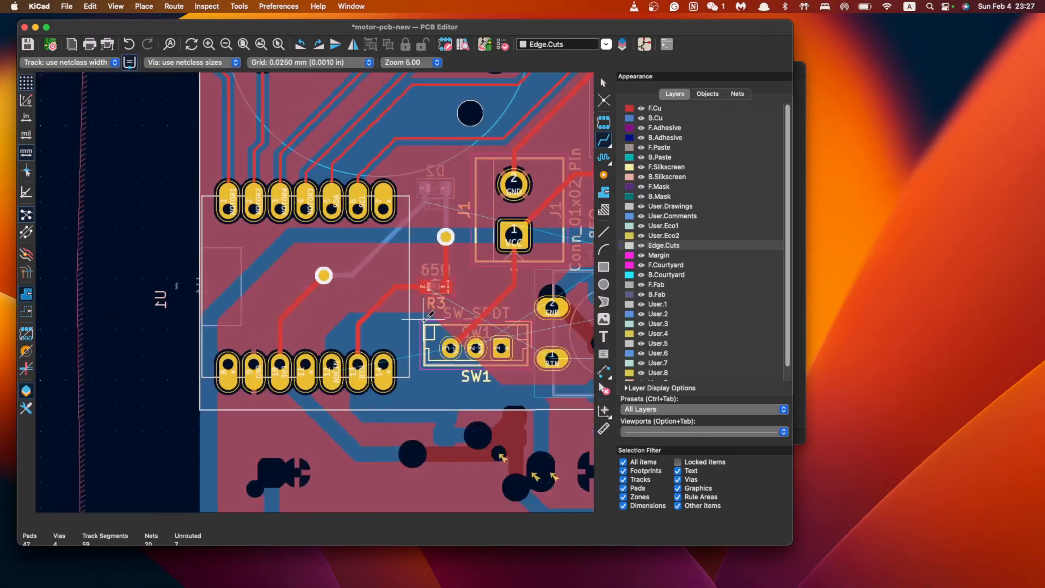
{"action": "scroll", "coordinate": [422, 318], "scroll_direction": "right", "scroll_amount": 3}
{"action": "scroll", "coordinate": [422, 318], "scroll_direction": "up", "scroll_amount": 1}
{"action": "scroll", "coordinate": [447, 302], "scroll_direction": "down", "scroll_amount": 3}
{"action": "scroll", "coordinate": [484, 270], "scroll_direction": "right", "scroll_amount": 2}
{"action": "scroll", "coordinate": [425, 321], "scroll_direction": "up", "scroll_amount": 1}
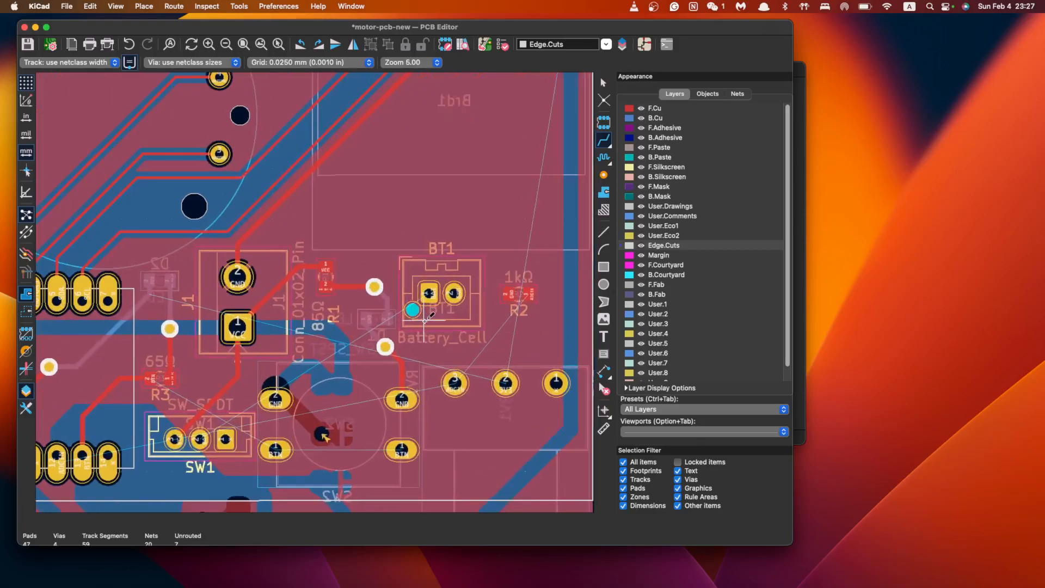
{"action": "scroll", "coordinate": [153, 368], "scroll_direction": "down", "scroll_amount": 1}
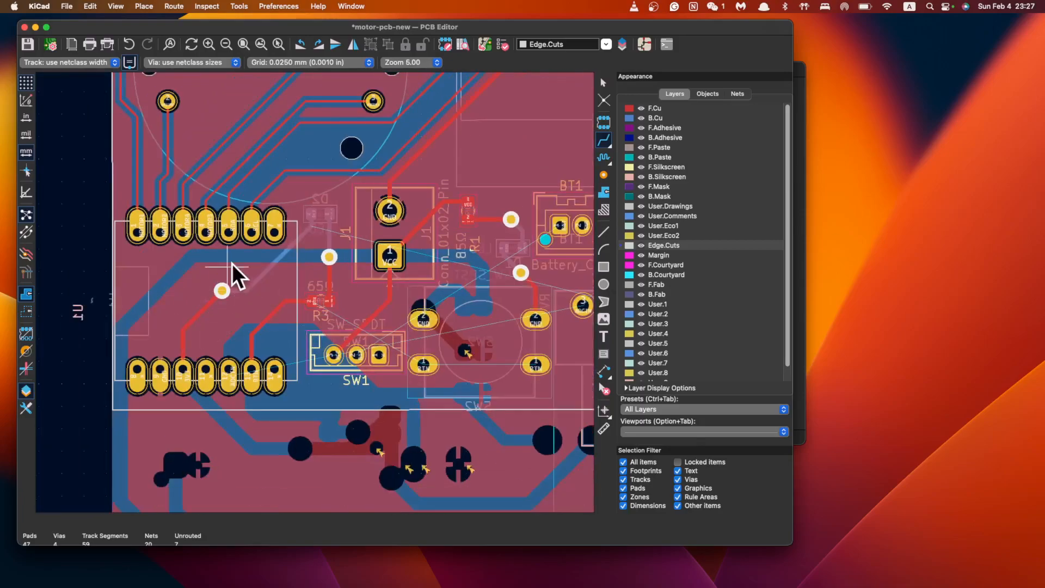
{"action": "middle_click_drag", "start_coordinate": [245, 307], "coordinate": [384, 308]}
{"action": "middle_click_drag", "start_coordinate": [589, 379], "coordinate": [426, 322]}
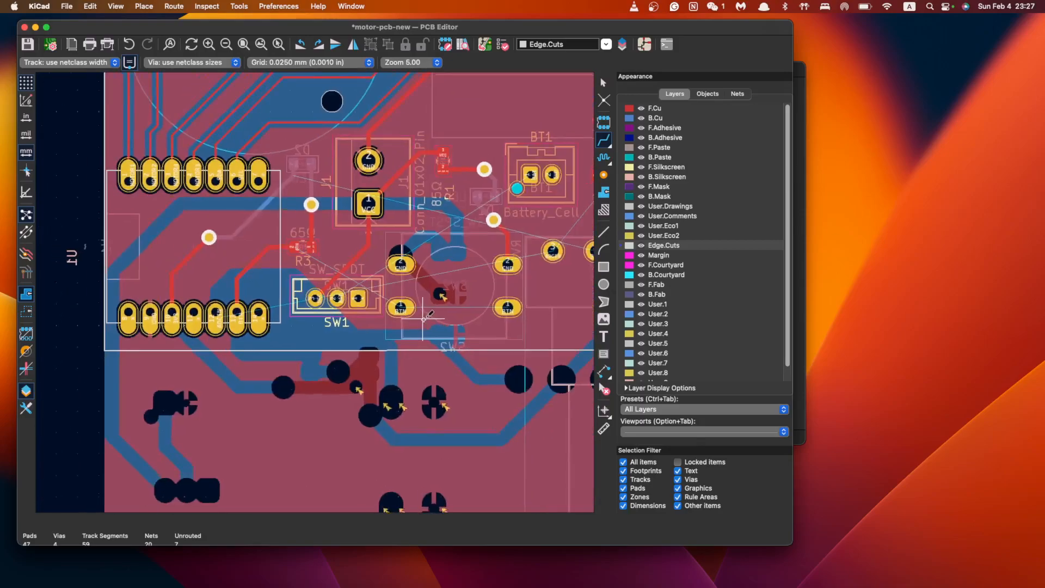
{"action": "scroll", "coordinate": [422, 319], "scroll_direction": "up", "scroll_amount": 1}
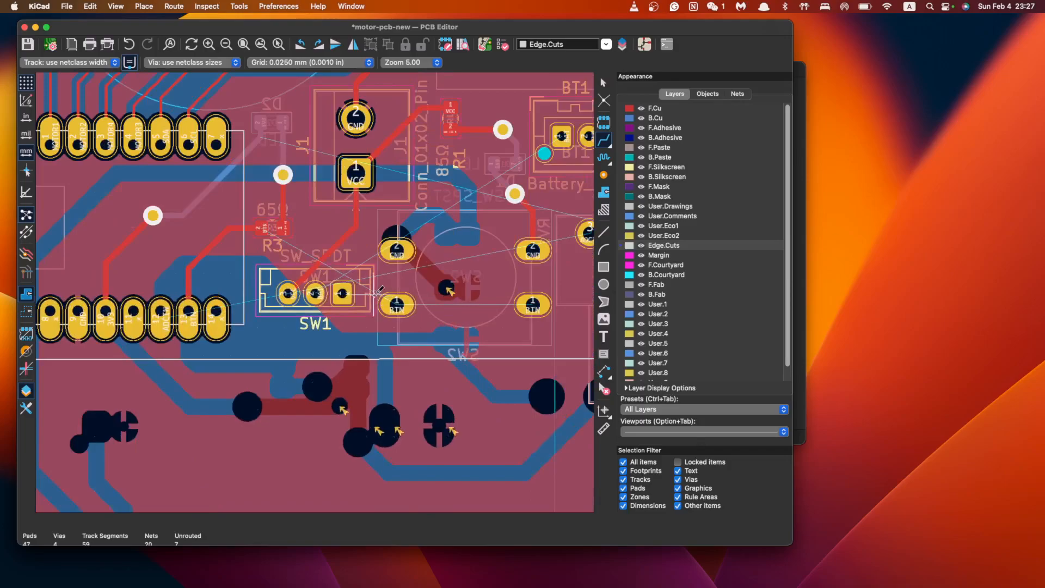
{"action": "left_click", "coordinate": [162, 312]}
{"action": "key", "text": "Escape"}
{"action": "scroll", "coordinate": [529, 308], "scroll_direction": "down", "scroll_amount": 1}
{"action": "middle_click_drag", "start_coordinate": [530, 309], "coordinate": [423, 320]}
{"action": "scroll", "coordinate": [423, 320], "scroll_direction": "up", "scroll_amount": 1}
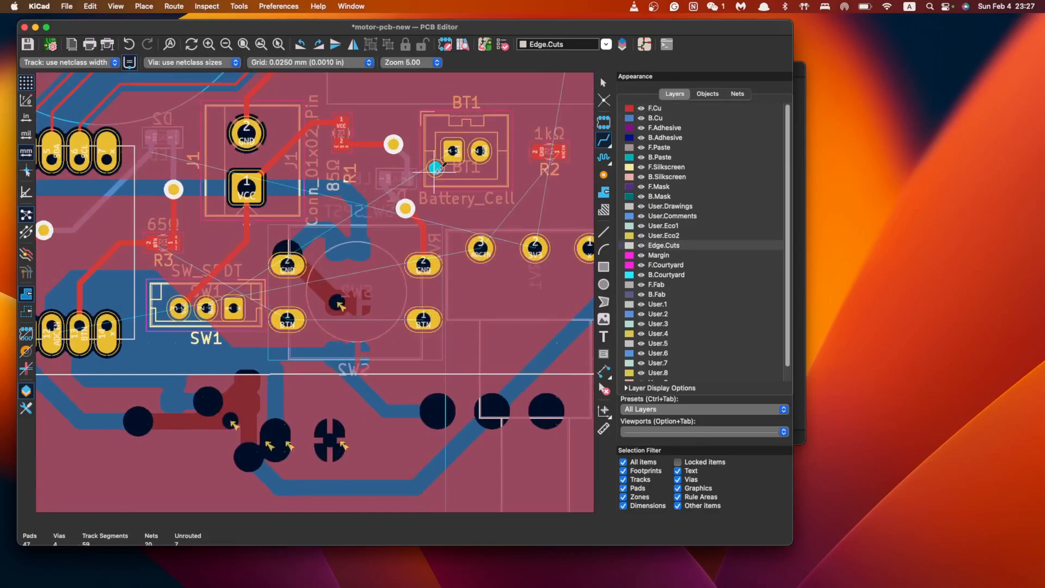
{"action": "left_click", "coordinate": [454, 151]}
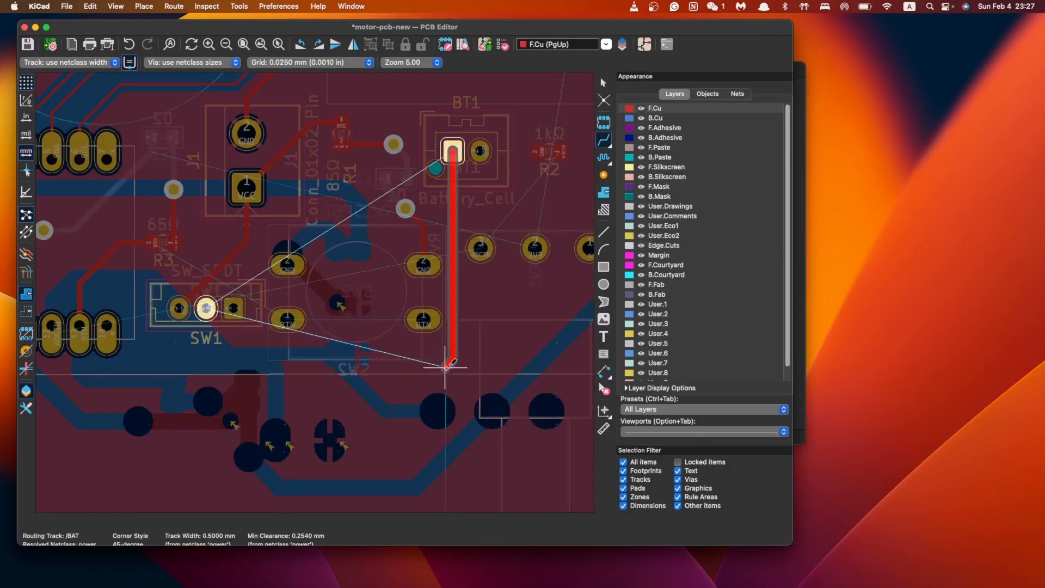
{"action": "left_click", "coordinate": [444, 357]}
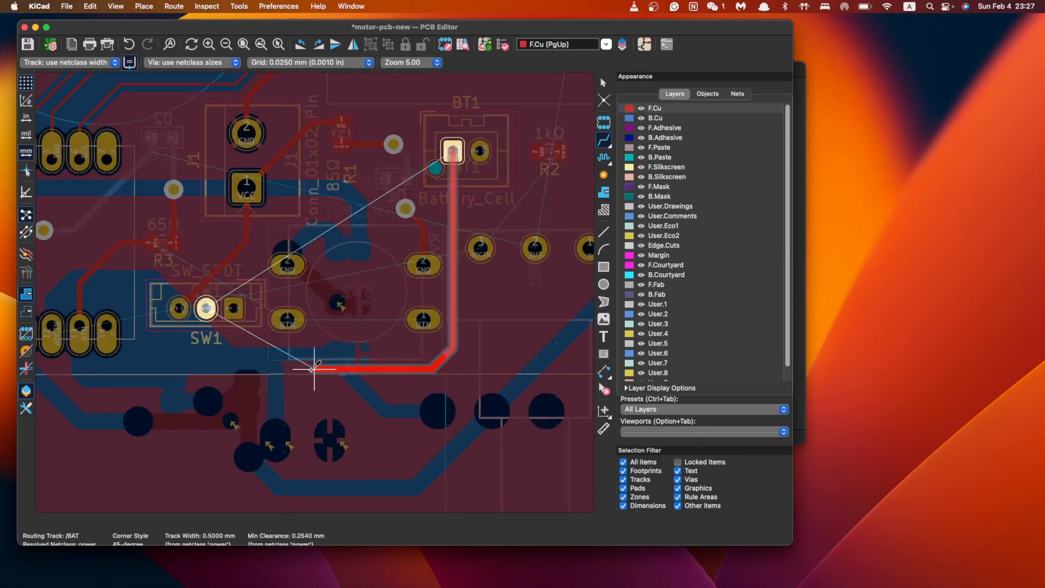
{"action": "left_click", "coordinate": [205, 308]}
Connect BT1 pad 2 to R2's pad with a GND track
{"action": "left_click", "coordinate": [489, 154]}
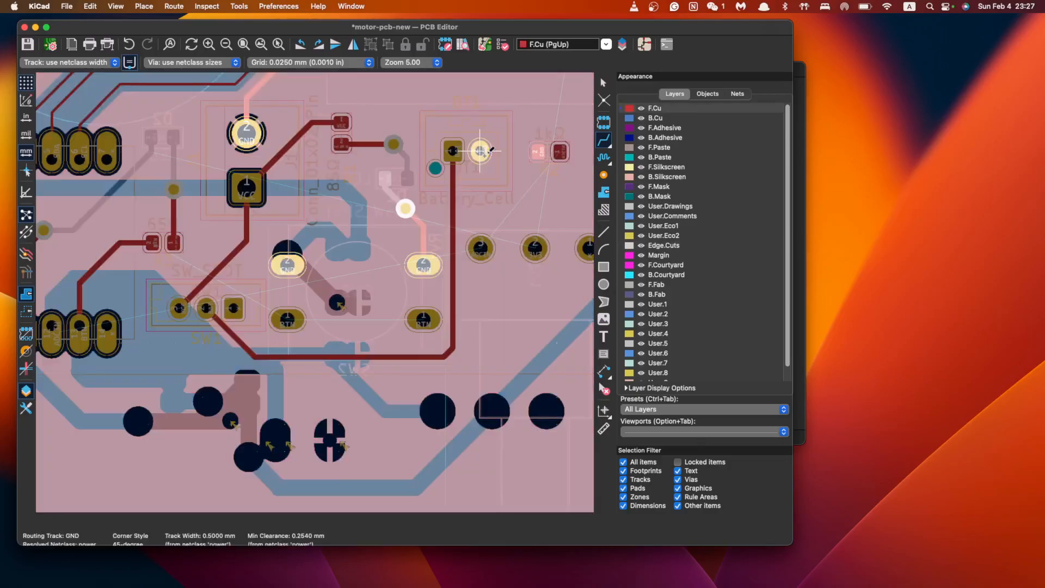
{"action": "left_click", "coordinate": [541, 151]}
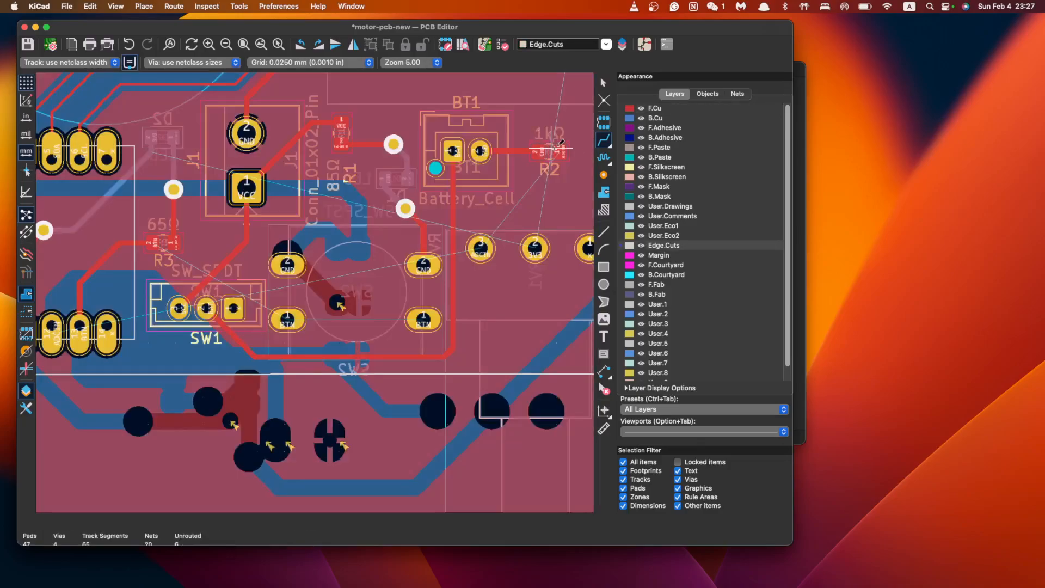
{"action": "middle_click_drag", "start_coordinate": [569, 153], "coordinate": [422, 322]}
{"action": "scroll", "coordinate": [422, 323], "scroll_direction": "down", "scroll_amount": 1}
{"action": "left_click", "coordinate": [405, 330]}
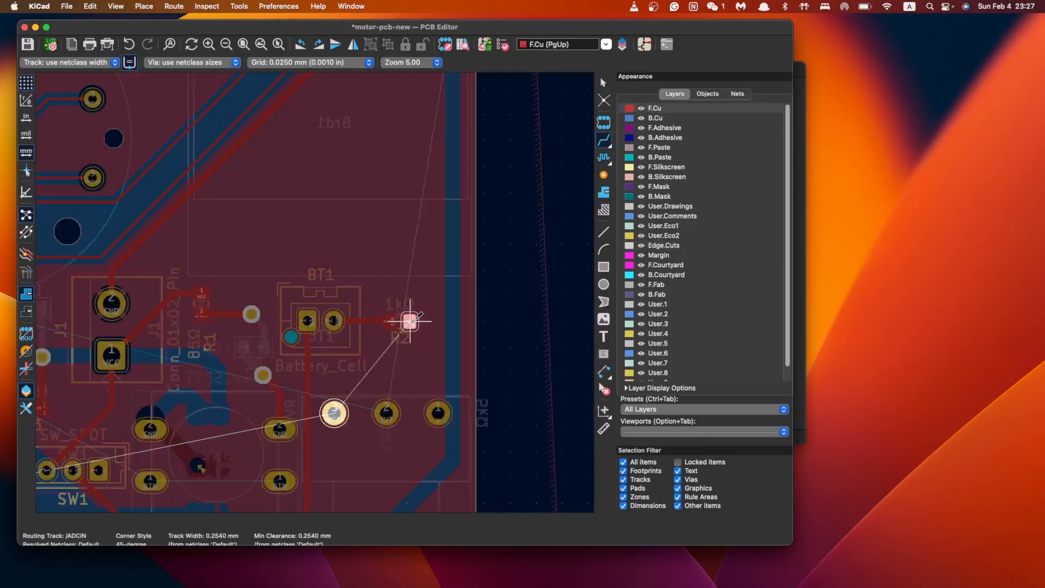
{"action": "key", "text": "Escape"}
Route a front-copper GND track from J1's GND pad to BT1's pad
{"action": "middle_click_drag", "start_coordinate": [254, 412], "coordinate": [423, 319]}
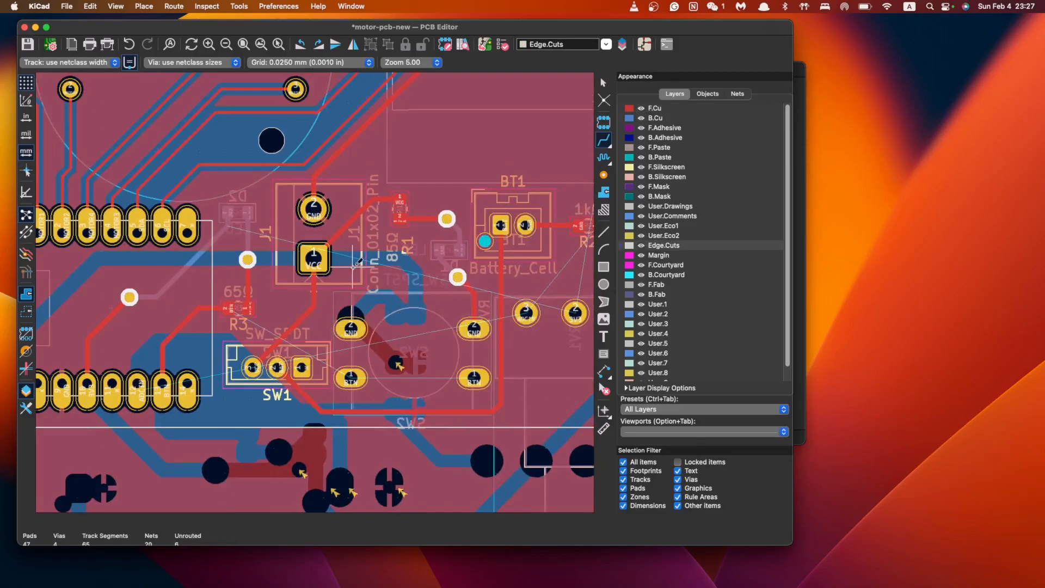
{"action": "left_click", "coordinate": [314, 208]}
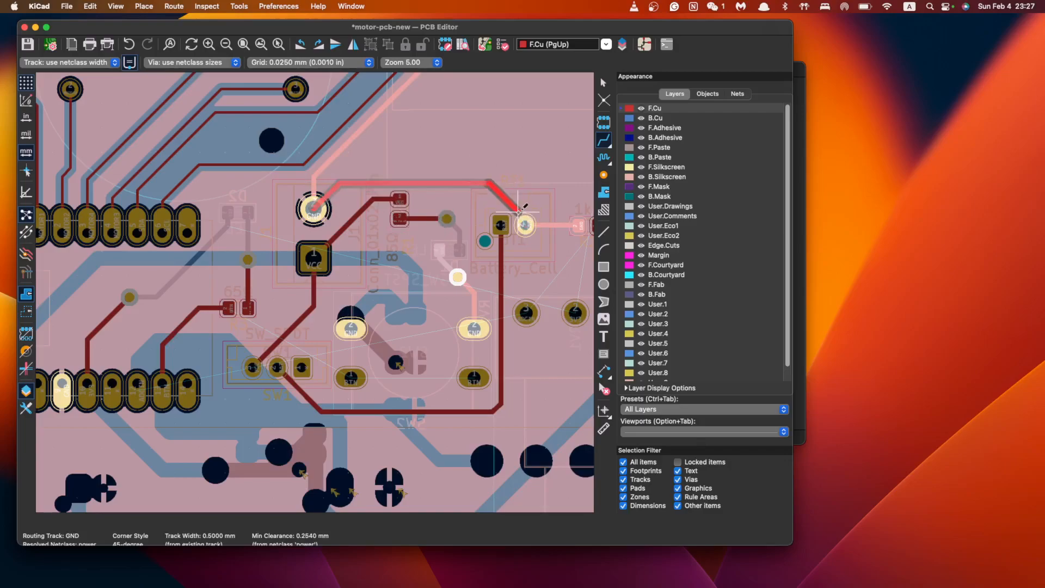
{"action": "key", "text": "Escape"}
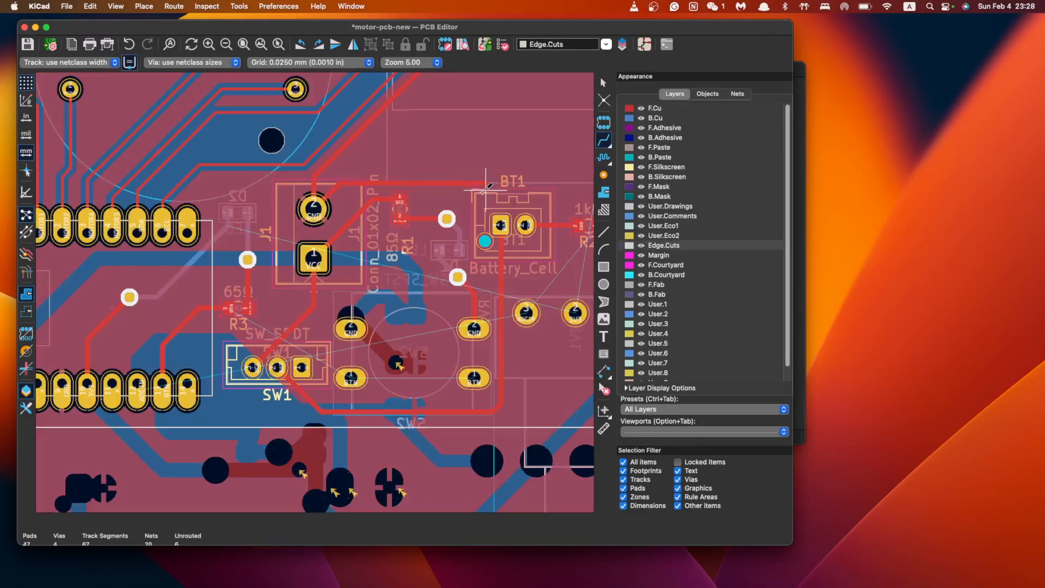
{"action": "left_click", "coordinate": [313, 208]}
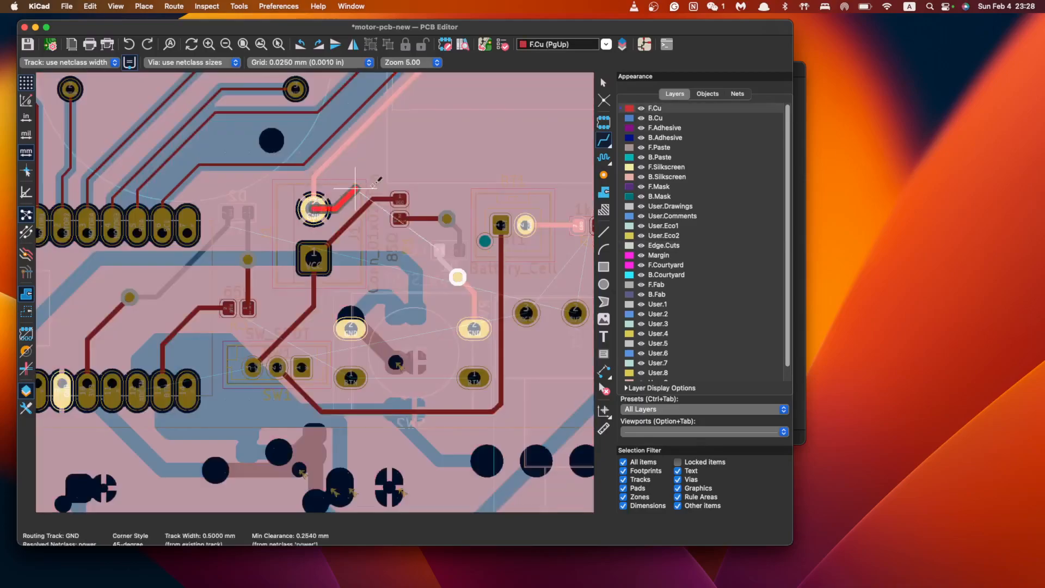
{"action": "left_click", "coordinate": [531, 223]}
{"action": "middle_click_drag", "start_coordinate": [568, 235], "coordinate": [400, 320]}
{"action": "scroll", "coordinate": [422, 320], "scroll_direction": "up", "scroll_amount": 1}
Route 3V3 from the top-right track end to the right pad, and ADCIN from R2 to the middle pad
{"action": "scroll", "coordinate": [442, 286], "scroll_direction": "down", "scroll_amount": 2}
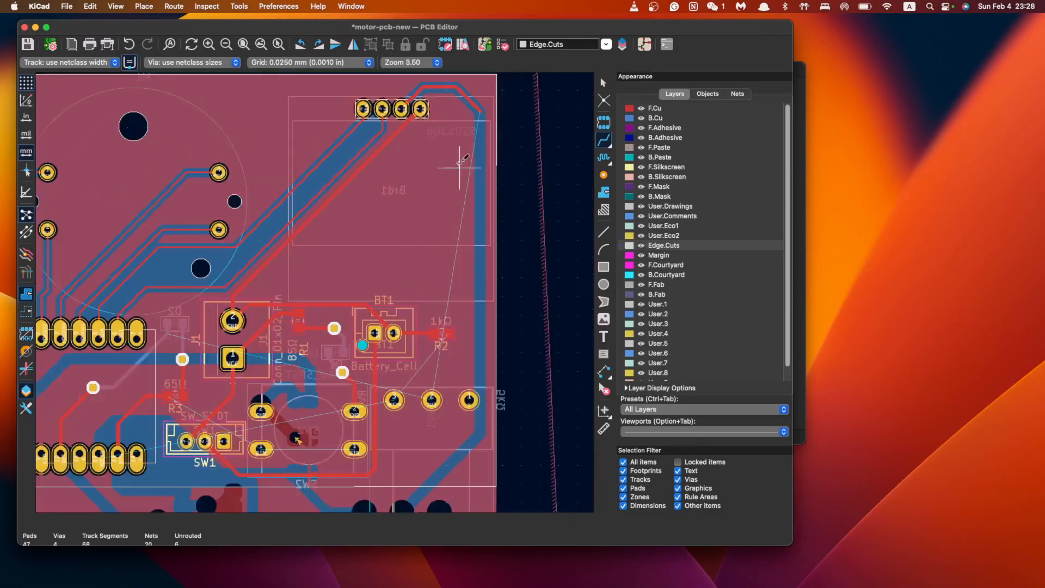
{"action": "left_click", "coordinate": [482, 111]}
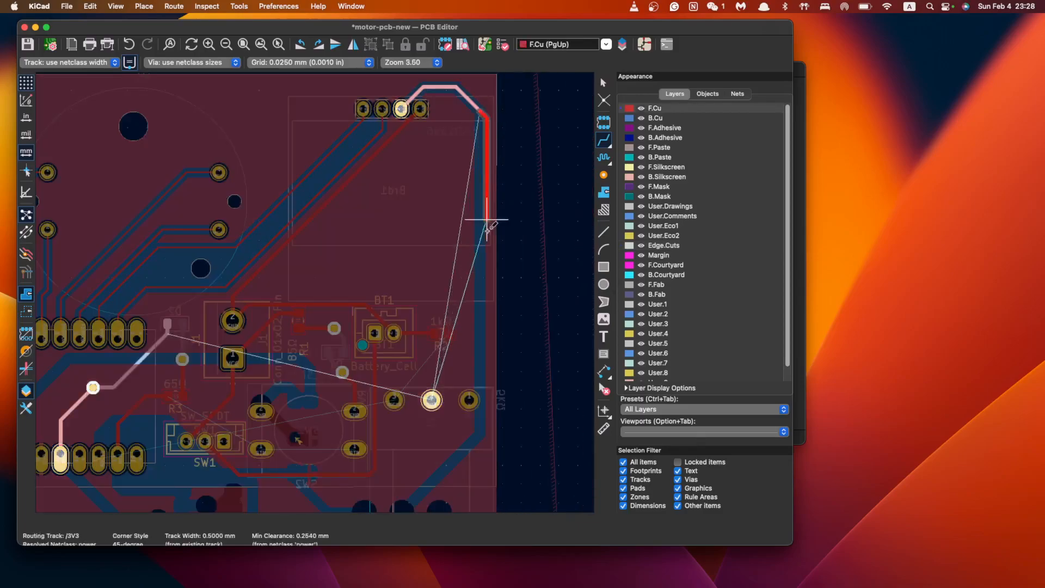
{"action": "left_click", "coordinate": [432, 400]}
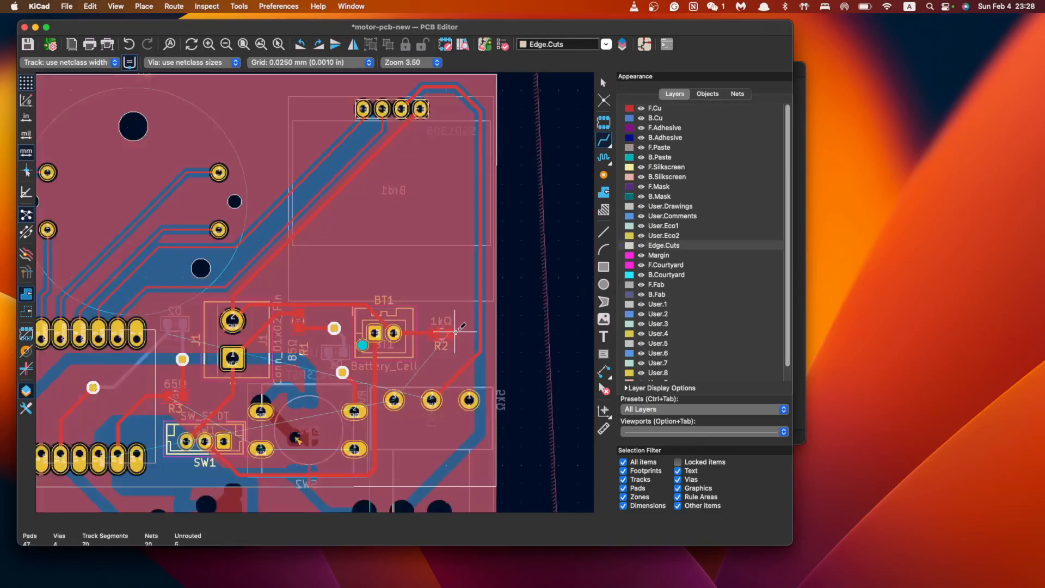
{"action": "left_click", "coordinate": [454, 331]}
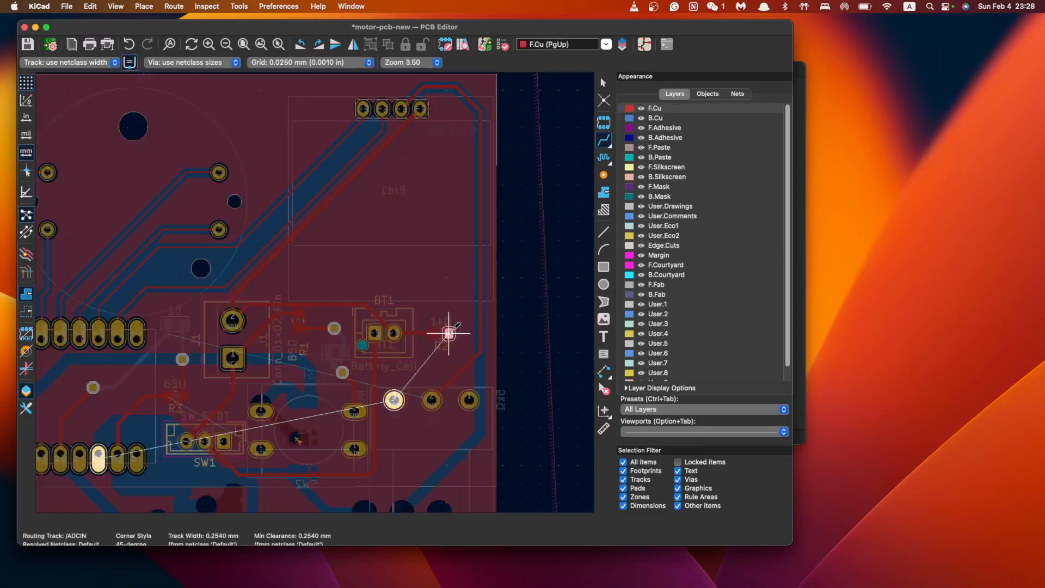
{"action": "left_click", "coordinate": [394, 400]}
Route the 3V3 net from the middle pad to the left header pad
{"action": "left_click", "coordinate": [432, 401]}
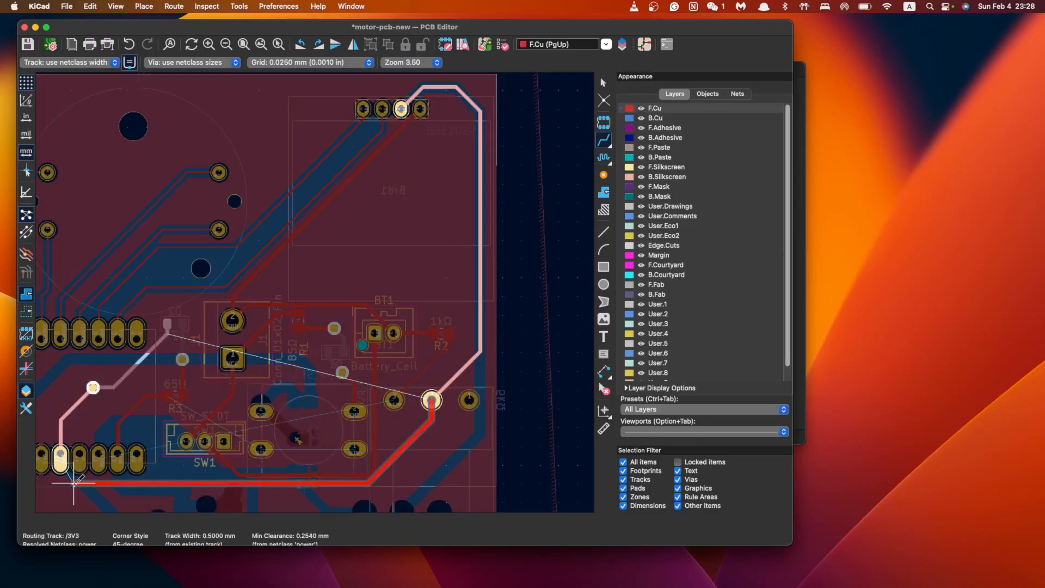
{"action": "left_click", "coordinate": [62, 457]}
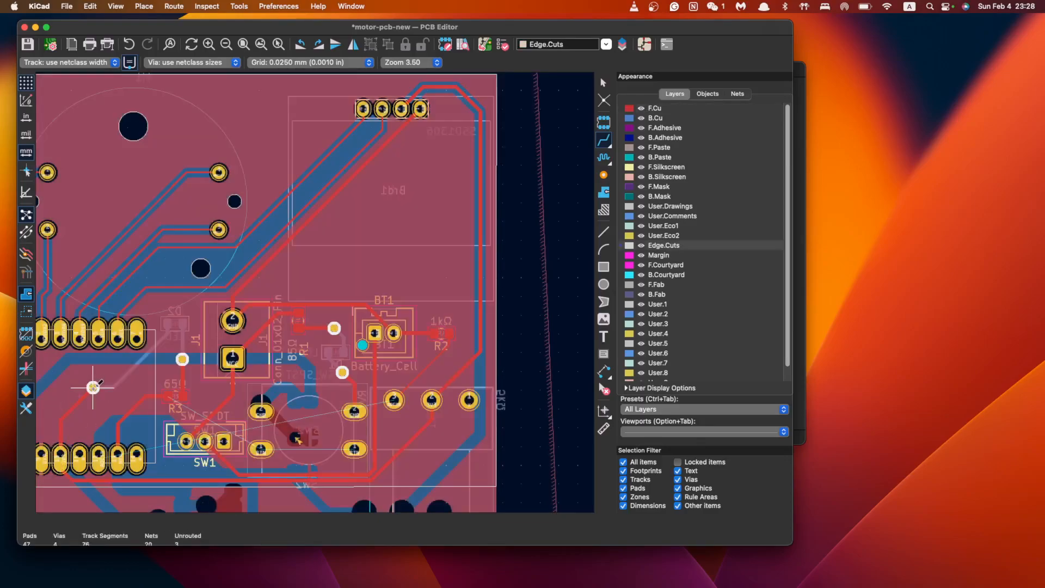
{"action": "left_click", "coordinate": [393, 401]}
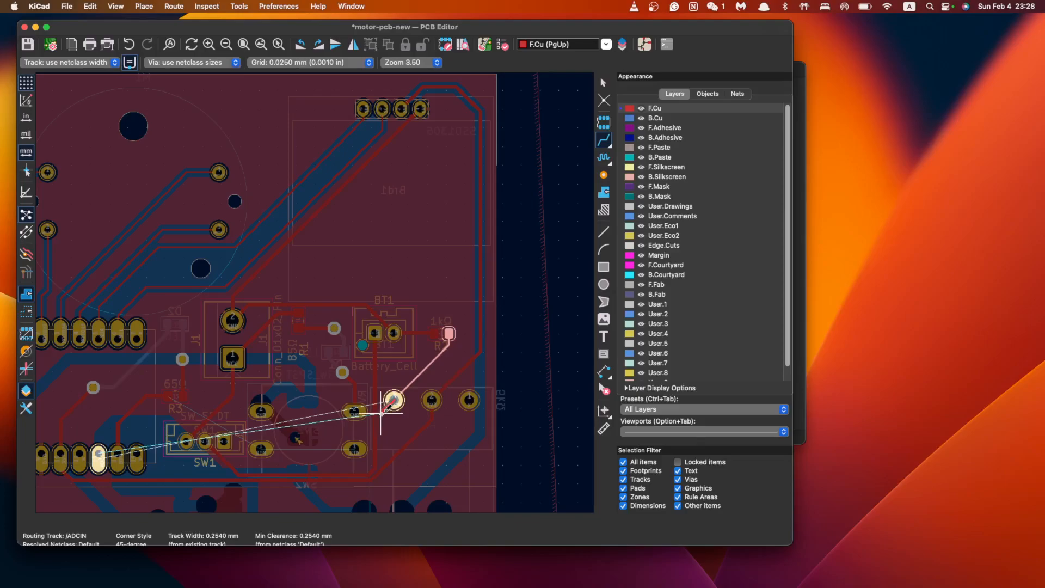
{"action": "key", "text": "Escape"}
{"action": "middle_click_drag", "start_coordinate": [342, 448], "coordinate": [442, 332]}
{"action": "scroll", "coordinate": [301, 320], "scroll_direction": "up", "scroll_amount": 1}
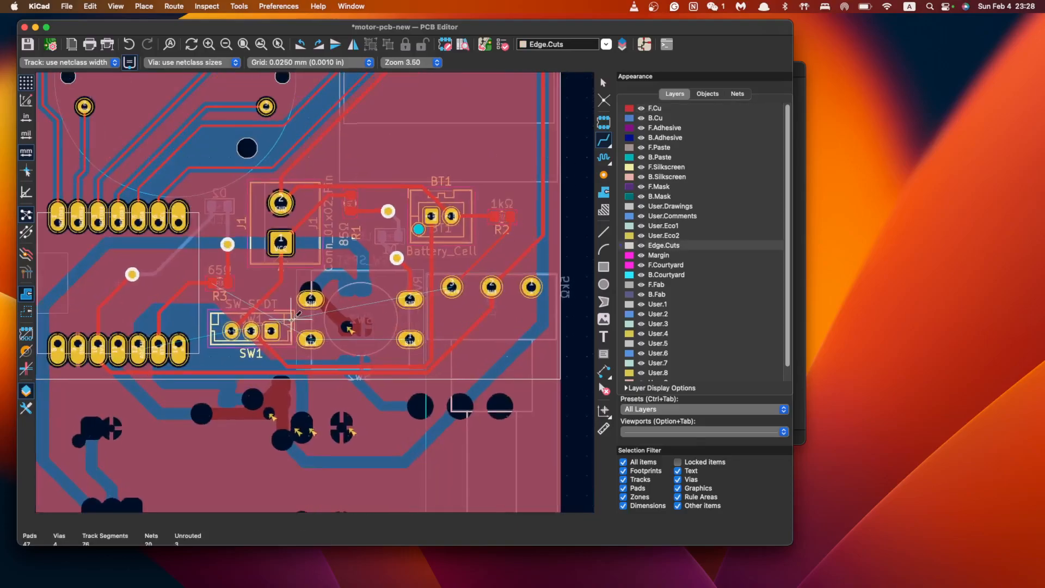
{"action": "left_click", "coordinate": [452, 294]}
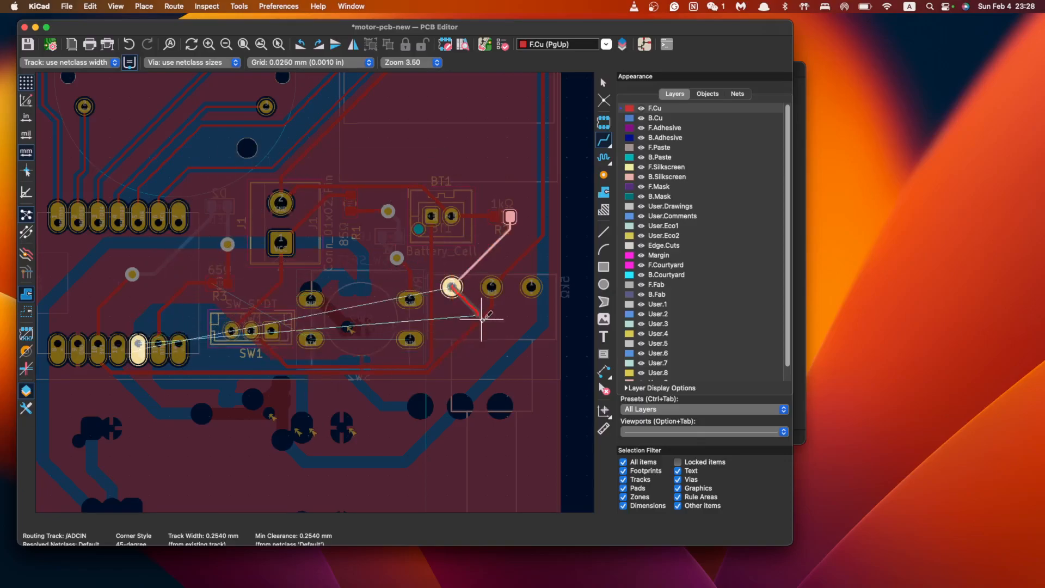
{"action": "key", "text": "Escape"}
{"action": "key", "text": "Escape"}
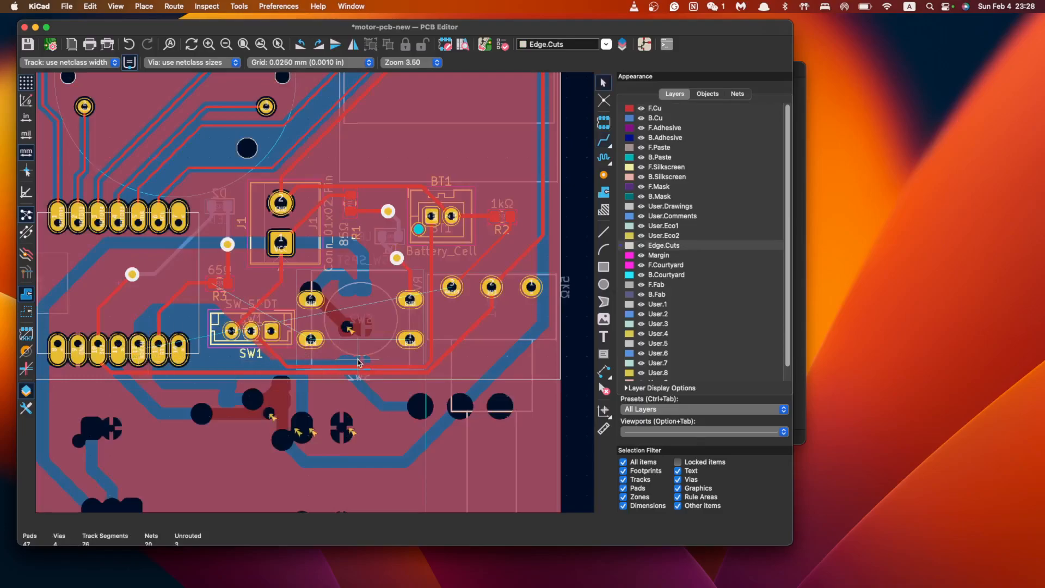
Delete the stray horizontal and diagonal track segments near the middle pads
{"action": "left_click", "coordinate": [376, 374]}
{"action": "key", "text": "Delete"}
{"action": "left_click", "coordinate": [447, 355]}
{"action": "key", "text": "Delete"}
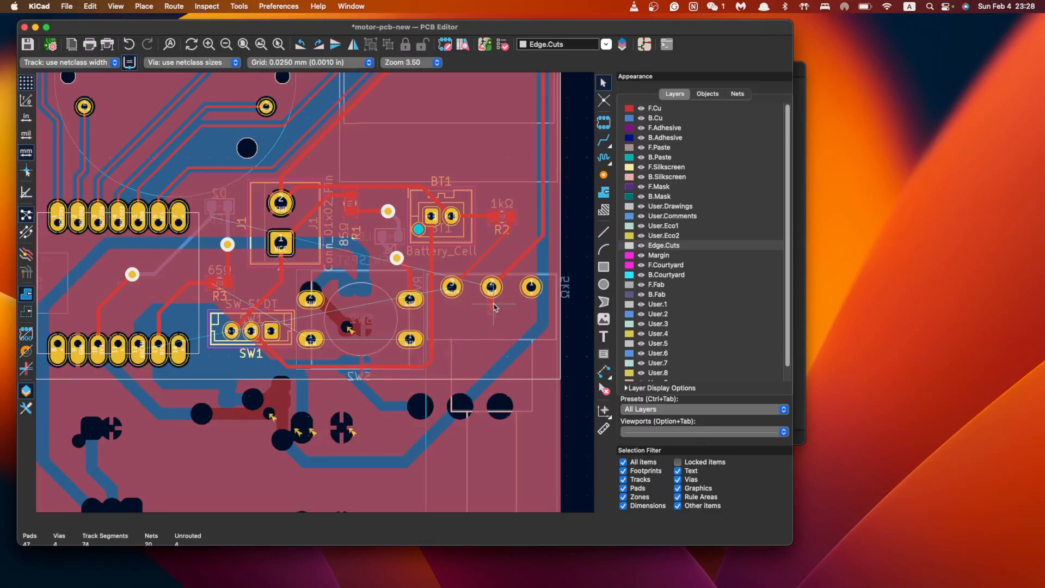
{"action": "left_click", "coordinate": [492, 304]}
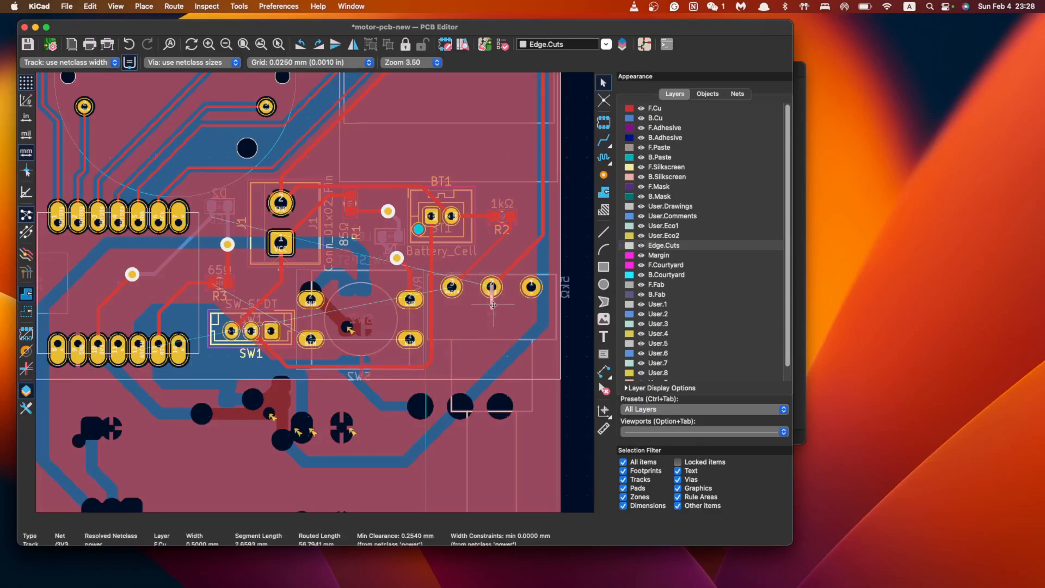
Remove the short 3V3 stub, then route ADCIN and 3V3 from the middle pads to the lower header pins
{"action": "key", "text": "Delete"}
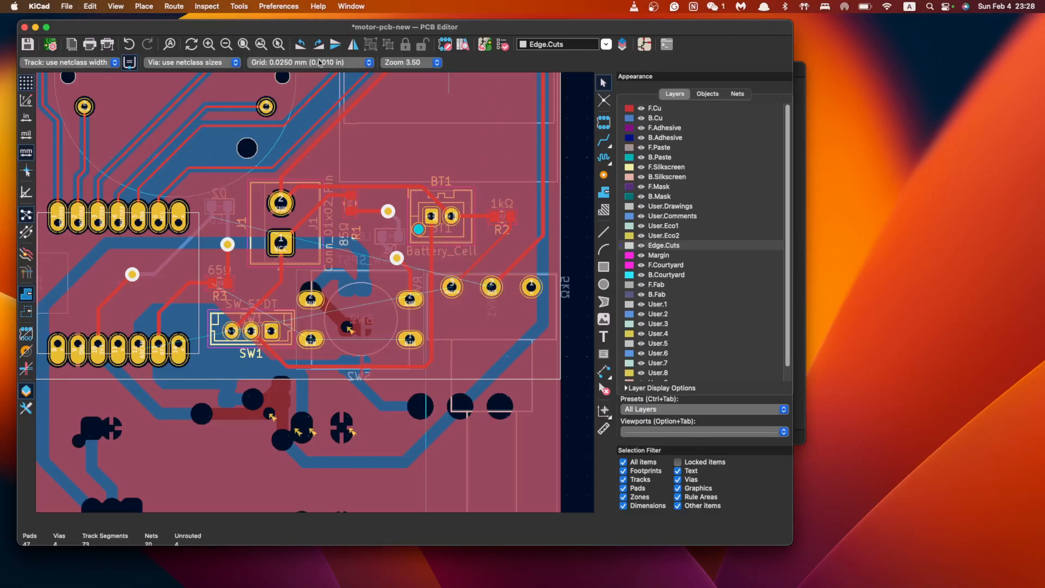
{"action": "left_click", "coordinate": [603, 140]}
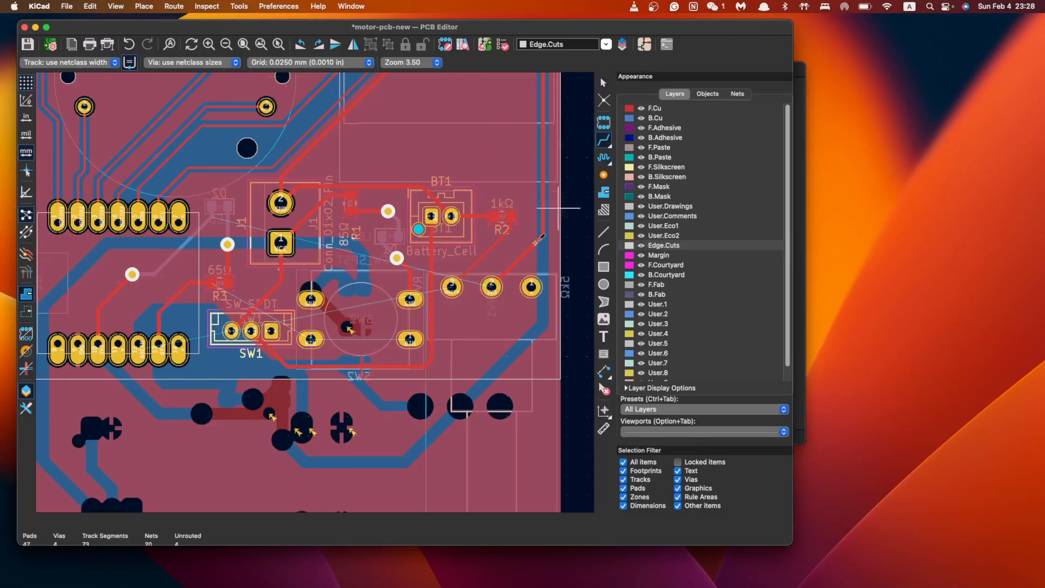
{"action": "left_click", "coordinate": [451, 287]}
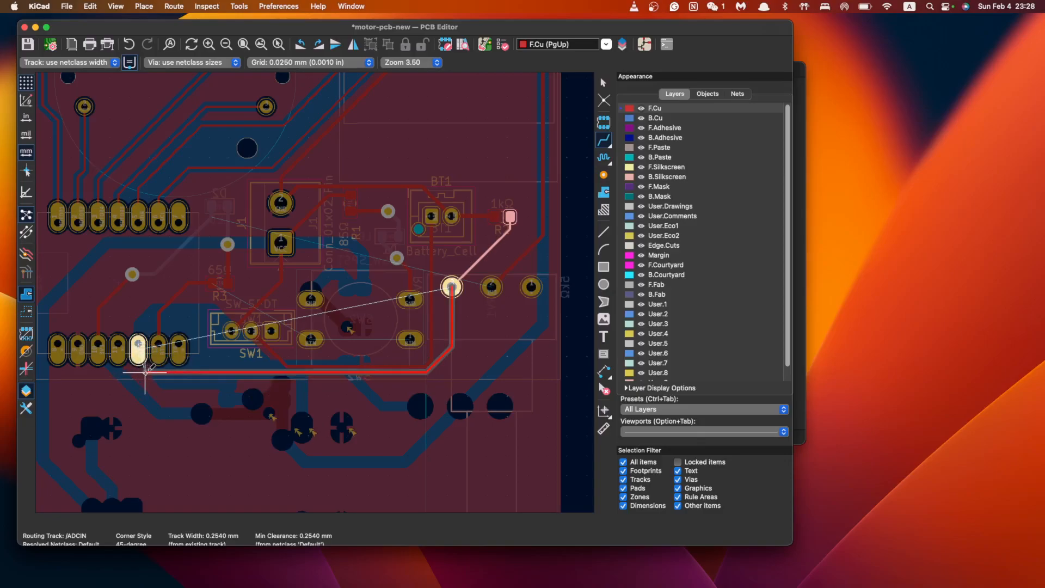
{"action": "left_click", "coordinate": [139, 347]}
{"action": "key", "text": "super+z"}
{"action": "left_click", "coordinate": [451, 288]}
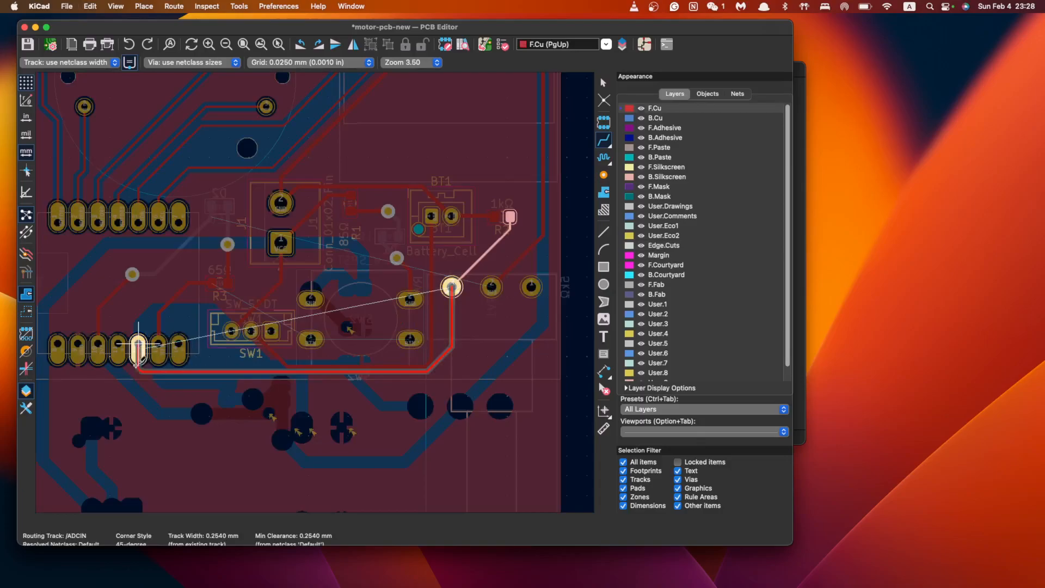
{"action": "left_click", "coordinate": [136, 352]}
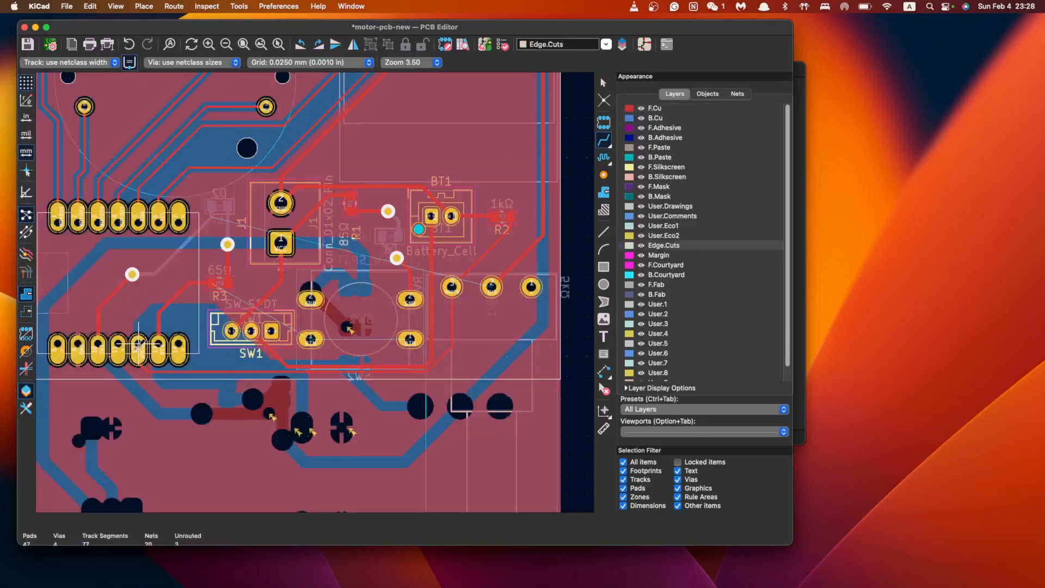
{"action": "left_click", "coordinate": [492, 287]}
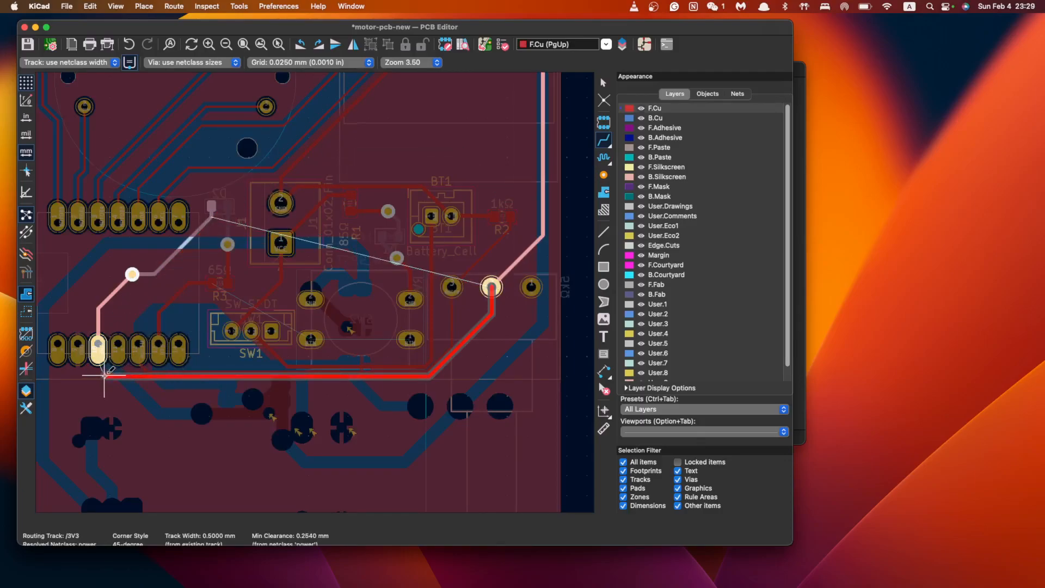
{"action": "left_click", "coordinate": [98, 352]}
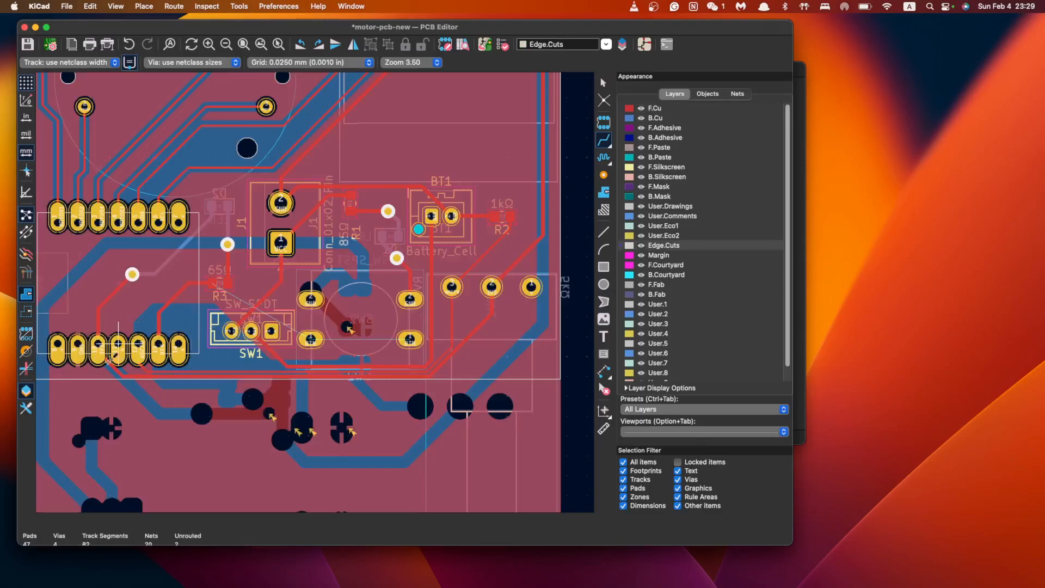
{"action": "scroll", "coordinate": [120, 357], "scroll_direction": "up", "scroll_amount": 7}
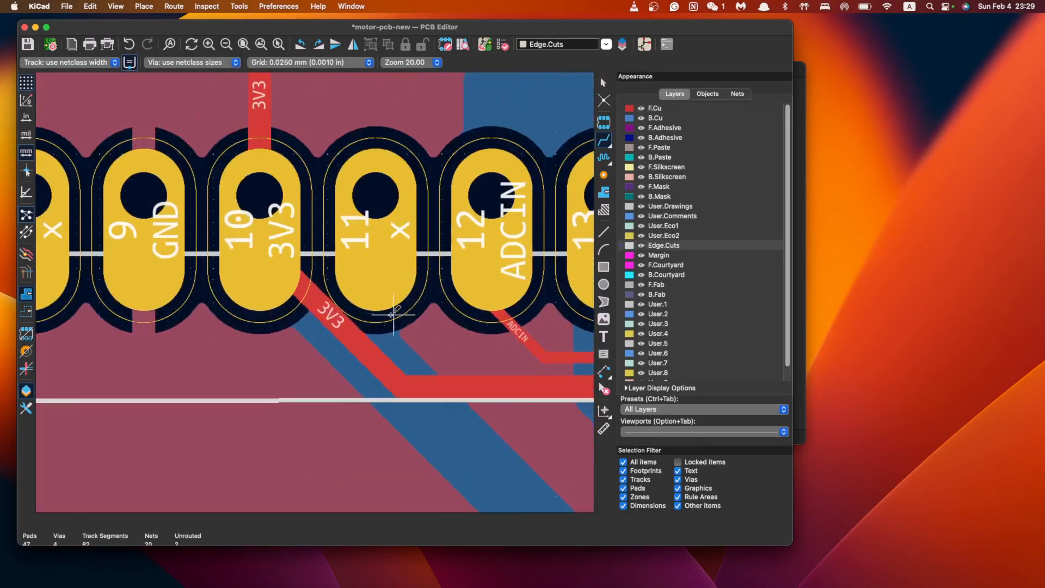
{"action": "scroll", "coordinate": [393, 314], "scroll_direction": "down", "scroll_amount": 10}
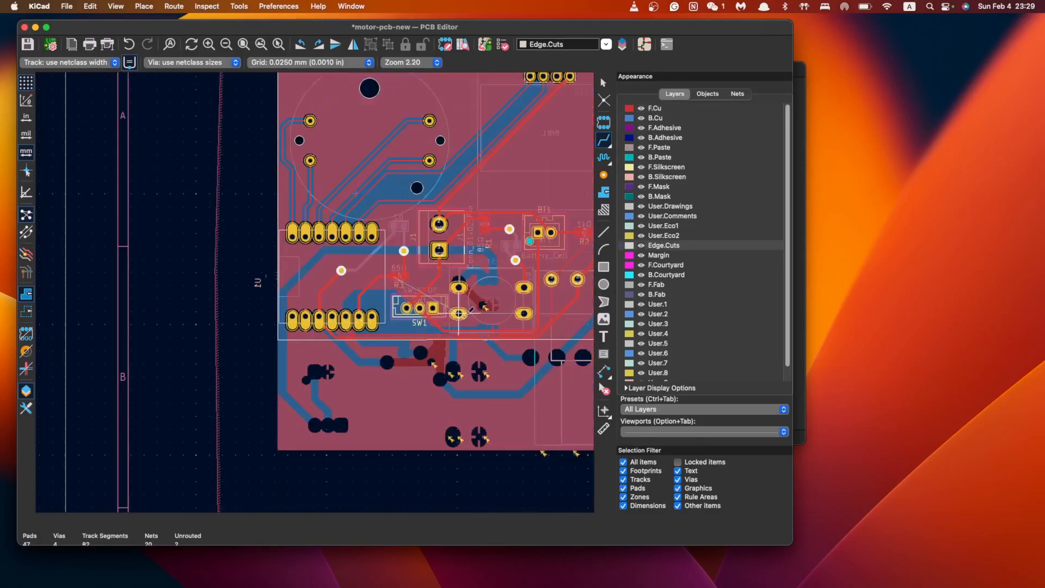
{"action": "scroll", "coordinate": [459, 314], "scroll_direction": "up", "scroll_amount": 3}
{"action": "scroll", "coordinate": [386, 312], "scroll_direction": "left", "scroll_amount": 2}
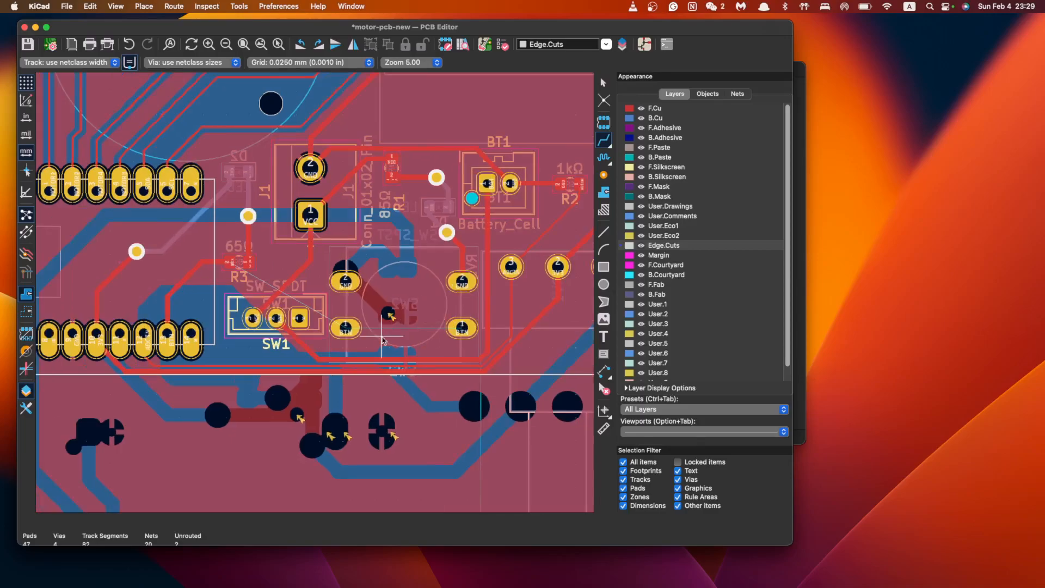
{"action": "scroll", "coordinate": [414, 321], "scroll_direction": "up", "scroll_amount": 5}
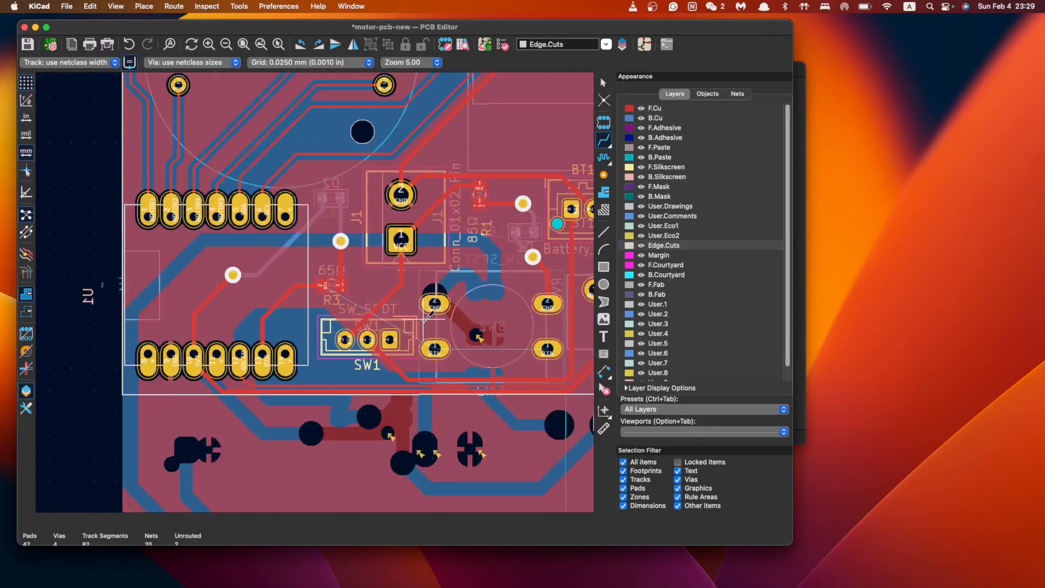
{"action": "scroll", "coordinate": [422, 320], "scroll_direction": "left", "scroll_amount": 3}
{"action": "middle_click_drag", "start_coordinate": [167, 413], "coordinate": [427, 316]}
{"action": "scroll", "coordinate": [488, 321], "scroll_direction": "up", "scroll_amount": 3}
{"action": "middle_click_drag", "start_coordinate": [548, 321], "coordinate": [424, 319]}
{"action": "scroll", "coordinate": [424, 318], "scroll_direction": "up", "scroll_amount": 4}
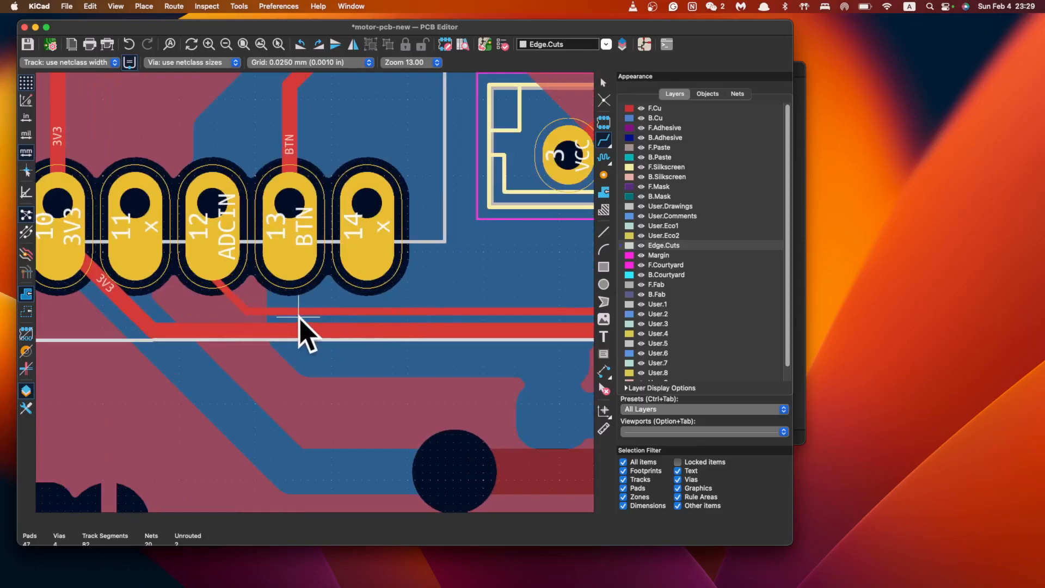
{"action": "scroll", "coordinate": [416, 261], "scroll_direction": "down", "scroll_amount": 6}
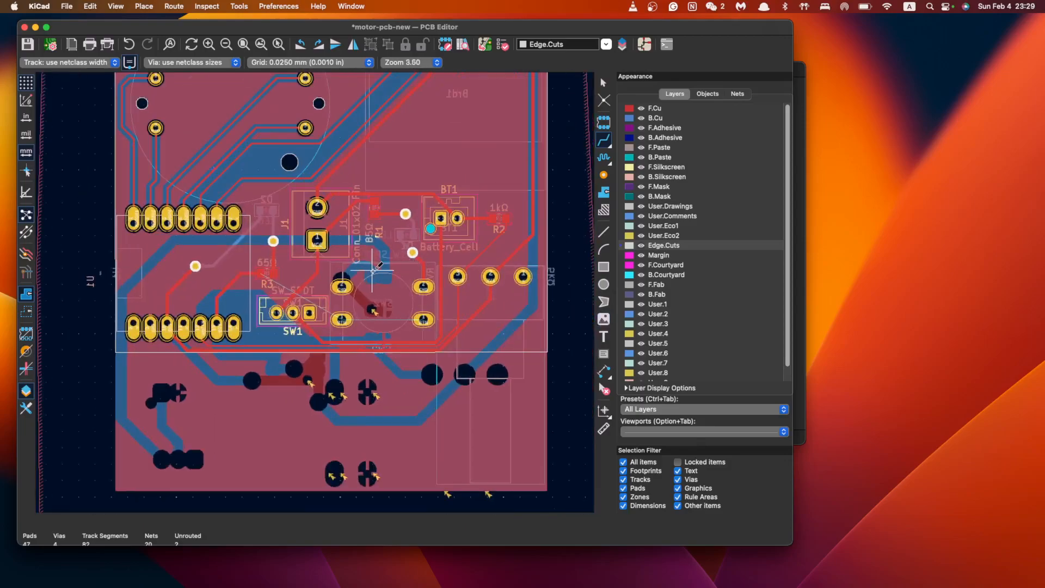
{"action": "scroll", "coordinate": [374, 267], "scroll_direction": "up", "scroll_amount": 1}
{"action": "middle_click_drag", "start_coordinate": [375, 267], "coordinate": [420, 320]}
{"action": "middle_click_drag", "start_coordinate": [518, 332], "coordinate": [420, 320]}
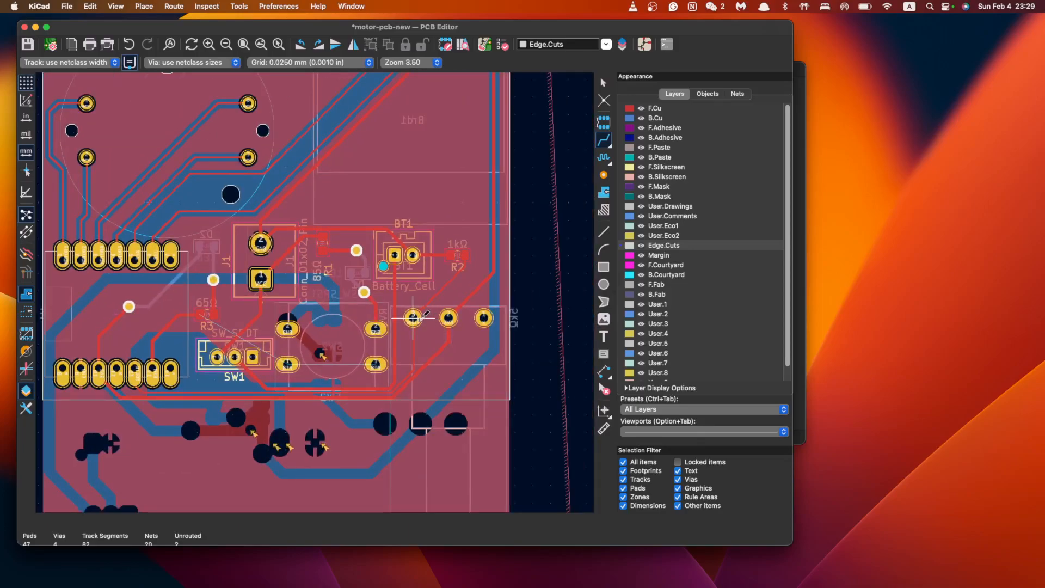
{"action": "scroll", "coordinate": [320, 330], "scroll_direction": "up", "scroll_amount": 1}
{"action": "middle_click_drag", "start_coordinate": [319, 330], "coordinate": [420, 329]}
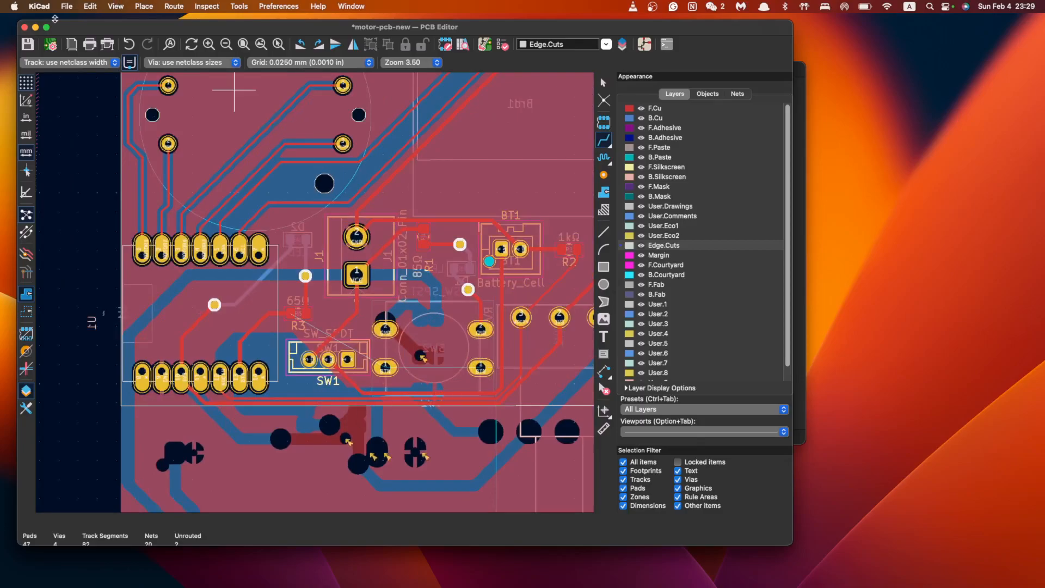
{"action": "left_click", "coordinate": [96, 63]}
{"action": "left_click", "coordinate": [99, 83]}
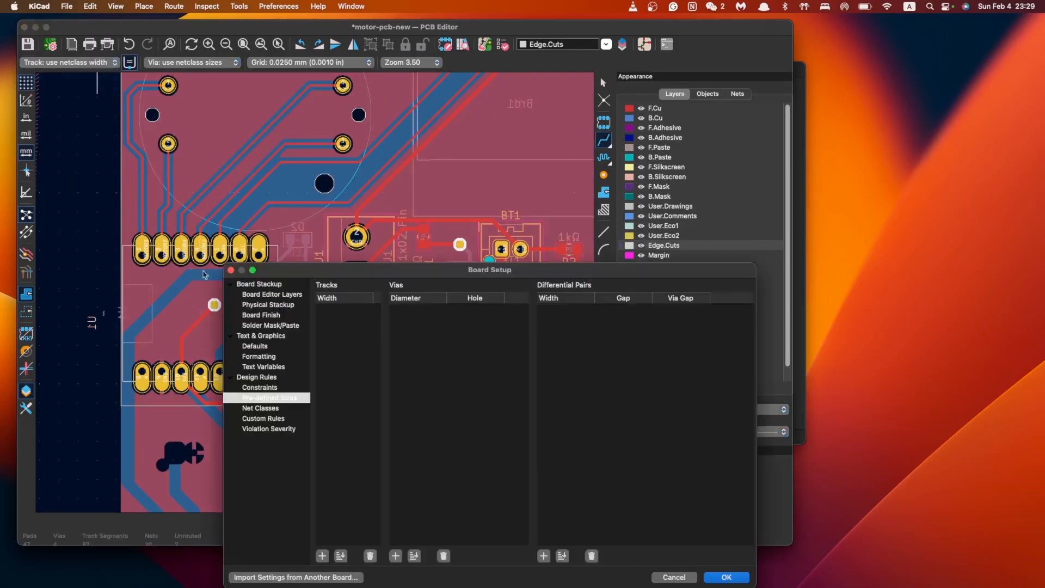
{"action": "left_click", "coordinate": [266, 408]}
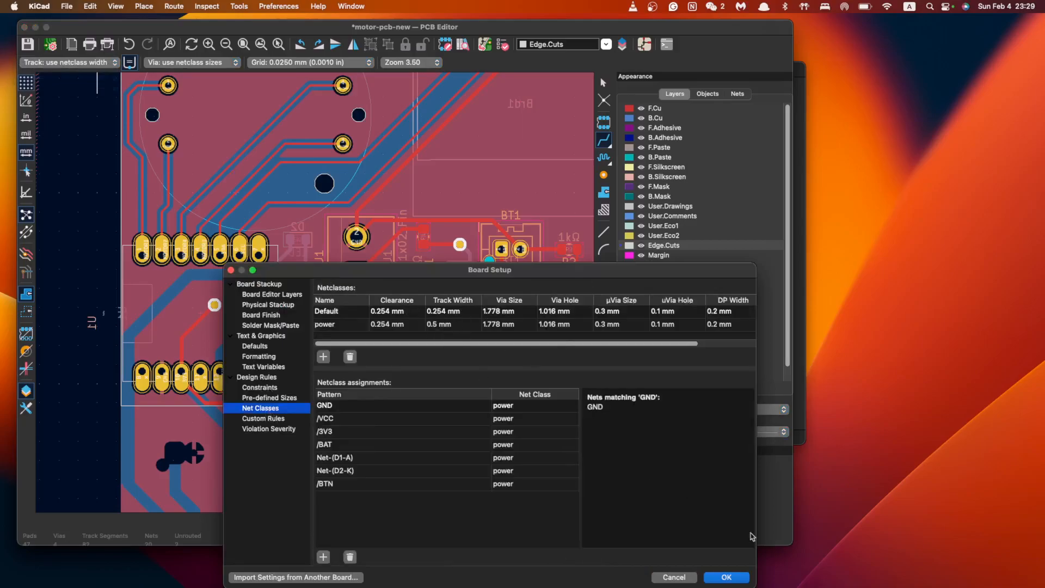
{"action": "left_click", "coordinate": [674, 577]}
{"action": "scroll", "coordinate": [422, 327], "scroll_direction": "up", "scroll_amount": 3}
{"action": "scroll", "coordinate": [425, 324], "scroll_direction": "down", "scroll_amount": 3}
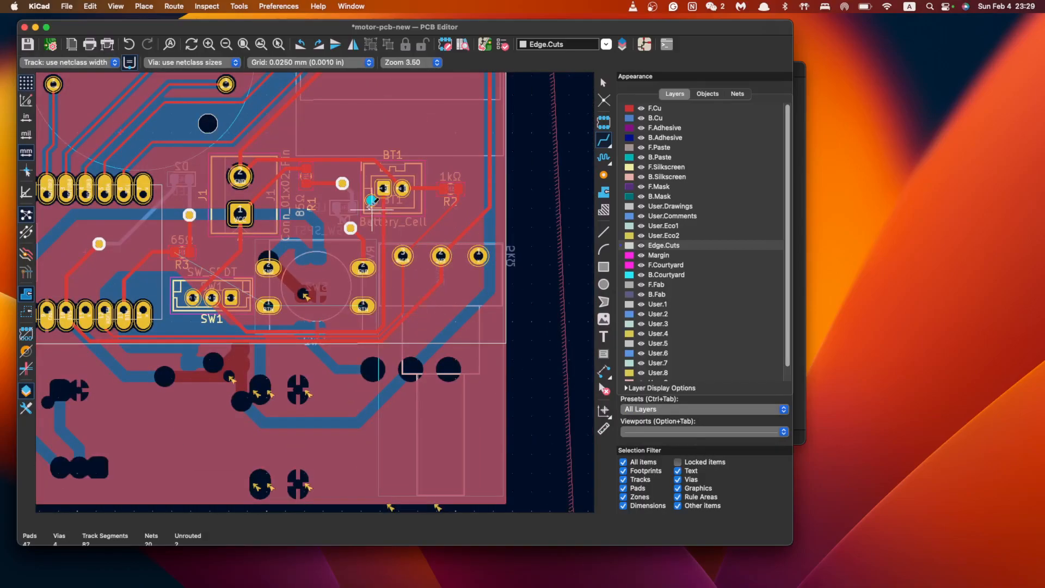
Join SW2's left and right RTN pads with a track
{"action": "scroll", "coordinate": [424, 321], "scroll_direction": "up", "scroll_amount": 2}
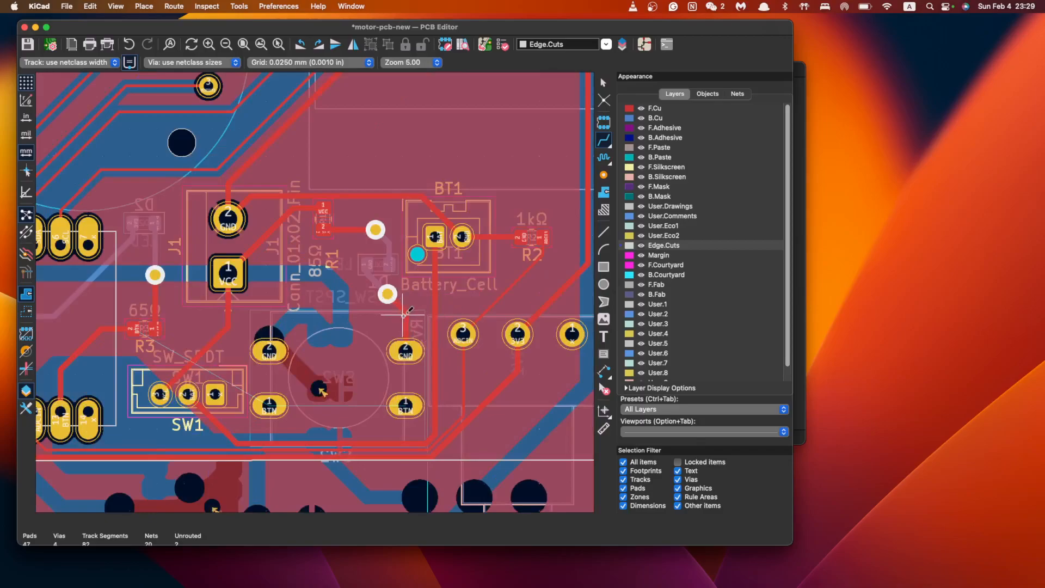
{"action": "left_click", "coordinate": [269, 405]}
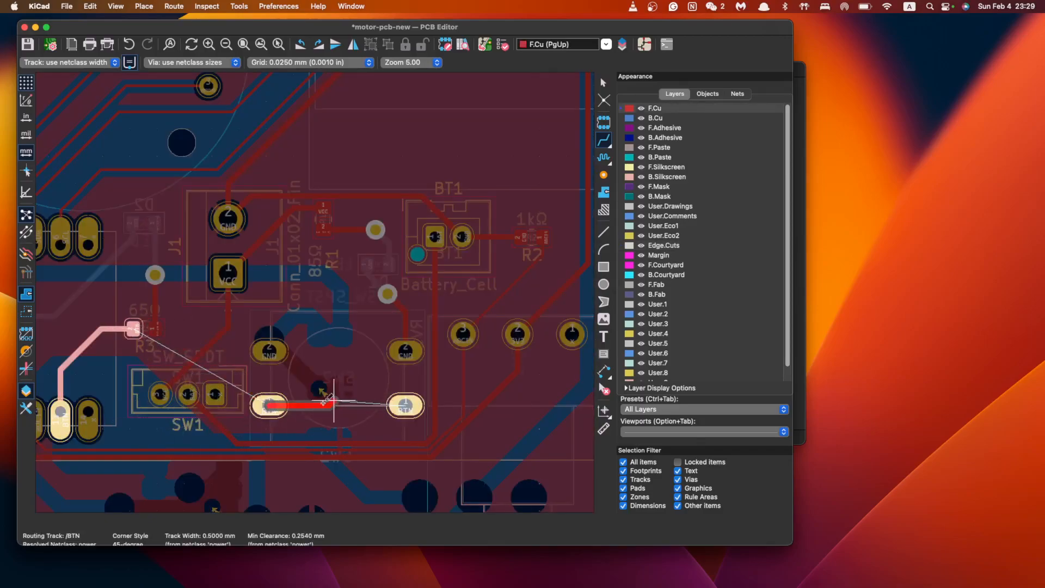
{"action": "key", "text": "Escape"}
{"action": "middle_click_drag", "start_coordinate": [201, 406], "coordinate": [438, 319]}
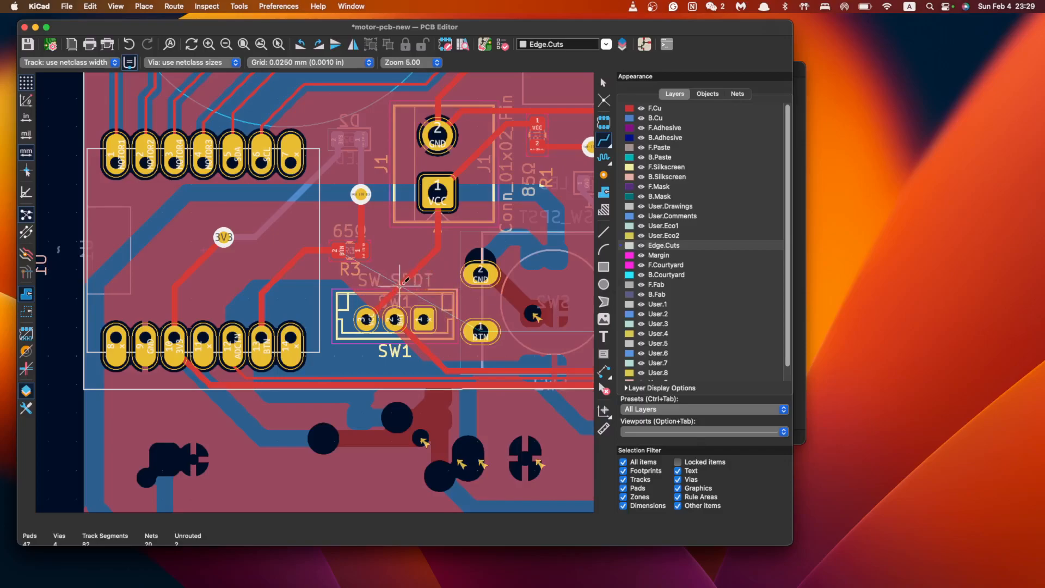
{"action": "left_click", "coordinate": [366, 320]}
{"action": "key", "text": "Escape"}
{"action": "middle_click_drag", "start_coordinate": [530, 218], "coordinate": [405, 318]}
{"action": "scroll", "coordinate": [406, 317], "scroll_direction": "down", "scroll_amount": 3}
{"action": "scroll", "coordinate": [406, 316], "scroll_direction": "up", "scroll_amount": 2}
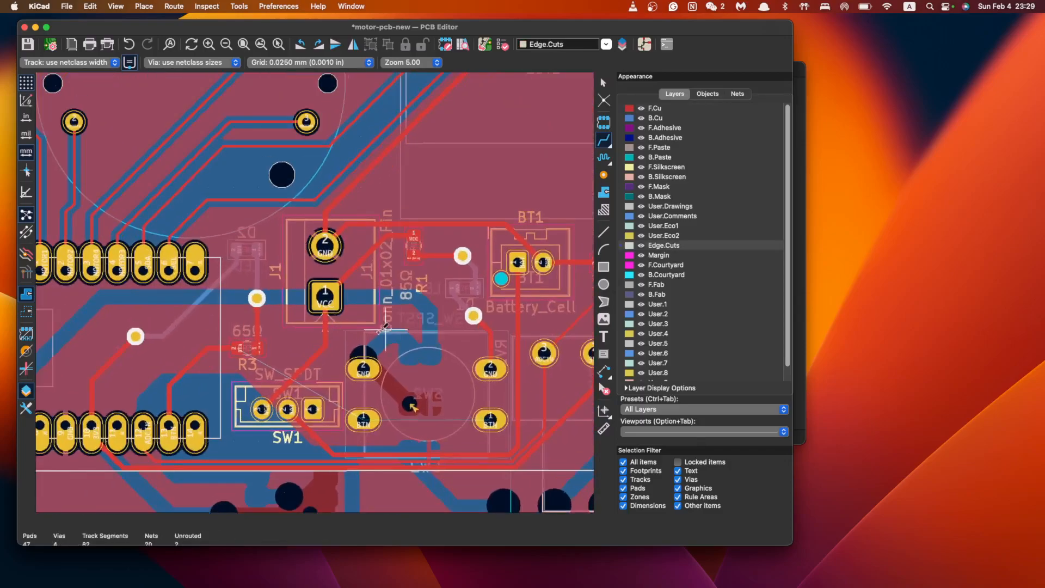
{"action": "left_click", "coordinate": [363, 420]}
{"action": "left_click", "coordinate": [490, 419]}
Start and cancel trial /BTN and GND routes from SW2's pads
{"action": "left_click", "coordinate": [490, 420]}
{"action": "key", "text": "Escape"}
{"action": "middle_click_drag", "start_coordinate": [552, 398], "coordinate": [426, 319]}
{"action": "left_click", "coordinate": [238, 290]}
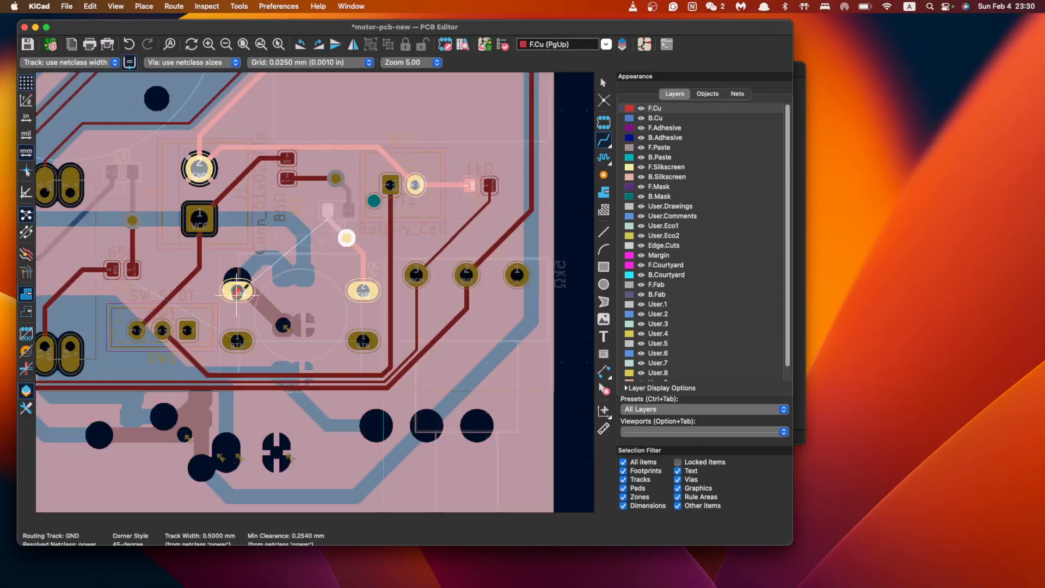
{"action": "key", "text": "Escape"}
{"action": "scroll", "coordinate": [279, 284], "scroll_direction": "left", "scroll_amount": 5}
{"action": "scroll", "coordinate": [424, 319], "scroll_direction": "right", "scroll_amount": 2}
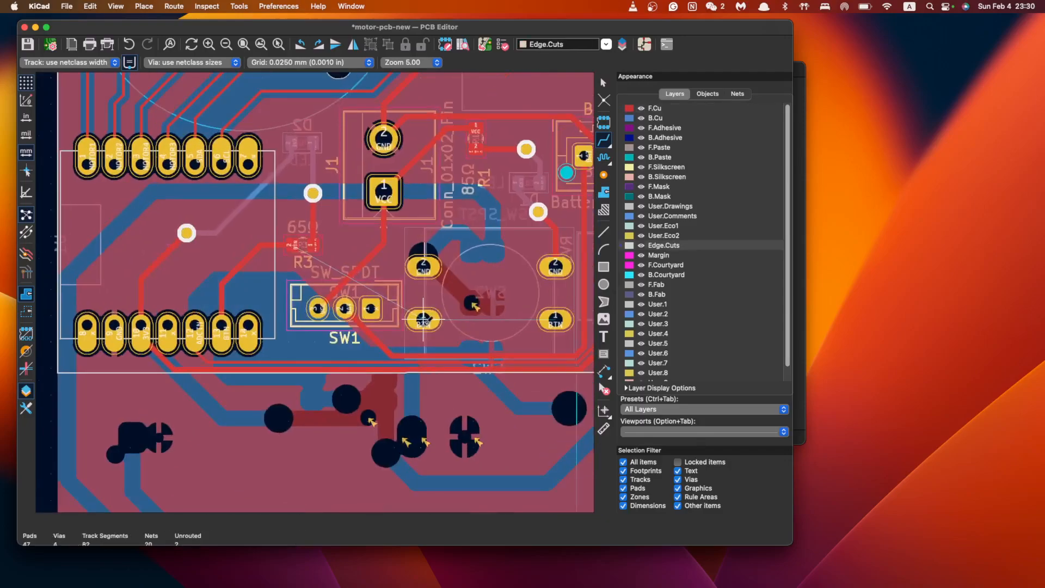
{"action": "left_click", "coordinate": [424, 319]}
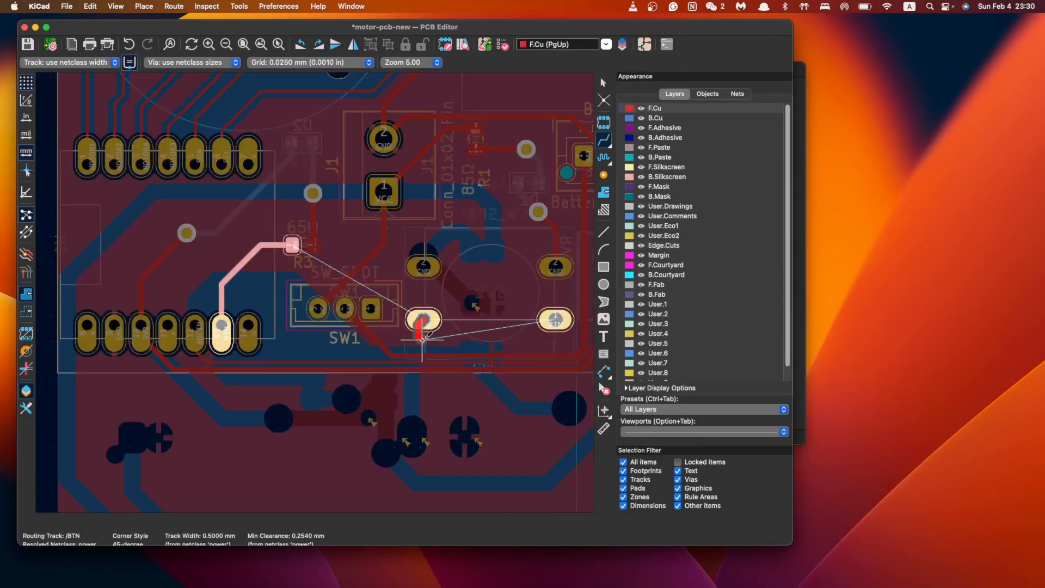
{"action": "key", "text": "Escape"}
{"action": "key", "text": "Escape"}
Delete the diagonal track near SW1, the horizontal track under SW2, and the track below BT1
{"action": "left_click", "coordinate": [384, 347]}
{"action": "key", "text": "Delete"}
{"action": "left_click", "coordinate": [439, 357]}
{"action": "key", "text": "Delete"}
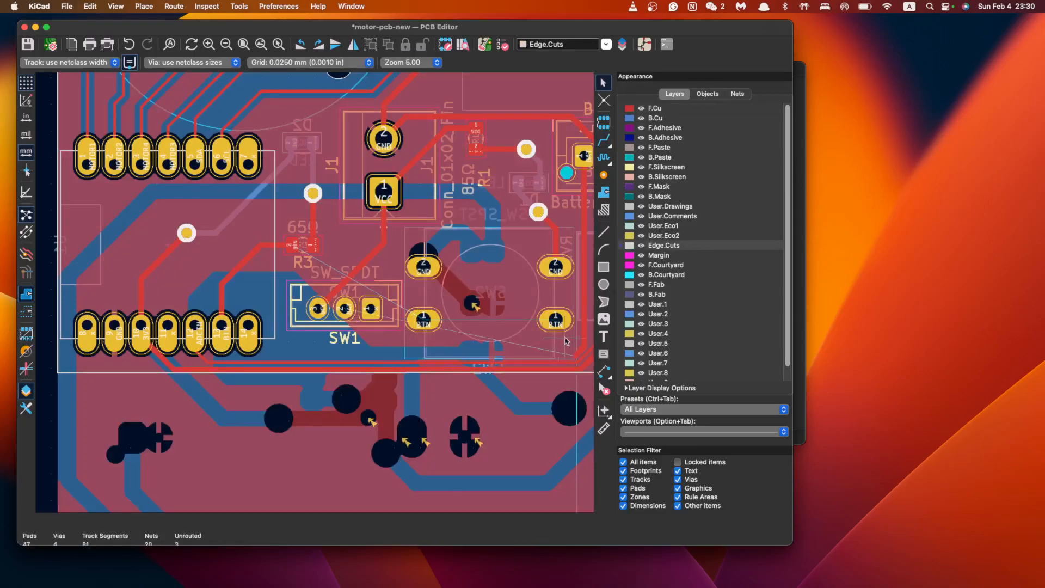
{"action": "scroll", "coordinate": [561, 341], "scroll_direction": "right", "scroll_amount": 5}
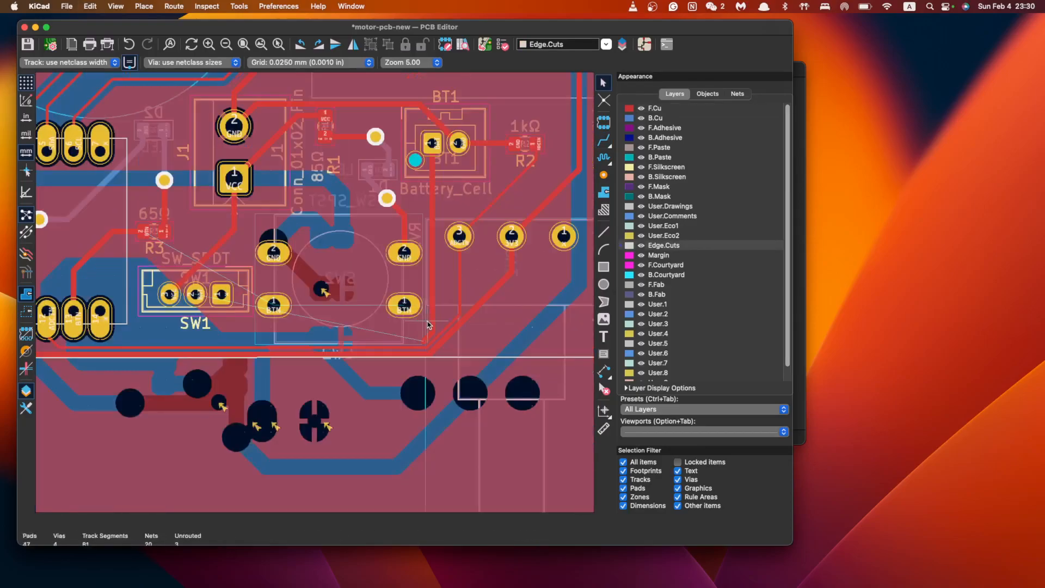
{"action": "left_click", "coordinate": [431, 214]}
{"action": "key", "text": "Delete"}
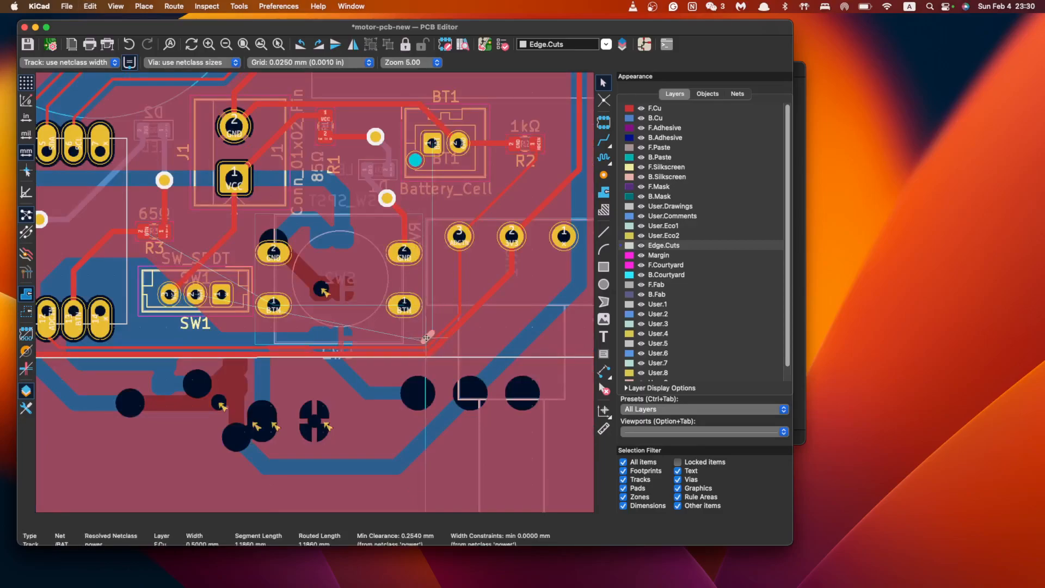
Route the /BTN track from SW2's BTN pad to R3's pad
{"action": "left_click", "coordinate": [604, 140]}
{"action": "left_click", "coordinate": [274, 304]}
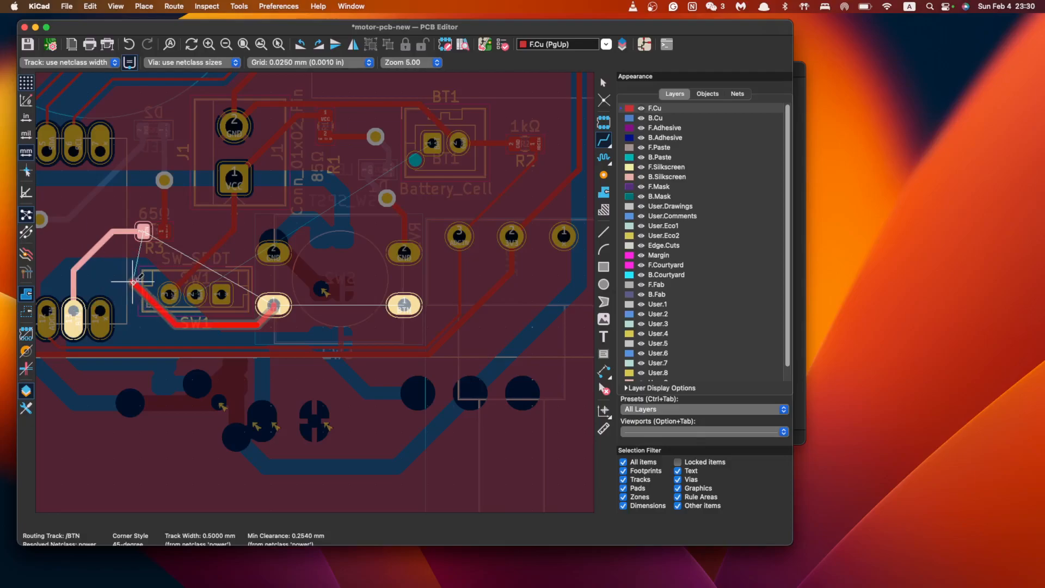
{"action": "left_click", "coordinate": [145, 231]}
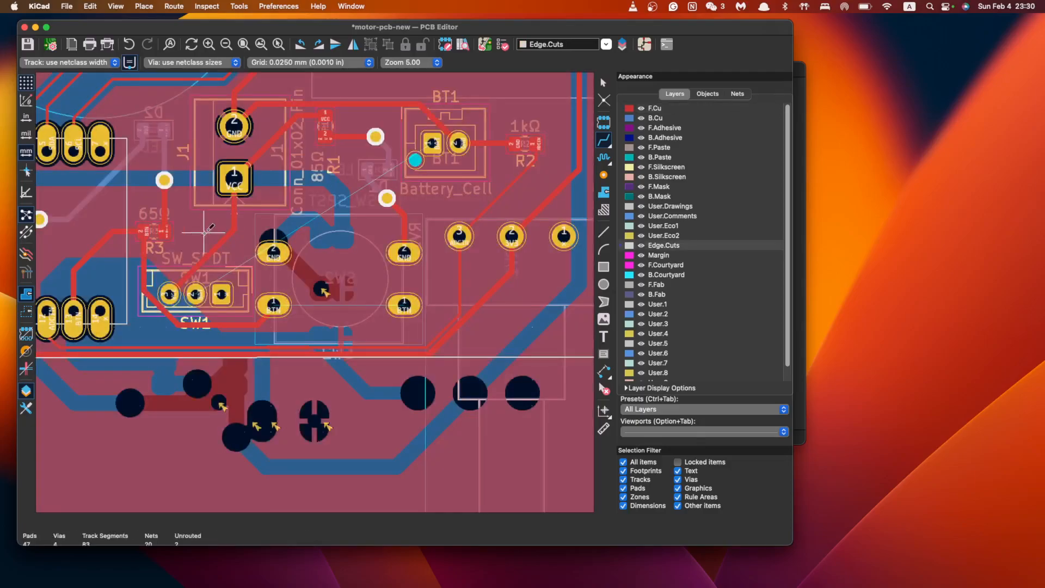
Route the /BAT track from SW1's middle pad to BT1's pad
{"action": "left_click", "coordinate": [195, 295]}
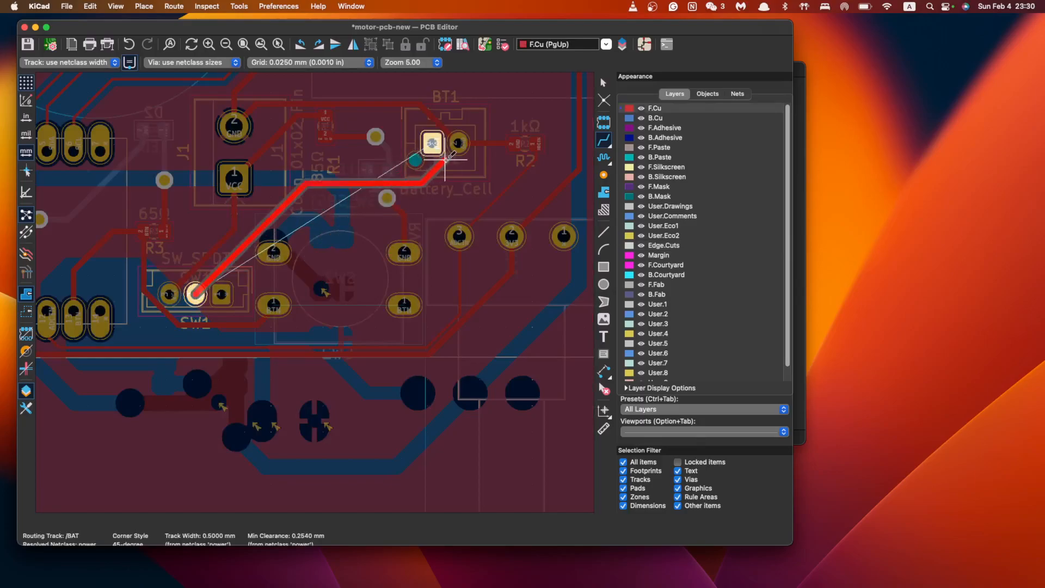
{"action": "left_click", "coordinate": [433, 144]}
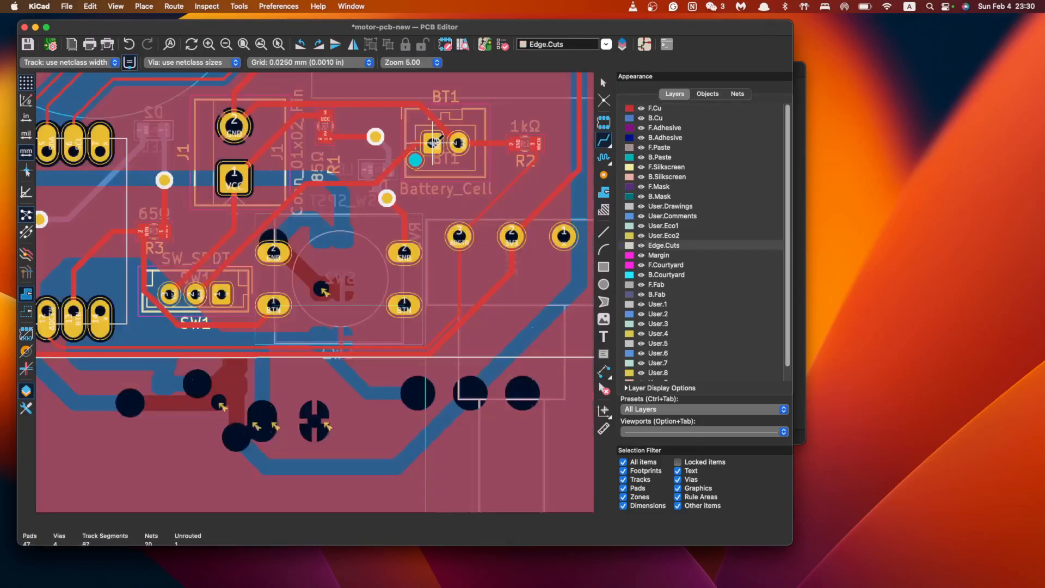
{"action": "scroll", "coordinate": [457, 184], "scroll_direction": "down", "scroll_amount": 2}
{"action": "middle_click_drag", "start_coordinate": [353, 208], "coordinate": [424, 320]}
{"action": "scroll", "coordinate": [424, 320], "scroll_direction": "down", "scroll_amount": 2}
{"action": "scroll", "coordinate": [425, 320], "scroll_direction": "down", "scroll_amount": 2}
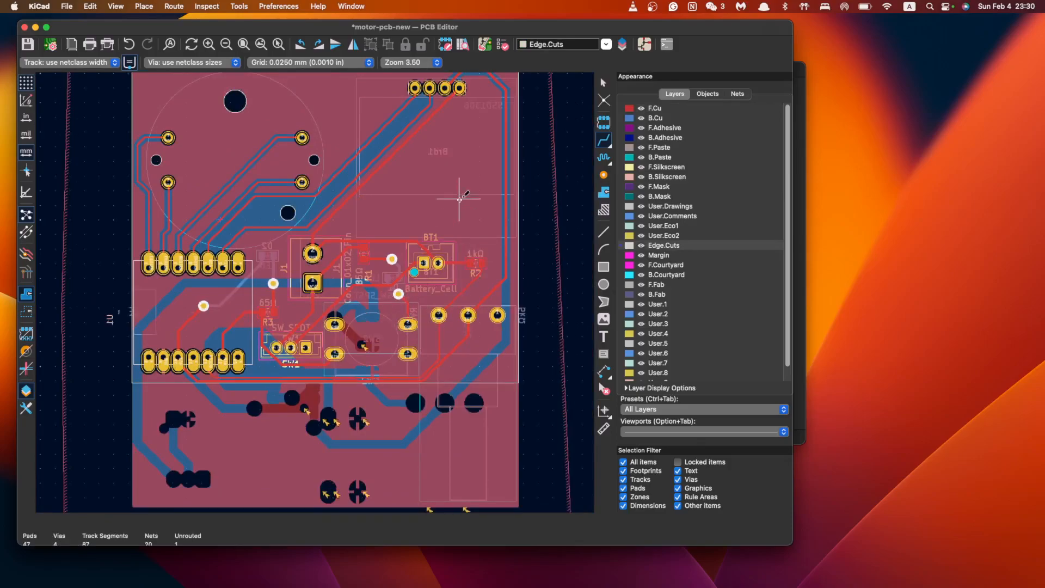
{"action": "middle_click_drag", "start_coordinate": [423, 234], "coordinate": [425, 320]}
{"action": "scroll", "coordinate": [425, 320], "scroll_direction": "down", "scroll_amount": 1}
Run the Design Rules Checker from Inspect and highlight the unconnected SW2 /BTN pad entry
{"action": "key", "text": "Escape"}
{"action": "left_click", "coordinate": [207, 6]}
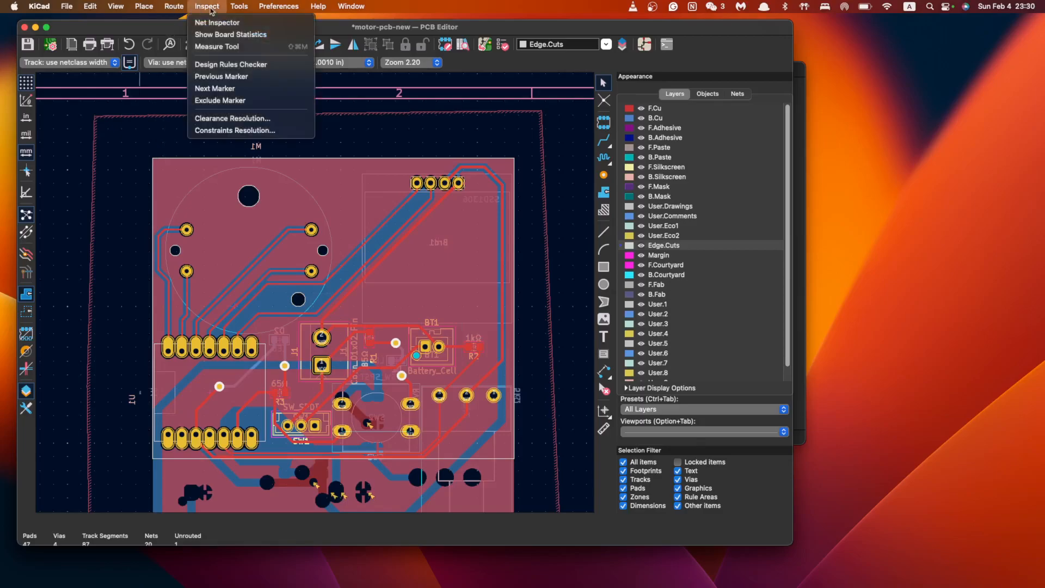
{"action": "left_click", "coordinate": [232, 65]}
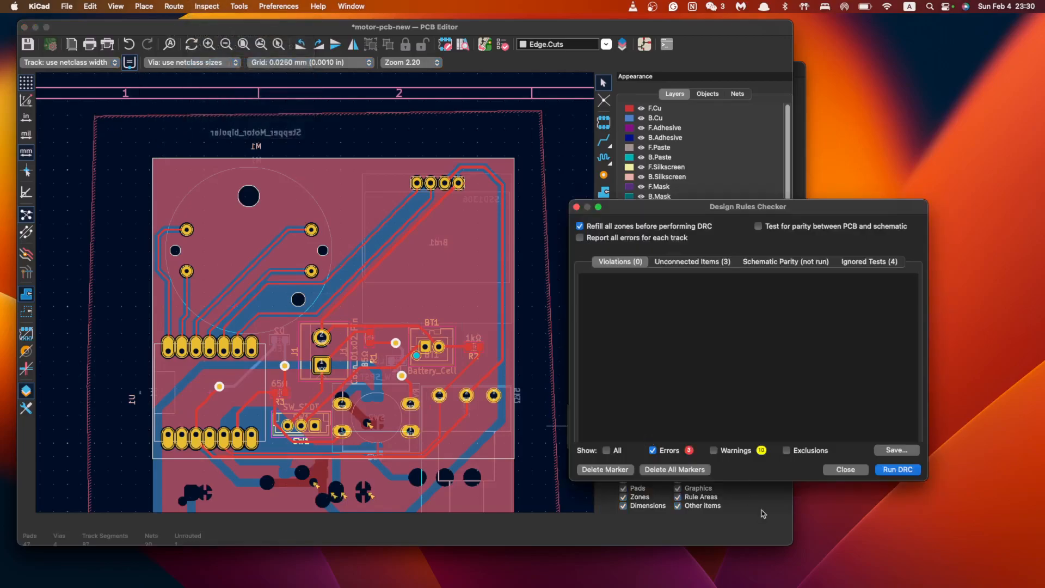
{"action": "left_click", "coordinate": [898, 470]}
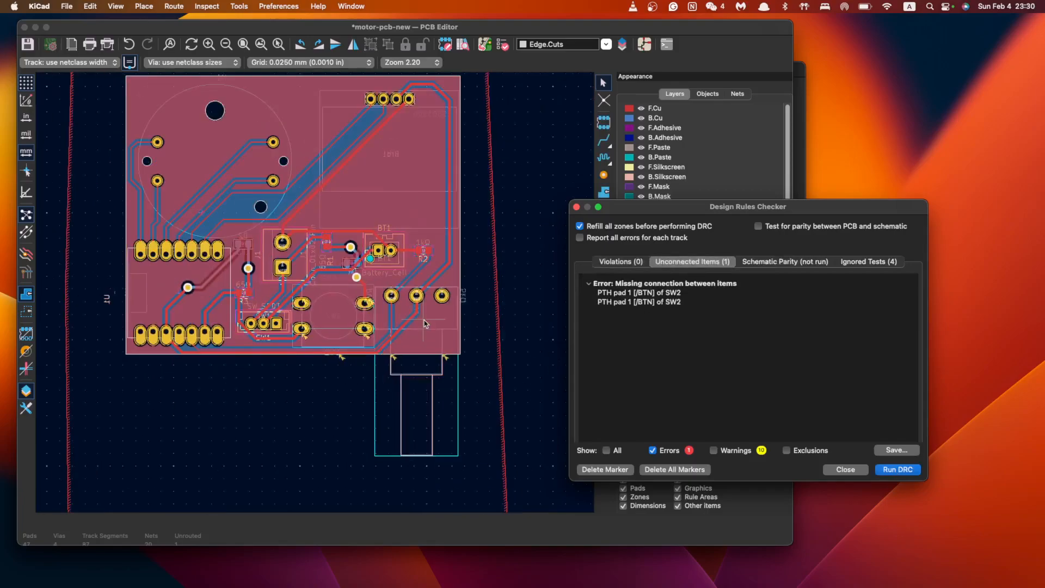
{"action": "left_click", "coordinate": [677, 294]}
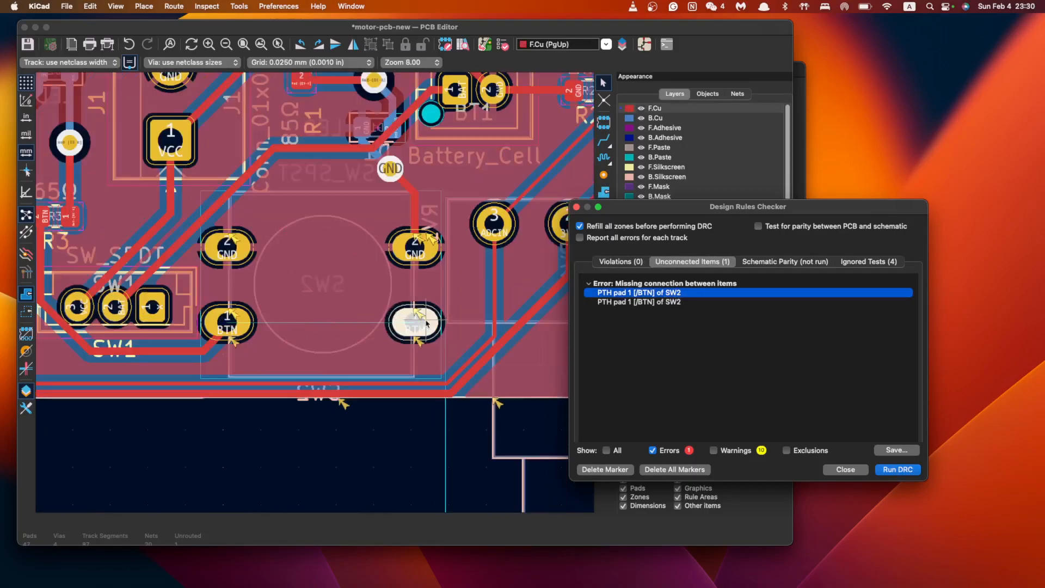
{"action": "left_click", "coordinate": [845, 469]}
{"action": "left_click", "coordinate": [603, 140]}
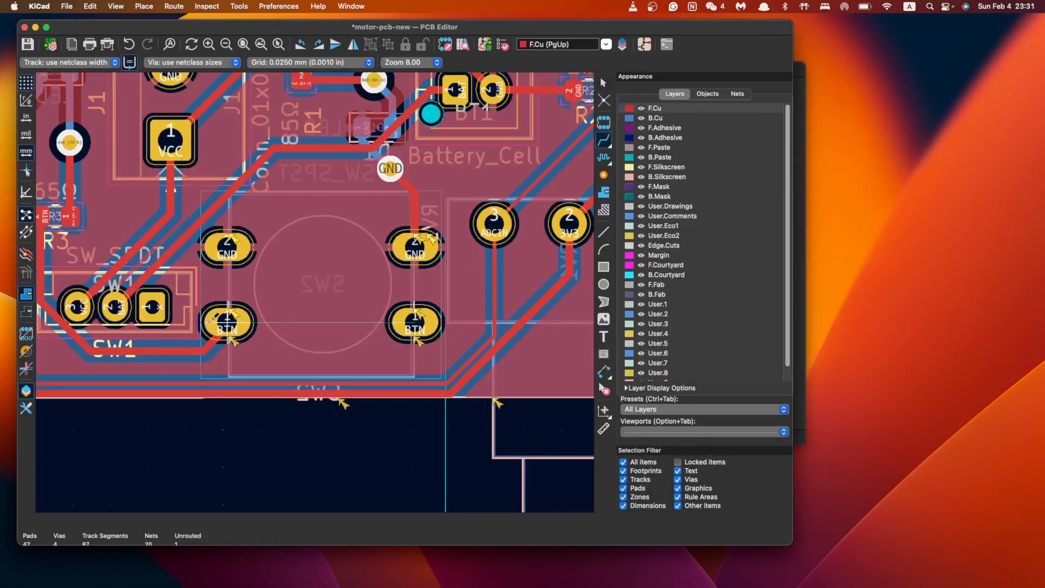
Connect SW2's left and right /BTN pads with a front-copper track, then save the board
{"action": "left_click", "coordinate": [226, 323]}
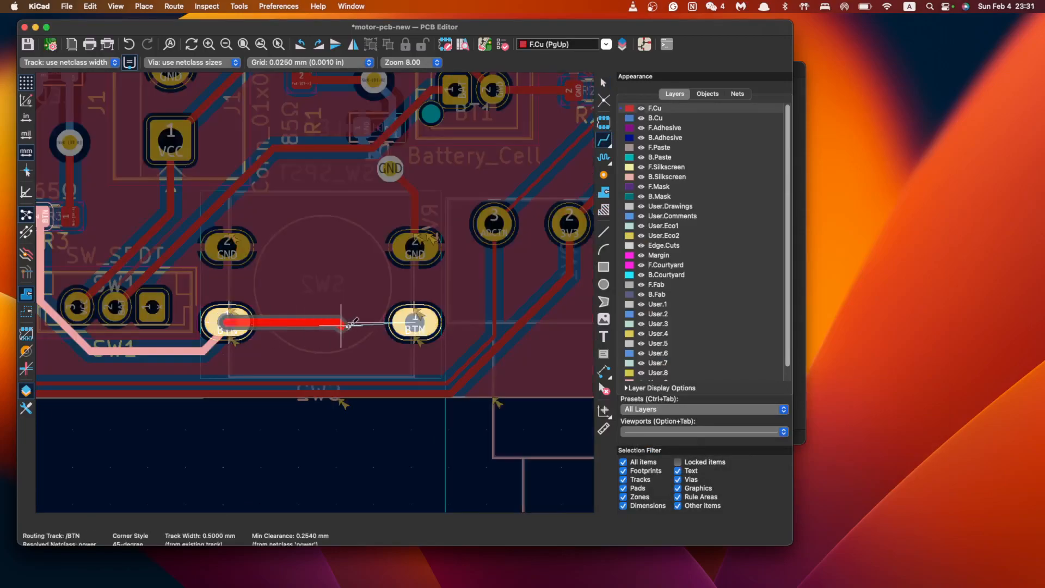
{"action": "left_click", "coordinate": [412, 325]}
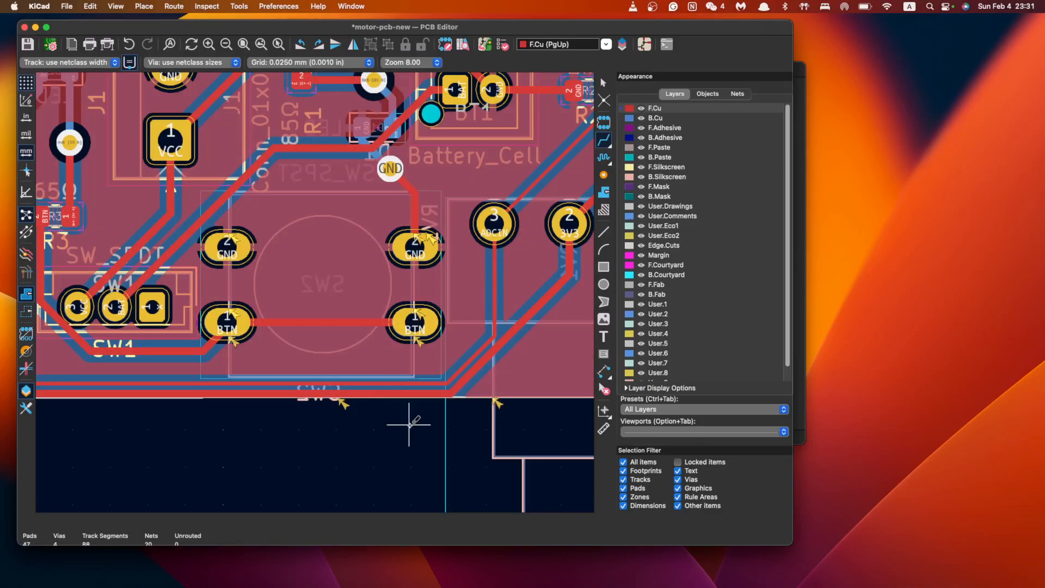
{"action": "key", "text": "Escape"}
{"action": "scroll", "coordinate": [416, 370], "scroll_direction": "down", "scroll_amount": 5}
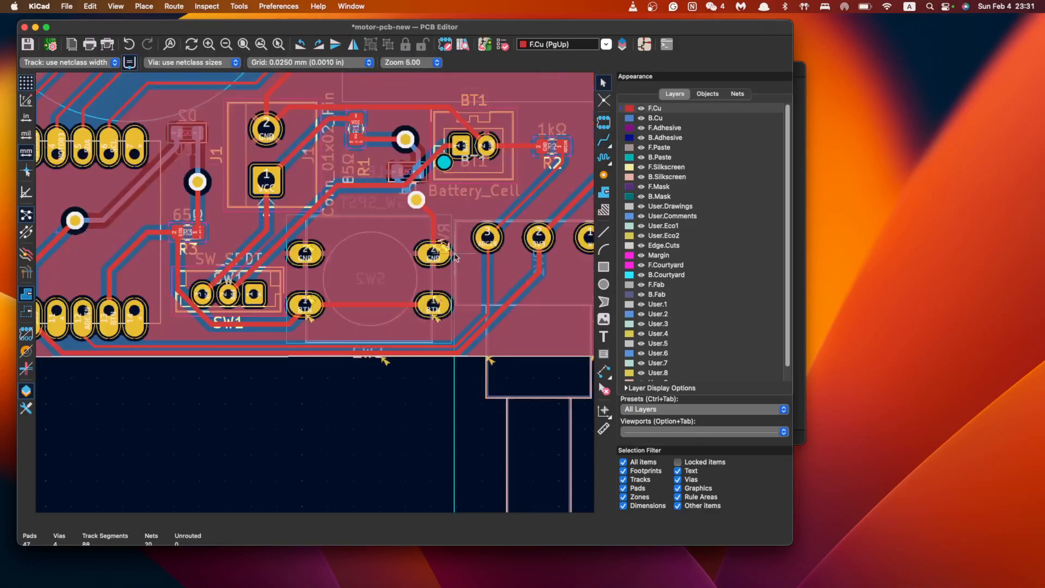
{"action": "key", "text": "super+s"}
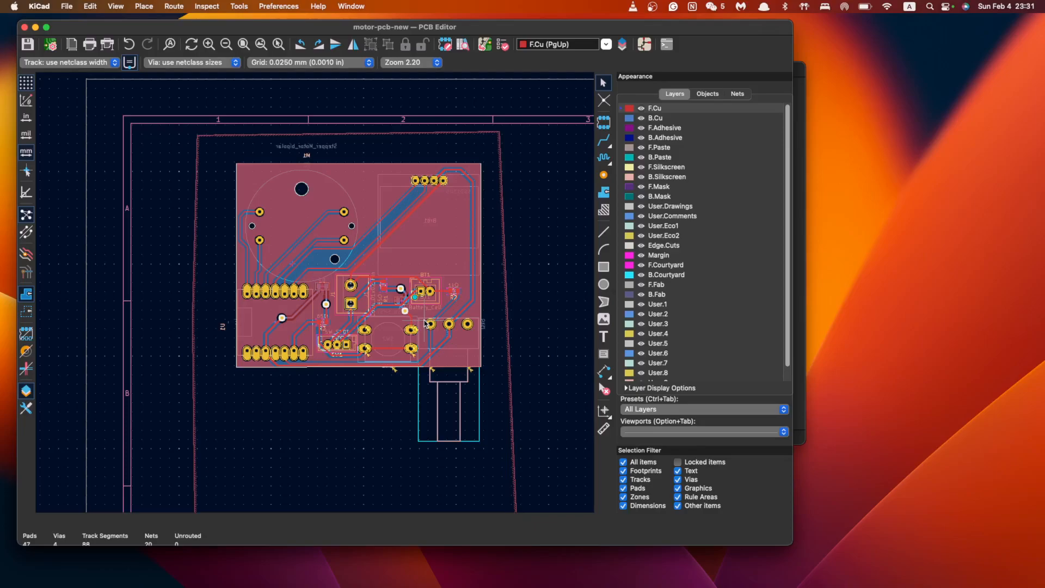
{"action": "scroll", "coordinate": [441, 333], "scroll_direction": "up", "scroll_amount": 3}
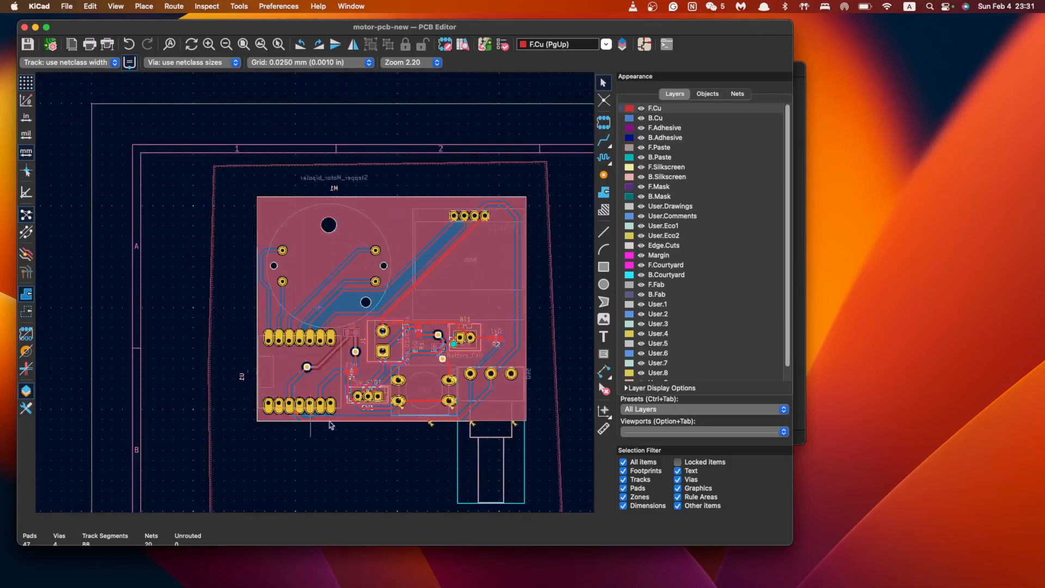
{"action": "scroll", "coordinate": [426, 321], "scroll_direction": "up", "scroll_amount": 2}
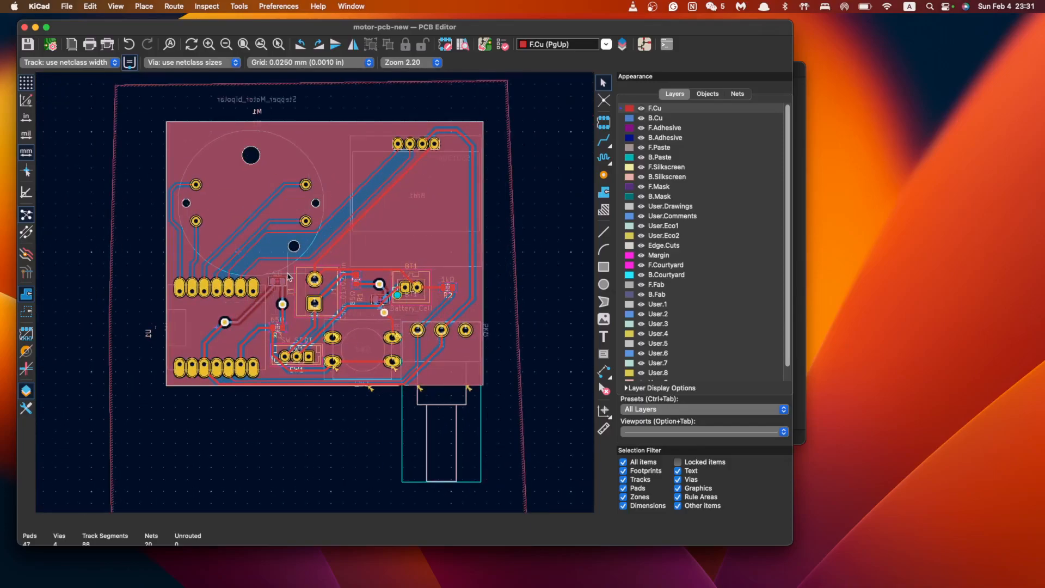
{"action": "scroll", "coordinate": [402, 316], "scroll_direction": "up", "scroll_amount": 3}
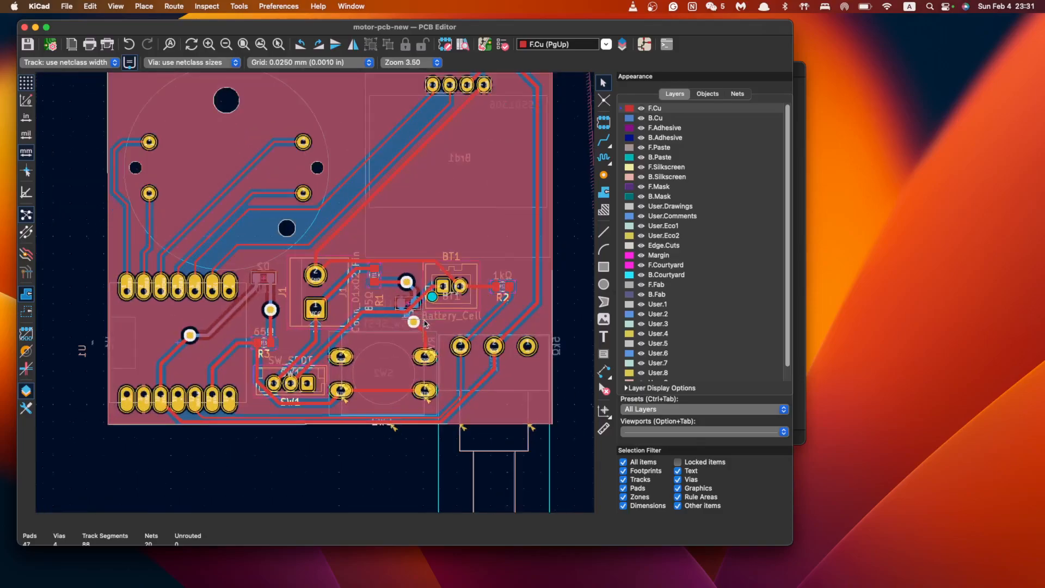
{"action": "scroll", "coordinate": [425, 324], "scroll_direction": "down", "scroll_amount": 1}
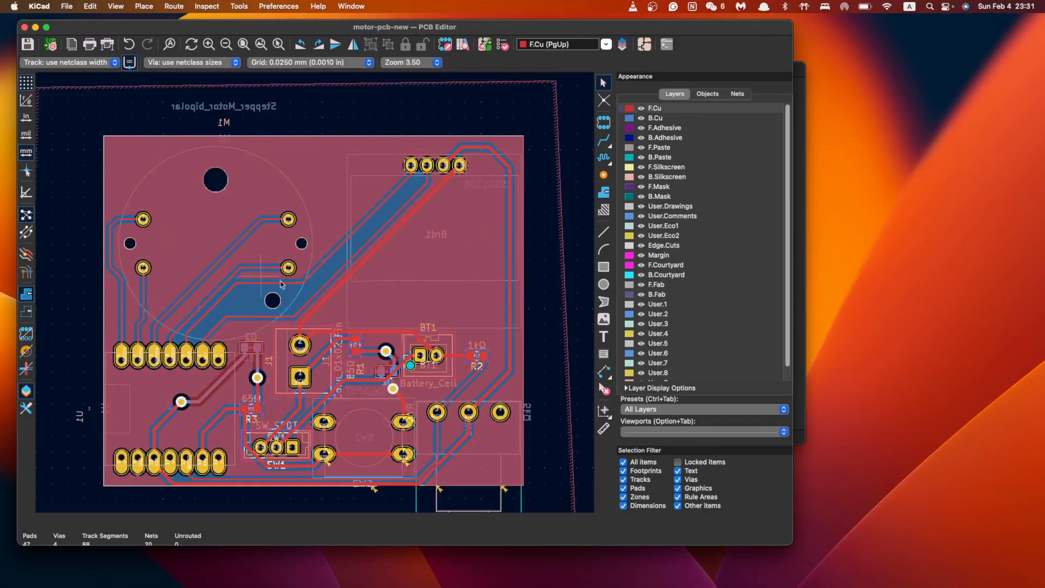
{"action": "scroll", "coordinate": [450, 390], "scroll_direction": "down", "scroll_amount": 3}
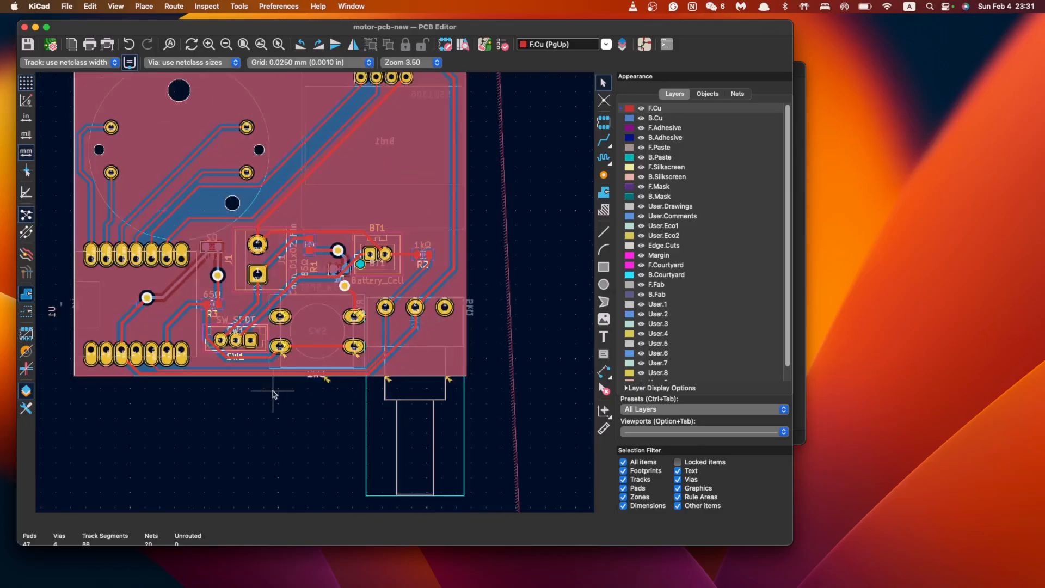
{"action": "scroll", "coordinate": [425, 323], "scroll_direction": "down", "scroll_amount": 3}
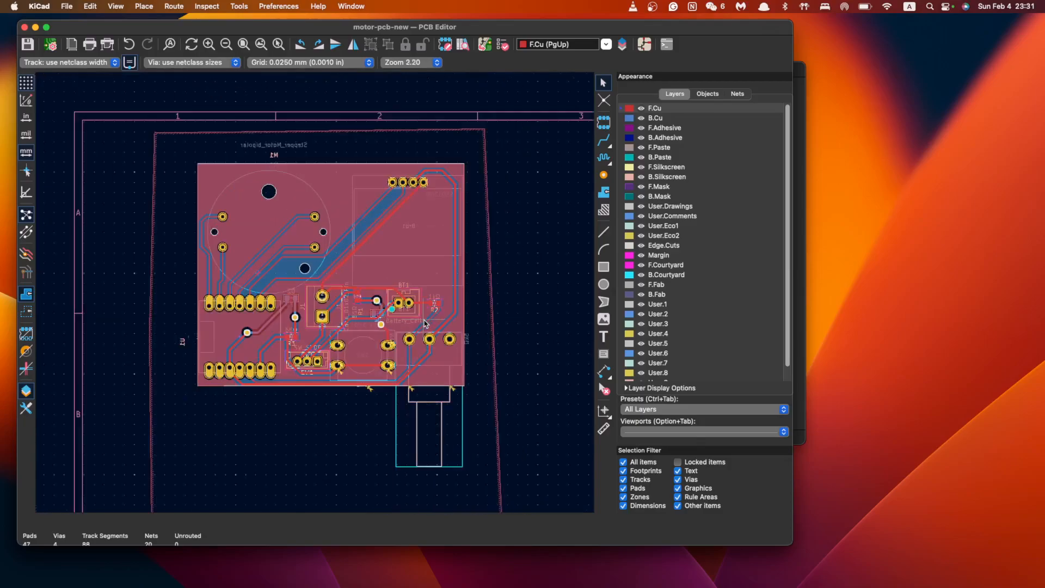
{"action": "scroll", "coordinate": [376, 359], "scroll_direction": "down", "scroll_amount": 3}
{"action": "scroll", "coordinate": [426, 322], "scroll_direction": "up", "scroll_amount": 4}
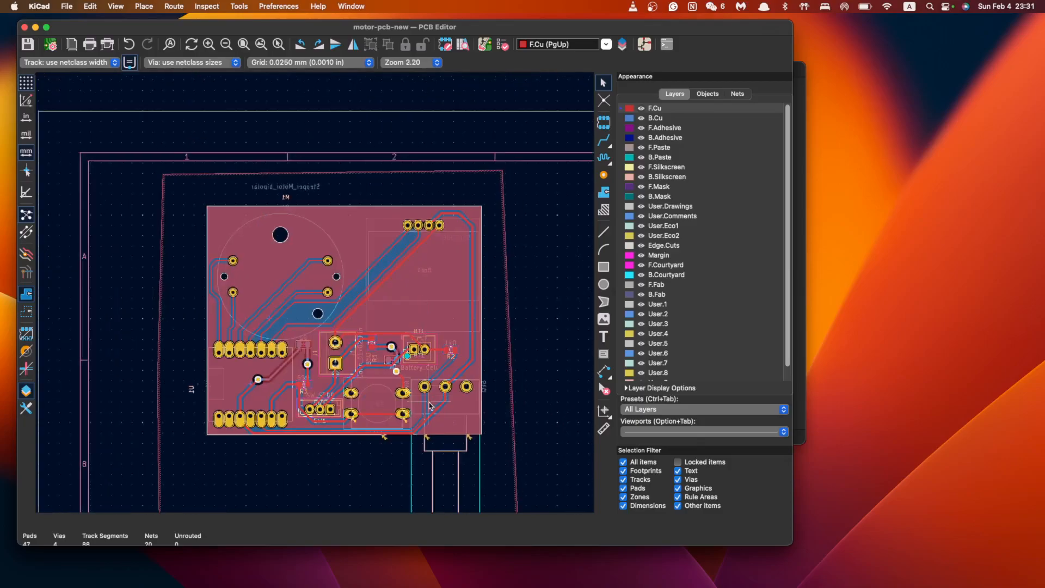
{"action": "middle_click_drag", "start_coordinate": [429, 402], "coordinate": [423, 322]}
{"action": "scroll", "coordinate": [422, 322], "scroll_direction": "up", "scroll_amount": 1}
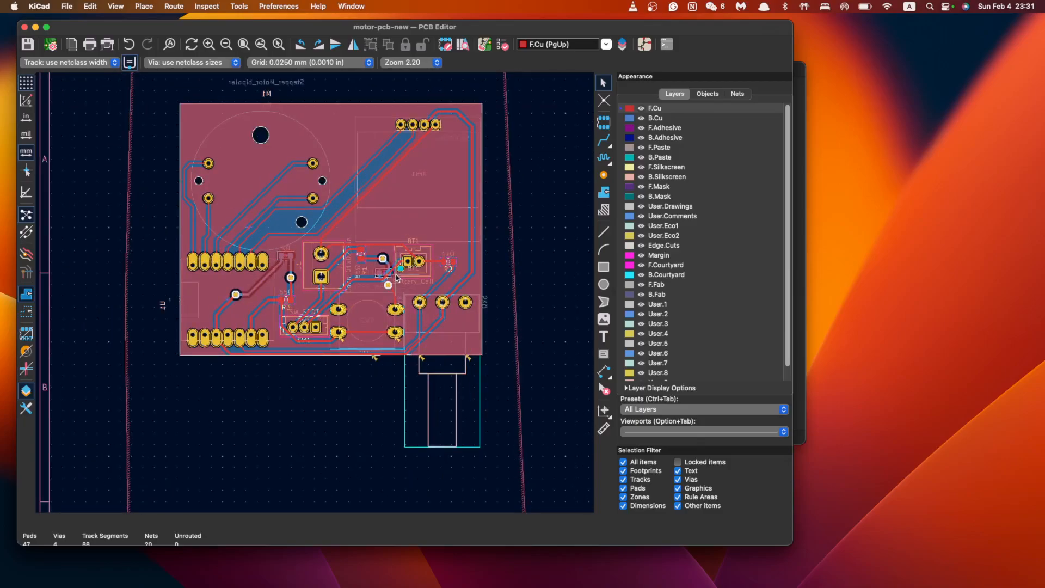